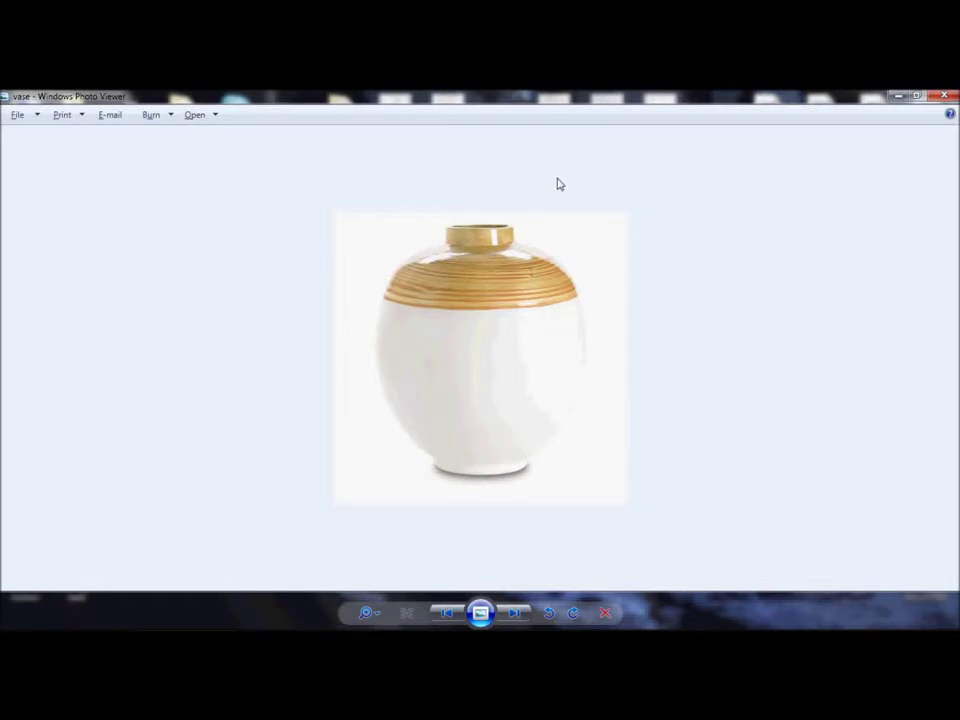
Switch to LightWave Modeler and set the display layout to Quad in the Display Options
{"action": "mouse_move", "coordinate": [200, 622]}
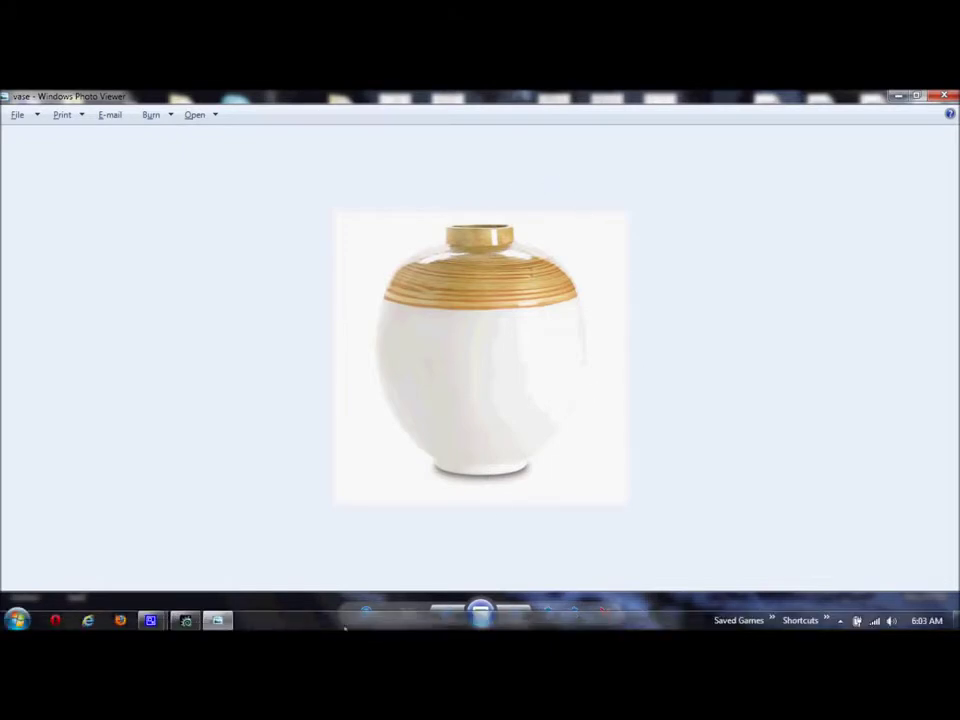
{"action": "left_click", "coordinate": [186, 622]}
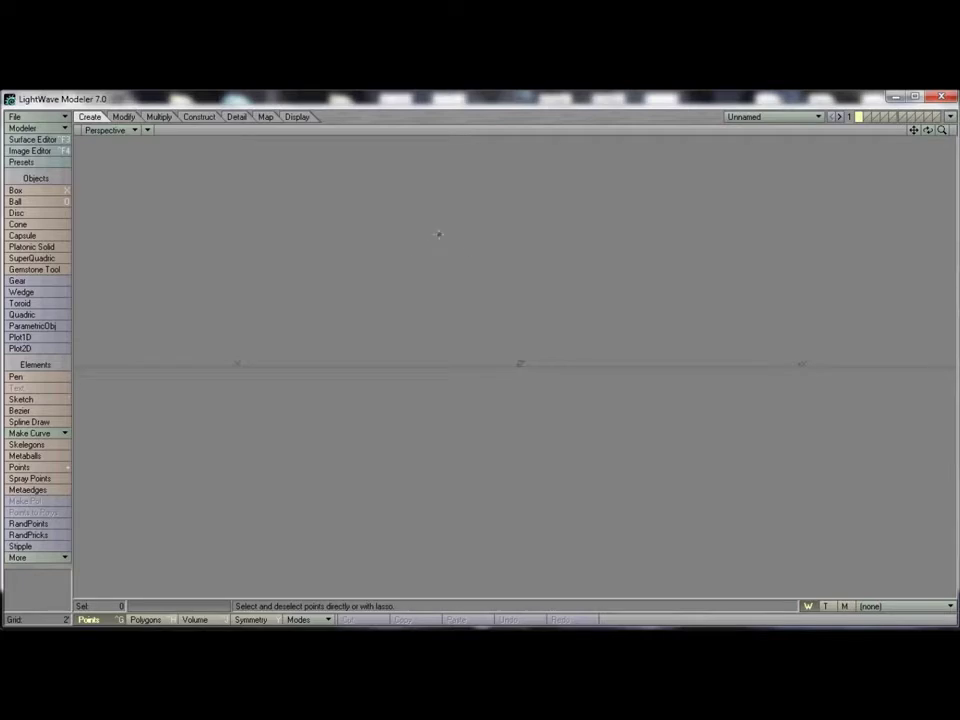
{"action": "key", "text": "d"}
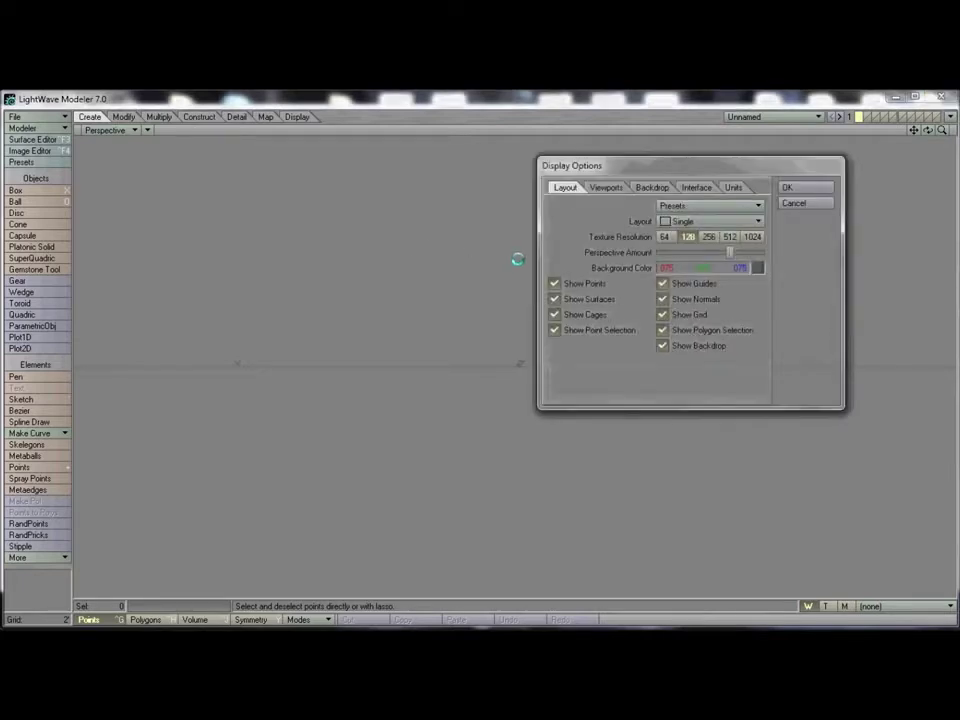
{"action": "left_click", "coordinate": [714, 208]}
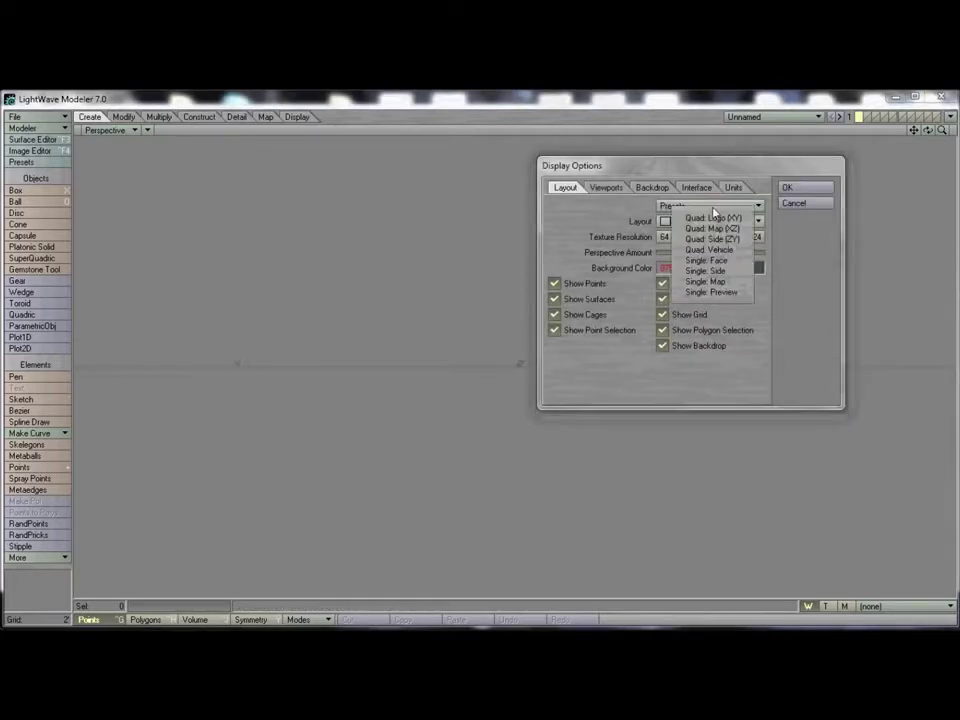
{"action": "left_click", "coordinate": [787, 223]}
{"action": "left_click", "coordinate": [745, 224]}
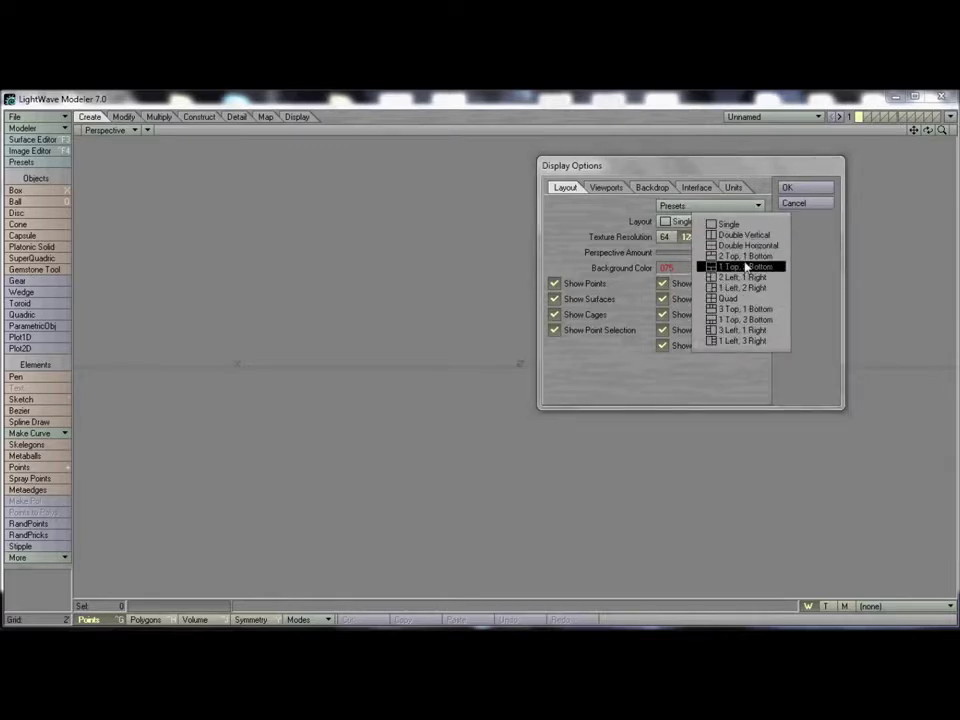
{"action": "left_click", "coordinate": [740, 298]}
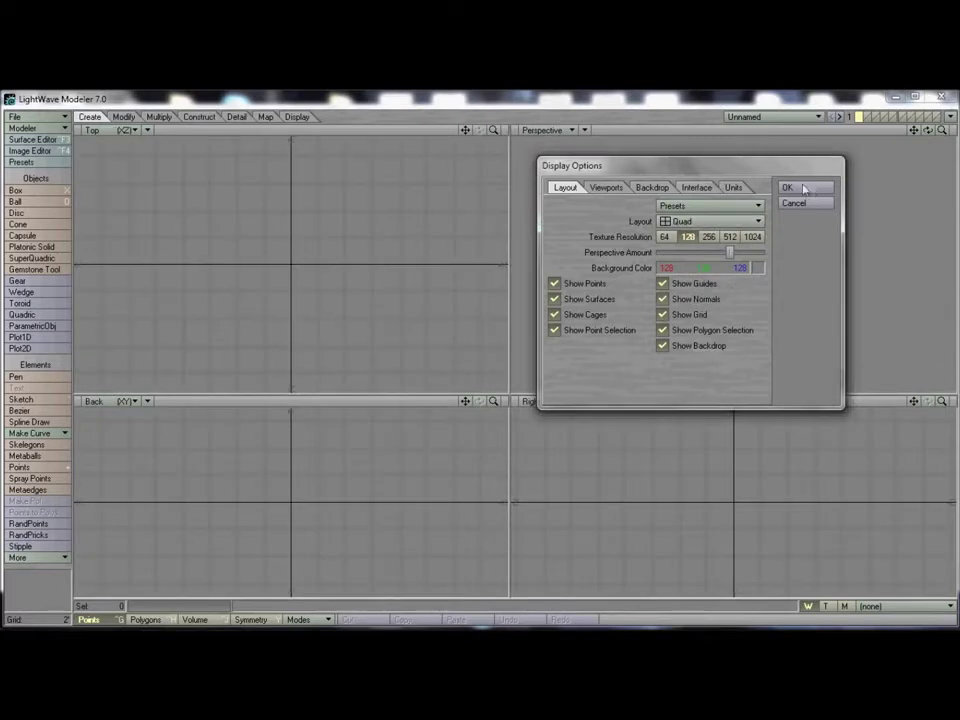
{"action": "left_click_drag", "start_coordinate": [735, 167], "coordinate": [778, 215]}
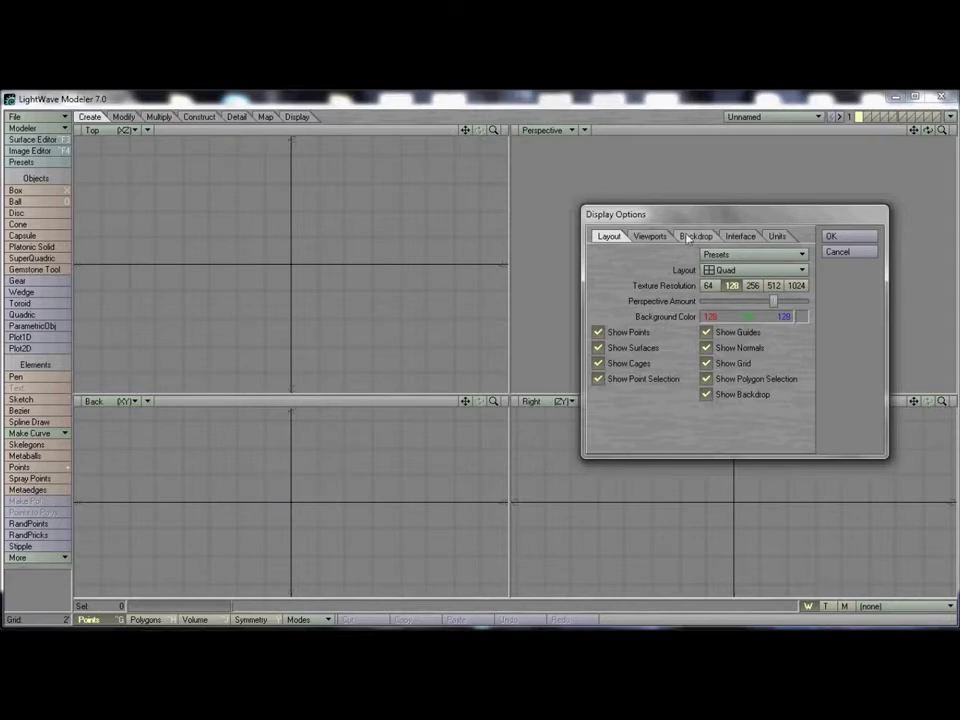
Load vase.jpg from the Desktop as the BL viewport's backdrop image and enlarge it to about 13'4"
{"action": "left_click", "coordinate": [650, 236]}
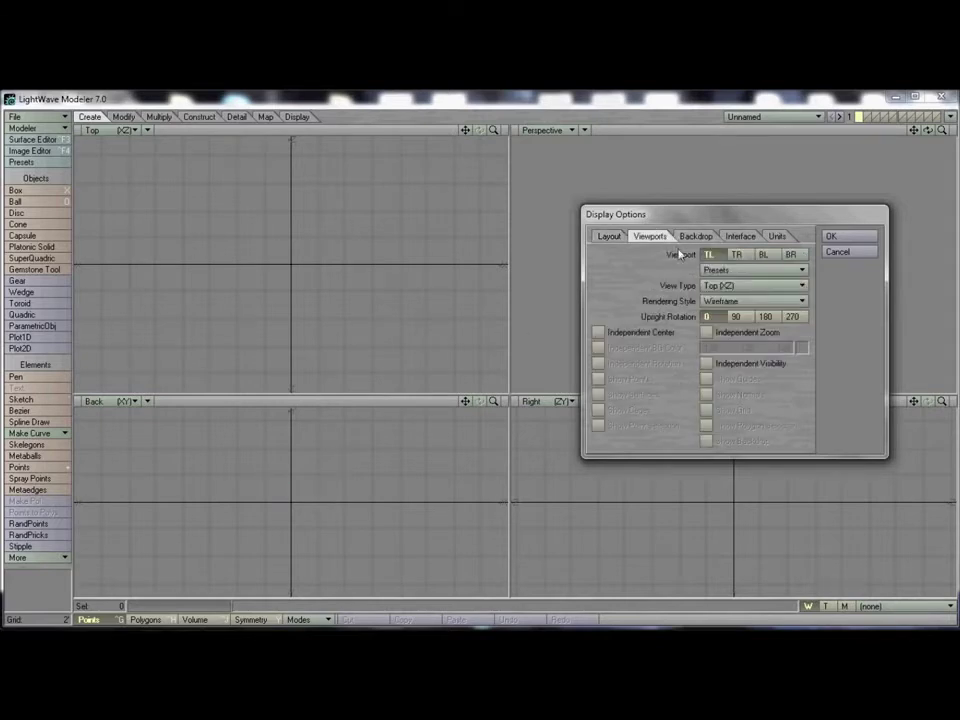
{"action": "left_click", "coordinate": [696, 237]}
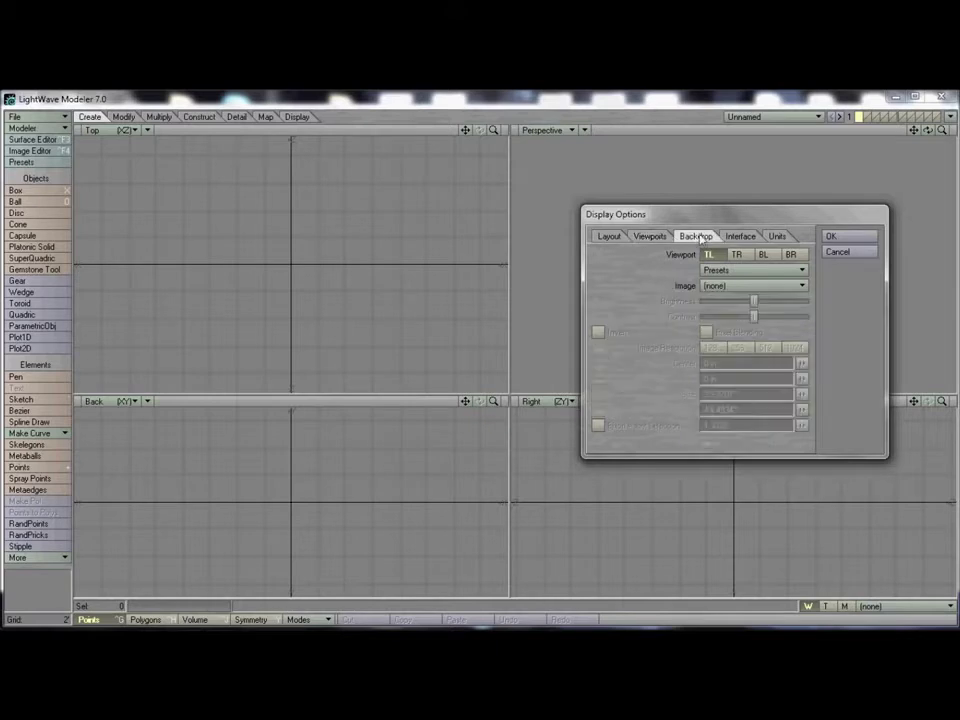
{"action": "left_click", "coordinate": [764, 256]}
{"action": "left_click", "coordinate": [770, 286]}
{"action": "left_click", "coordinate": [768, 293]}
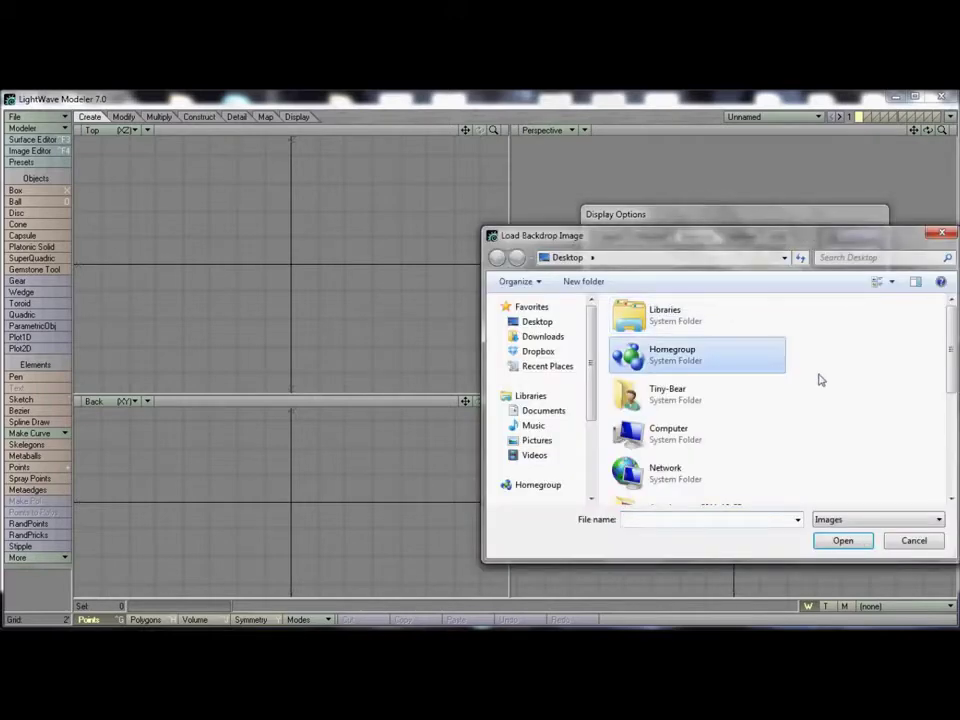
{"action": "key", "text": "v"}
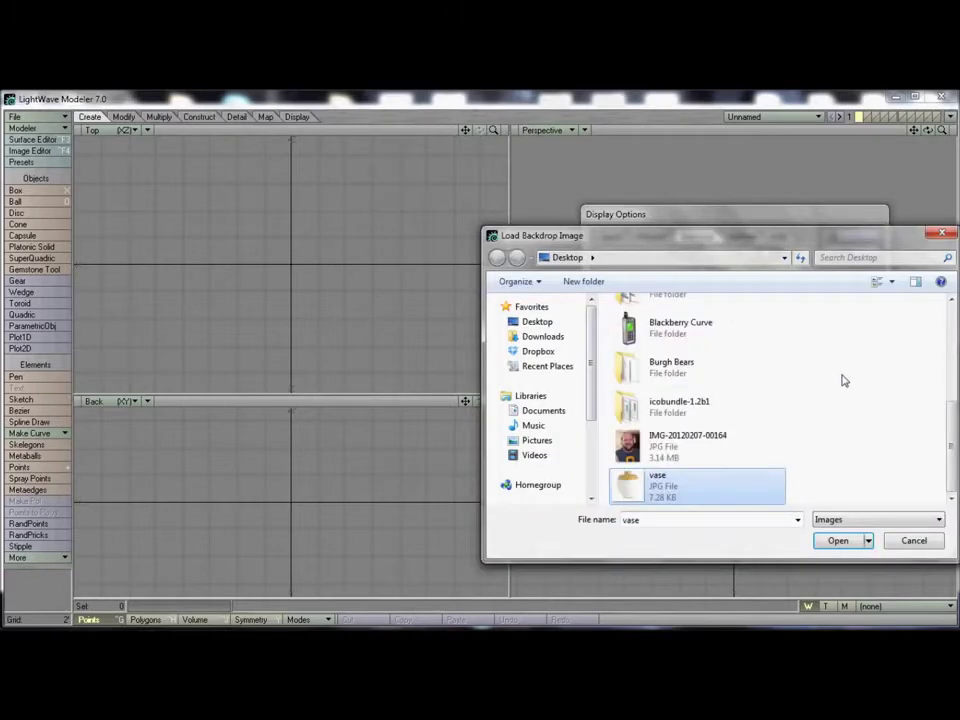
{"action": "double_click", "coordinate": [631, 500]}
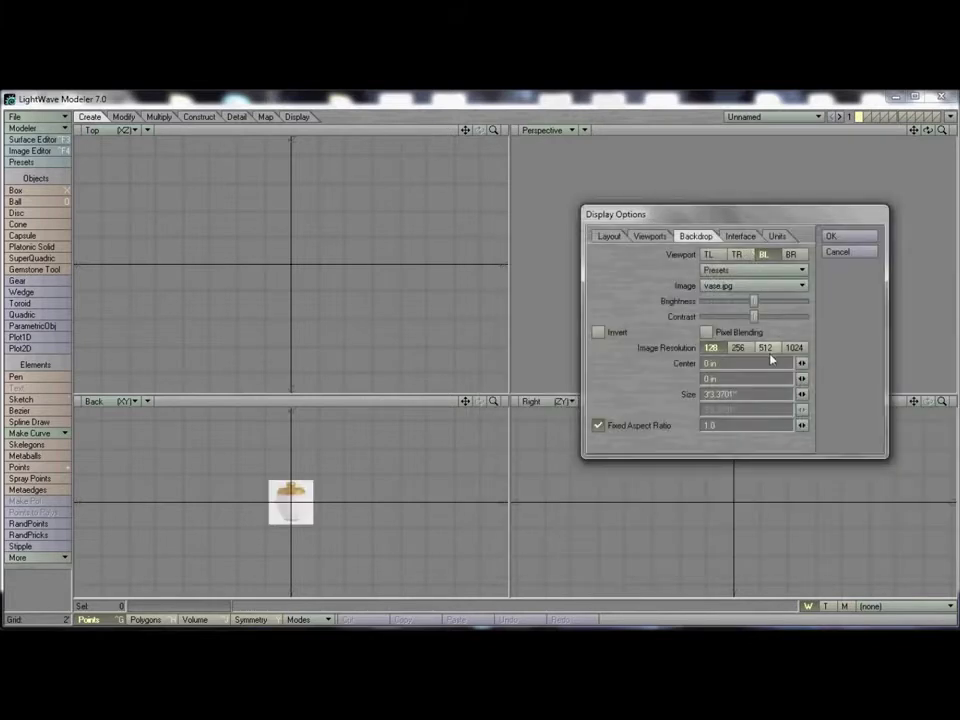
{"action": "left_click_drag", "start_coordinate": [801, 396], "coordinate": [876, 396]}
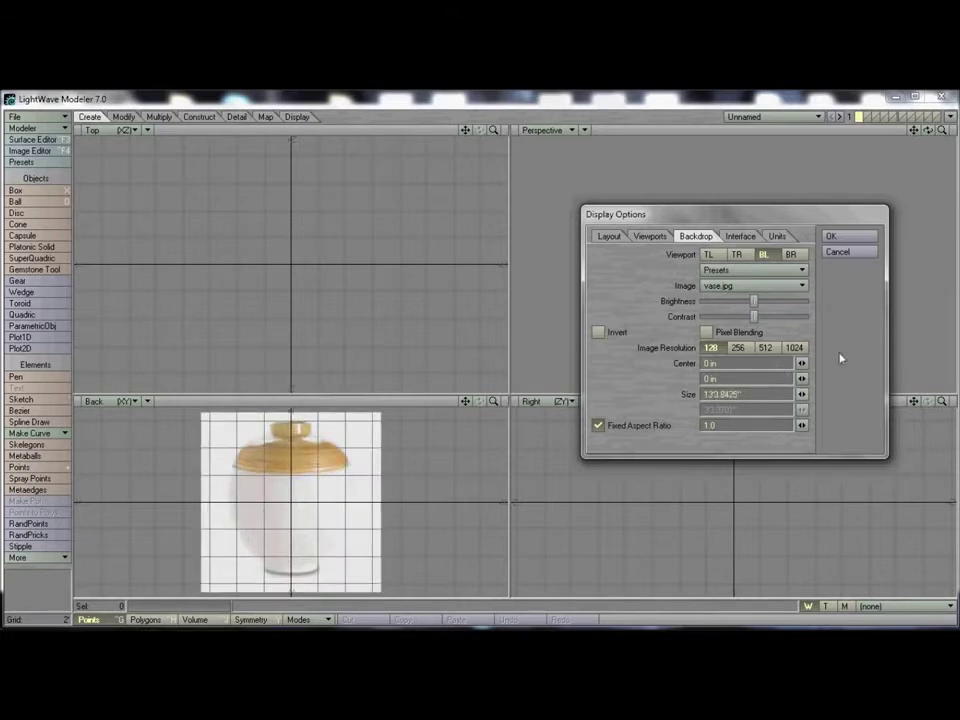
{"action": "left_click", "coordinate": [846, 240]}
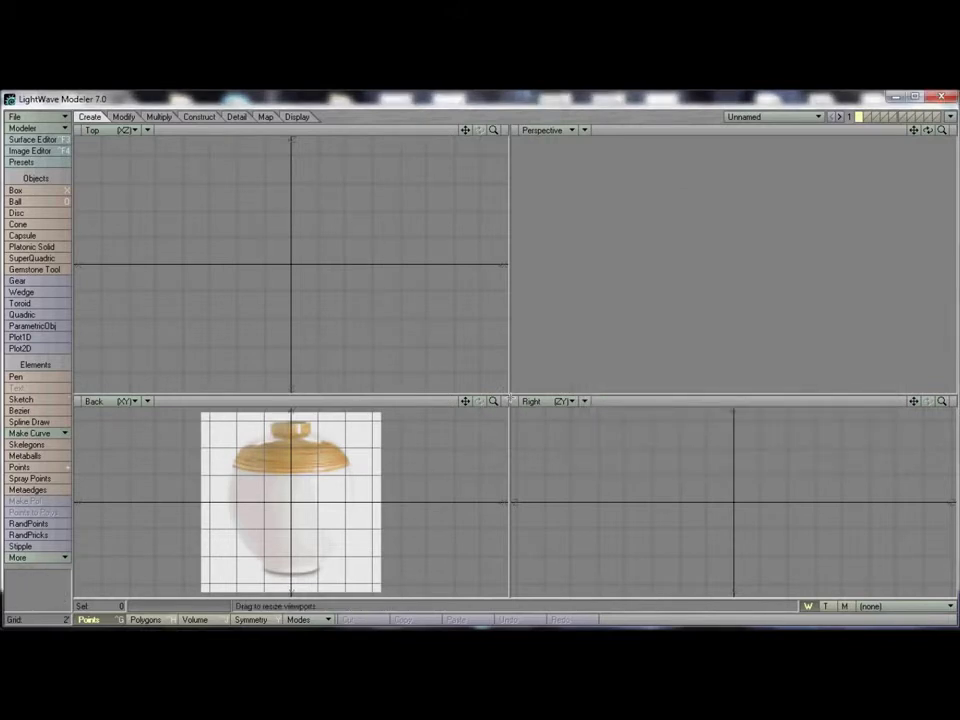
Draw a flat disc centred on the origin in the Top view and widen it toward the vase's body width
{"action": "left_click_drag", "start_coordinate": [512, 391], "coordinate": [507, 363]}
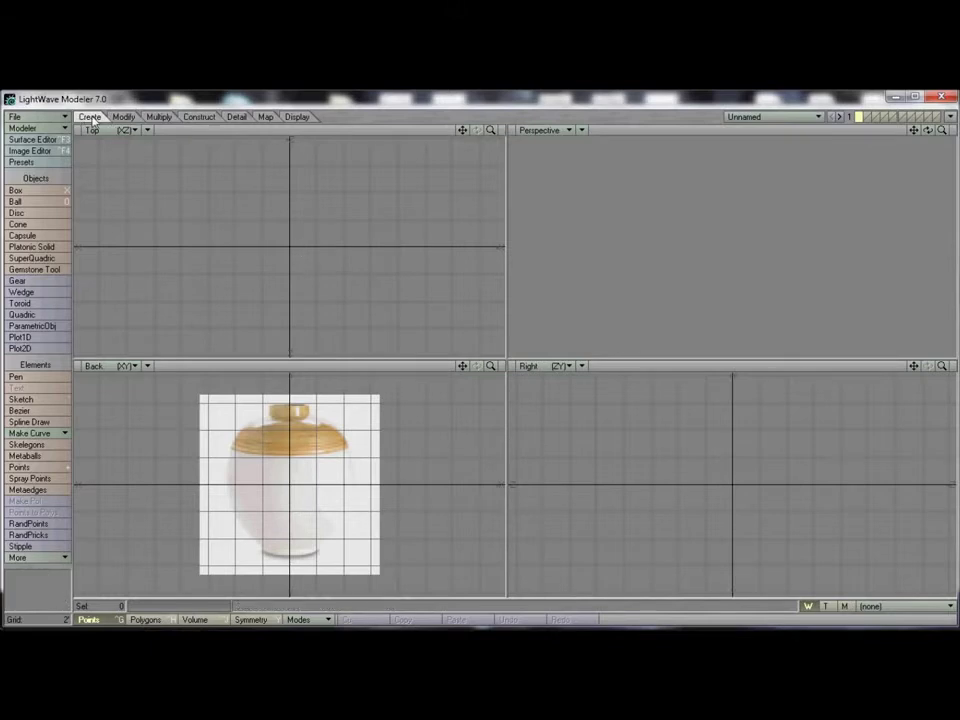
{"action": "left_click", "coordinate": [28, 214]}
{"action": "left_click", "coordinate": [52, 215]}
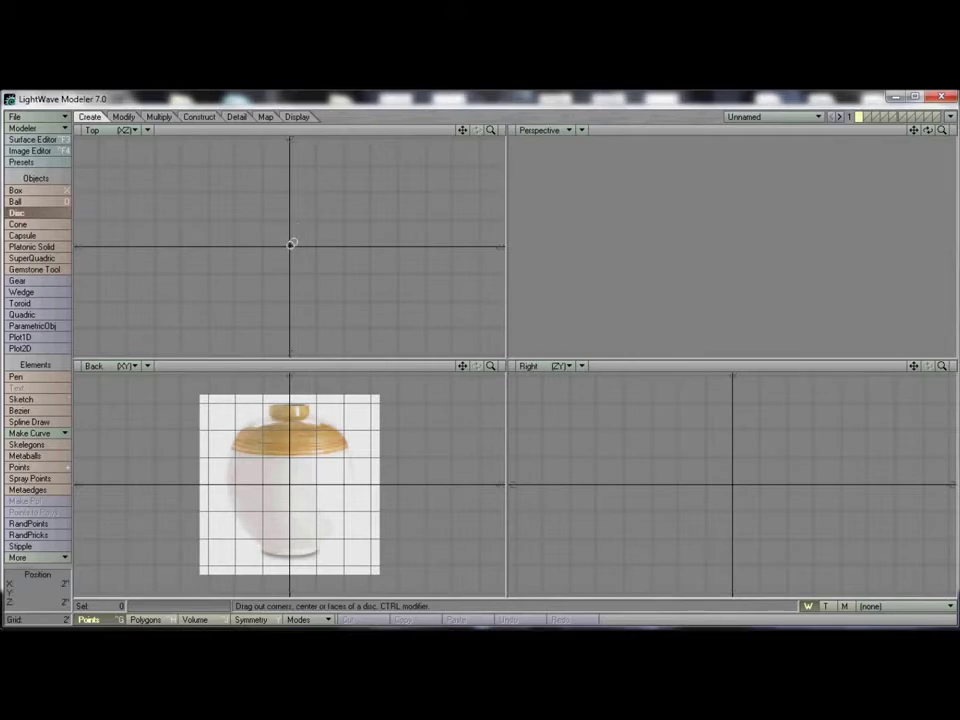
{"action": "left_click_drag", "start_coordinate": [290, 245], "coordinate": [337, 294]}
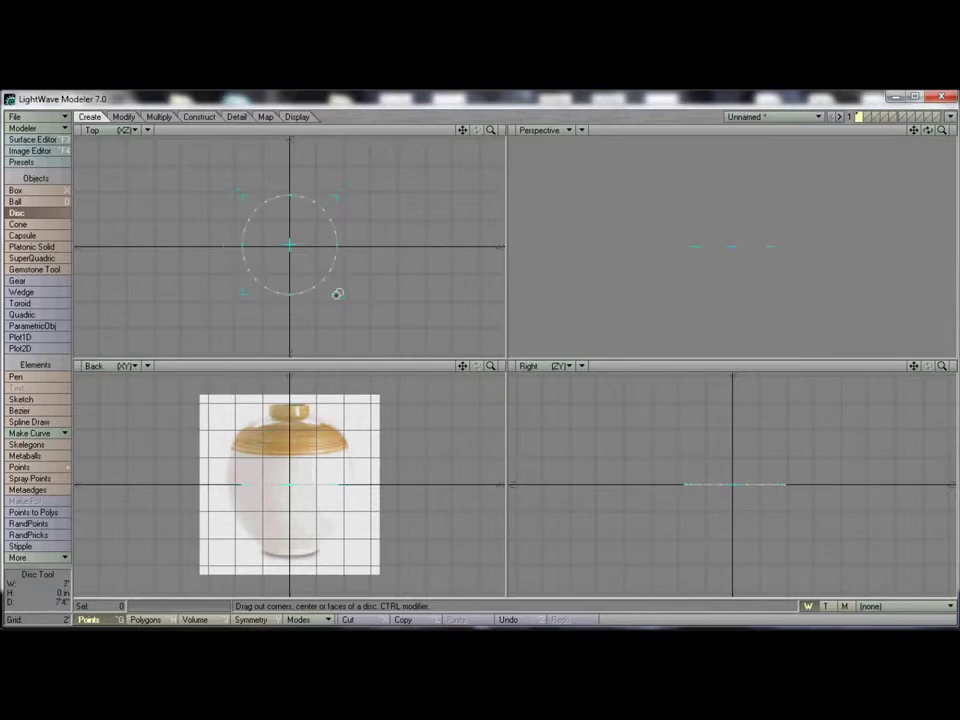
{"action": "left_click_drag", "start_coordinate": [292, 244], "coordinate": [291, 246]}
{"action": "mouse_move", "coordinate": [335, 297]}
{"action": "left_mouse_down"}
{"action": "mouse_move", "coordinate": [349, 306]}
{"action": "mouse_move", "coordinate": [345, 298]}
{"action": "left_mouse_up"}
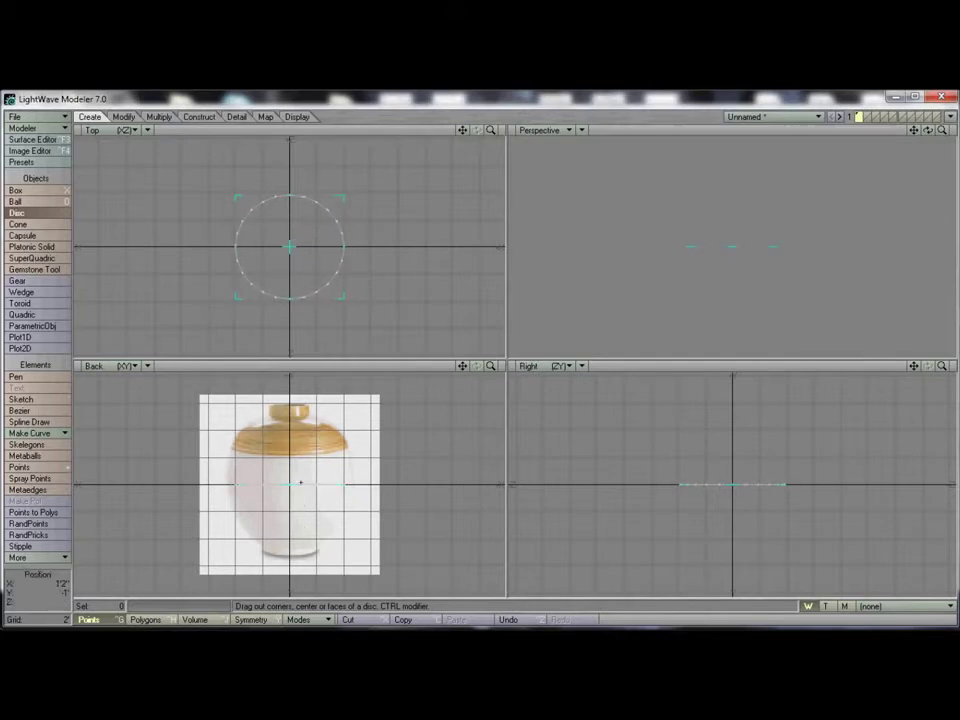
Give the disc some height in the Back view to form a short cylinder and slightly increase its depth
{"action": "mouse_move", "coordinate": [288, 472]}
{"action": "left_mouse_down"}
{"action": "mouse_move", "coordinate": [288, 464]}
{"action": "mouse_move", "coordinate": [289, 544]}
{"action": "mouse_move", "coordinate": [289, 484]}
{"action": "left_mouse_up"}
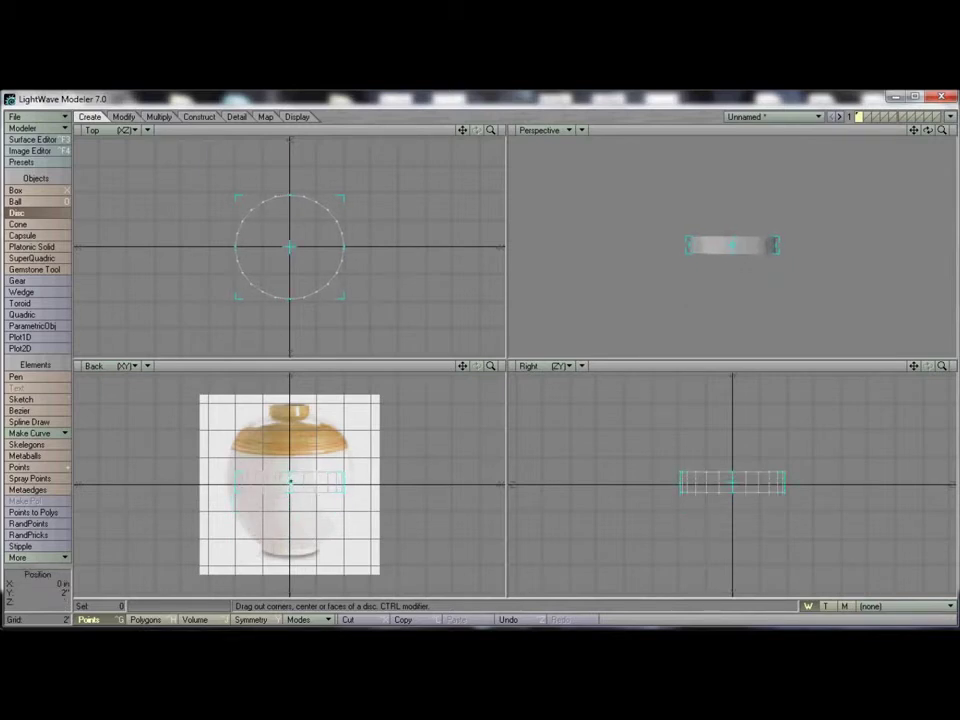
{"action": "left_click_drag", "start_coordinate": [344, 195], "coordinate": [344, 191]}
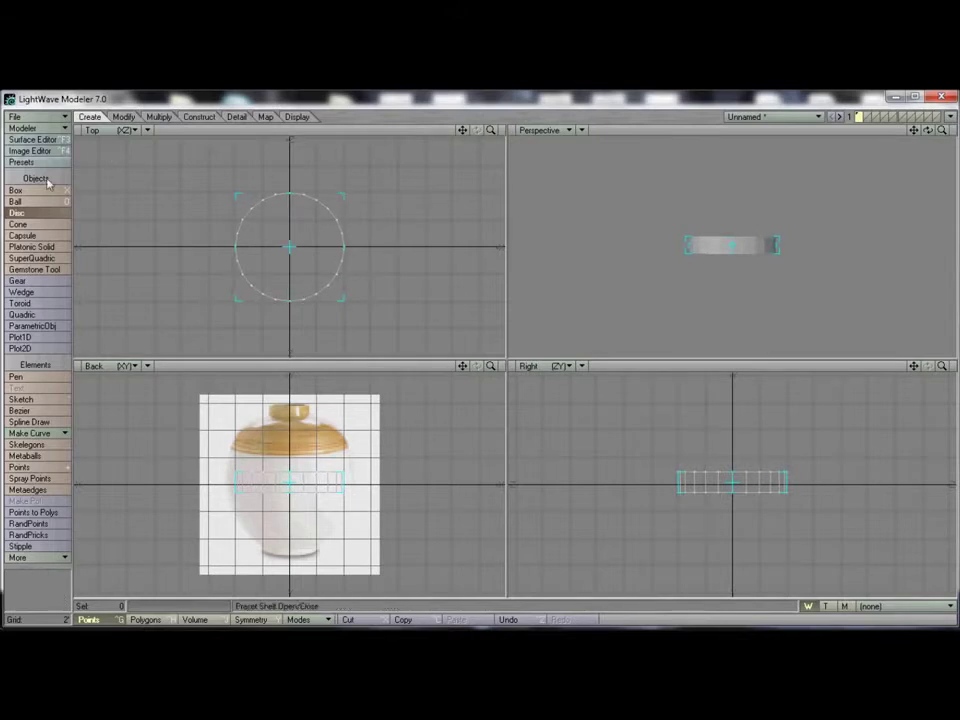
{"action": "left_click", "coordinate": [41, 217]}
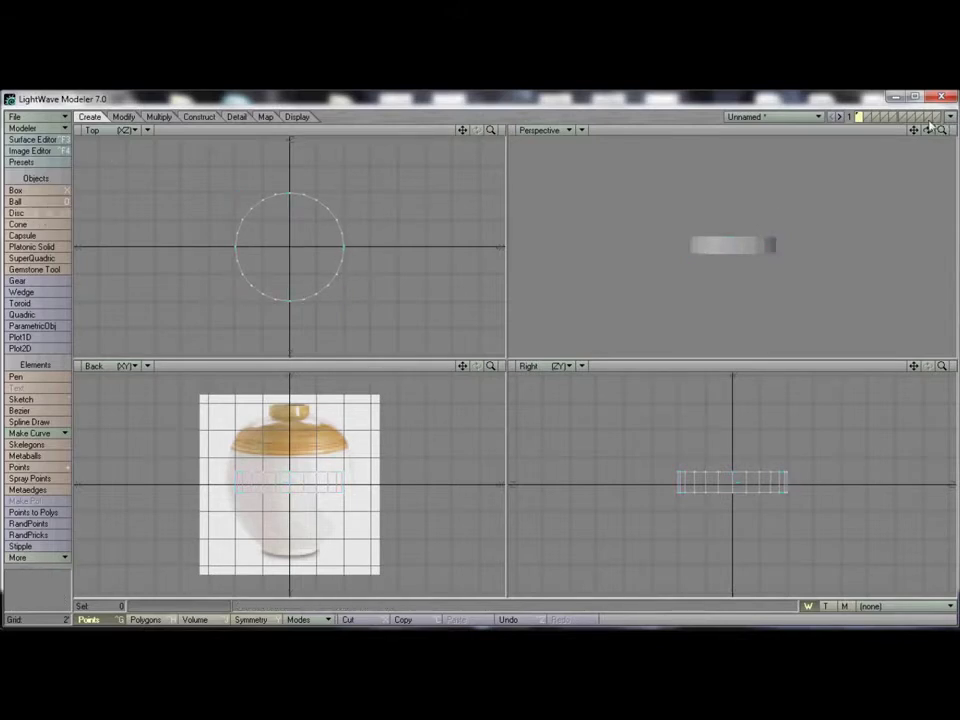
Select all the cylinder's polygons and scale them up around the origin in the Top view to match the vase body's width
{"action": "mouse_move", "coordinate": [928, 131]}
{"action": "left_mouse_down"}
{"action": "mouse_move", "coordinate": [928, 220]}
{"action": "mouse_move", "coordinate": [928, 145]}
{"action": "mouse_move", "coordinate": [928, 153]}
{"action": "left_mouse_up"}
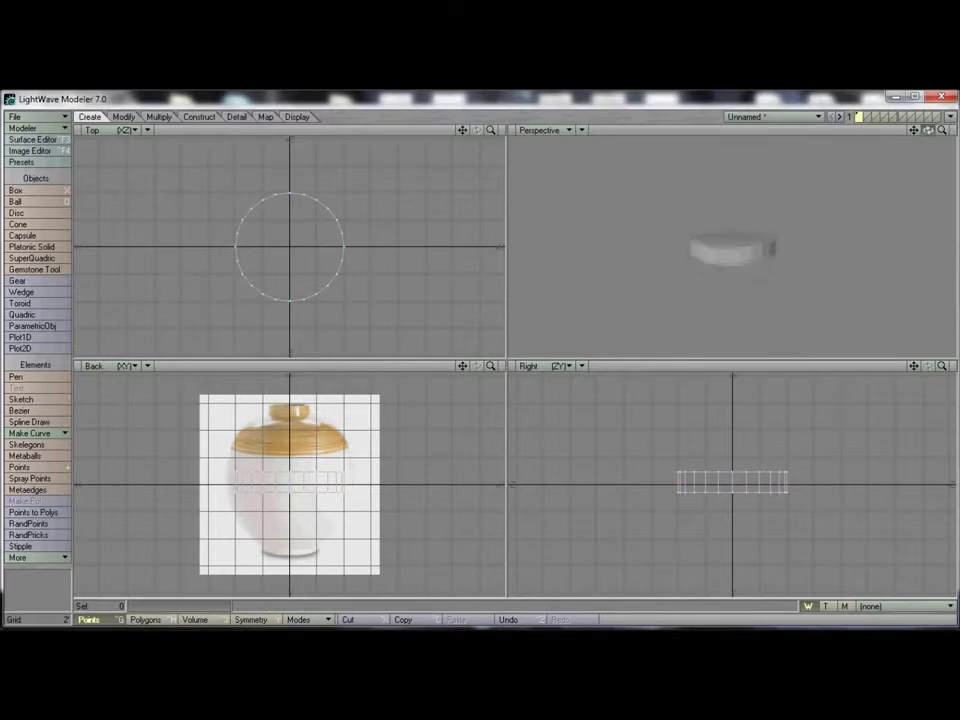
{"action": "left_click_drag", "start_coordinate": [507, 360], "coordinate": [796, 216]}
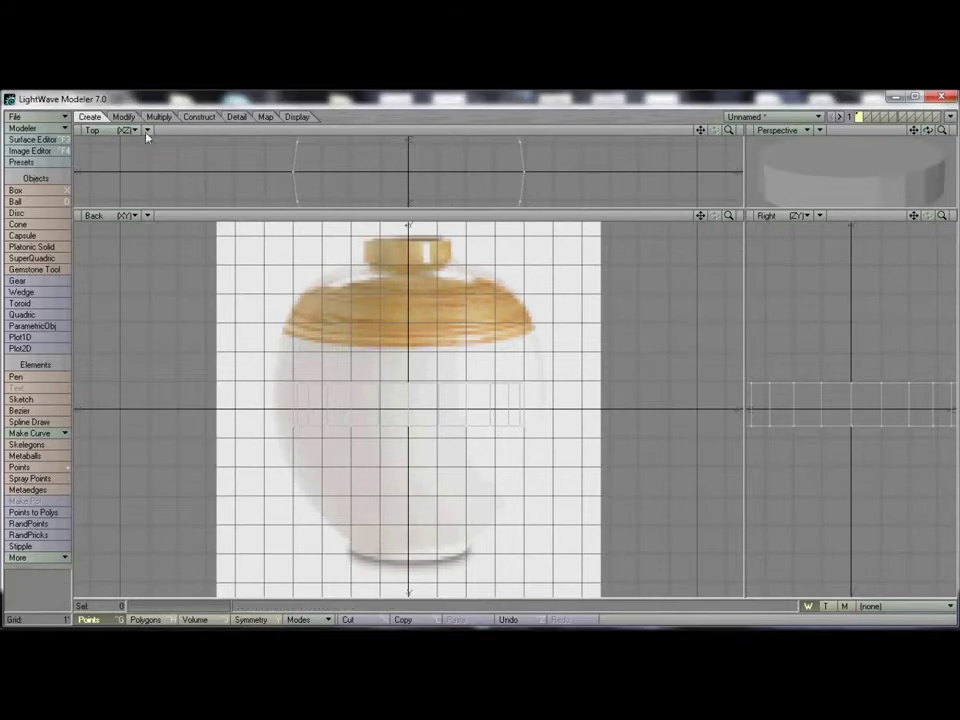
{"action": "left_click", "coordinate": [156, 621]}
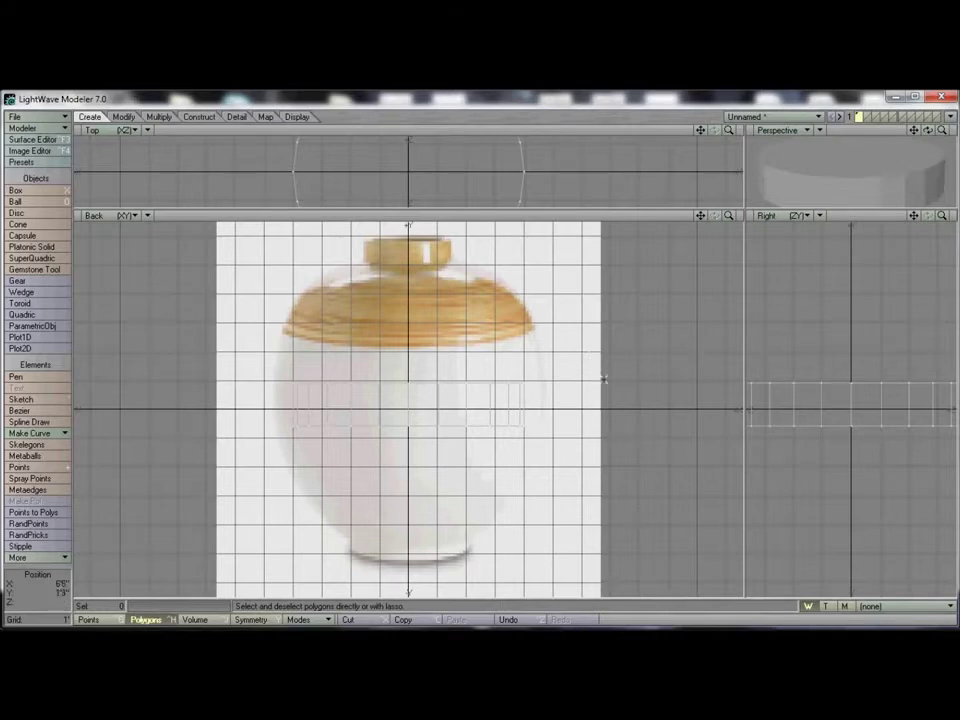
{"action": "right_click_drag", "start_coordinate": [549, 460], "coordinate": [247, 447]}
{"action": "right_click_drag", "start_coordinate": [647, 471], "coordinate": [647, 471]}
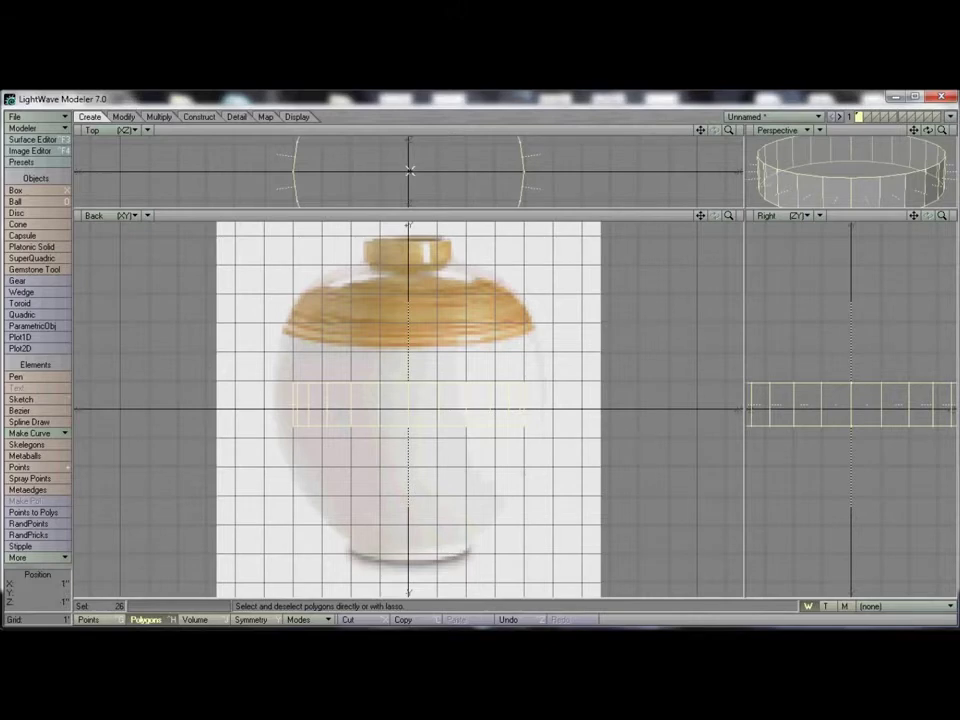
{"action": "key", "text": "shift+h"}
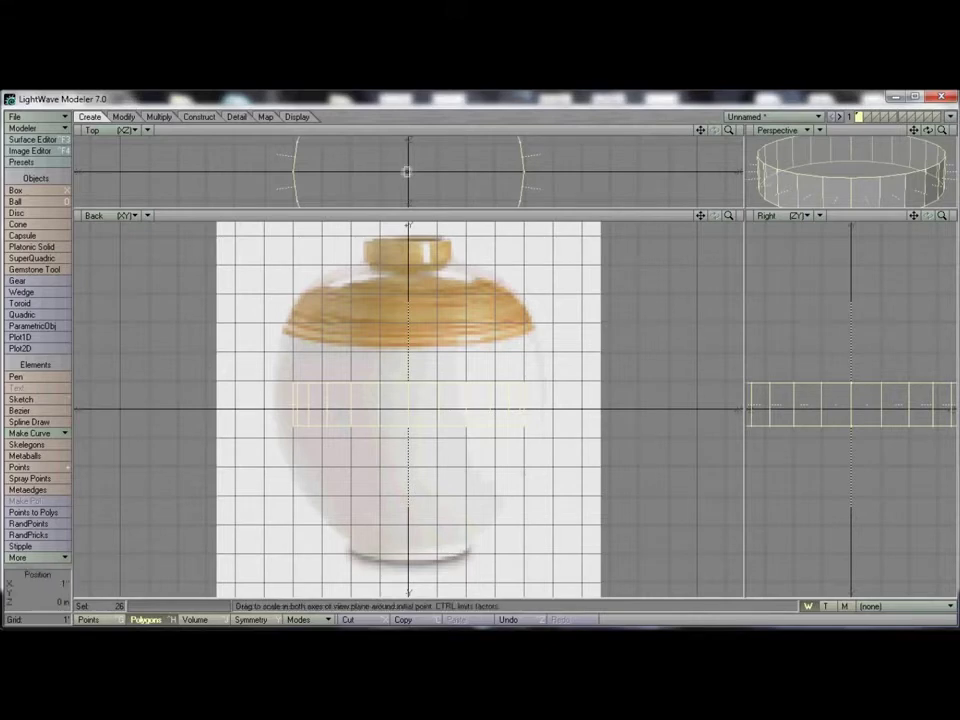
{"action": "left_click_drag", "start_coordinate": [408, 172], "coordinate": [441, 147]}
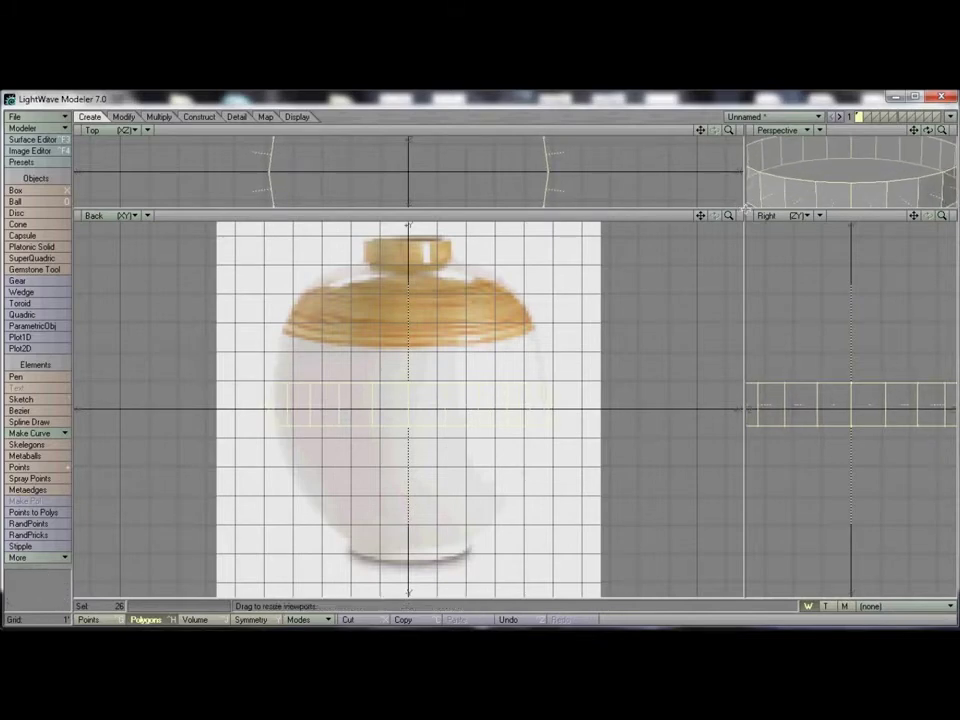
{"action": "left_click_drag", "start_coordinate": [745, 211], "coordinate": [750, 392]}
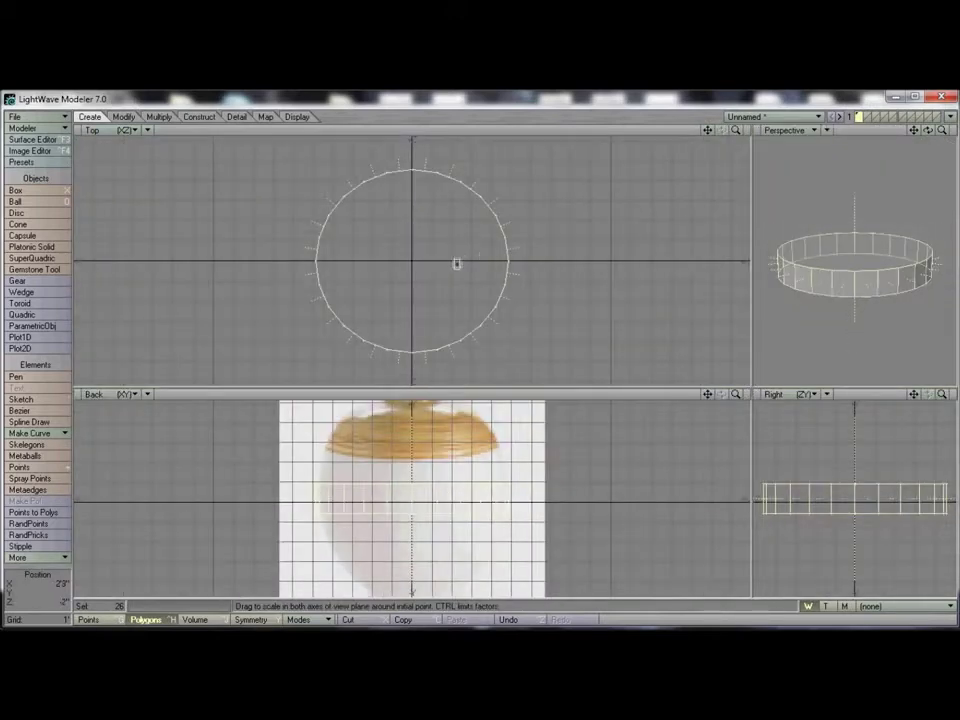
{"action": "left_click_drag", "start_coordinate": [410, 260], "coordinate": [411, 250]}
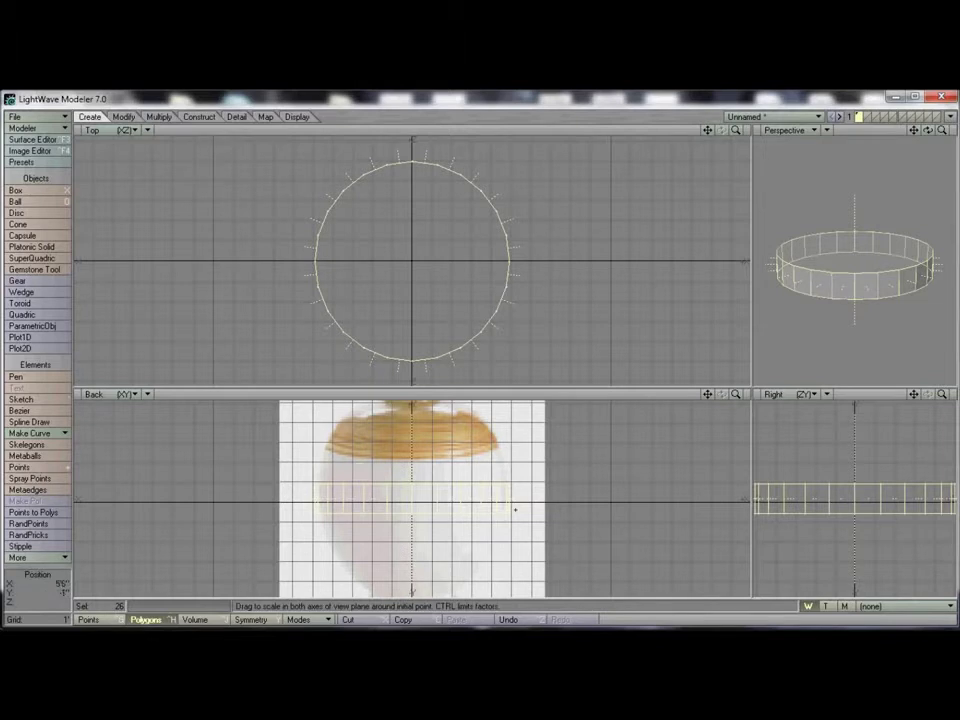
{"action": "key", "text": "t"}
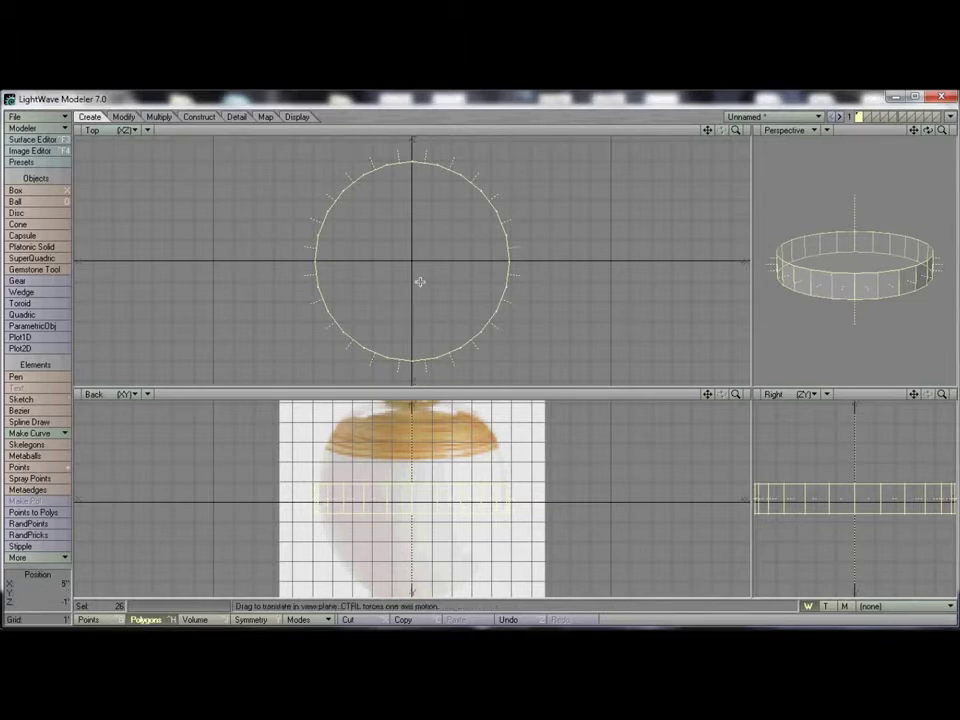
{"action": "left_click", "coordinate": [457, 119]}
Select the cylinder's top polygon and bevel it upward and inward in successive stages, following the vase's shoulder to the neck base
{"action": "left_click_drag", "start_coordinate": [752, 389], "coordinate": [798, 232]}
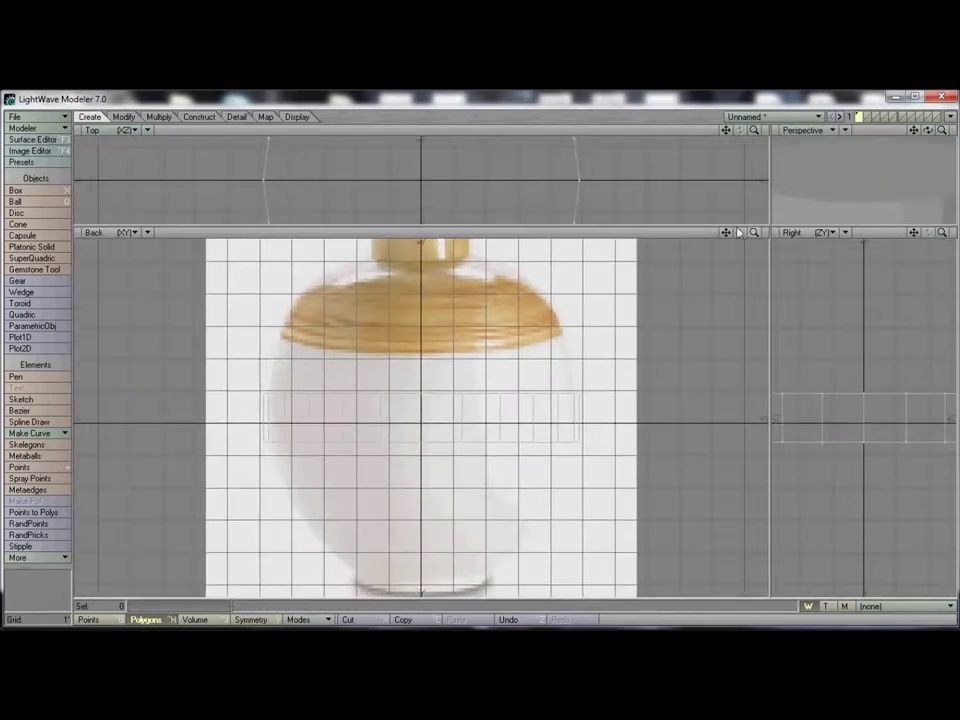
{"action": "left_click", "coordinate": [861, 176]}
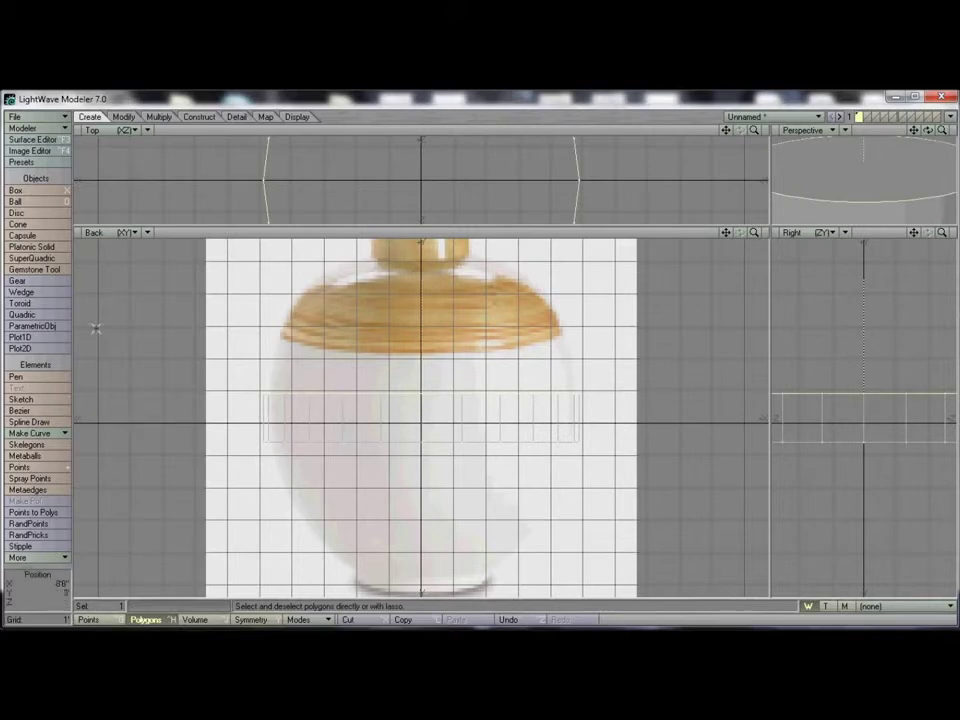
{"action": "left_click", "coordinate": [157, 117]}
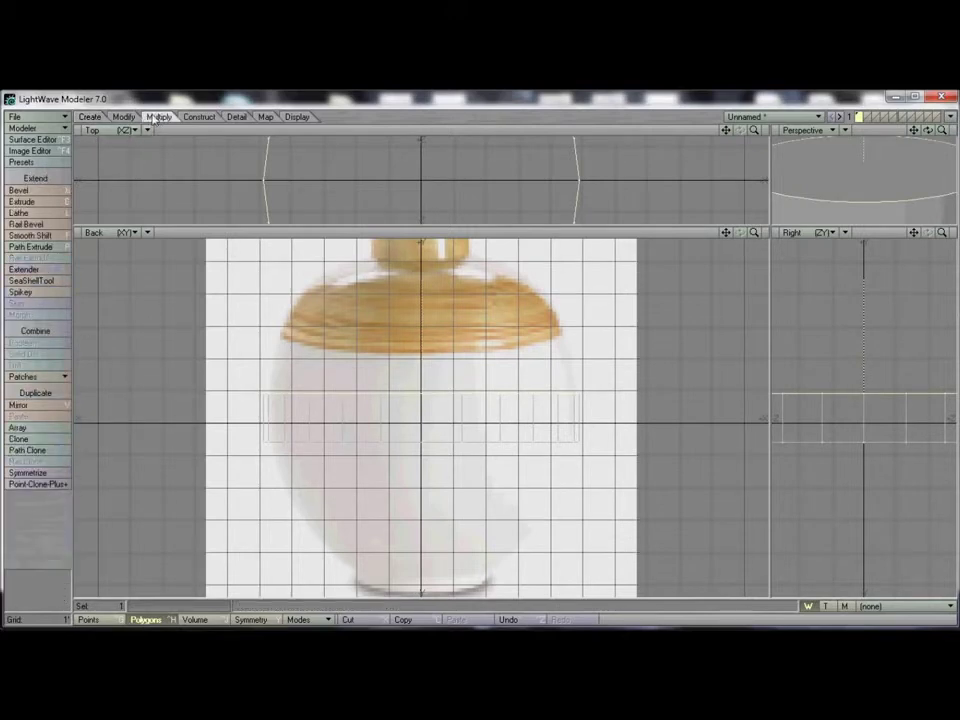
{"action": "key", "text": "b"}
{"action": "left_click_drag", "start_coordinate": [421, 388], "coordinate": [407, 265]}
{"action": "key", "text": "space"}
{"action": "key", "text": "b"}
{"action": "key", "text": "space"}
{"action": "key", "text": "b"}
{"action": "left_click_drag", "start_coordinate": [403, 266], "coordinate": [389, 263]}
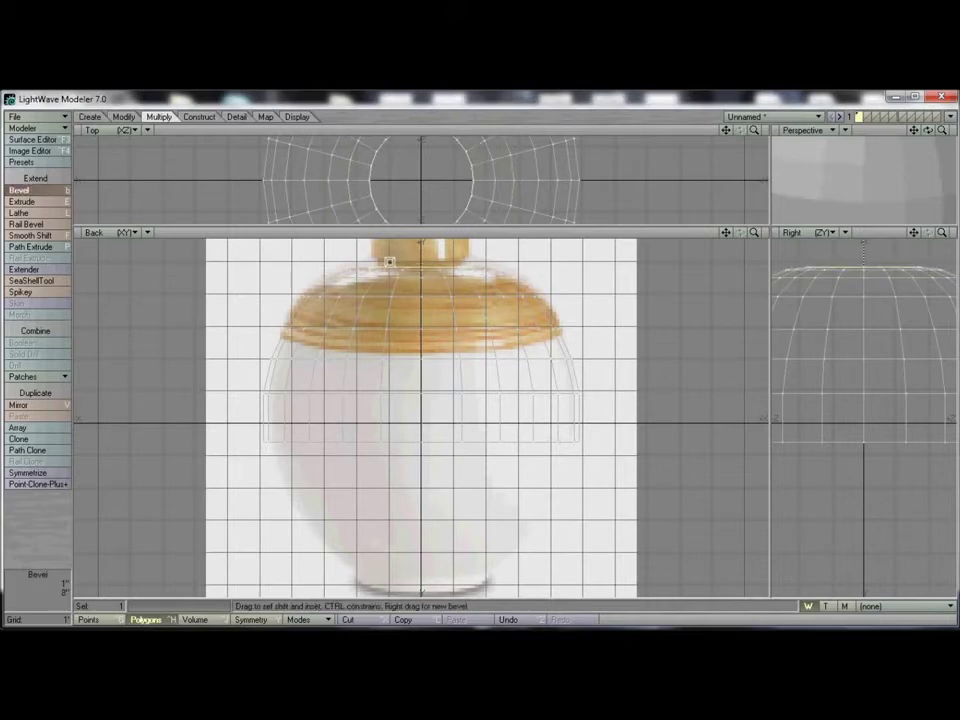
Bevel the top polygon inward for the narrow neck base and flare it outward about 6" with a 1" rise
{"action": "key", "text": "space"}
{"action": "key", "text": "b"}
{"action": "left_click_drag", "start_coordinate": [389, 263], "coordinate": [415, 265]}
{"action": "mouse_move", "coordinate": [414, 265]}
{"action": "left_mouse_down"}
{"action": "mouse_move", "coordinate": [449, 258]}
{"action": "mouse_move", "coordinate": [432, 258]}
{"action": "left_mouse_up"}
{"action": "key", "text": "b"}
{"action": "key", "text": "b"}
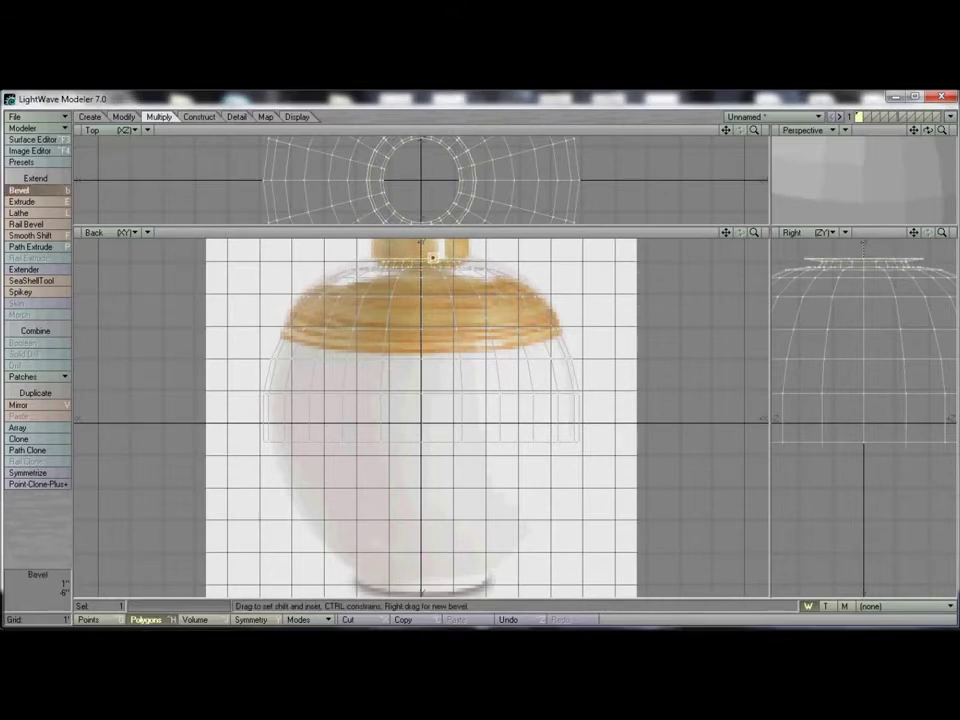
{"action": "key", "text": "space"}
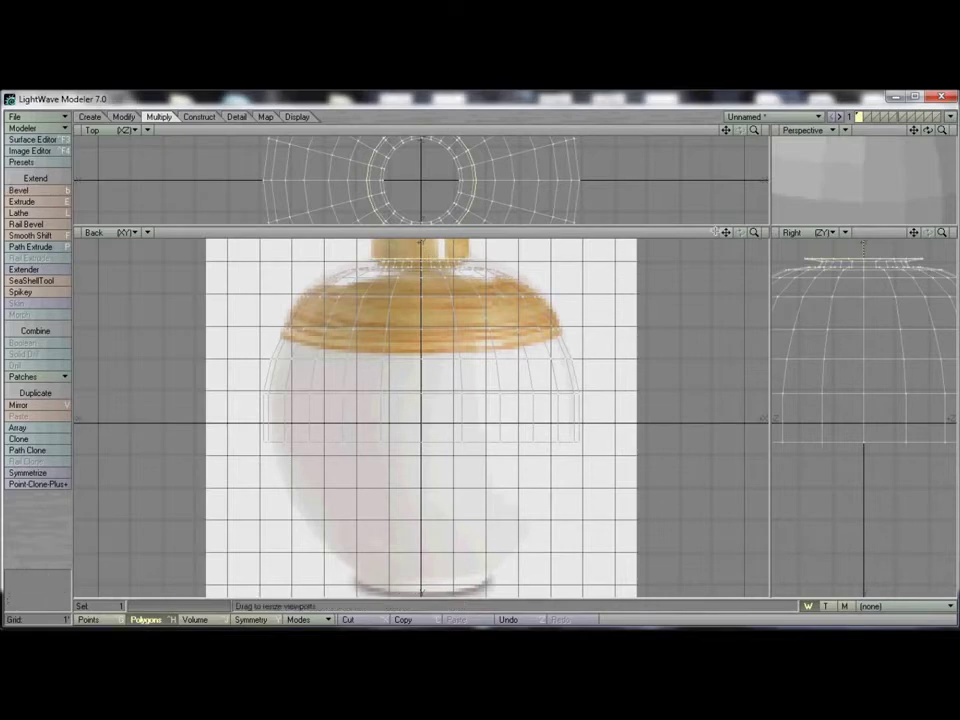
Bevel the top polygon straight up to the top of the neck in the photo and inset it about 5" at the rim
{"action": "left_click_drag", "start_coordinate": [729, 236], "coordinate": [730, 258]}
{"action": "key", "text": "b"}
{"action": "left_click_drag", "start_coordinate": [429, 276], "coordinate": [420, 242]}
{"action": "key", "text": "b"}
{"action": "key", "text": "b"}
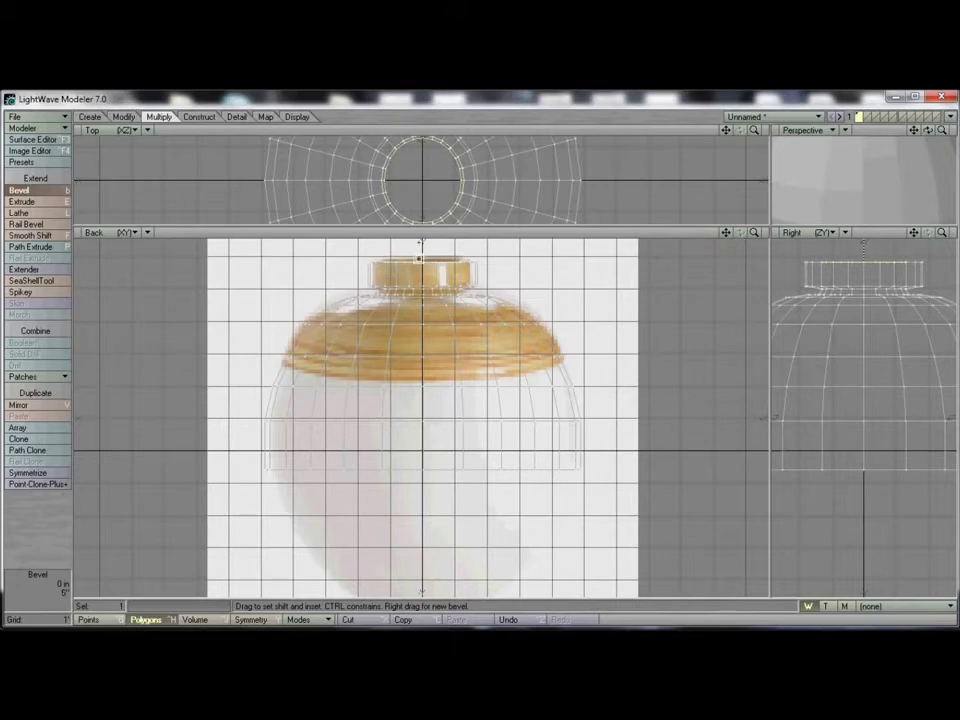
{"action": "key", "text": "space"}
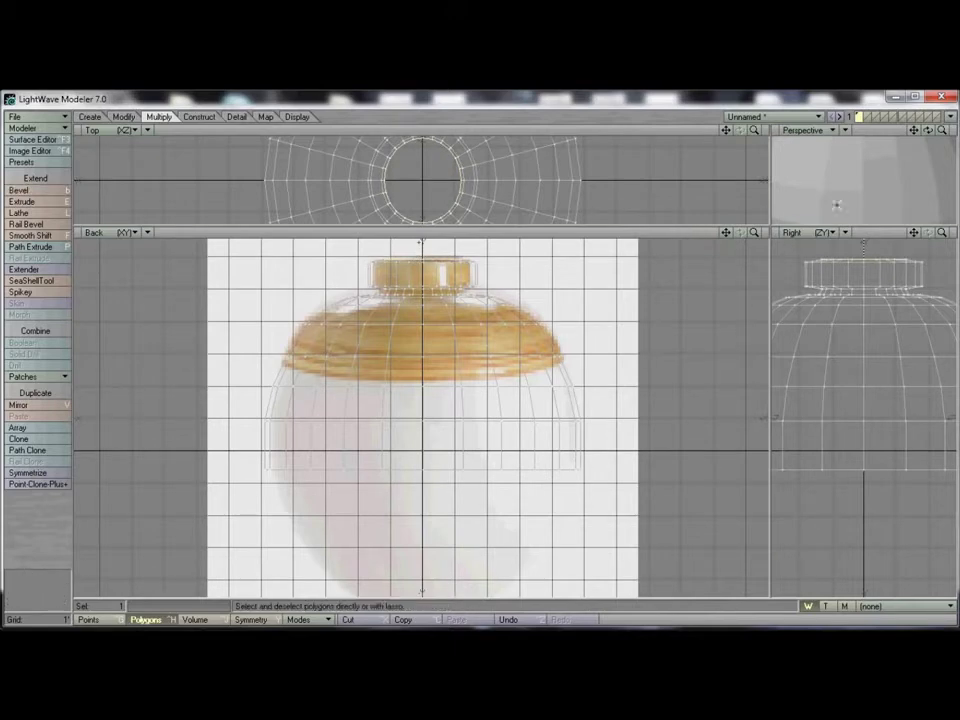
Select only the body's bottom polygon and bevel it downward in stages along the vase's lower outline, flaring it out at the foot
{"action": "left_click_drag", "start_coordinate": [770, 229], "coordinate": [503, 355]}
{"action": "key", "text": "a"}
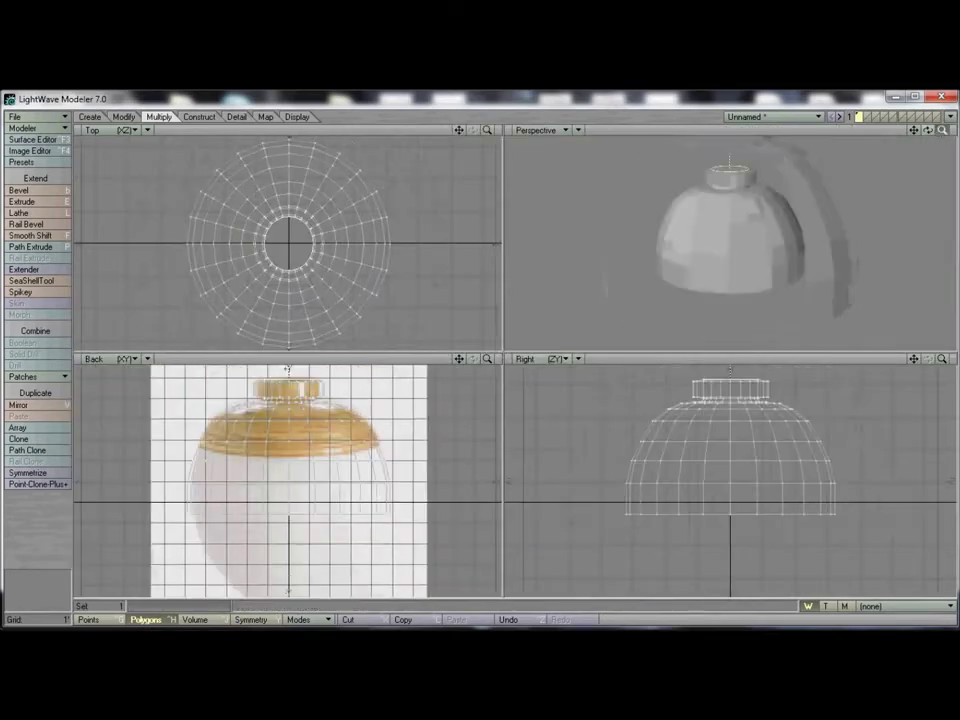
{"action": "mouse_move", "coordinate": [928, 130]}
{"action": "left_mouse_down"}
{"action": "mouse_move", "coordinate": [930, 106]}
{"action": "mouse_move", "coordinate": [932, 180]}
{"action": "mouse_move", "coordinate": [931, 132]}
{"action": "left_mouse_up"}
{"action": "left_click_drag", "start_coordinate": [782, 141], "coordinate": [797, 137]}
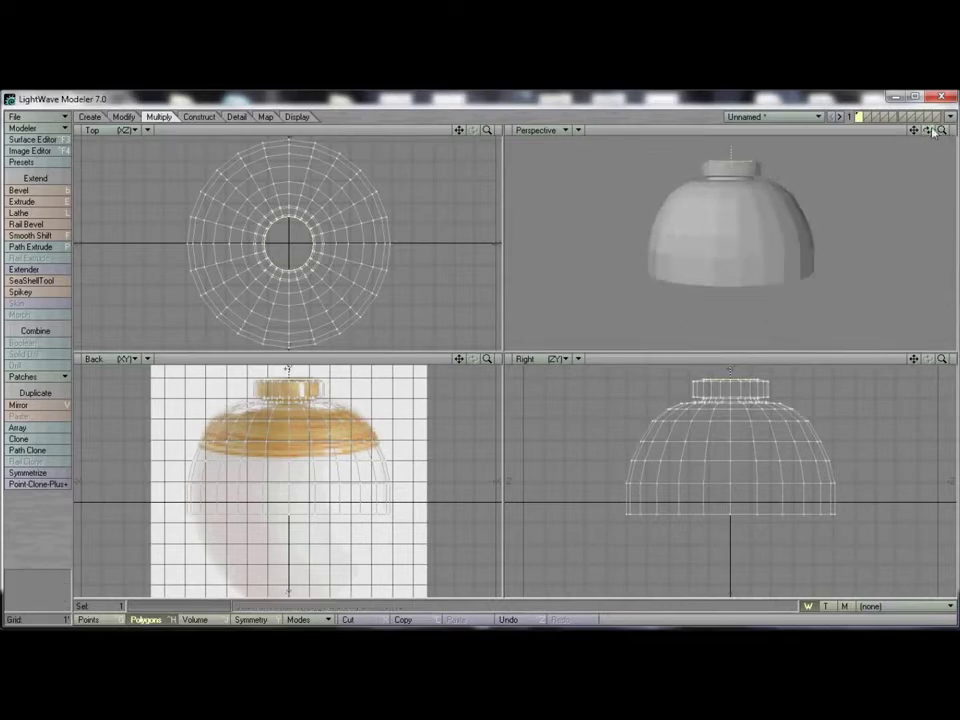
{"action": "left_click_drag", "start_coordinate": [930, 131], "coordinate": [930, 158]}
{"action": "left_click_drag", "start_coordinate": [773, 193], "coordinate": [746, 266], "text": "alt"}
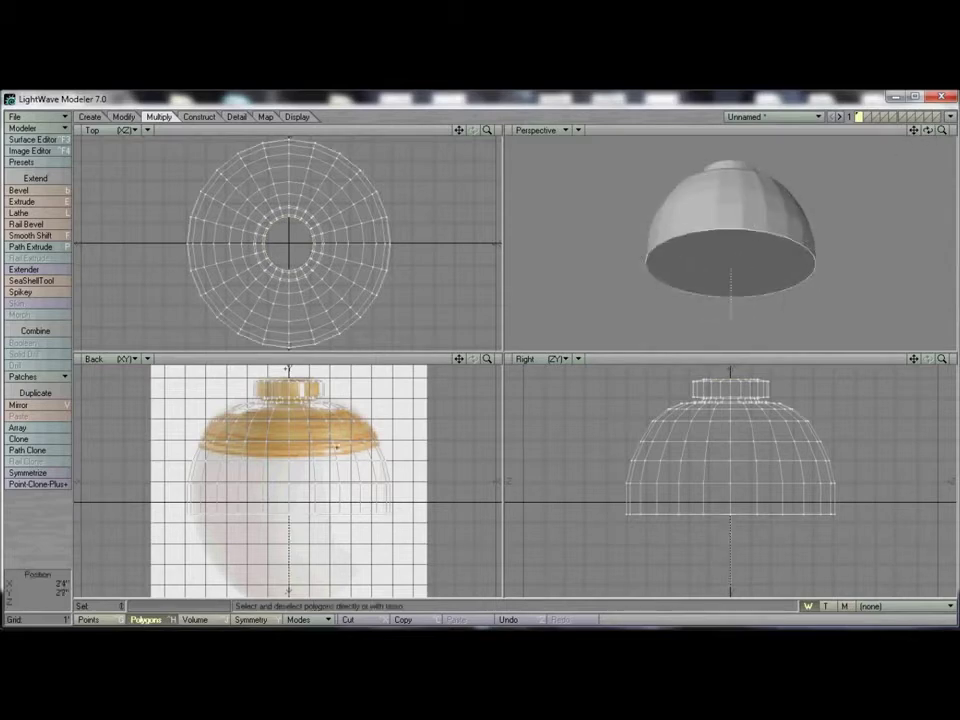
{"action": "left_click_drag", "start_coordinate": [460, 359], "coordinate": [459, 320]}
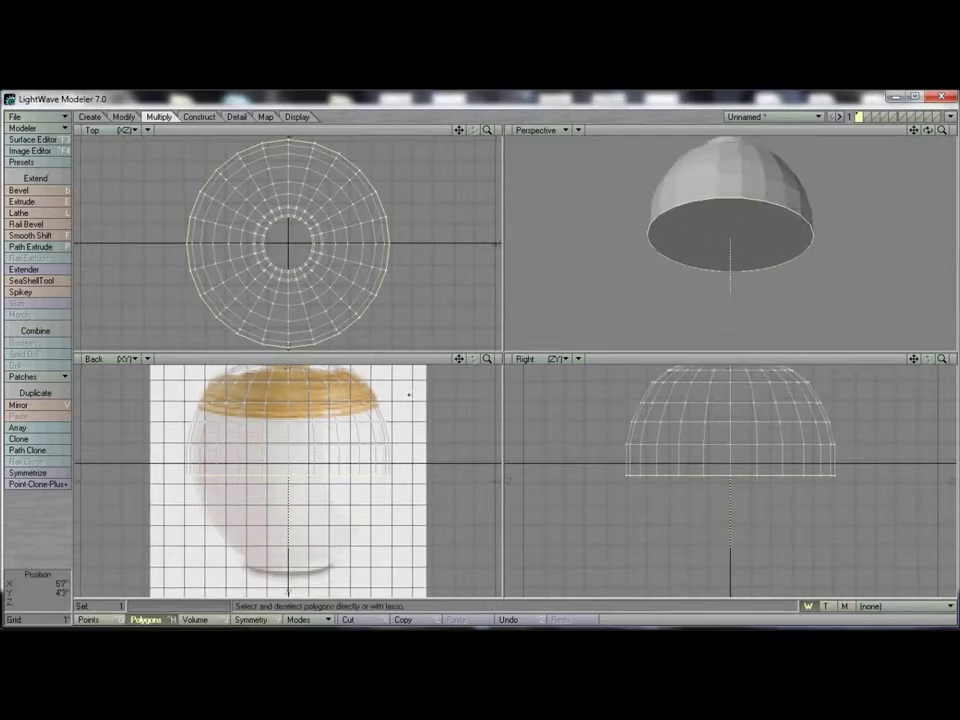
{"action": "key", "text": "b"}
{"action": "left_click_drag", "start_coordinate": [297, 478], "coordinate": [302, 545]}
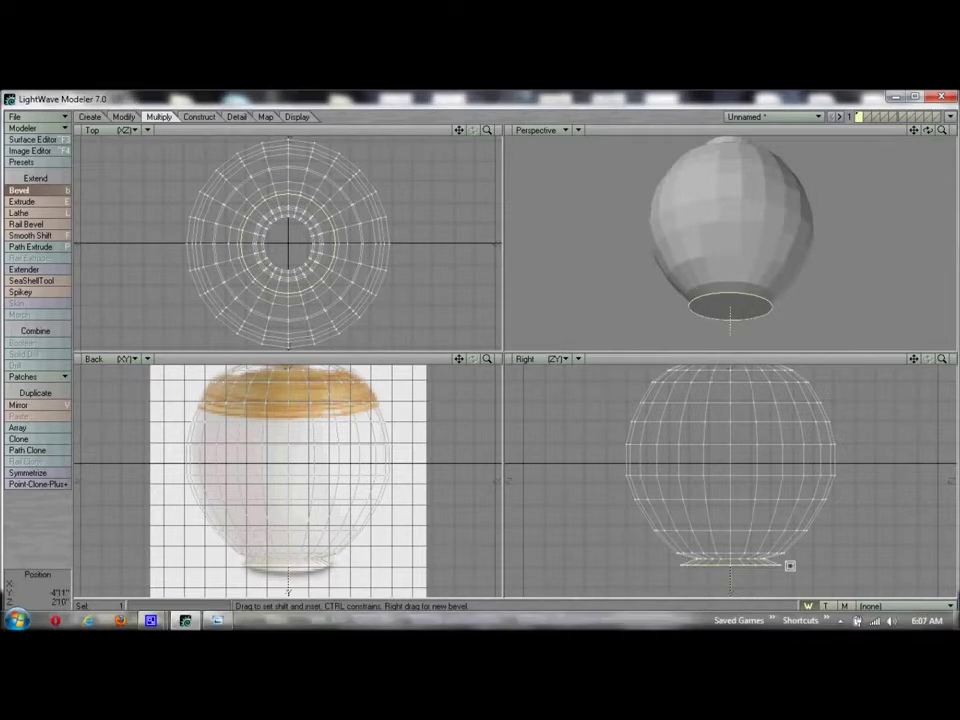
Bevel the bottom polygon straight down about 3" to form the foot, and inset and recess its underside
{"action": "key", "text": "b"}
{"action": "key", "text": "b"}
{"action": "left_click_drag", "start_coordinate": [789, 565], "coordinate": [789, 561]}
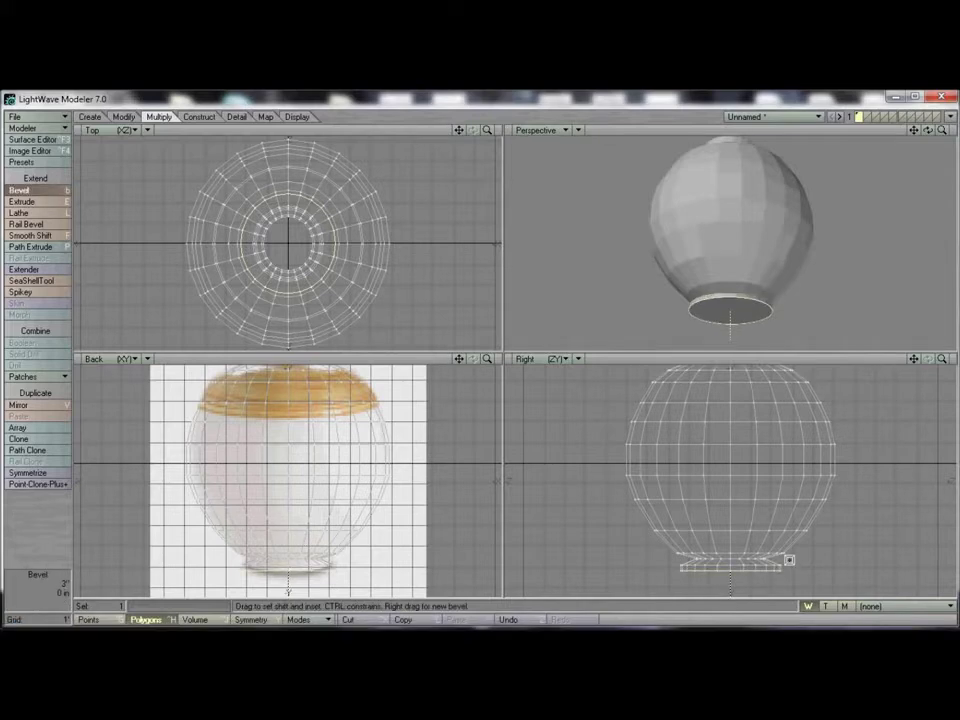
{"action": "left_click_drag", "start_coordinate": [789, 558], "coordinate": [746, 569]}
{"action": "key", "text": "space"}
Select the neck's top polygon and bevel it inward and down in stages, following the inside of the body to hollow out the vase
{"action": "key", "text": "slash"}
{"action": "mouse_move", "coordinate": [928, 132]}
{"action": "left_mouse_down"}
{"action": "mouse_move", "coordinate": [940, 165]}
{"action": "mouse_move", "coordinate": [922, 112]}
{"action": "mouse_move", "coordinate": [930, 134]}
{"action": "mouse_move", "coordinate": [931, 109]}
{"action": "mouse_move", "coordinate": [931, 118]}
{"action": "left_mouse_up"}
{"action": "key", "text": "a"}
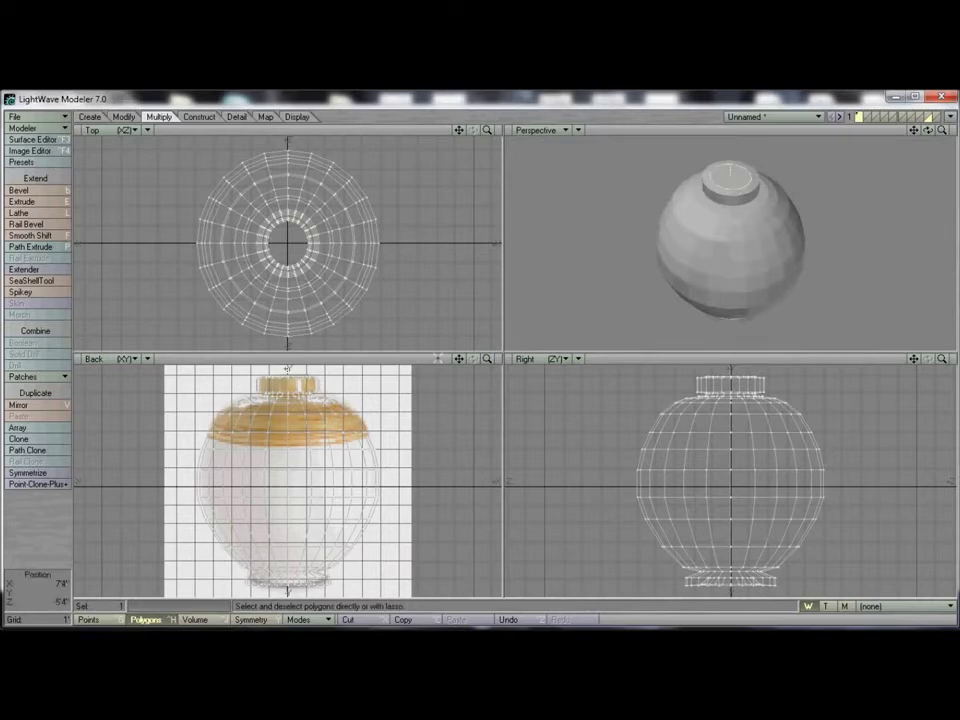
{"action": "left_click_drag", "start_coordinate": [505, 354], "coordinate": [266, 174]}
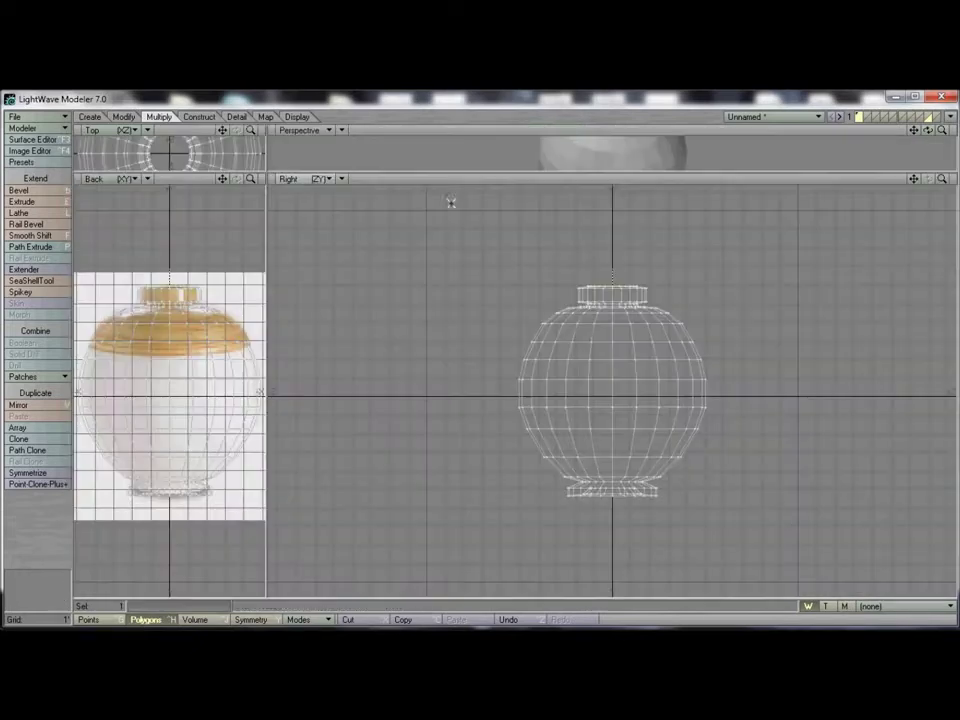
{"action": "left_click_drag", "start_coordinate": [944, 181], "coordinate": [956, 181]}
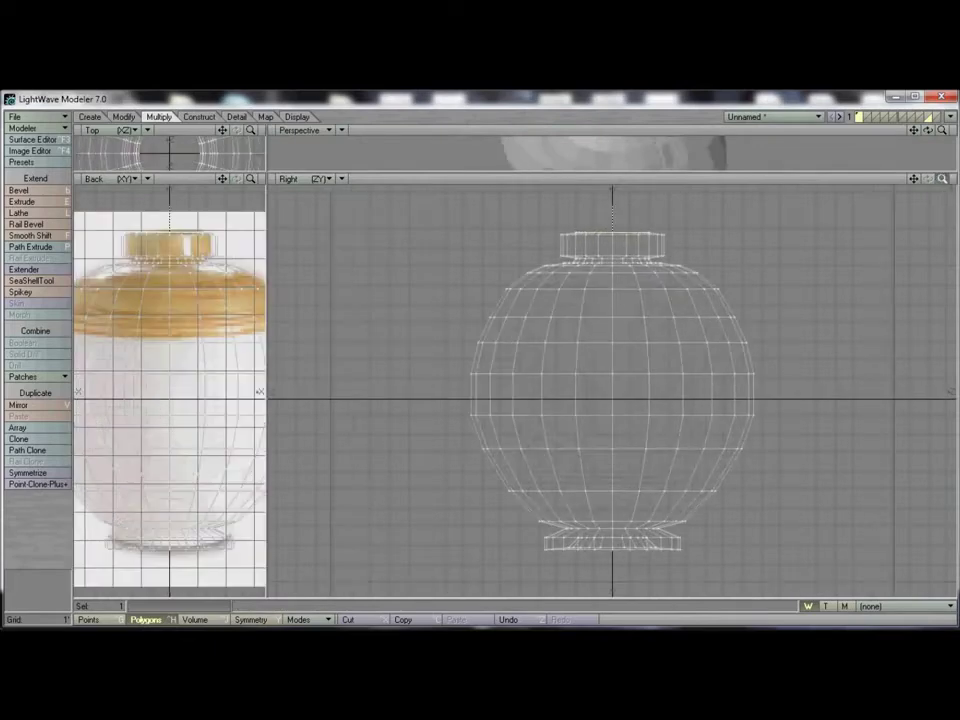
{"action": "key", "text": "b"}
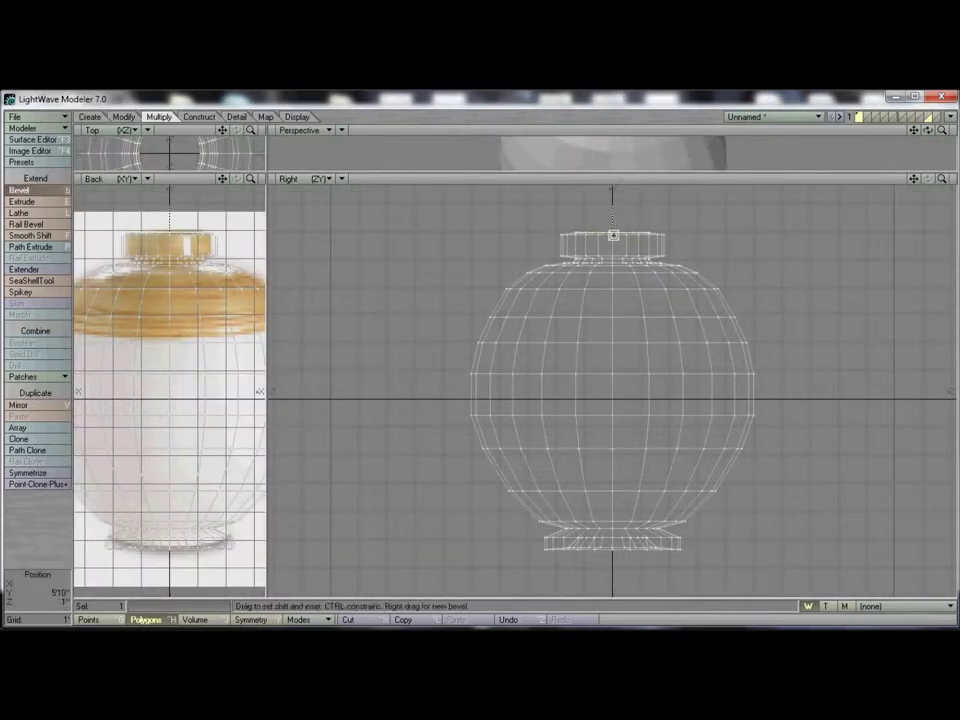
{"action": "left_click_drag", "start_coordinate": [613, 234], "coordinate": [569, 523]}
{"action": "key", "text": "b"}
{"action": "key", "text": "b"}
{"action": "key", "text": "space"}
{"action": "key", "text": "b"}
{"action": "key", "text": "space"}
{"action": "key", "text": "b"}
{"action": "key", "text": "space"}
{"action": "key", "text": "b"}
{"action": "key", "text": "space"}
{"action": "key", "text": "b"}
{"action": "key", "text": "space"}
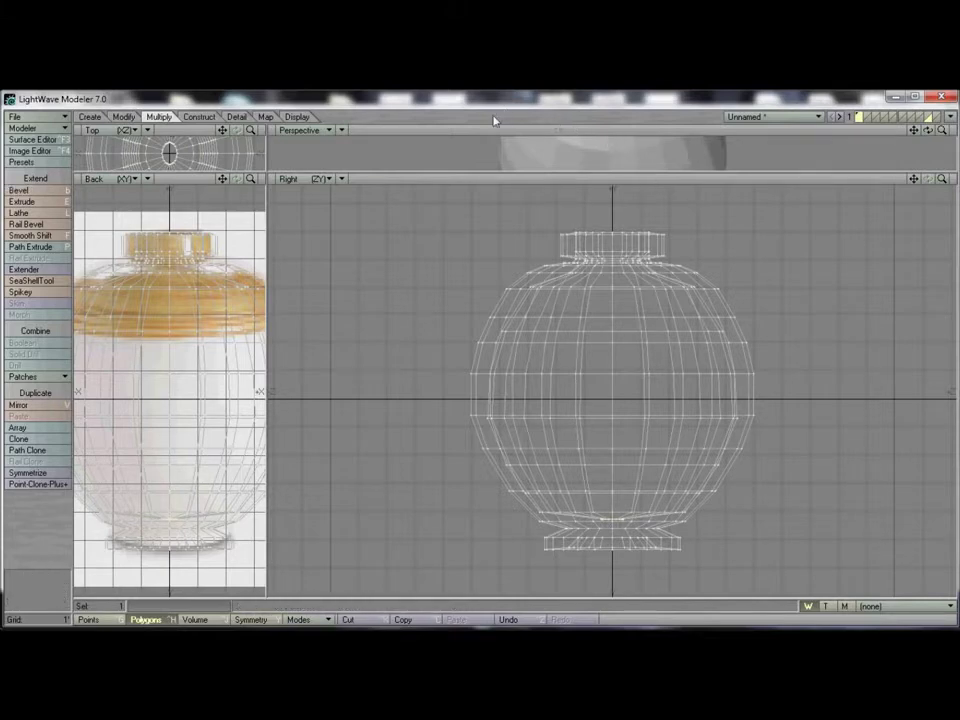
Deselect the polygon and save the object to the Desktop as "vase"
{"action": "left_click_drag", "start_coordinate": [265, 178], "coordinate": [540, 340]}
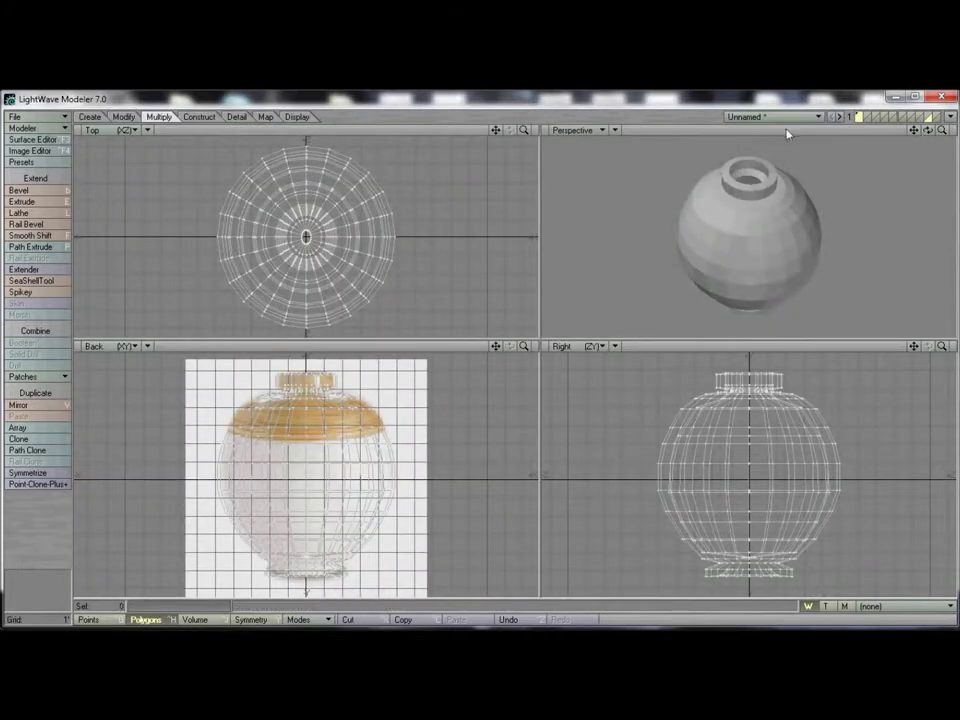
{"action": "mouse_move", "coordinate": [929, 131]}
{"action": "left_mouse_down"}
{"action": "mouse_move", "coordinate": [929, 200]}
{"action": "mouse_move", "coordinate": [929, 98]}
{"action": "mouse_move", "coordinate": [929, 118]}
{"action": "left_mouse_up"}
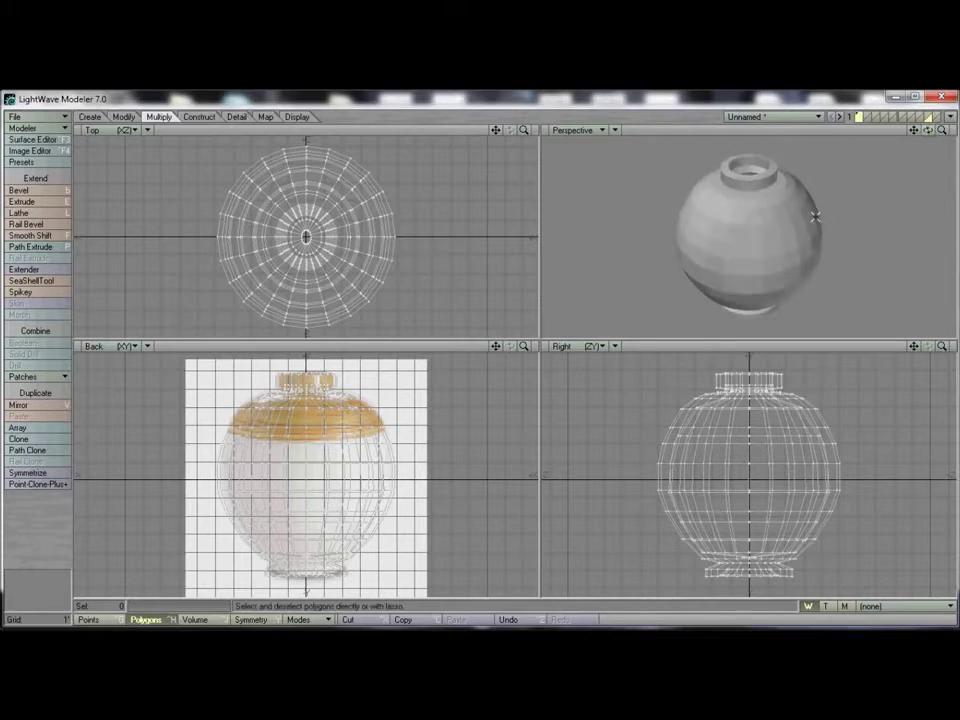
{"action": "key", "text": "shift+s"}
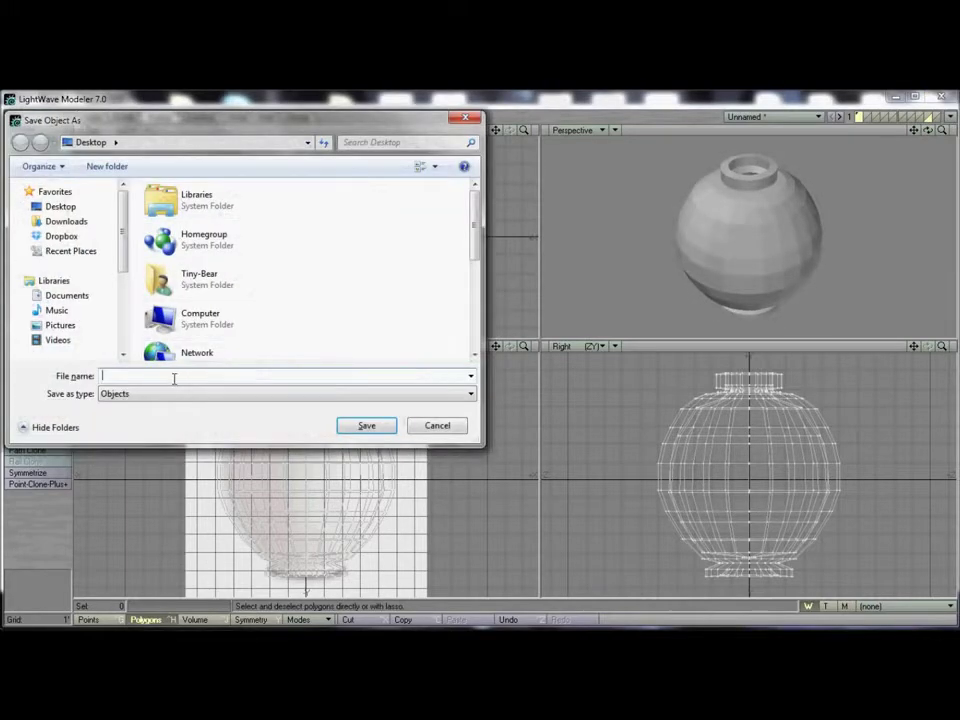
{"action": "type", "text": "vase"}
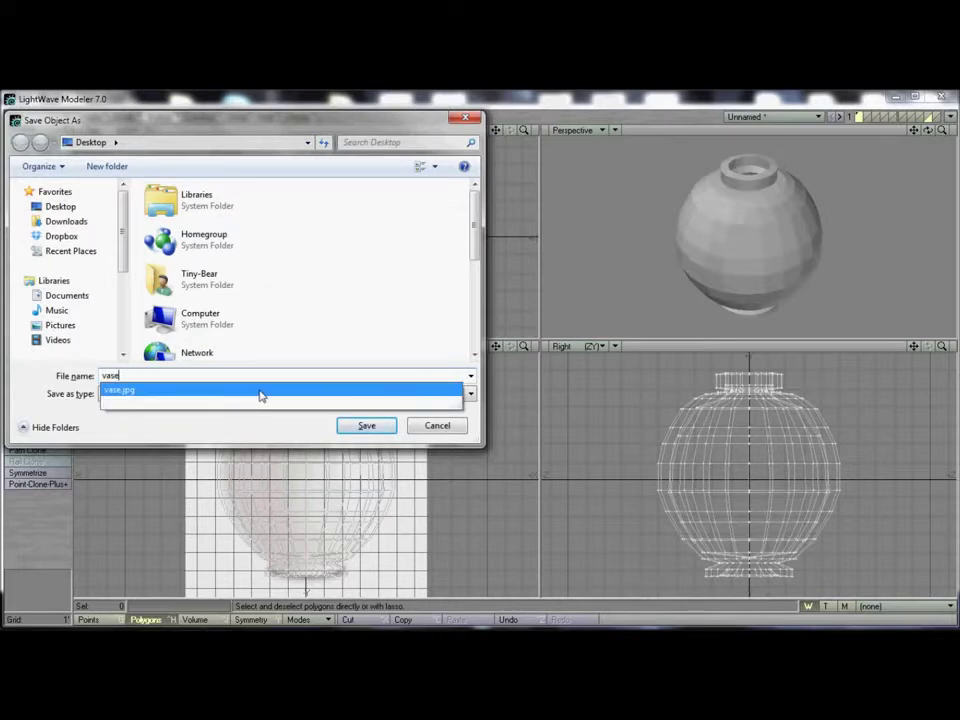
{"action": "left_click", "coordinate": [301, 419]}
{"action": "left_click", "coordinate": [366, 426]}
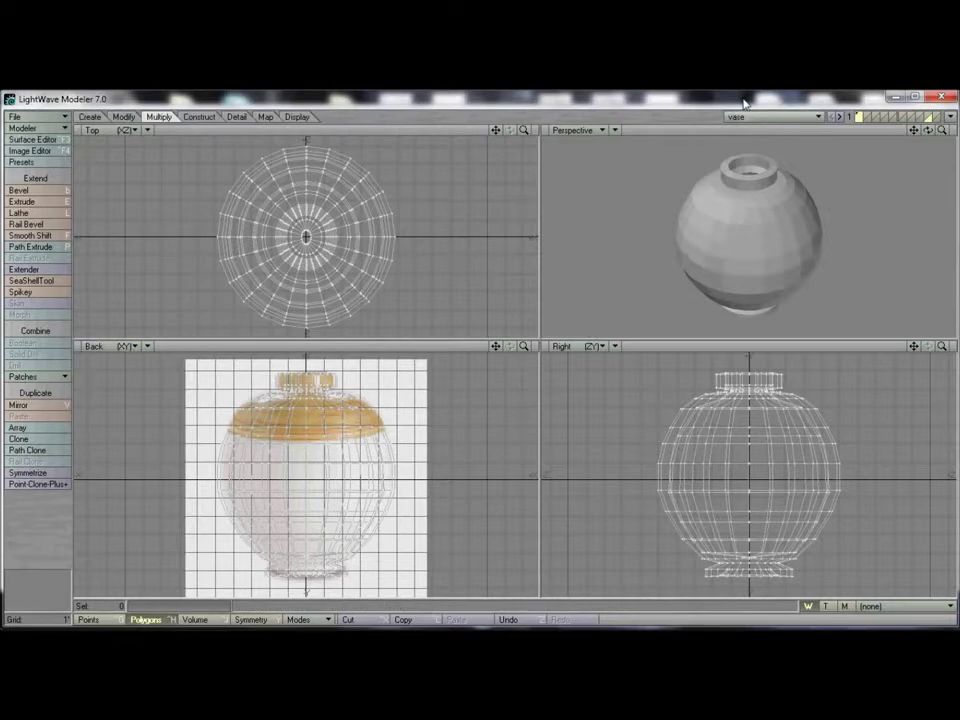
Try converting the vase's faces to SubPatches to preview the smoothed shape, and revert them to regular polygons
{"action": "left_click_drag", "start_coordinate": [590, 182], "coordinate": [586, 186], "text": "alt"}
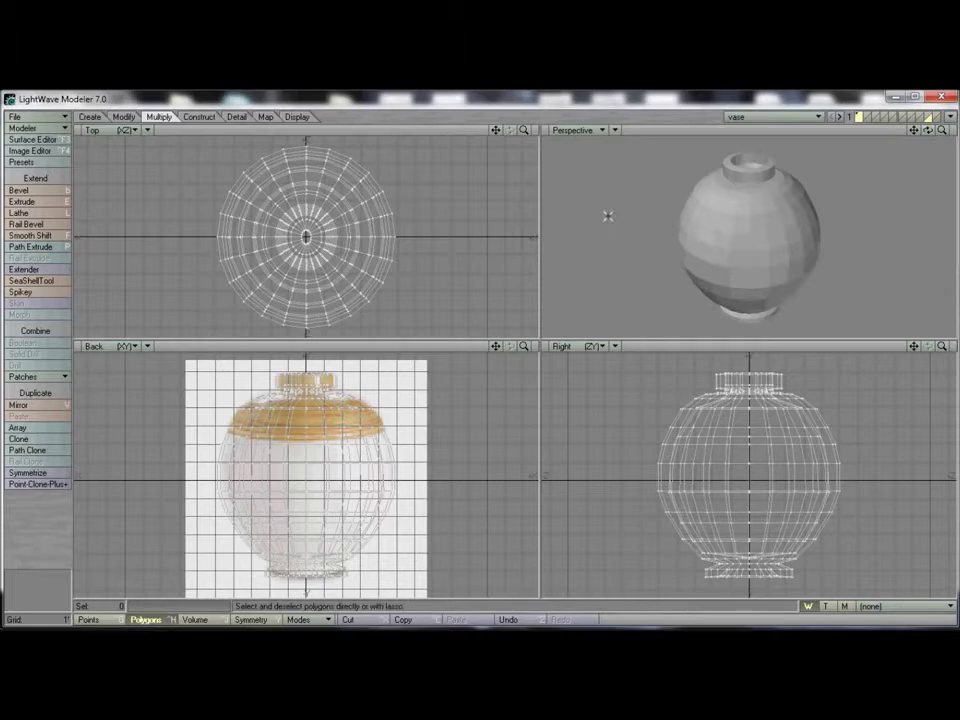
{"action": "key", "text": "Tab"}
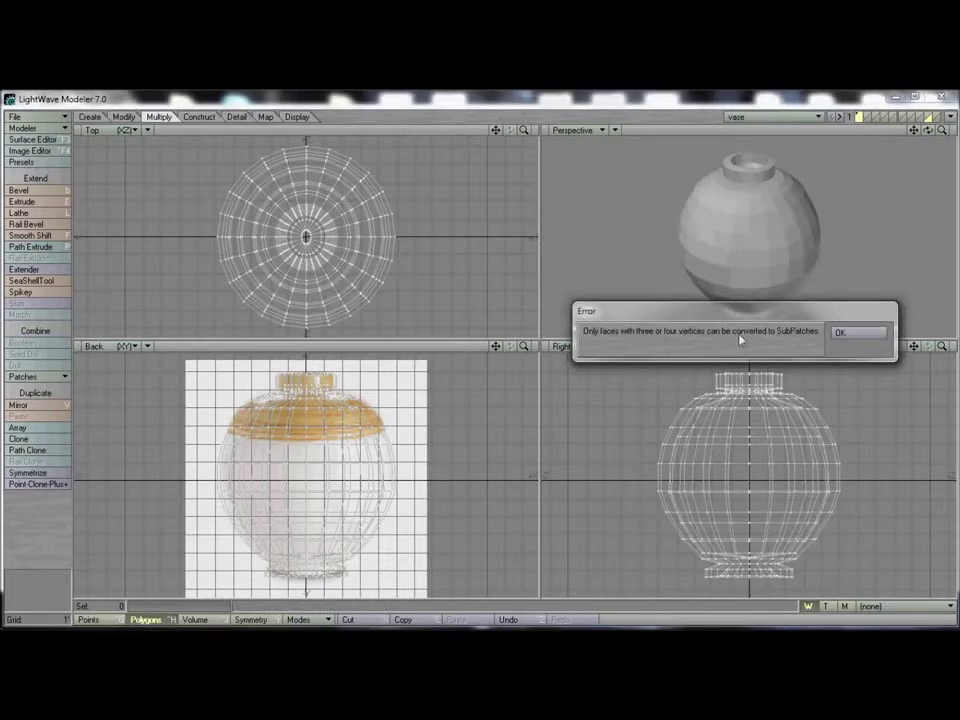
{"action": "left_click", "coordinate": [866, 336]}
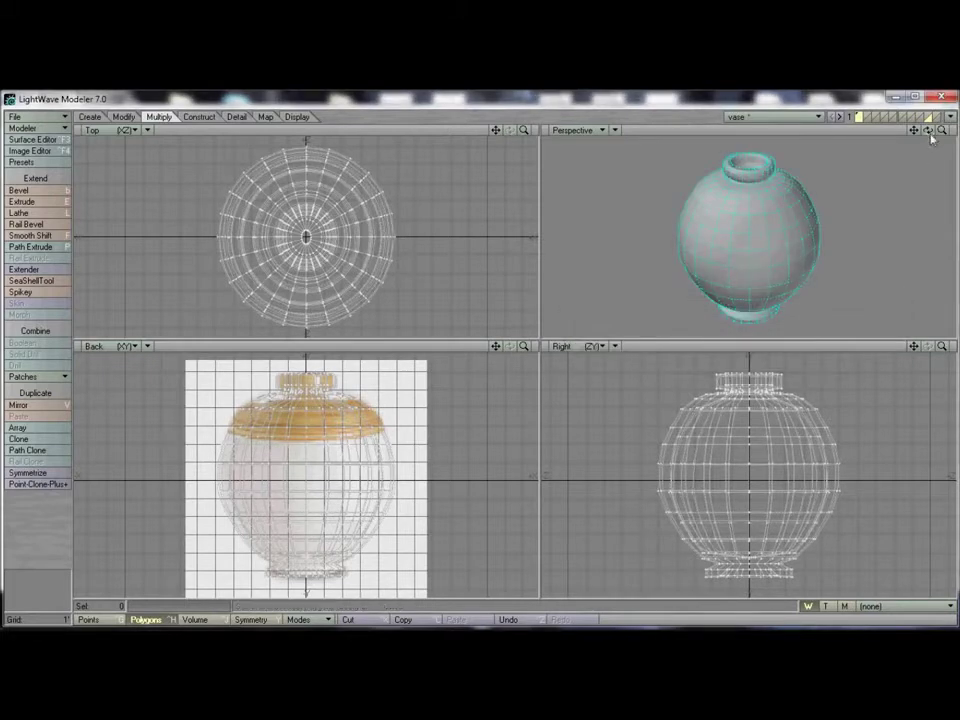
{"action": "mouse_move", "coordinate": [929, 131]}
{"action": "left_mouse_down"}
{"action": "mouse_move", "coordinate": [929, 92]}
{"action": "mouse_move", "coordinate": [929, 138]}
{"action": "left_mouse_up"}
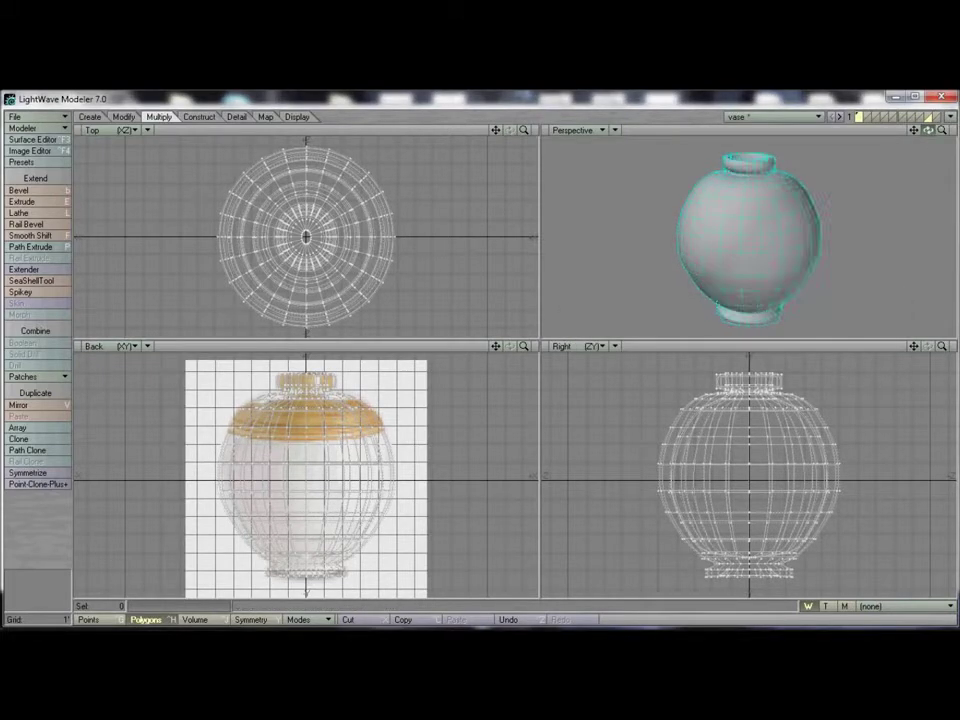
{"action": "key", "text": "Tab"}
{"action": "left_click", "coordinate": [866, 334]}
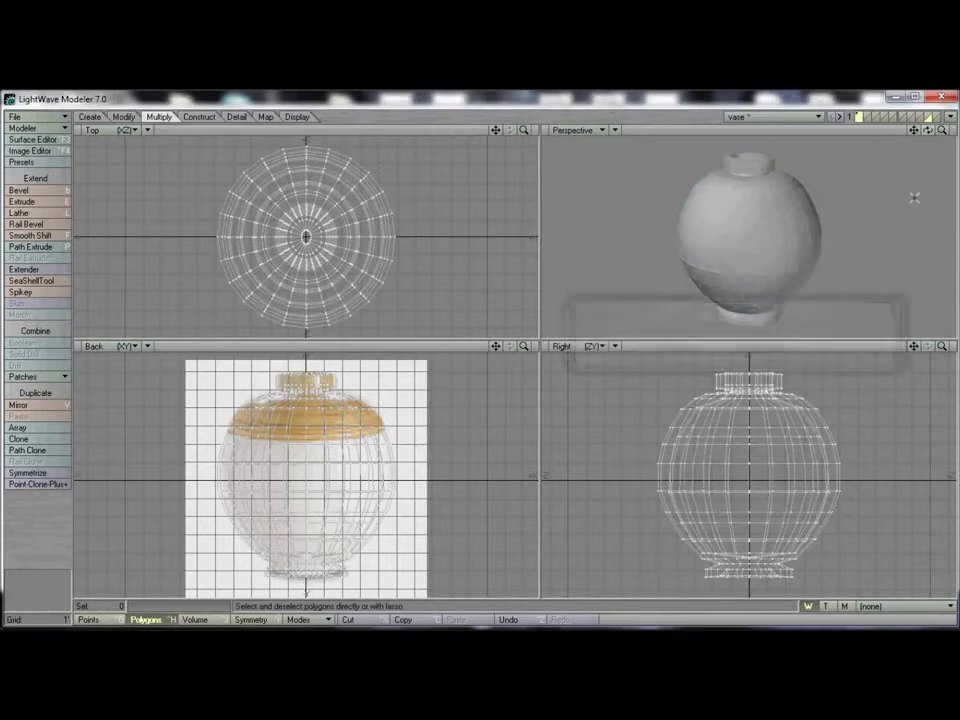
Try to bevel the recessed polygon under the vase's foot and undo the bevel
{"action": "left_click_drag", "start_coordinate": [928, 130], "coordinate": [928, 86]}
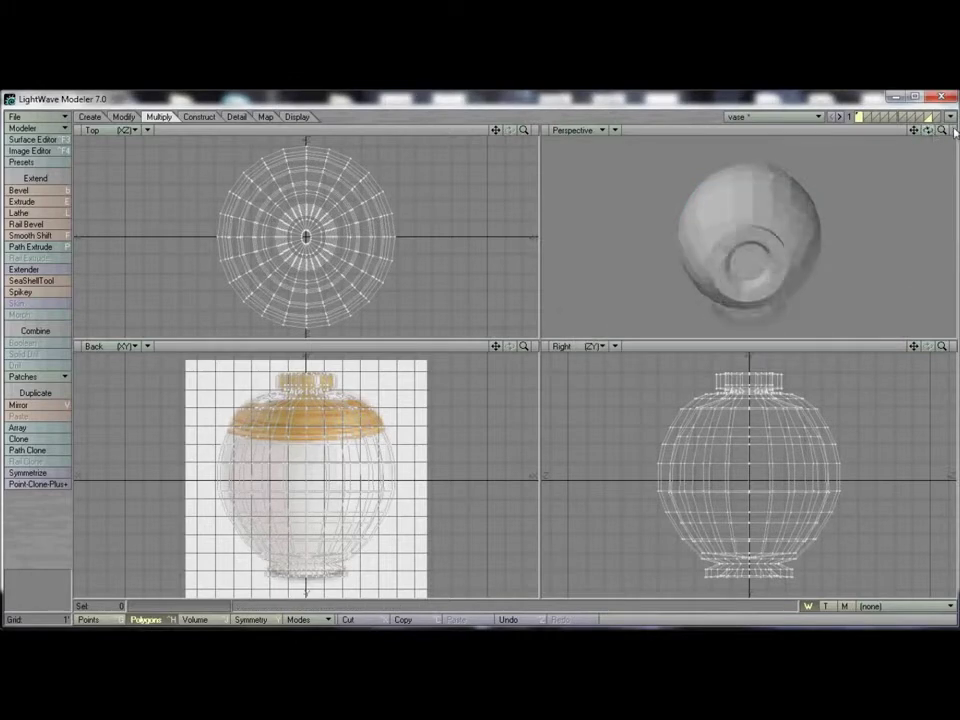
{"action": "left_click_drag", "start_coordinate": [942, 130], "coordinate": [955, 130]}
{"action": "key", "text": "."}
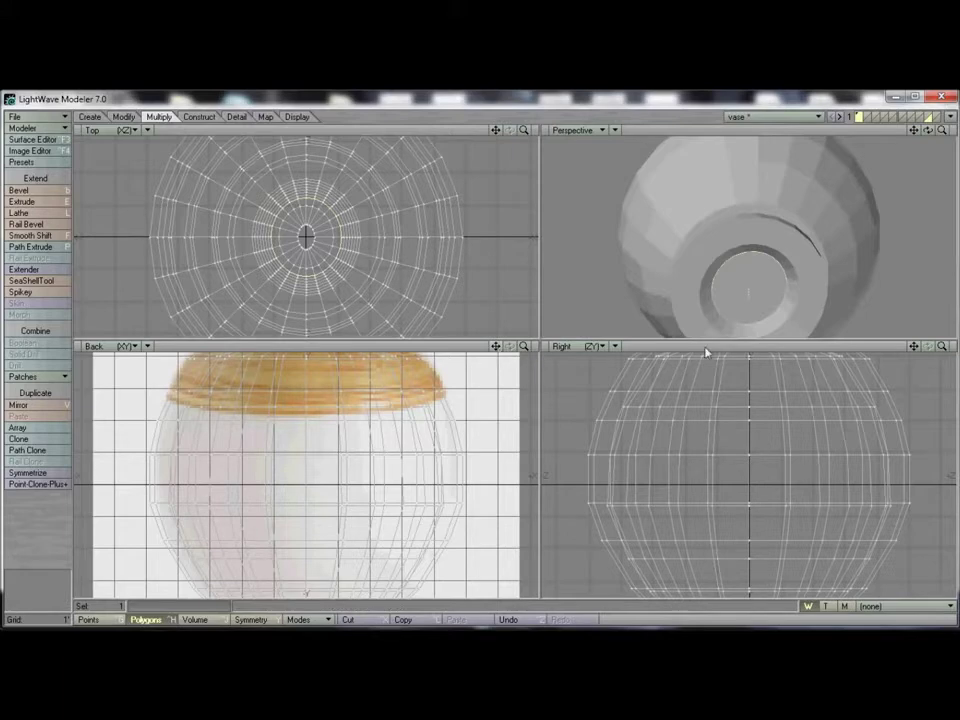
{"action": "left_click_drag", "start_coordinate": [914, 346], "coordinate": [910, 208]}
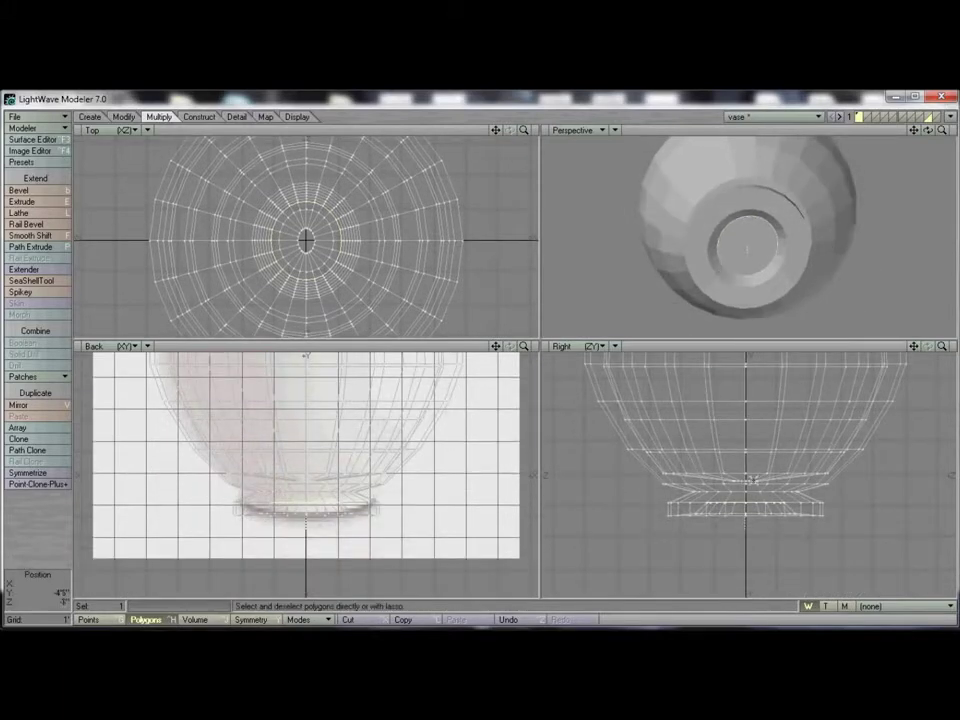
{"action": "key", "text": "b"}
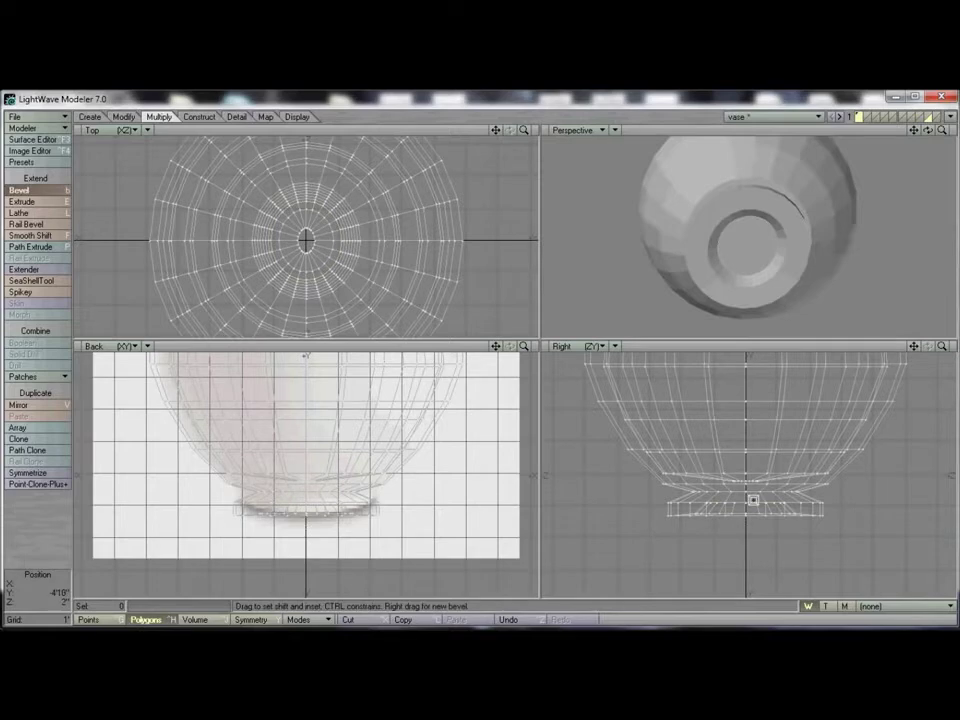
{"action": "mouse_move", "coordinate": [753, 500]}
{"action": "left_mouse_down"}
{"action": "mouse_move", "coordinate": [744, 502]}
{"action": "mouse_move", "coordinate": [752, 497]}
{"action": "left_mouse_up"}
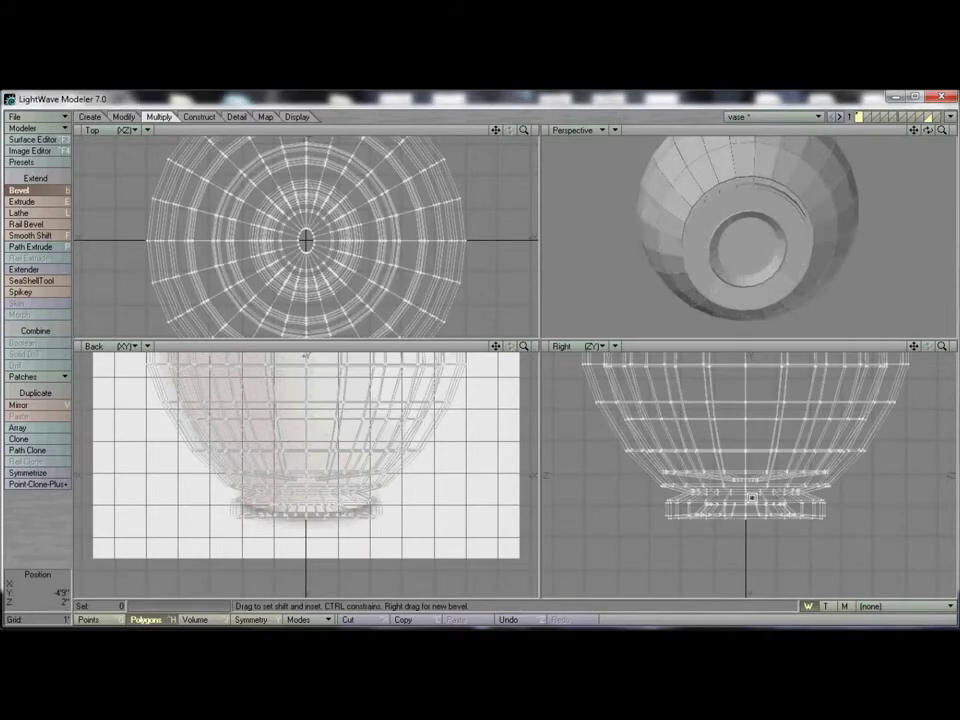
{"action": "key", "text": "u"}
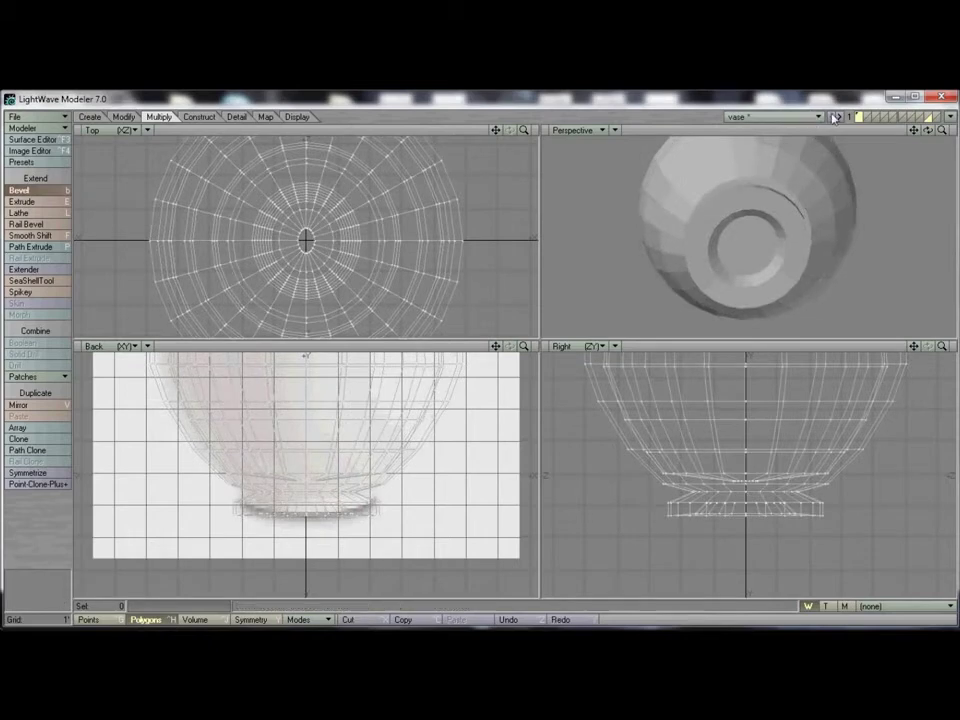
{"action": "key", "text": "space"}
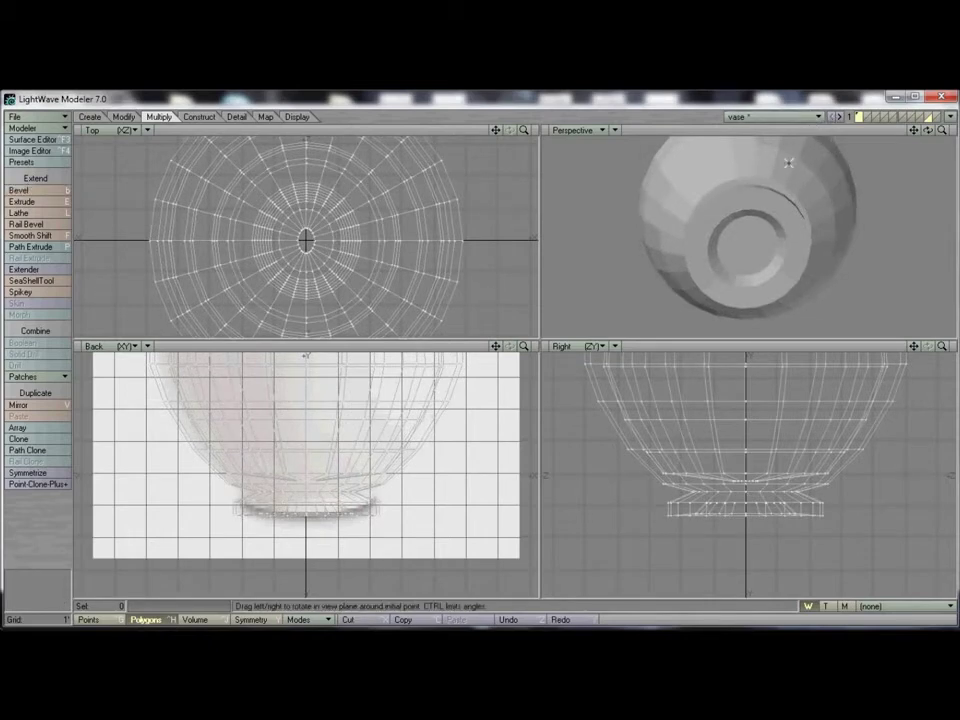
Select the recessed polygon under the foot, bevel it inward to the centre, and scale it down around the origin in the Top view
{"action": "left_click", "coordinate": [757, 244]}
{"action": "key", "text": "b"}
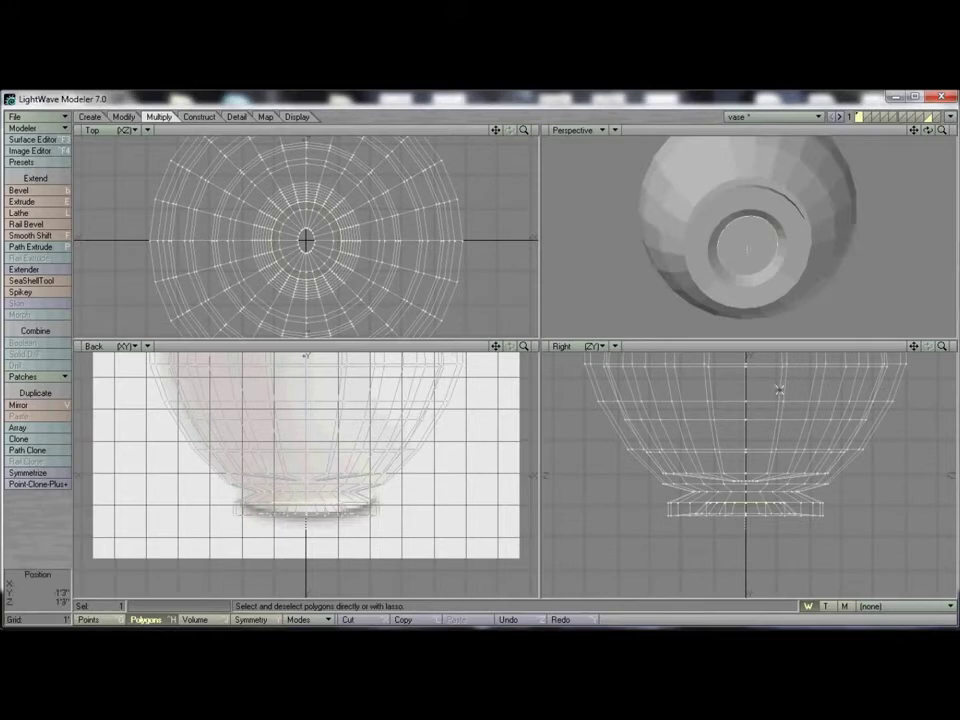
{"action": "left_click_drag", "start_coordinate": [757, 494], "coordinate": [720, 494]}
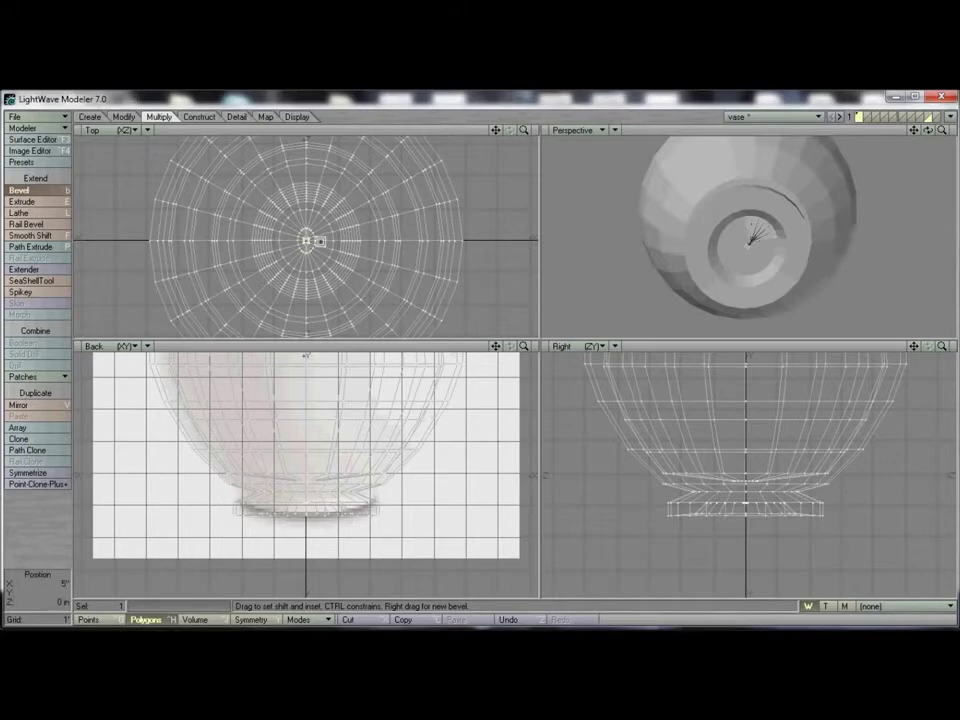
{"action": "key", "text": "shift+h"}
{"action": "left_click_drag", "start_coordinate": [307, 240], "coordinate": [212, 180]}
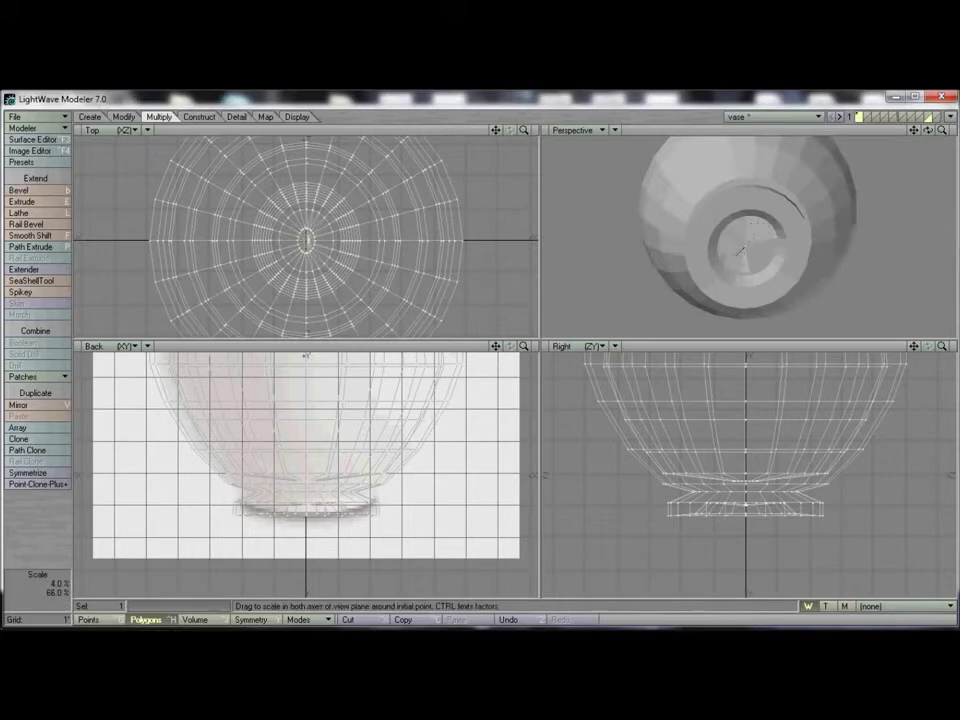
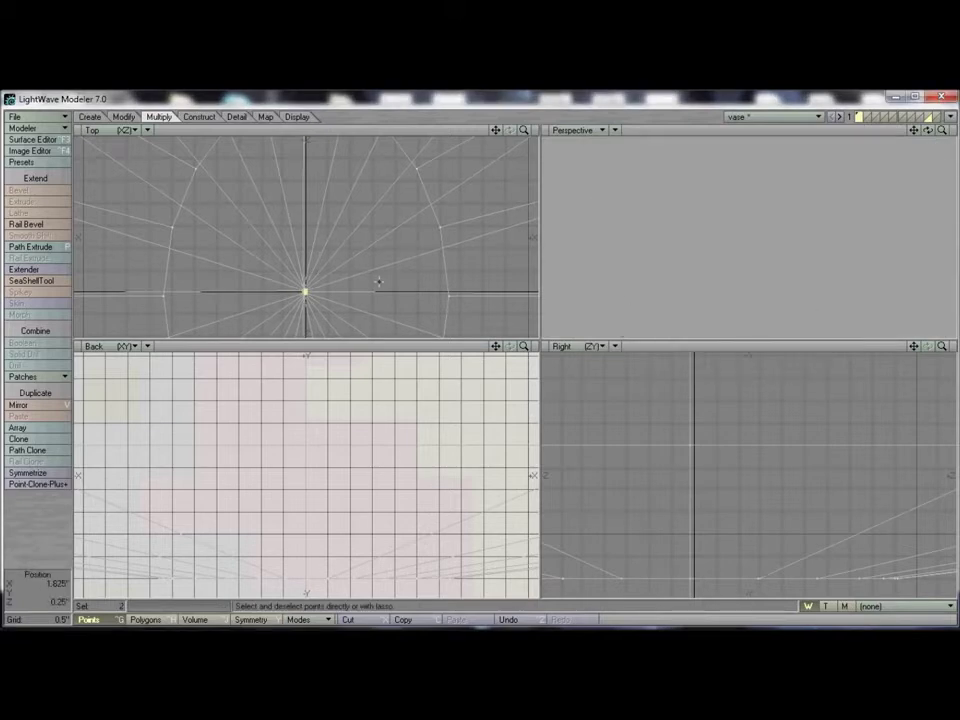
Merge the two selected points at the centre of the recess under the vase's foot
{"action": "key", "text": "a"}
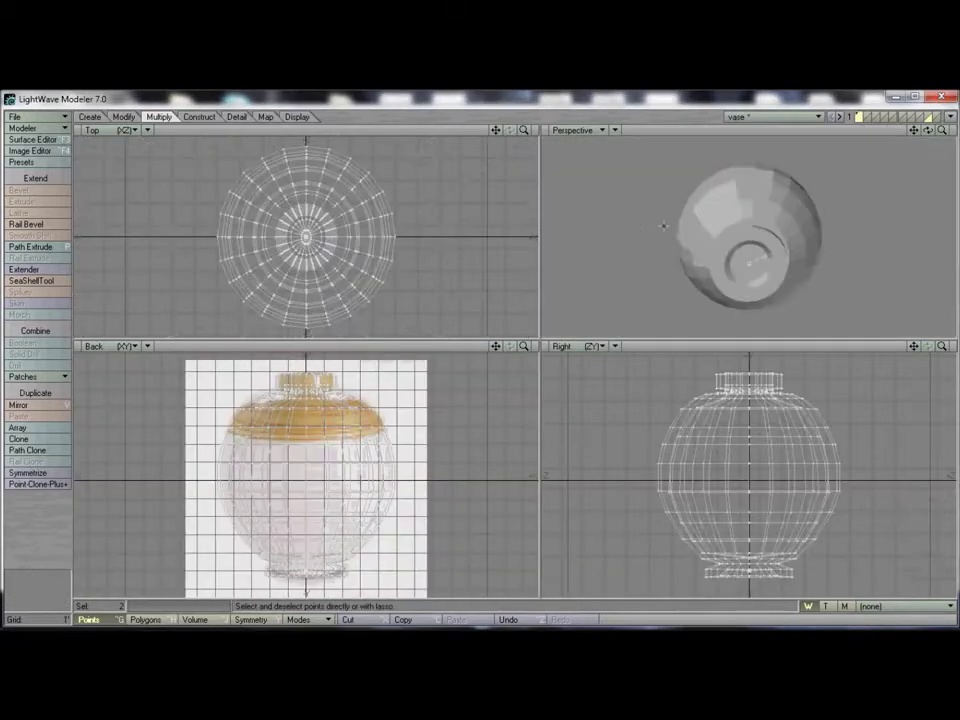
{"action": "mouse_move", "coordinate": [928, 130]}
{"action": "left_mouse_down"}
{"action": "mouse_move", "coordinate": [928, 228]}
{"action": "mouse_move", "coordinate": [928, 180]}
{"action": "left_mouse_up"}
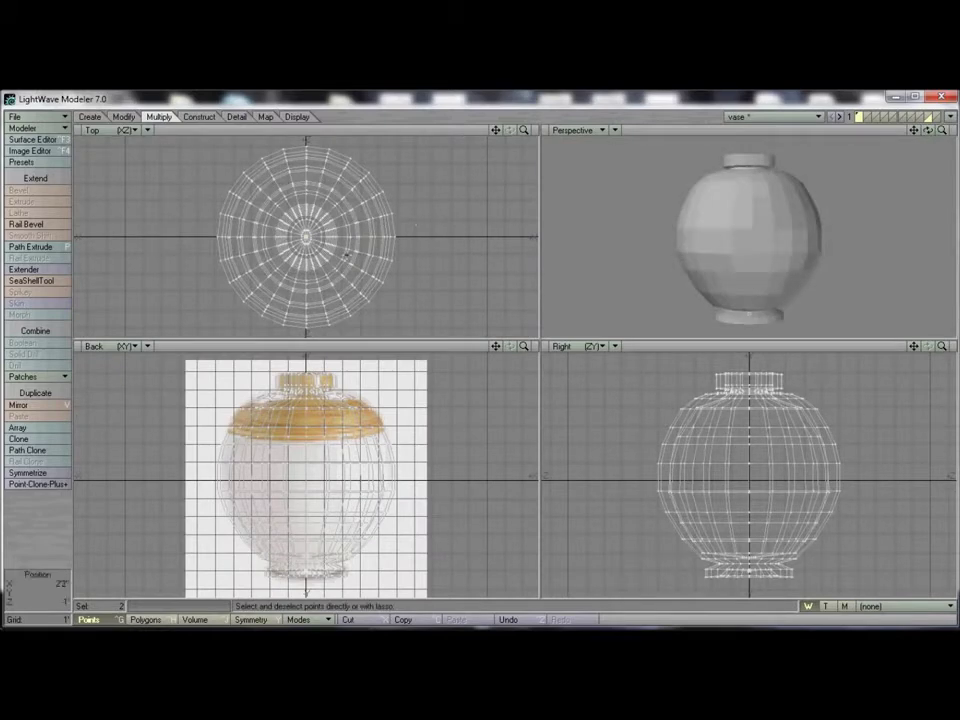
{"action": "key", "text": "m"}
{"action": "left_click_drag", "start_coordinate": [803, 356], "coordinate": [836, 356]}
{"action": "left_click", "coordinate": [834, 322]}
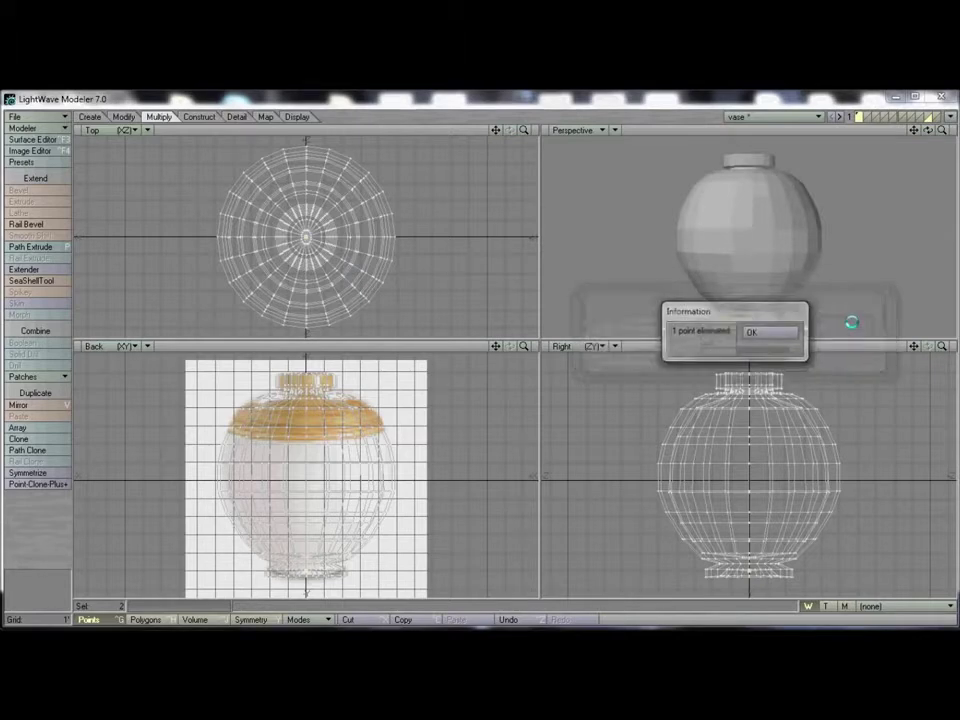
{"action": "left_click", "coordinate": [755, 333]}
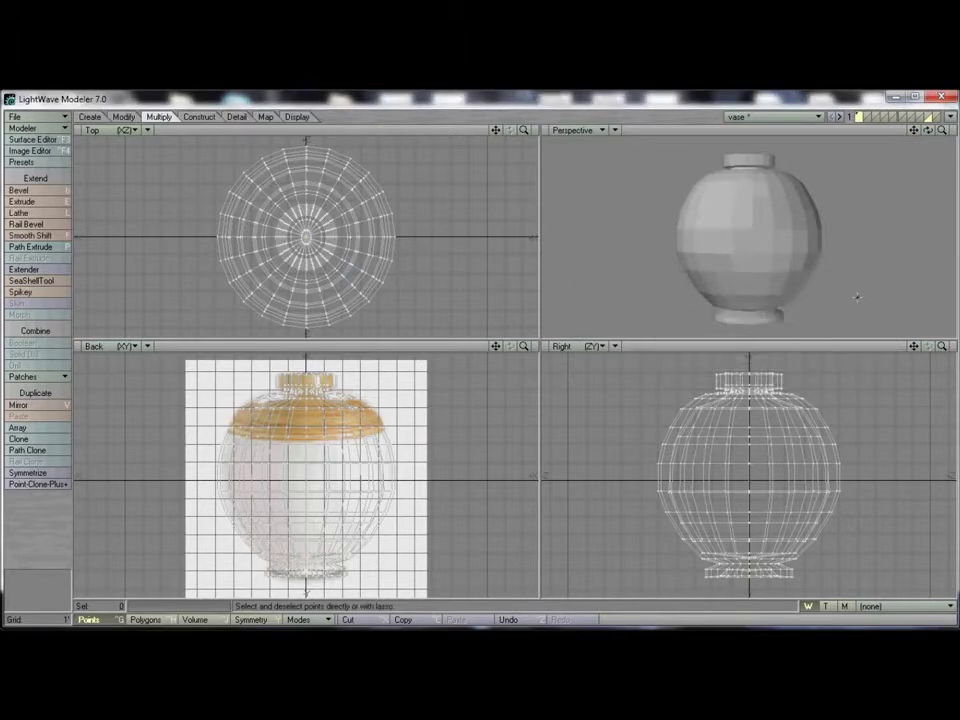
Examine the recessed underside of the foot, selecting some of the triangular polygons around its centre and clearing the selection
{"action": "left_click_drag", "start_coordinate": [930, 132], "coordinate": [930, 77]}
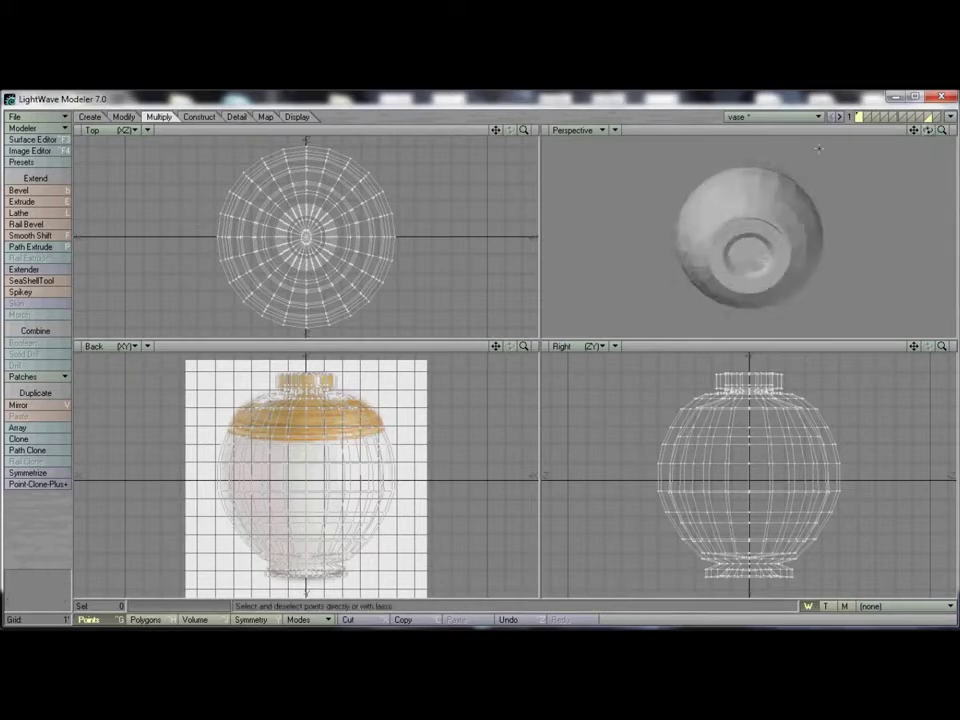
{"action": "left_click_drag", "start_coordinate": [943, 133], "coordinate": [943, 164]}
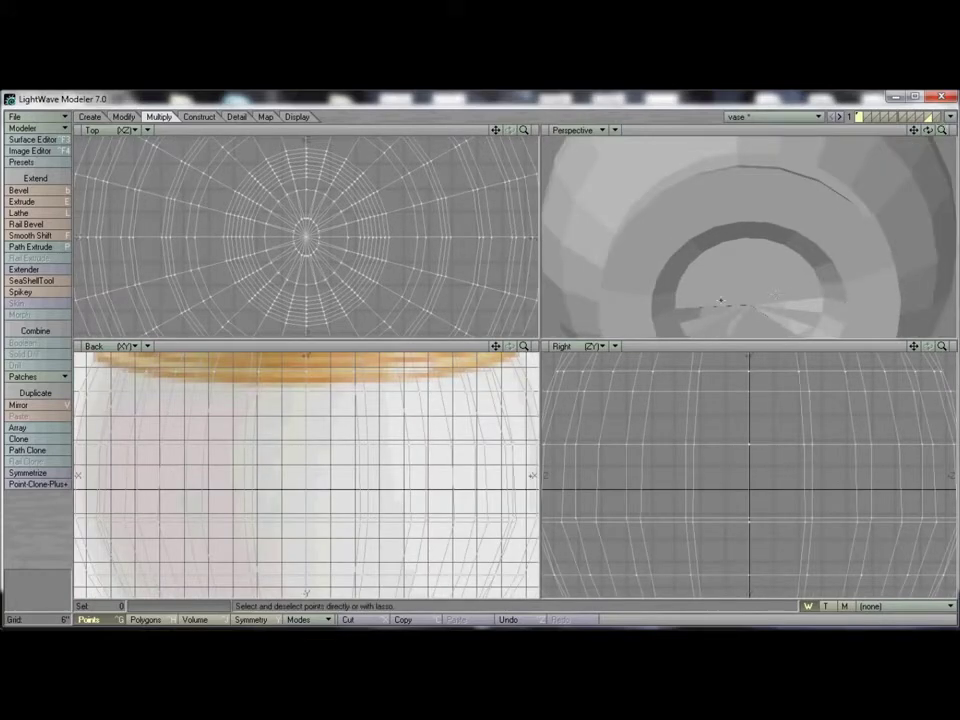
{"action": "left_click", "coordinate": [725, 240]}
{"action": "left_click", "coordinate": [737, 133]}
{"action": "key", "text": "ctrl+h"}
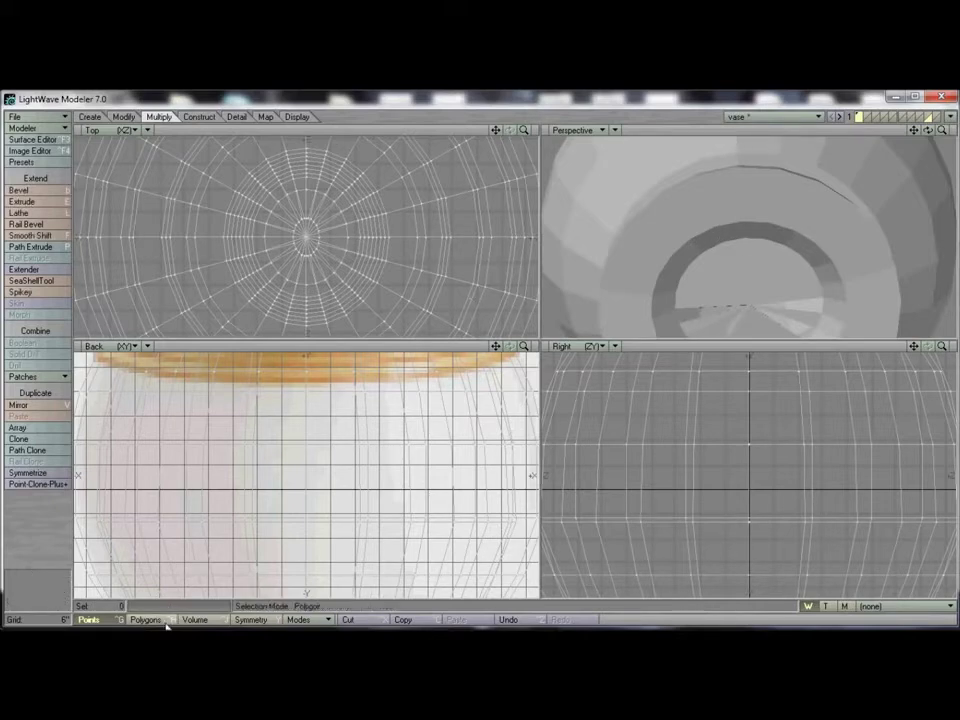
{"action": "left_click", "coordinate": [730, 214]}
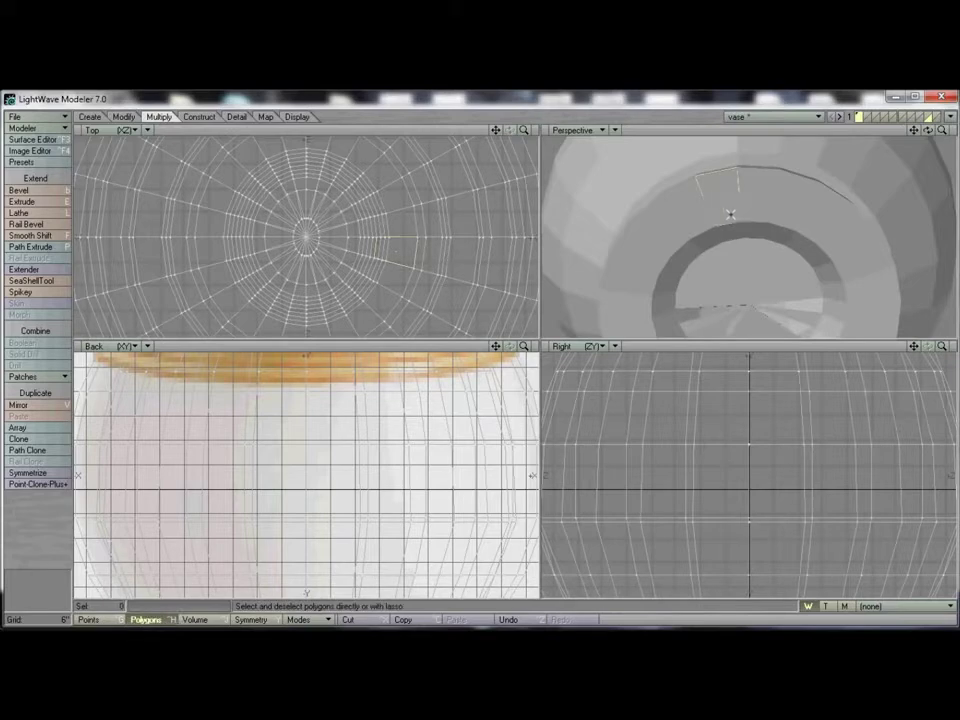
{"action": "left_click_drag", "start_coordinate": [751, 281], "coordinate": [789, 296]}
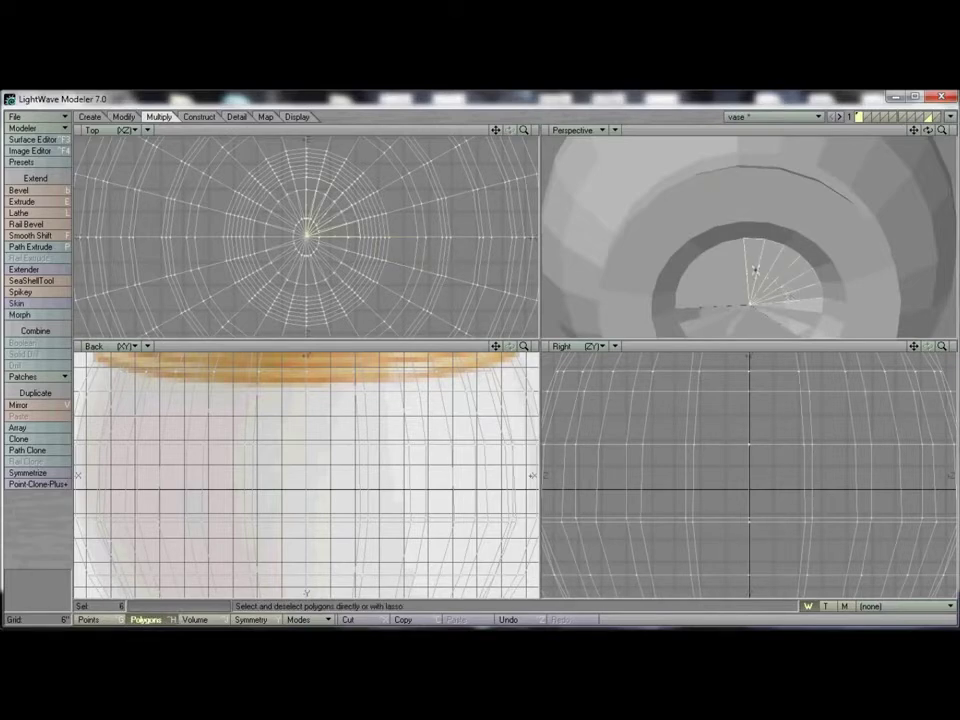
{"action": "key", "text": "Delete"}
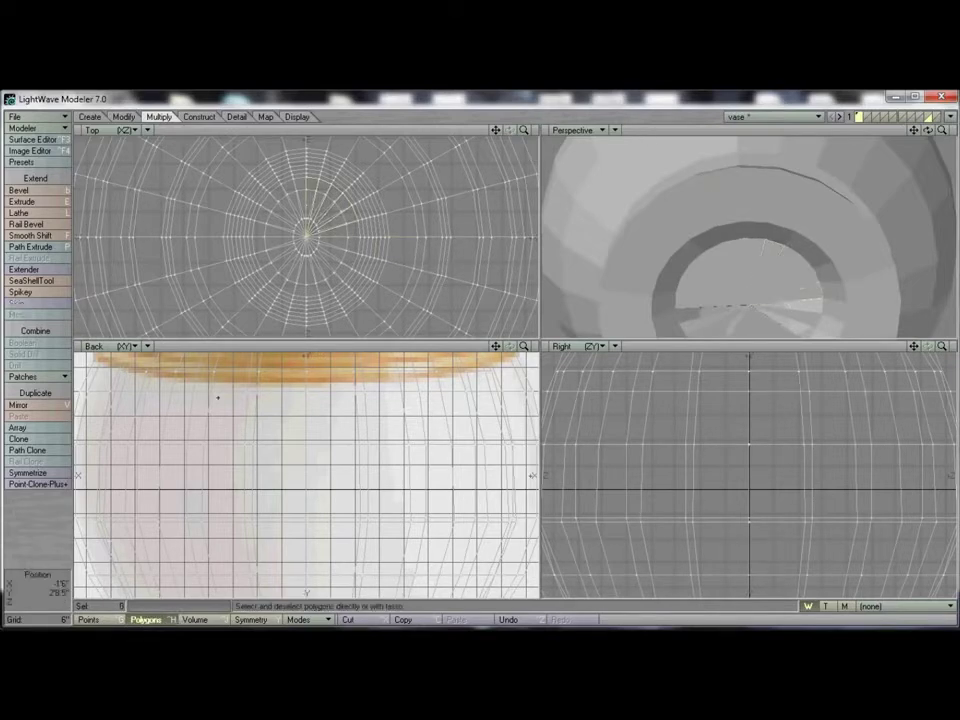
Select the points at the centre of the foot's recess, raise them about 2.5" in Y, and deselect them
{"action": "left_click", "coordinate": [112, 618]}
{"action": "left_click", "coordinate": [312, 238]}
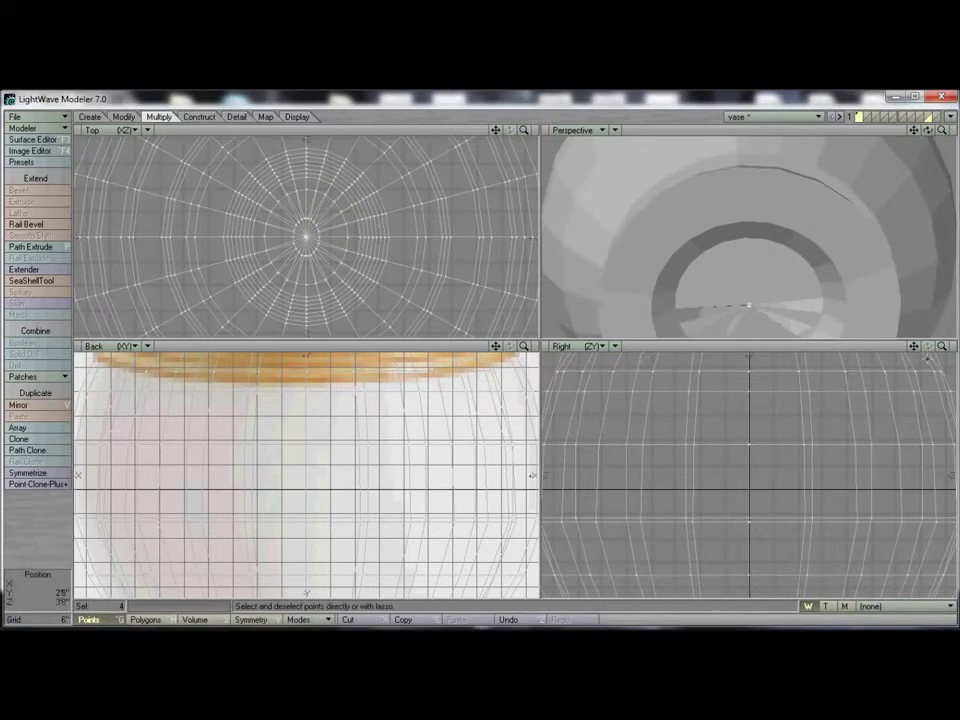
{"action": "left_click_drag", "start_coordinate": [915, 346], "coordinate": [929, 114]}
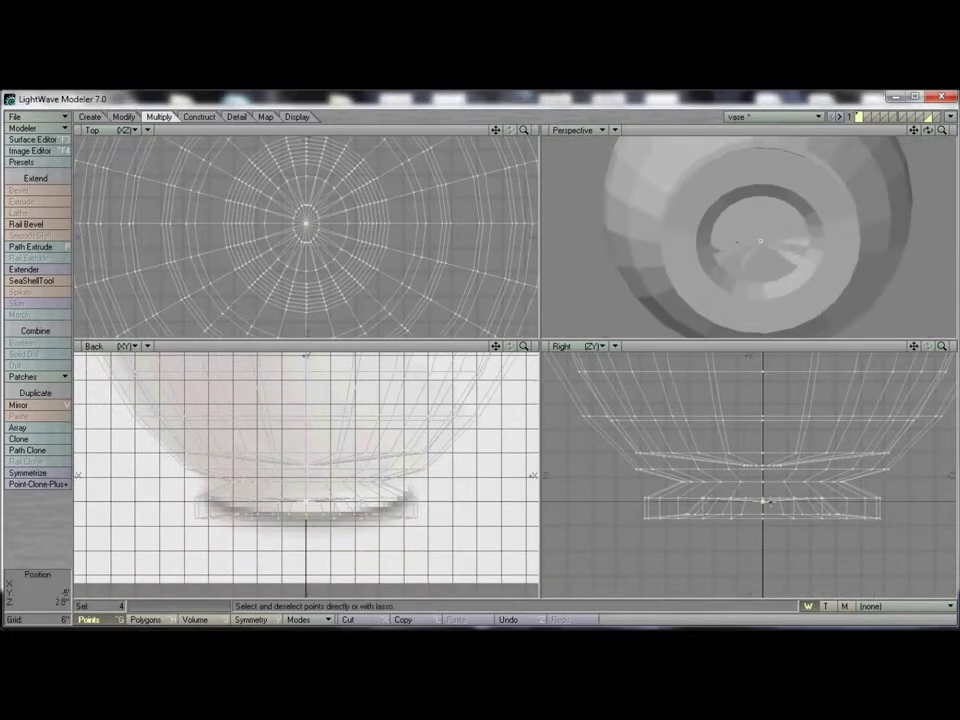
{"action": "key", "text": "t"}
{"action": "left_click_drag", "start_coordinate": [764, 502], "coordinate": [763, 494]}
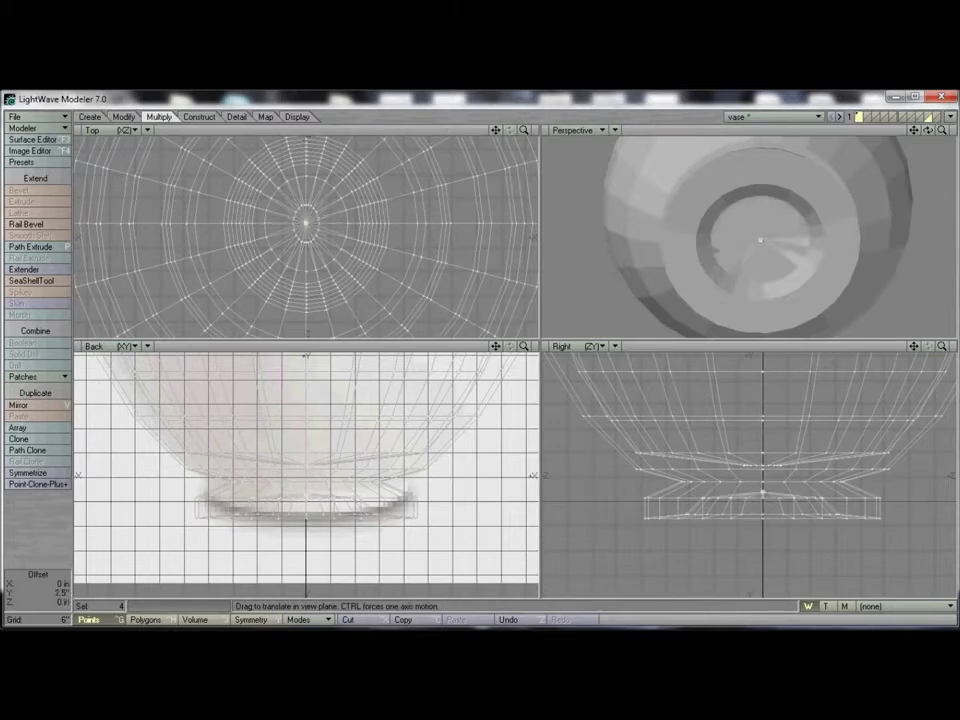
{"action": "key", "text": "space"}
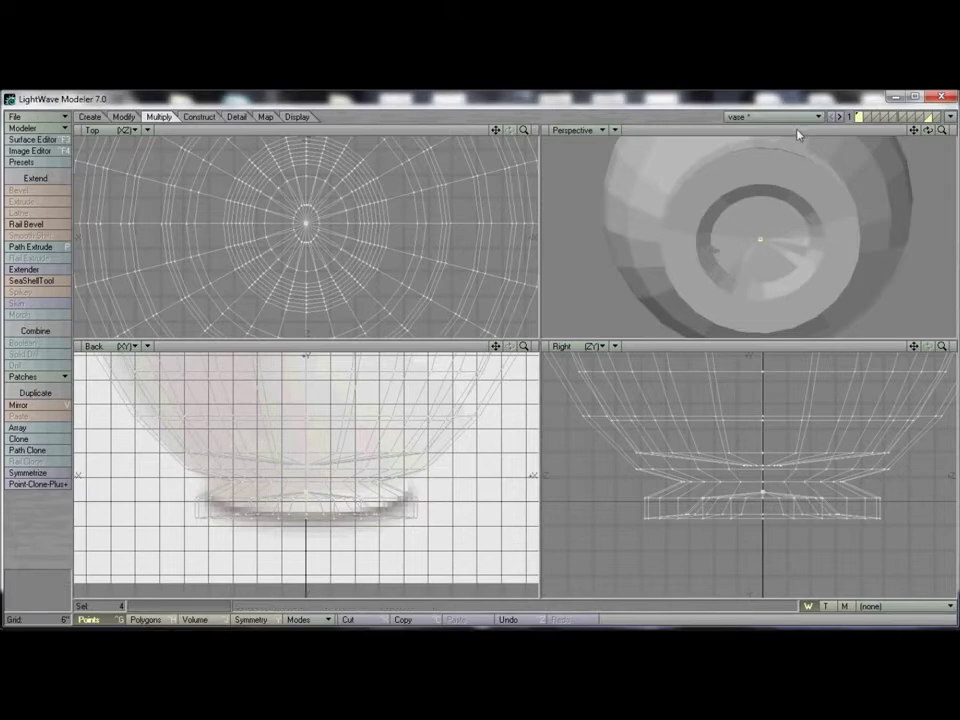
{"action": "left_click", "coordinate": [797, 131]}
Select the small centre polygon on the vase's inner floor and scale it down almost to a point in the Top view
{"action": "mouse_move", "coordinate": [928, 131]}
{"action": "left_mouse_down"}
{"action": "mouse_move", "coordinate": [930, 146]}
{"action": "mouse_move", "coordinate": [929, 138]}
{"action": "left_mouse_up"}
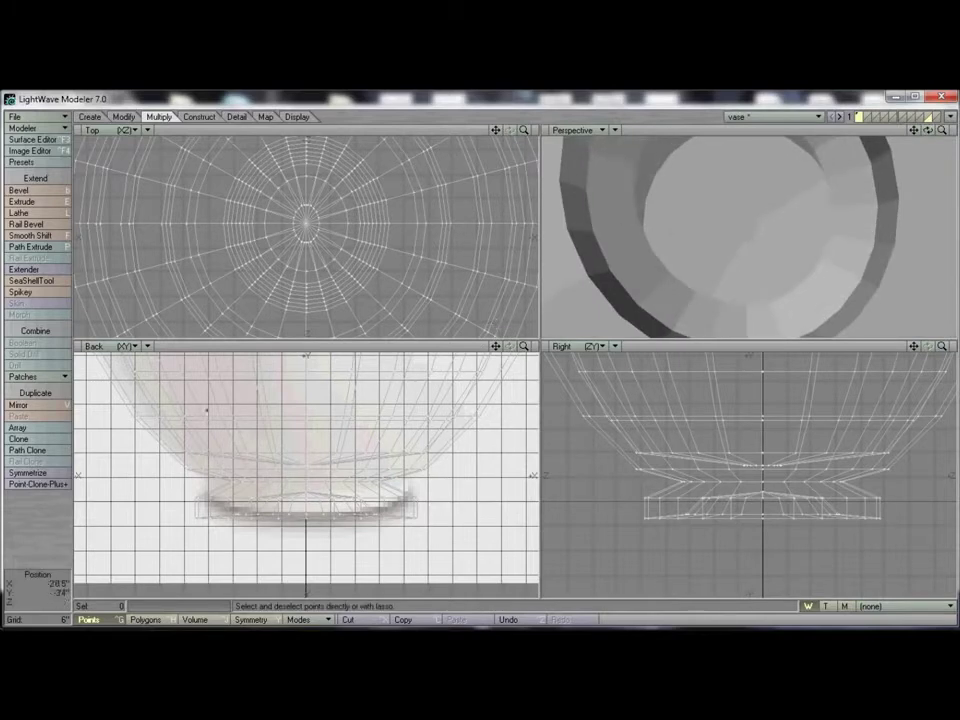
{"action": "left_click", "coordinate": [160, 622]}
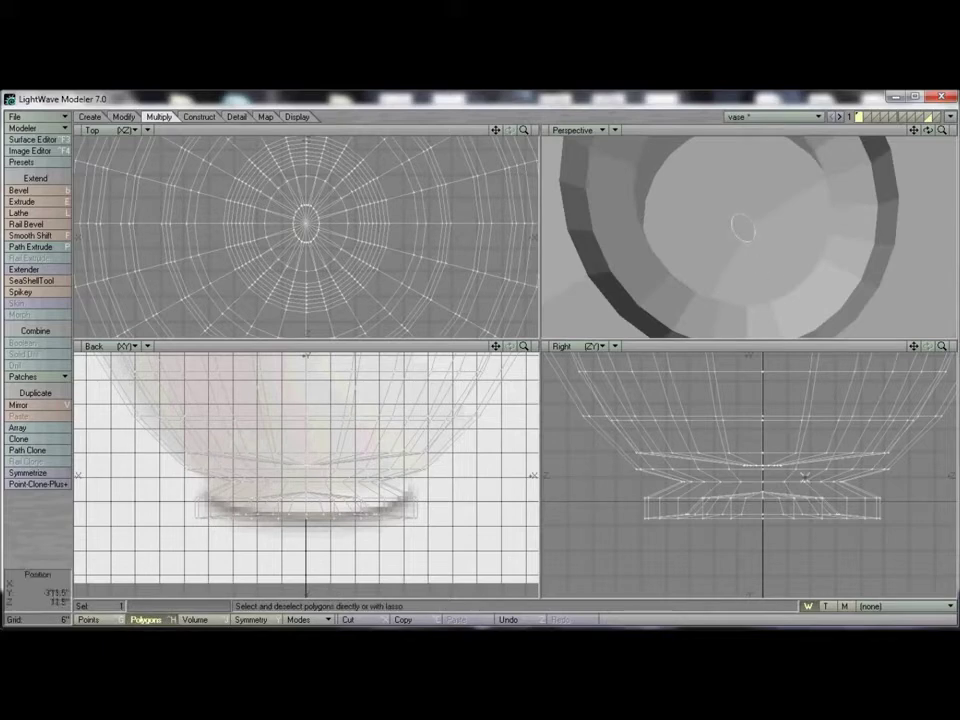
{"action": "key", "text": "h"}
{"action": "left_click_drag", "start_coordinate": [767, 466], "coordinate": [754, 458]}
{"action": "left_click_drag", "start_coordinate": [308, 218], "coordinate": [308, 219]}
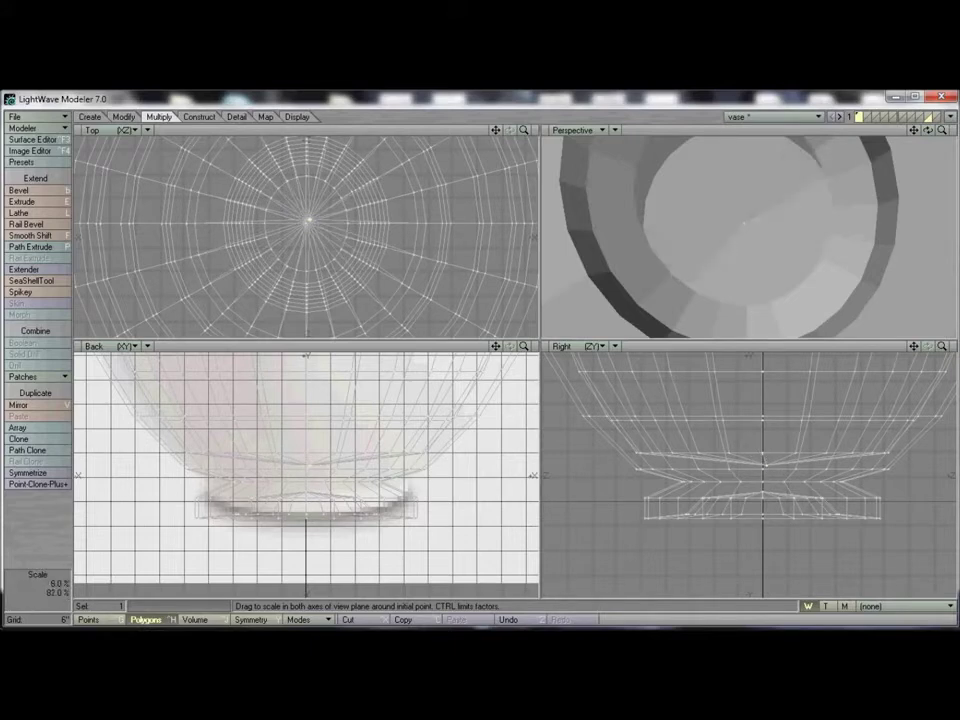
{"action": "key", "text": "space"}
Move the shrunken inner-floor polygon about -1" in X and -1" in Z onto the vase's centre axis, and deselect it
{"action": "left_click_drag", "start_coordinate": [523, 131], "coordinate": [560, 131]}
{"action": "key", "text": "t"}
{"action": "left_click_drag", "start_coordinate": [318, 182], "coordinate": [305, 195]}
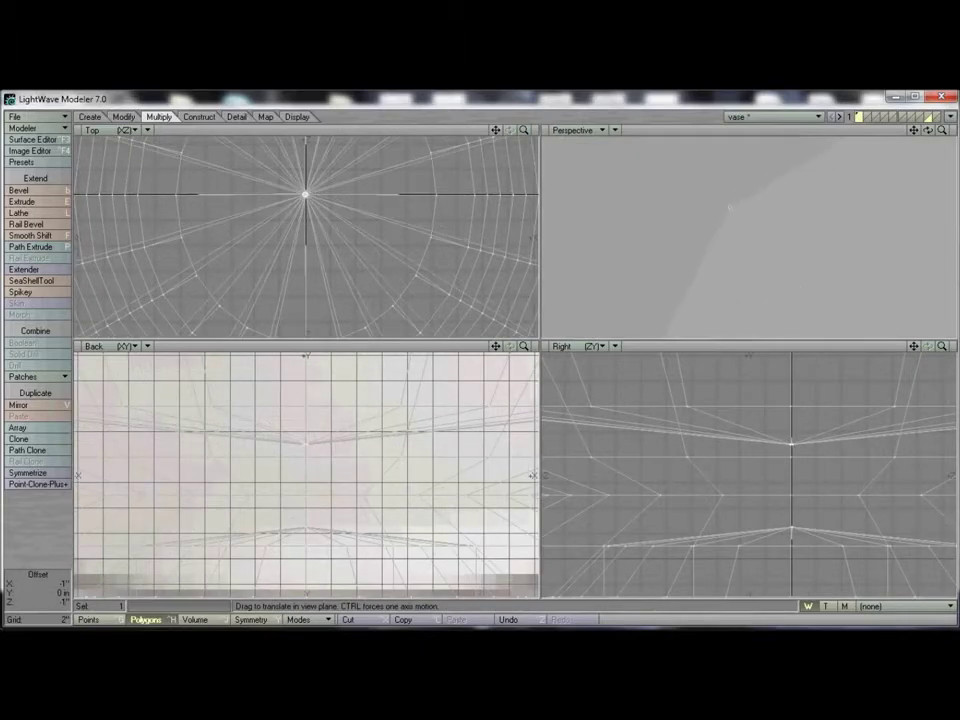
{"action": "key", "text": "space"}
{"action": "left_click", "coordinate": [794, 445]}
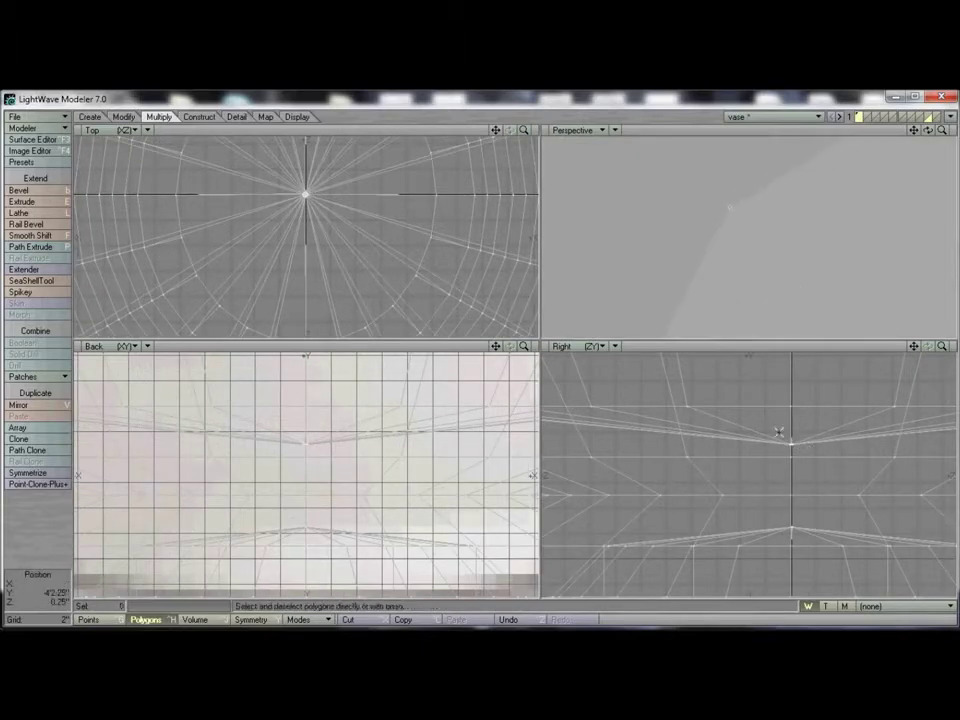
Select the clustered points at the inner floor's centre and merge them with a fixed range and a distance of about 4'6.37"
{"action": "key", "text": "ctrl+g"}
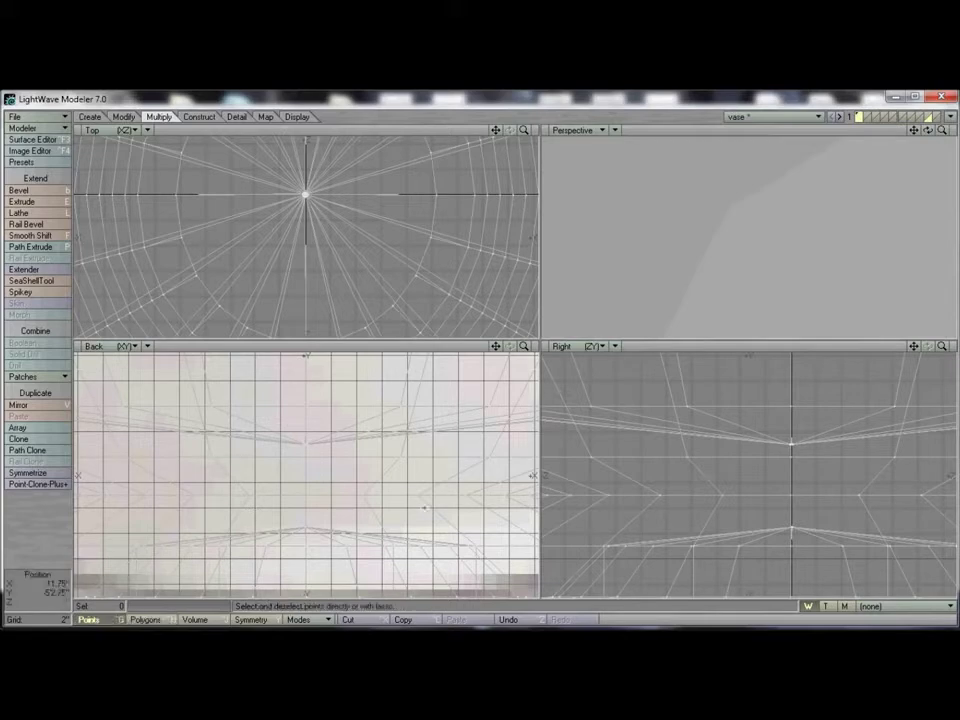
{"action": "left_click", "coordinate": [790, 443]}
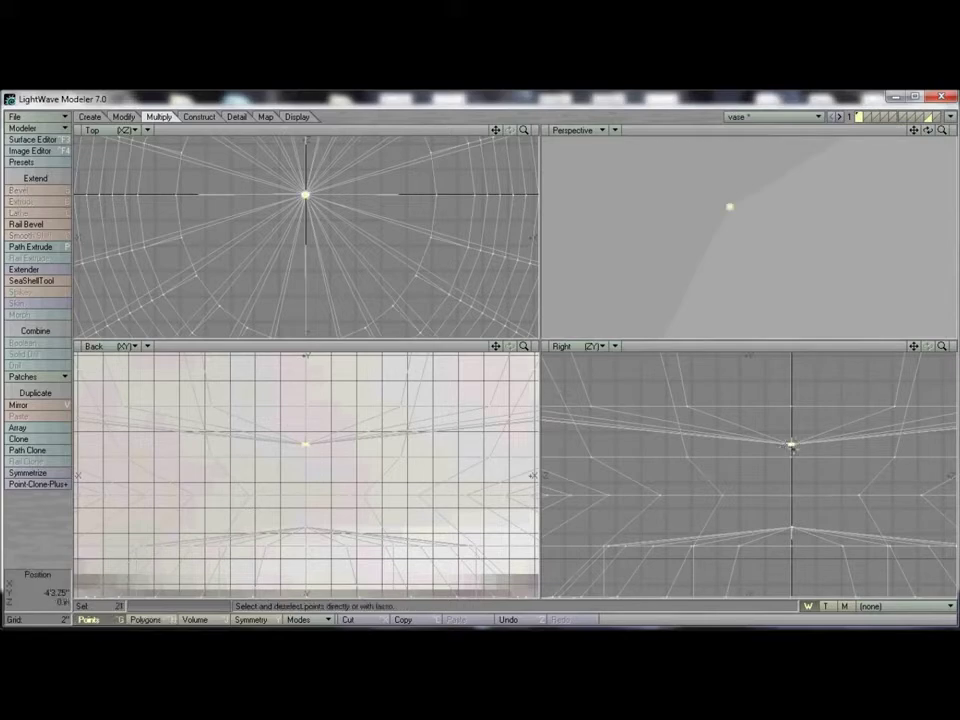
{"action": "key", "text": "m"}
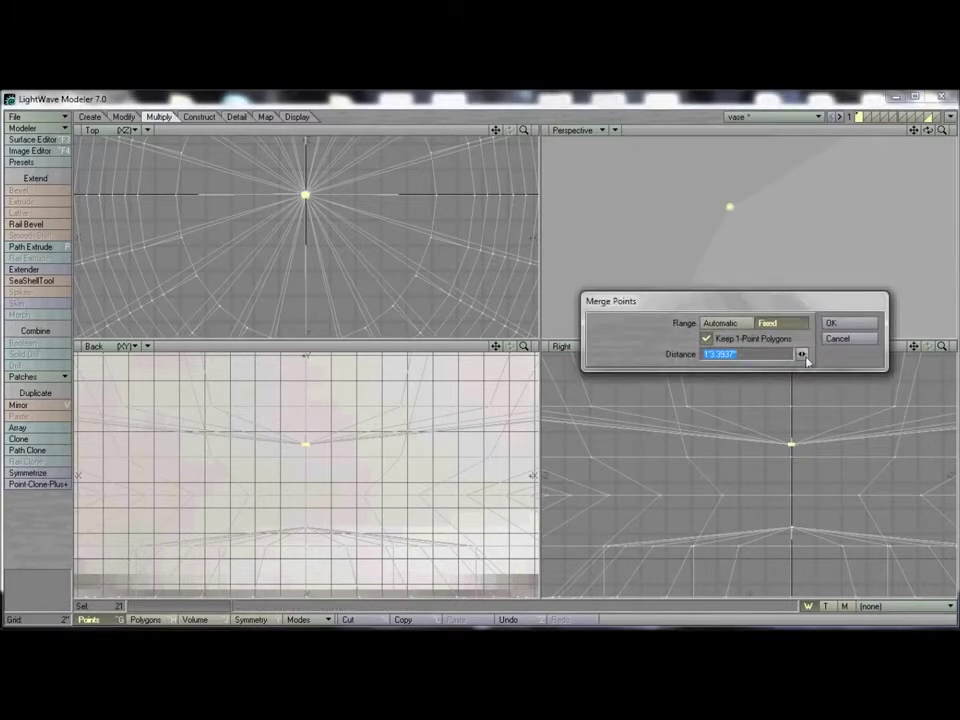
{"action": "left_click_drag", "start_coordinate": [802, 354], "coordinate": [815, 354]}
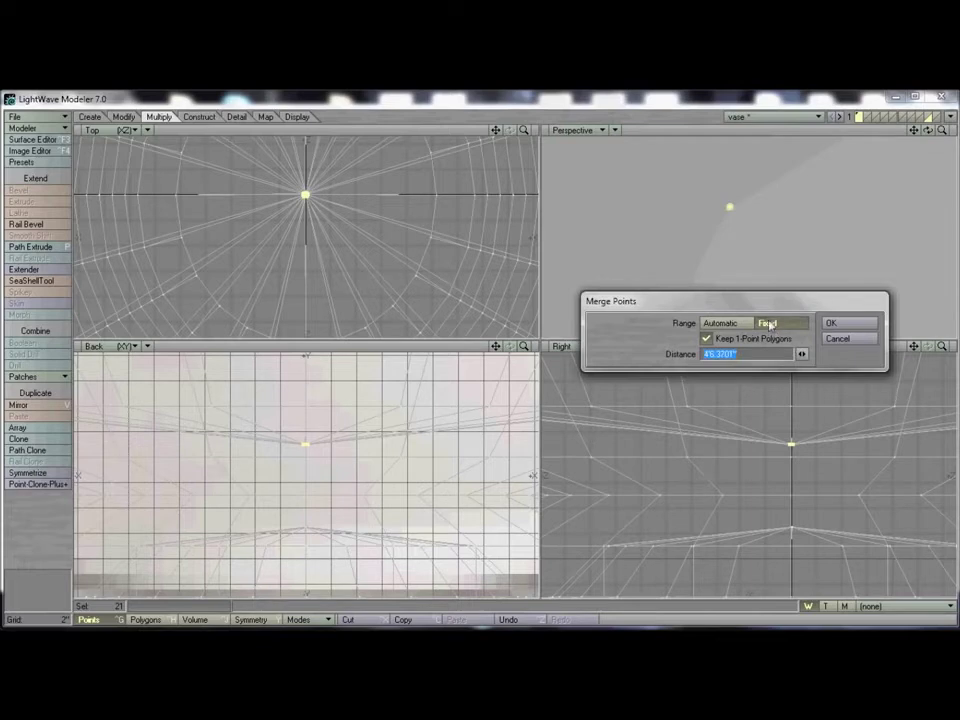
{"action": "left_click", "coordinate": [838, 323]}
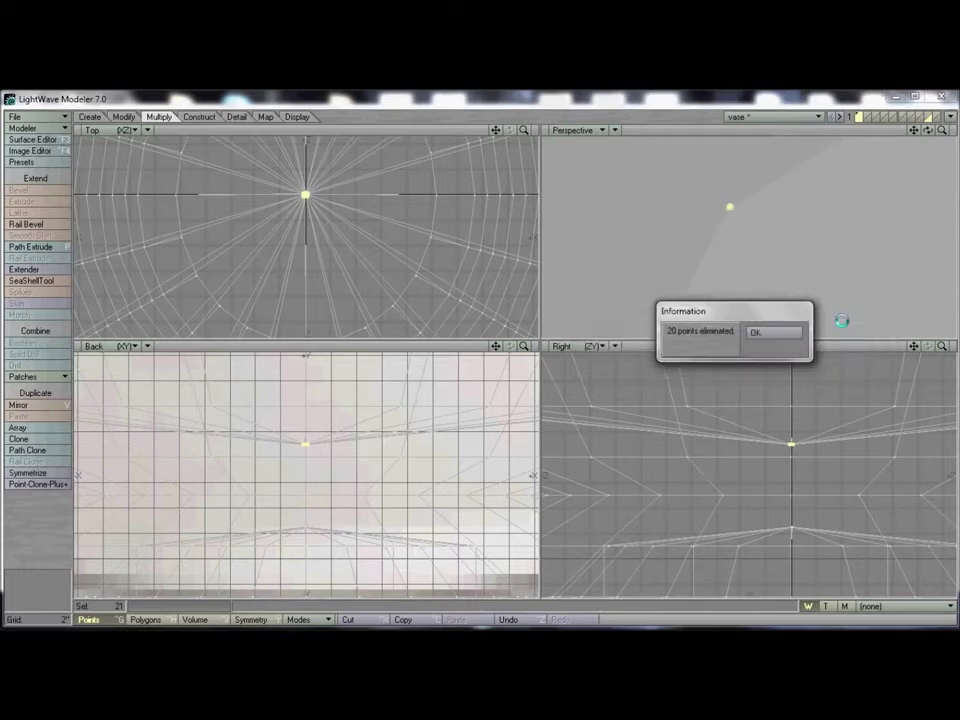
{"action": "left_click", "coordinate": [775, 332]}
Select the remaining points at the inner floor's centre and merge them using a fixed distance
{"action": "left_click", "coordinate": [789, 445]}
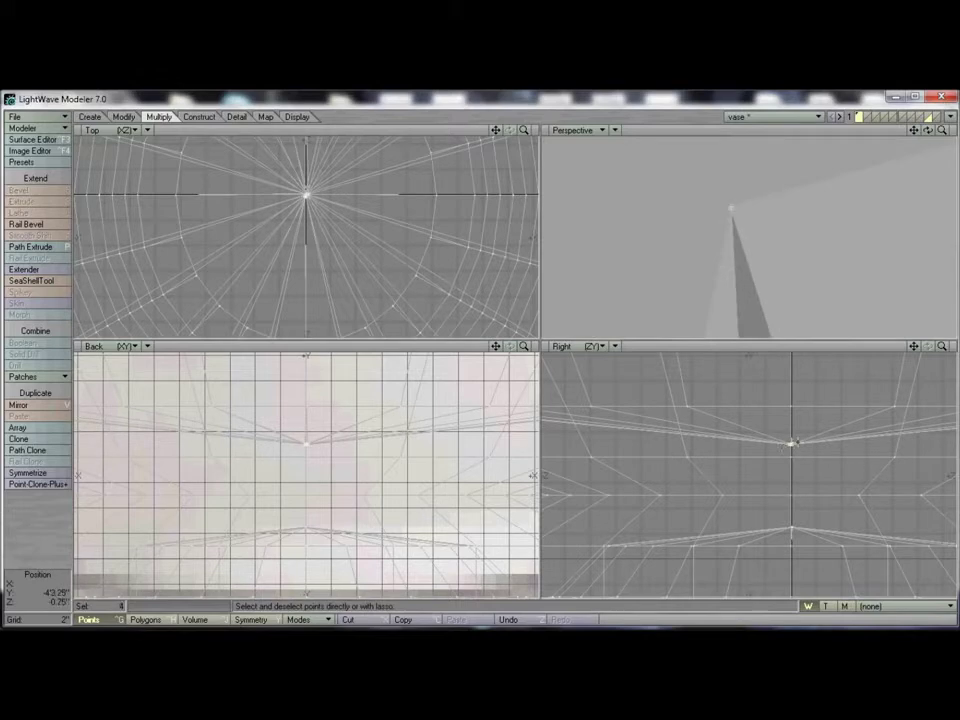
{"action": "left_click", "coordinate": [787, 441]}
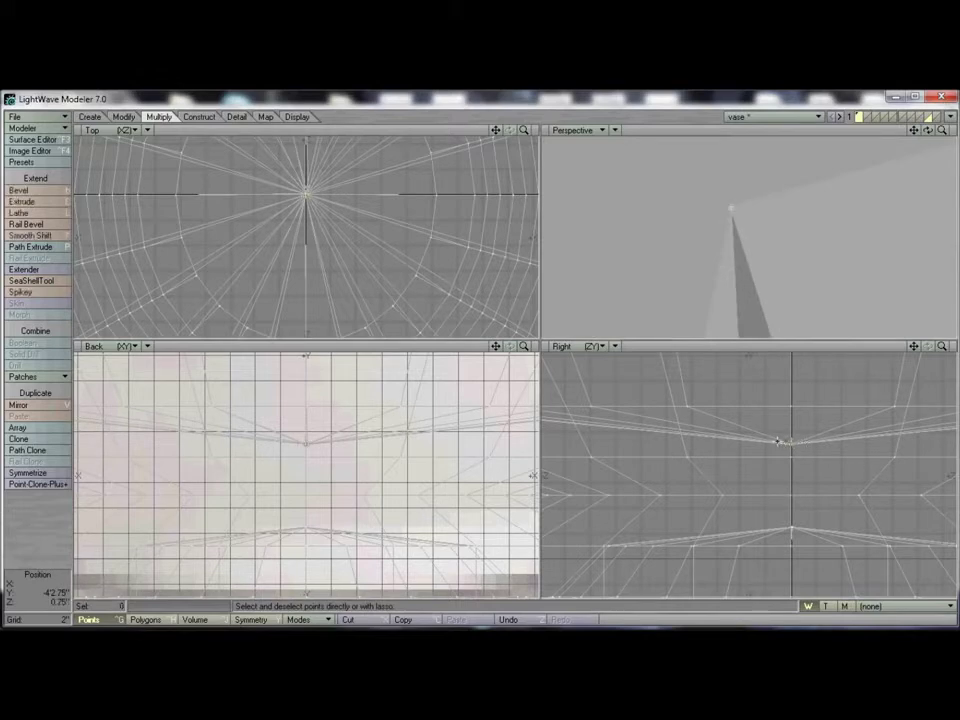
{"action": "left_click", "coordinate": [789, 441]}
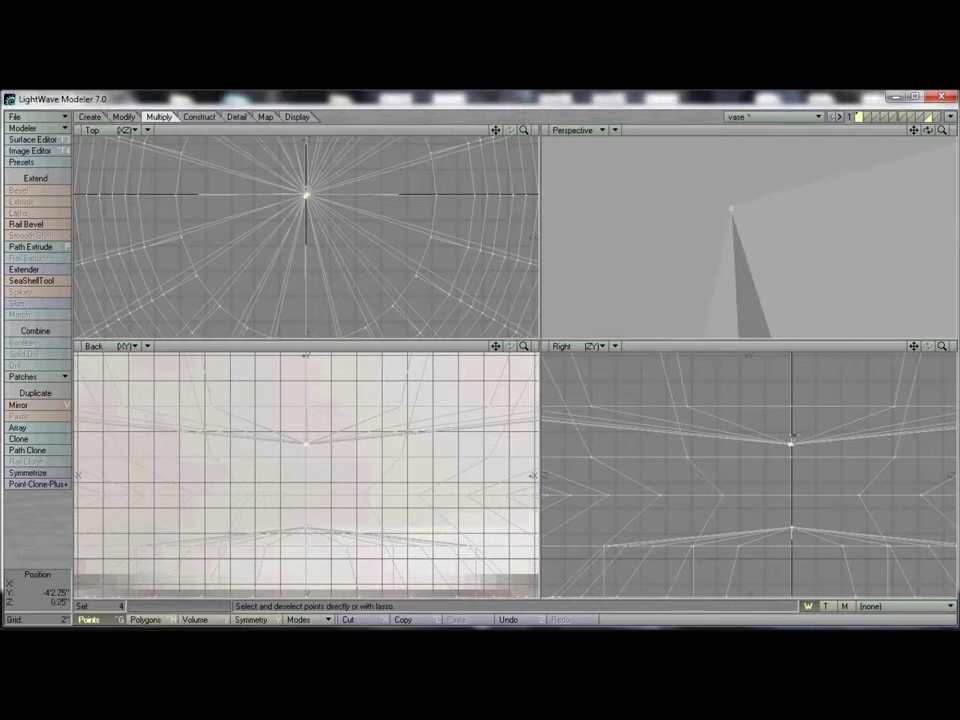
{"action": "left_click", "coordinate": [790, 438]}
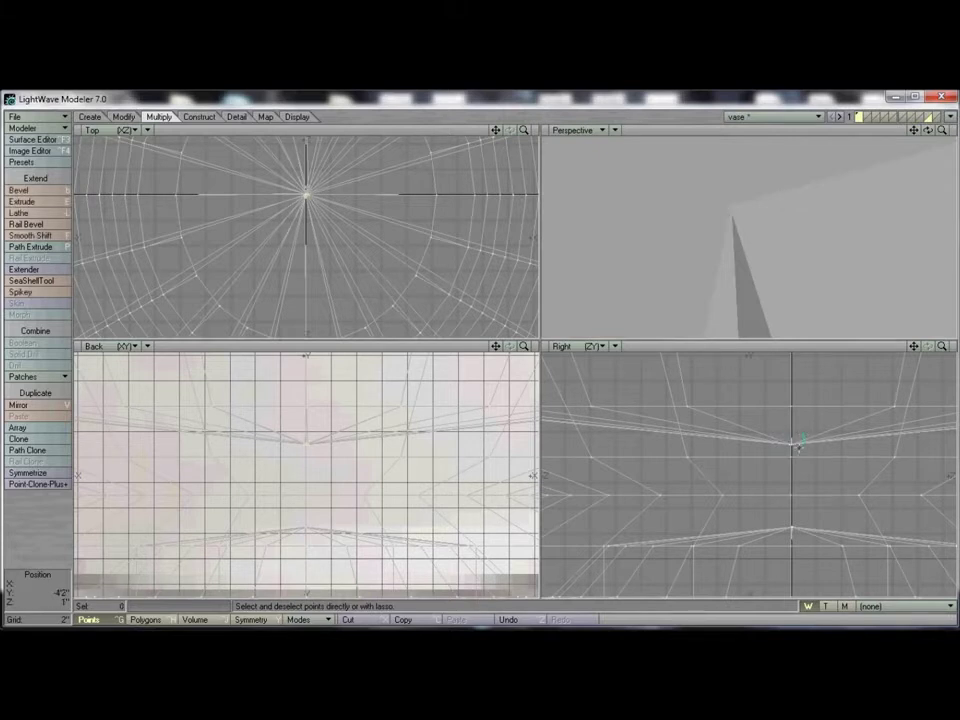
{"action": "left_click", "coordinate": [790, 438]}
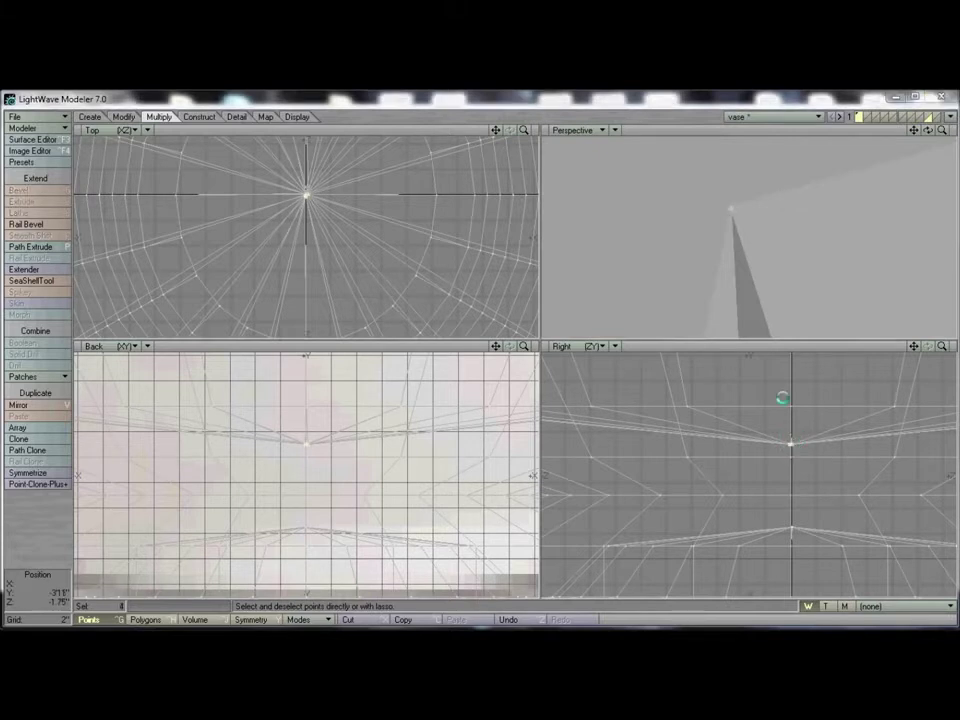
{"action": "key", "text": "m"}
{"action": "left_click_drag", "start_coordinate": [803, 354], "coordinate": [806, 357]}
{"action": "left_click", "coordinate": [850, 324]}
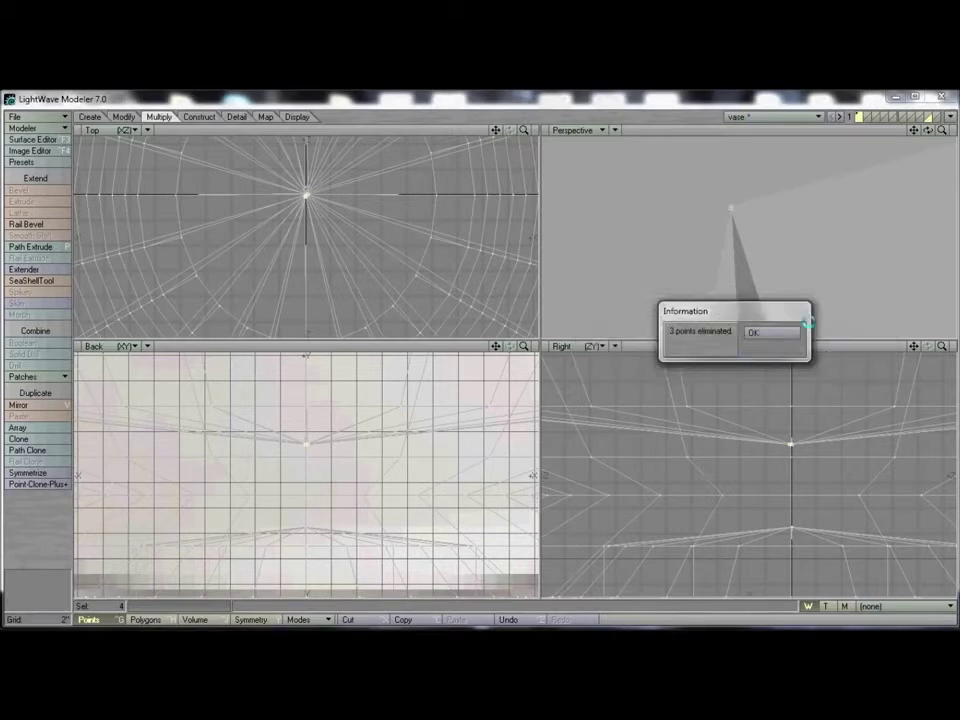
{"action": "left_click", "coordinate": [773, 330]}
Move the merged inner-floor point sideways in the Right view so that it sits on the vase's centre axis
{"action": "left_click", "coordinate": [789, 443]}
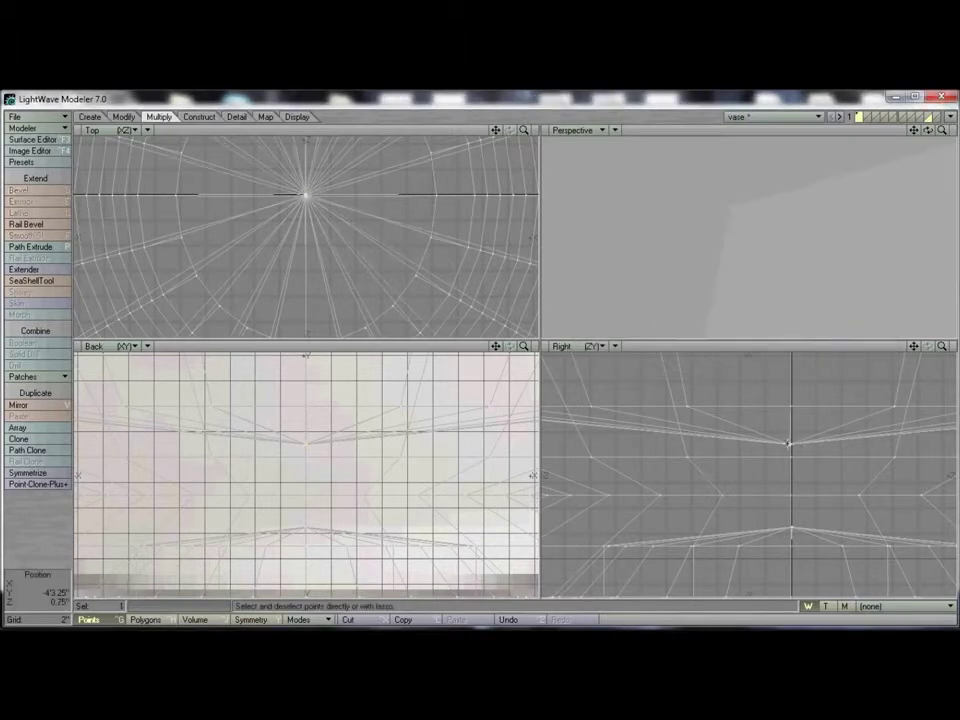
{"action": "key", "text": "t"}
{"action": "left_click_drag", "start_coordinate": [789, 443], "coordinate": [791, 443]}
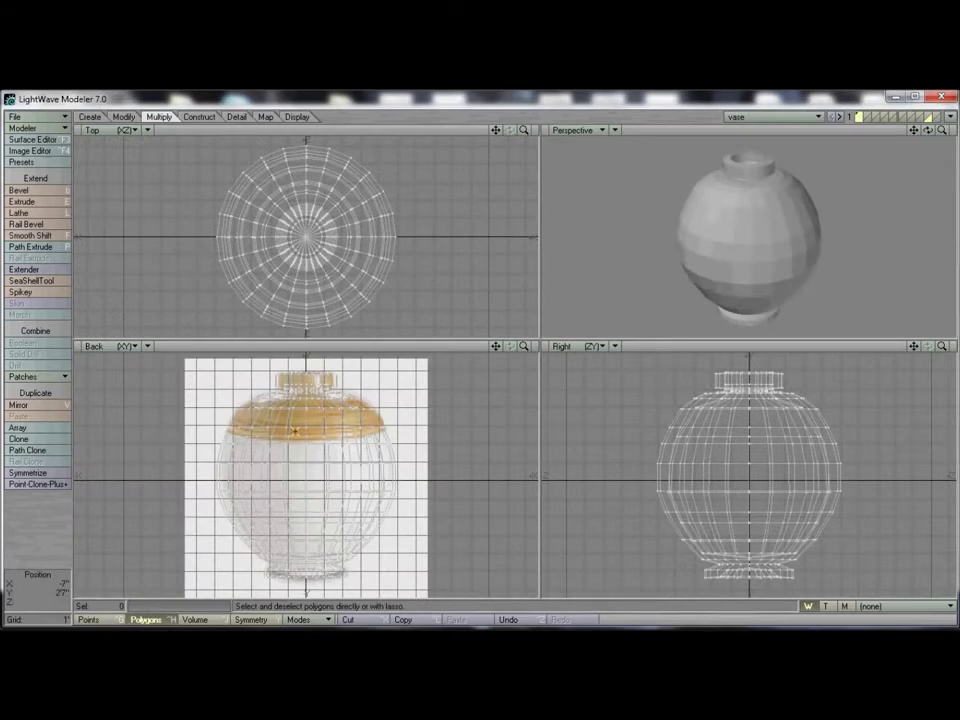
Select all of the vase's polygons above the orange glaze line, including the shoulder, neck and rim
{"action": "left_click_drag", "start_coordinate": [380, 414], "coordinate": [231, 411]}
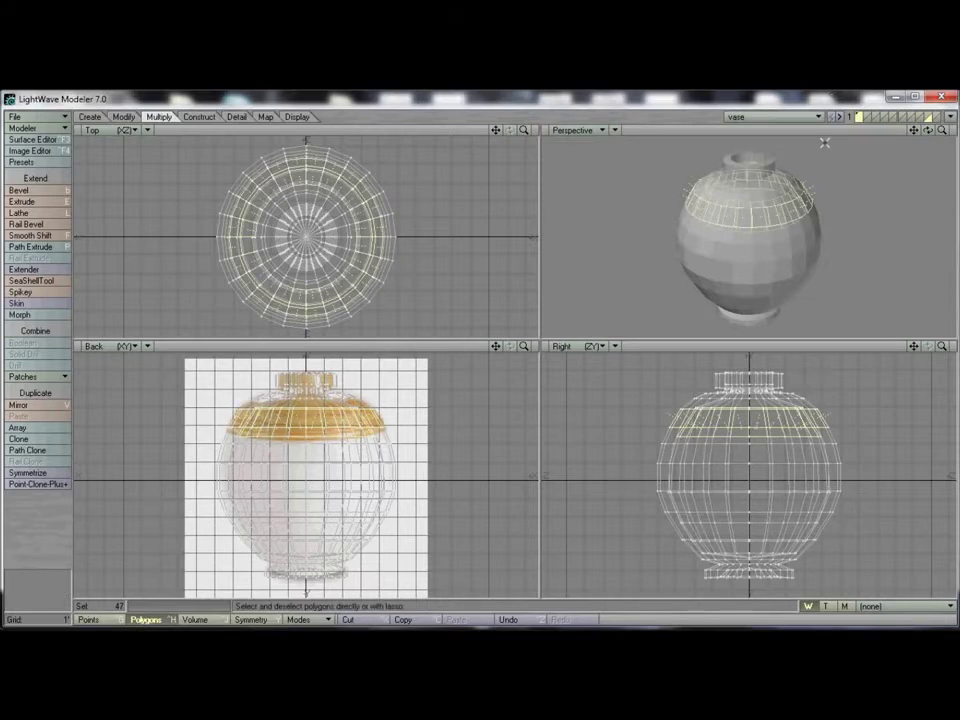
{"action": "key", "text": "/"}
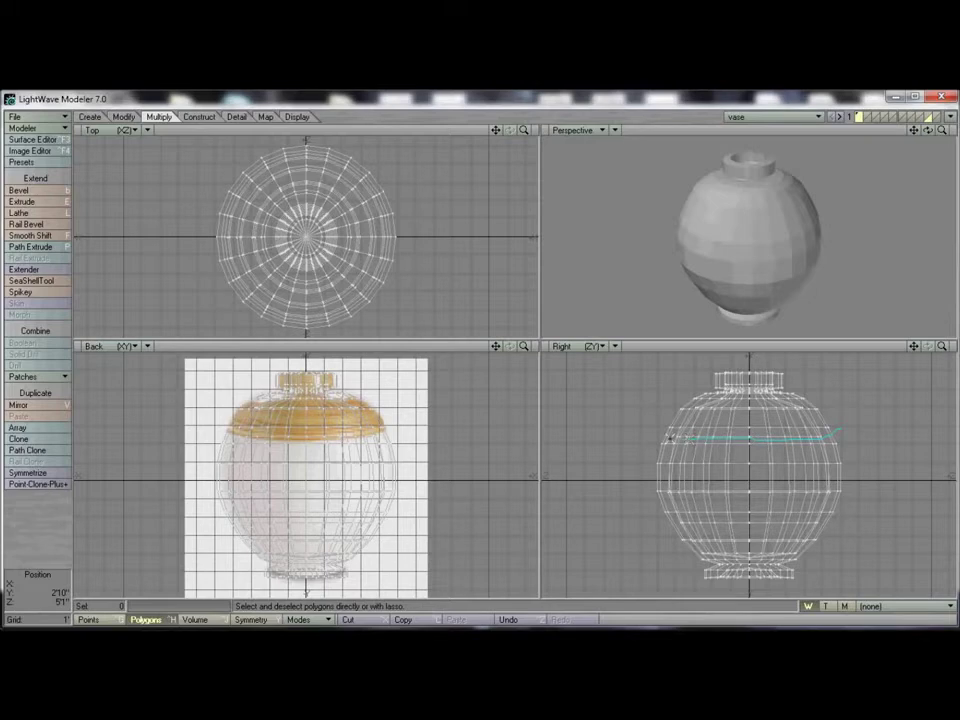
{"action": "right_click_drag", "start_coordinate": [676, 365], "coordinate": [848, 382]}
{"action": "right_click_drag", "start_coordinate": [840, 425], "coordinate": [842, 424]}
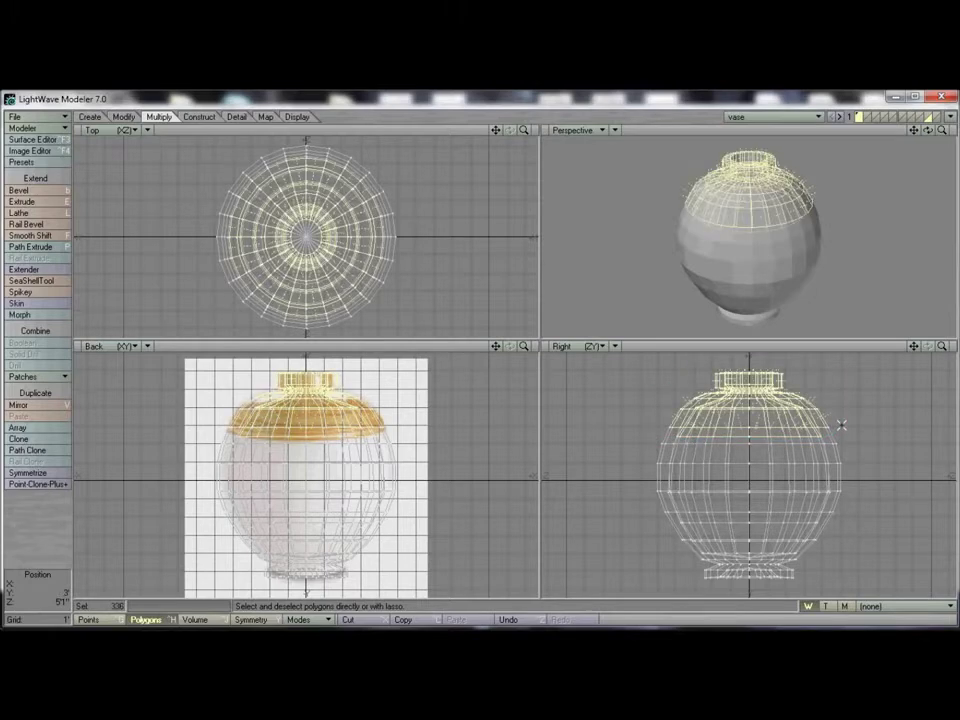
Assign the selected upper polygons to a new surface named Top with an orange colour of RGB 255, 128, 64
{"action": "mouse_move", "coordinate": [929, 131]}
{"action": "left_mouse_down"}
{"action": "mouse_move", "coordinate": [930, 165]}
{"action": "mouse_move", "coordinate": [929, 100]}
{"action": "mouse_move", "coordinate": [930, 144]}
{"action": "mouse_move", "coordinate": [927, 130]}
{"action": "left_mouse_up"}
{"action": "key", "text": "q"}
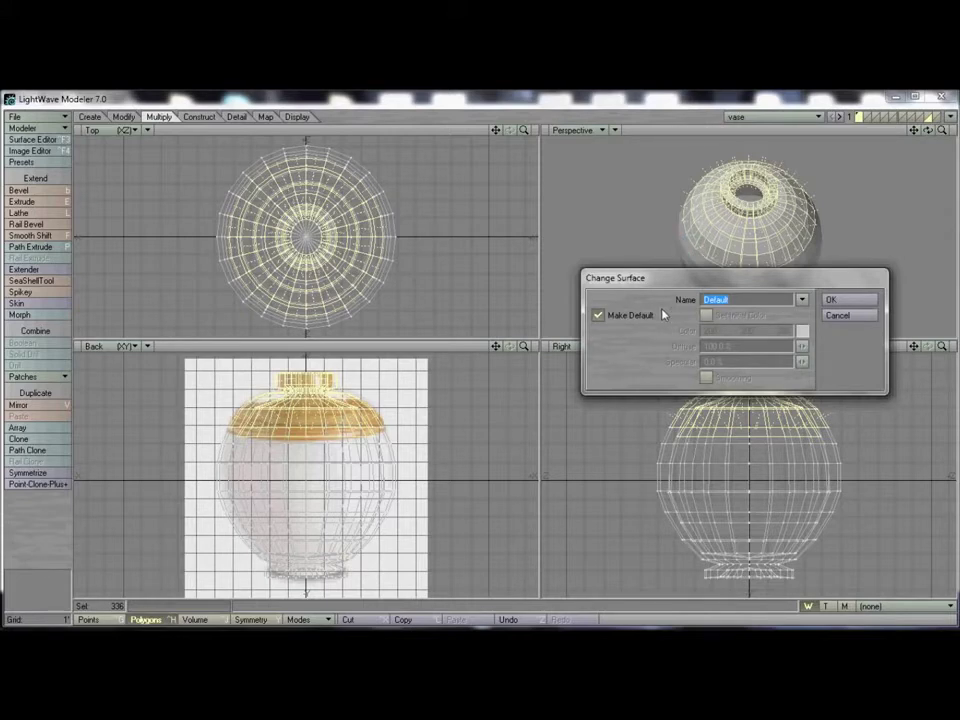
{"action": "left_click", "coordinate": [802, 299]}
{"action": "left_click", "coordinate": [811, 283]}
{"action": "type", "text": "Top"}
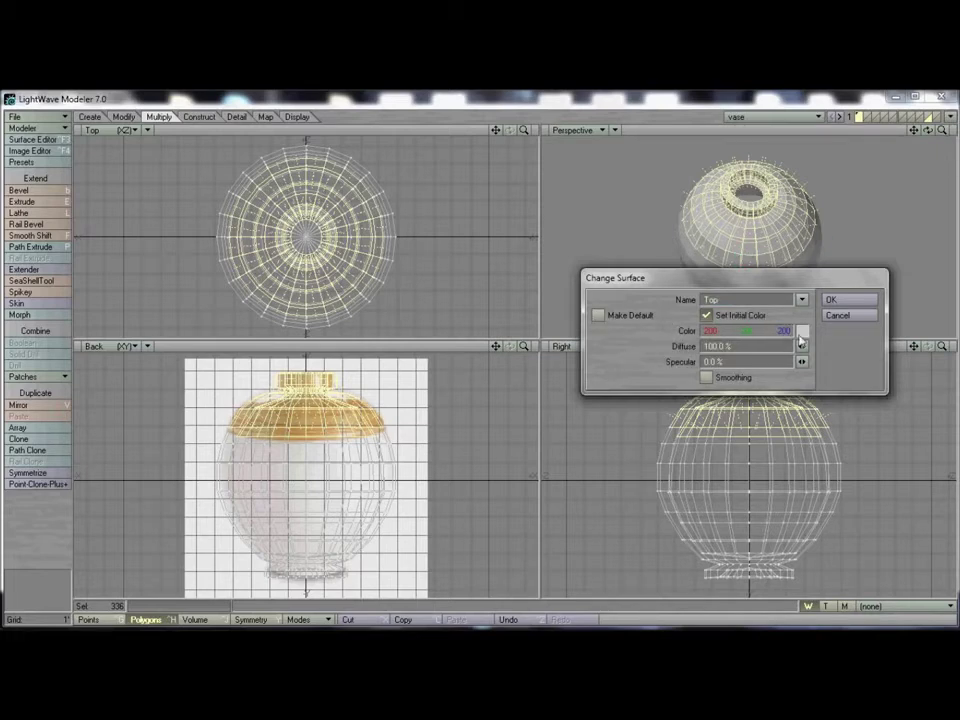
{"action": "left_click", "coordinate": [801, 330]}
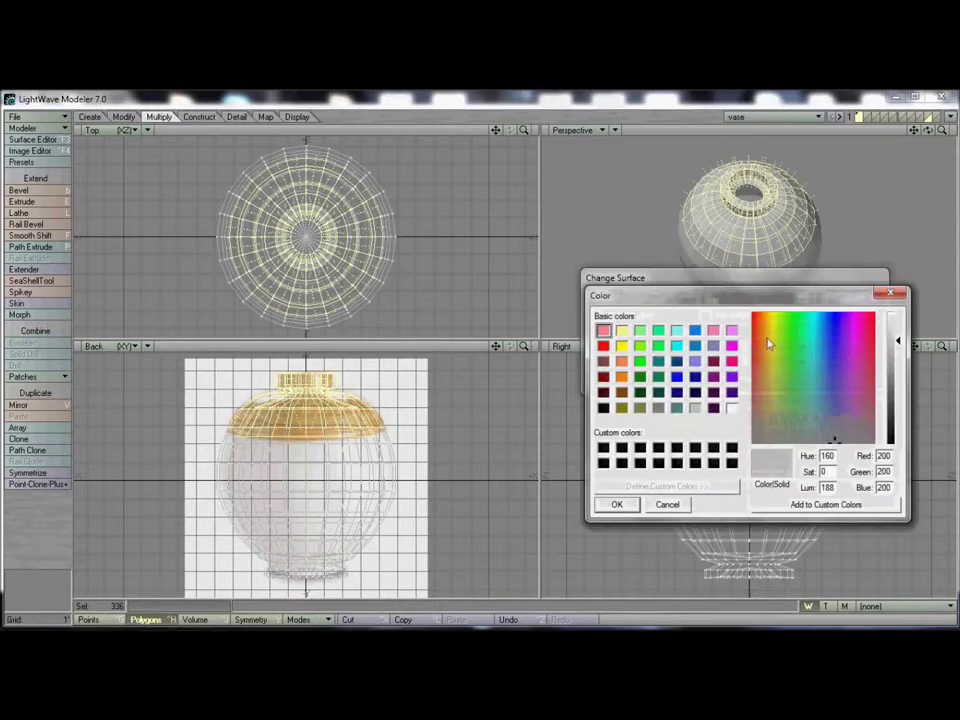
{"action": "left_click", "coordinate": [621, 362]}
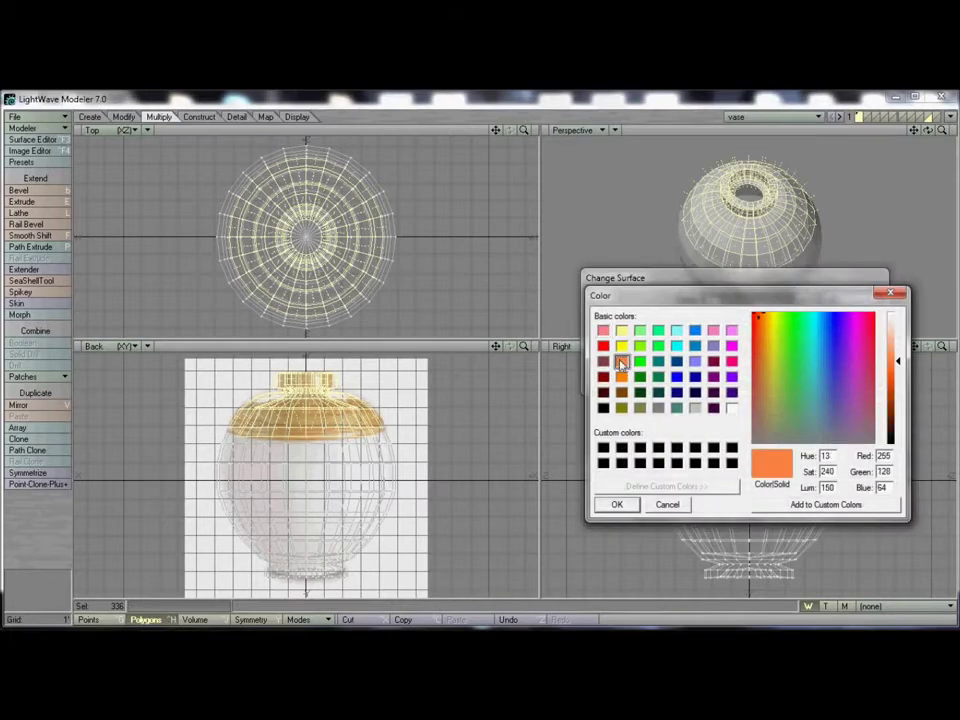
{"action": "left_click", "coordinate": [619, 505]}
{"action": "left_click", "coordinate": [830, 300]}
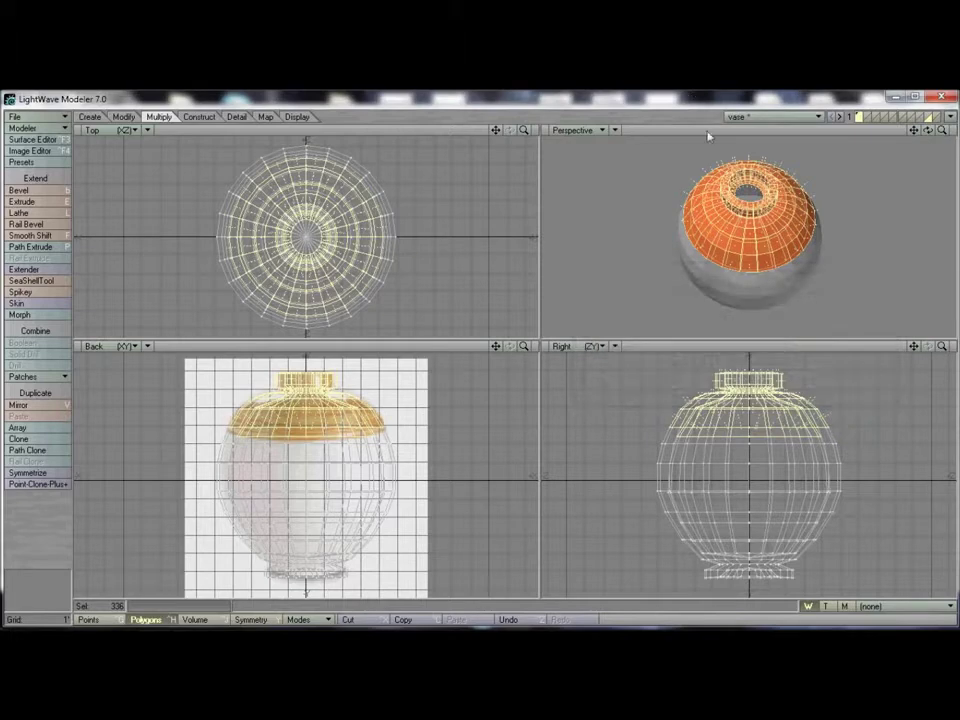
{"action": "left_click_drag", "start_coordinate": [929, 133], "coordinate": [931, 168]}
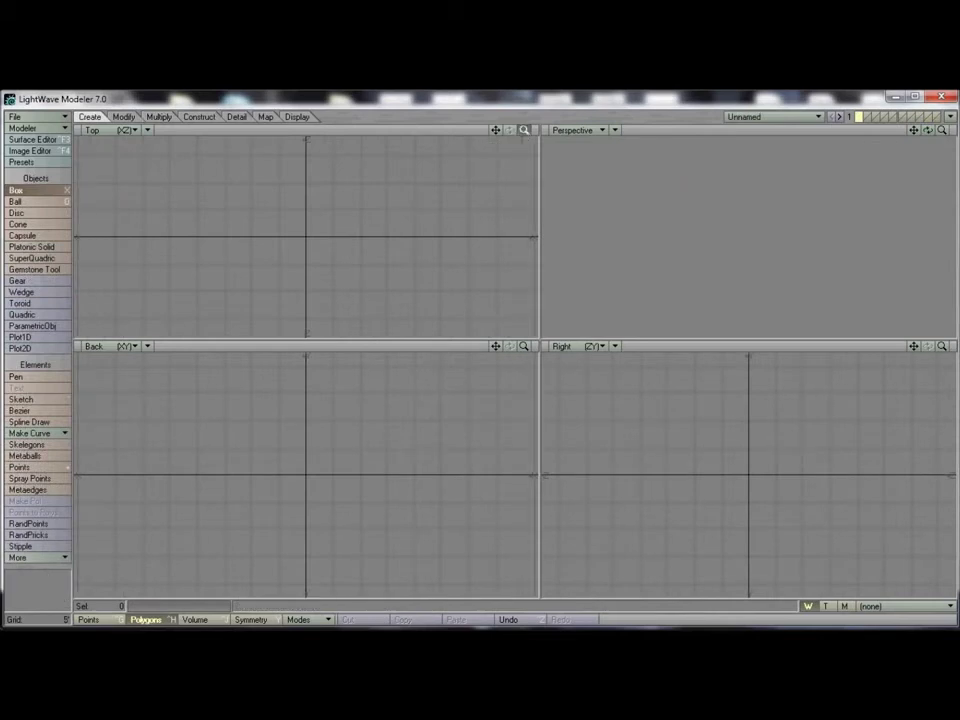
Create a flat box in the Top view, about 29' wide and 52'6" deep, with 18 X segments and 36 Z segments
{"action": "left_click_drag", "start_coordinate": [241, 147], "coordinate": [373, 383]}
{"action": "key", "text": "a"}
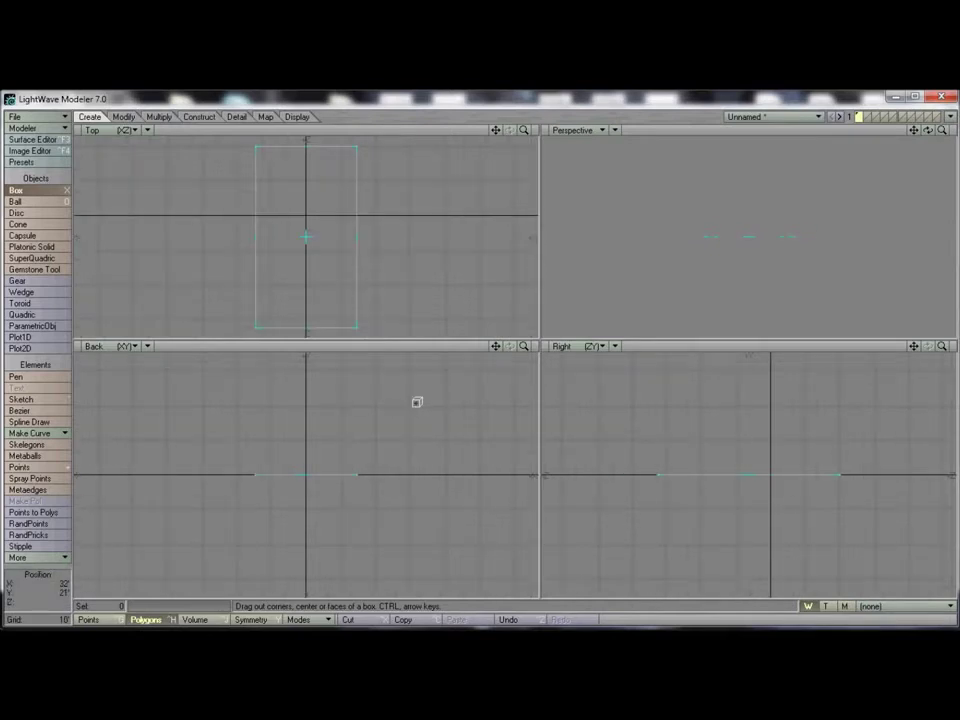
{"action": "key", "text": "n"}
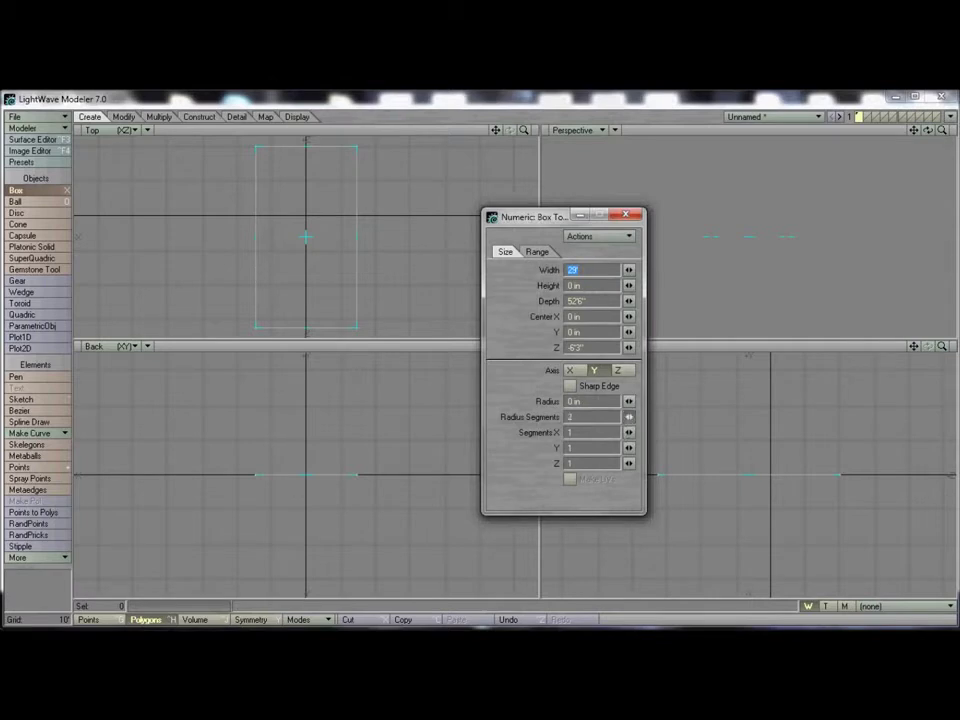
{"action": "left_click_drag", "start_coordinate": [628, 432], "coordinate": [628, 432]}
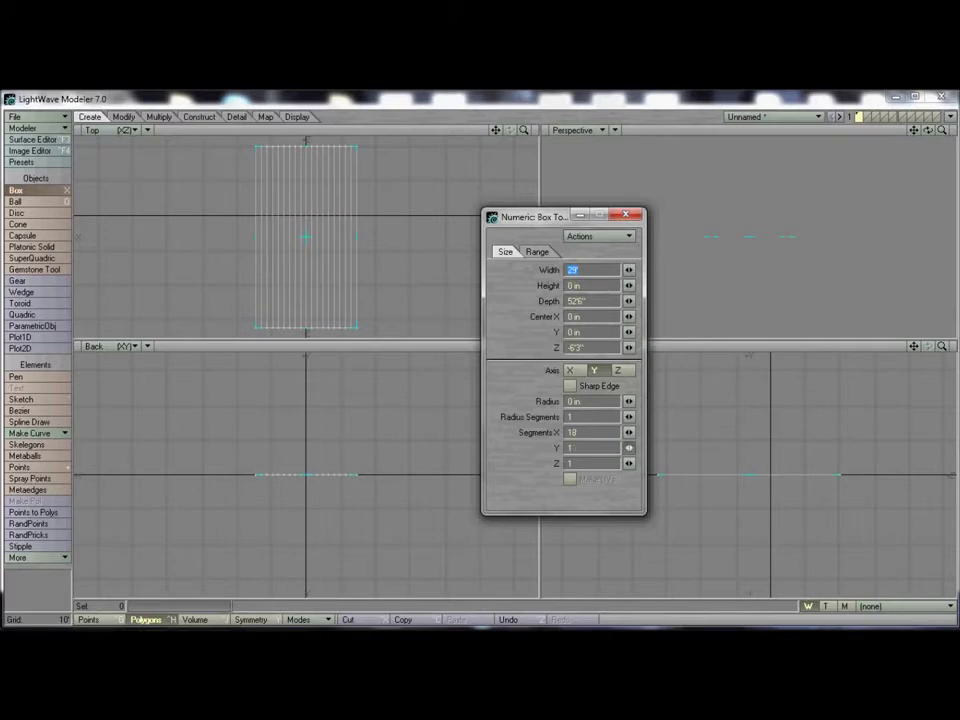
{"action": "left_click_drag", "start_coordinate": [628, 463], "coordinate": [628, 463]}
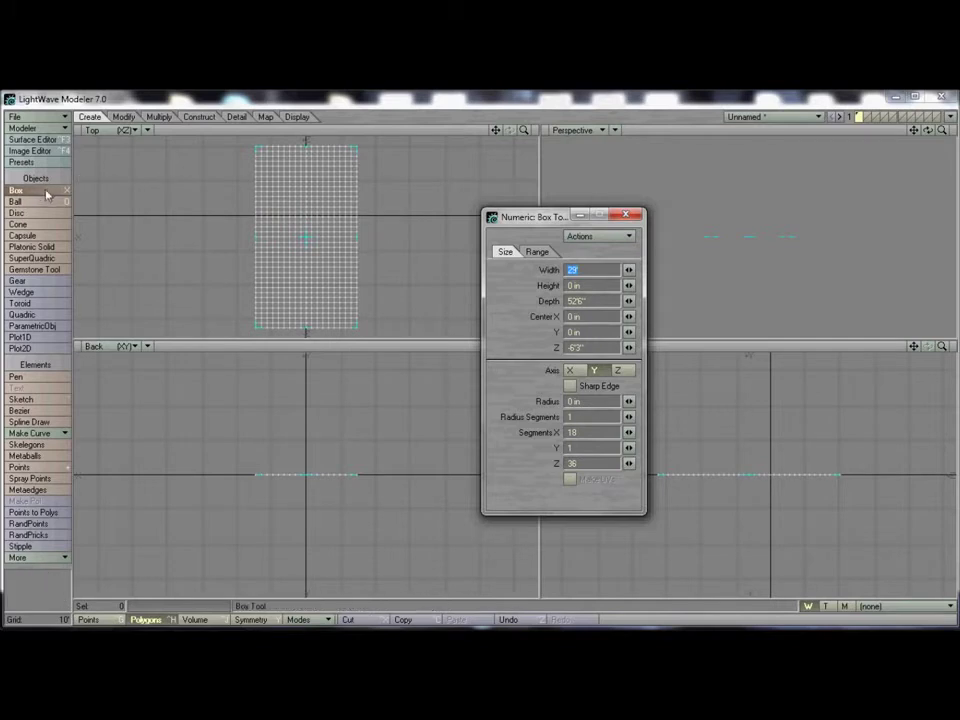
{"action": "left_click", "coordinate": [44, 191]}
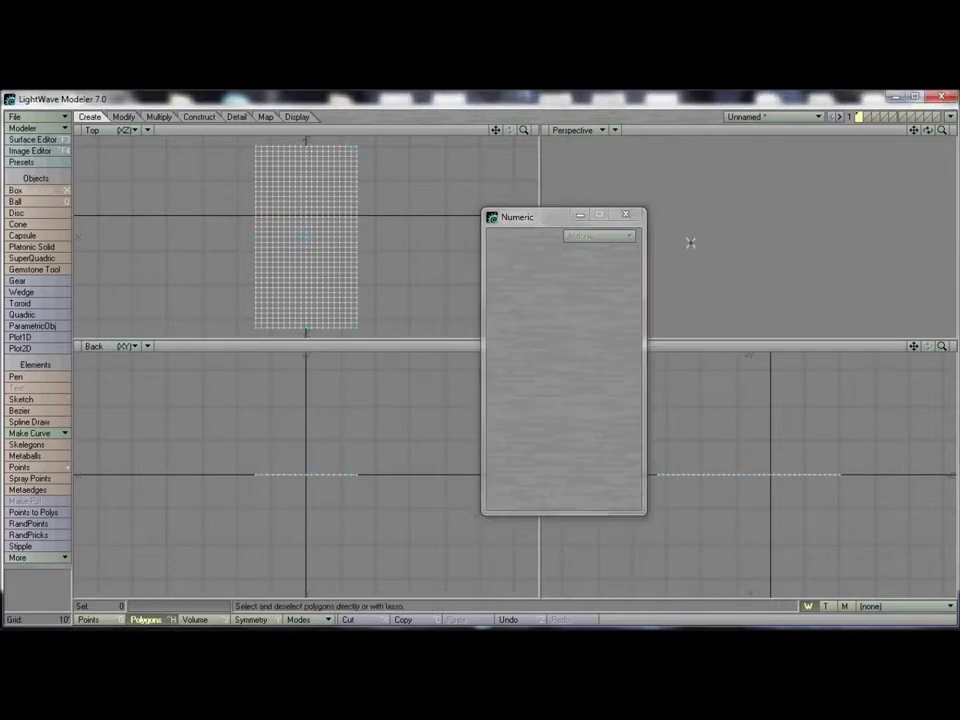
{"action": "left_click", "coordinate": [627, 214]}
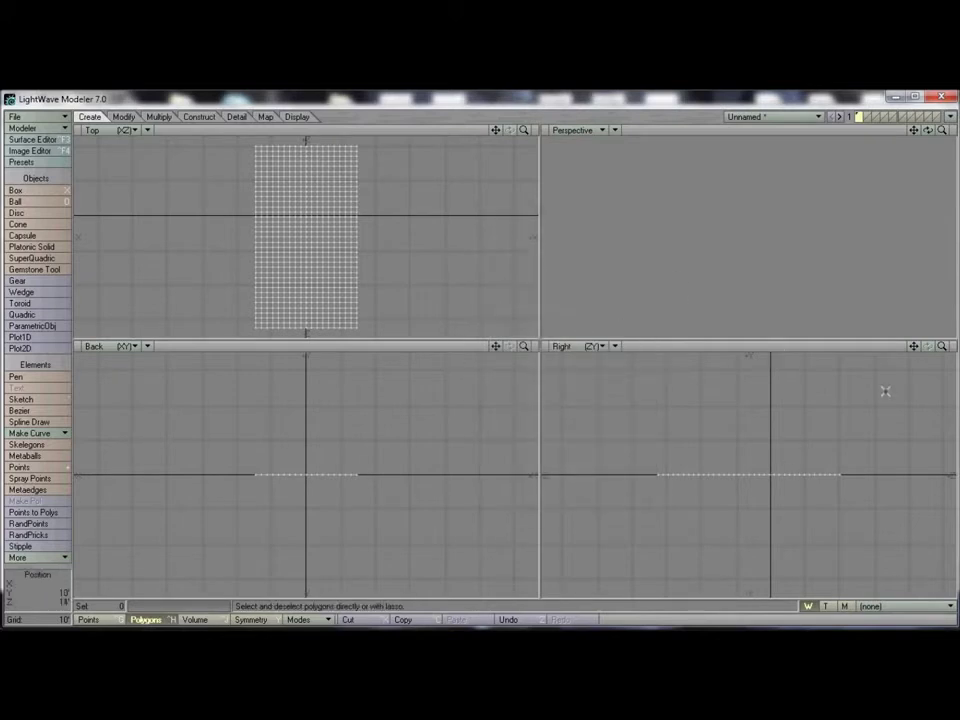
Select the plane's polygons on the +Z half and rotate them slightly upward about the middle in the Right view
{"action": "left_click_drag", "start_coordinate": [539, 339], "coordinate": [302, 245]}
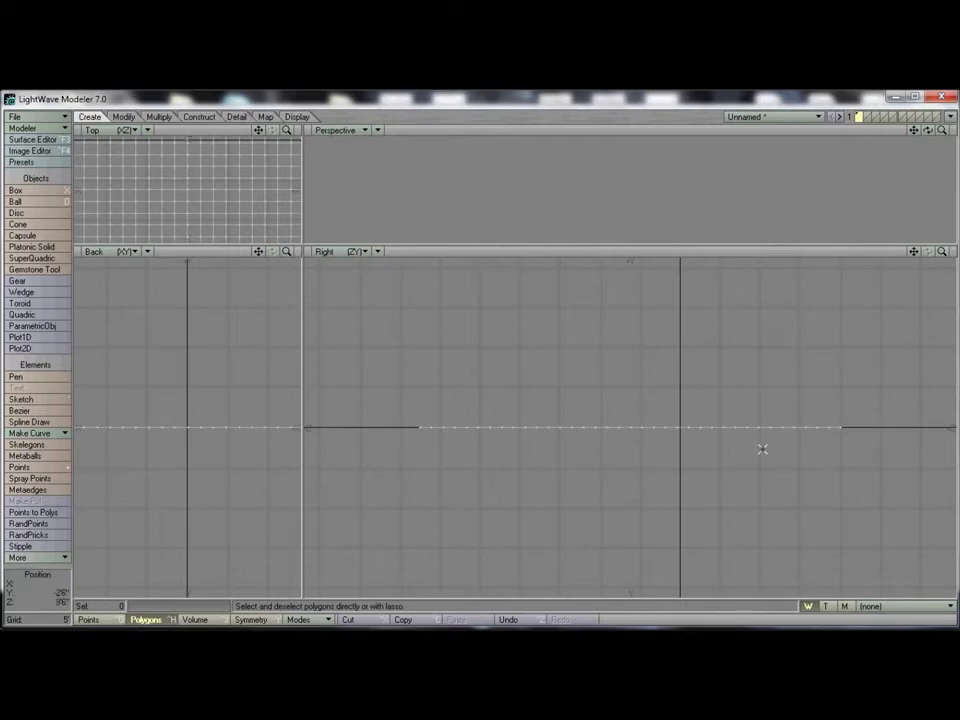
{"action": "mouse_move", "coordinate": [878, 393]}
{"action": "left_mouse_down"}
{"action": "mouse_move", "coordinate": [612, 397]}
{"action": "mouse_move", "coordinate": [690, 450]}
{"action": "mouse_move", "coordinate": [859, 450]}
{"action": "mouse_move", "coordinate": [895, 424]}
{"action": "left_mouse_up"}
{"action": "key", "text": "y"}
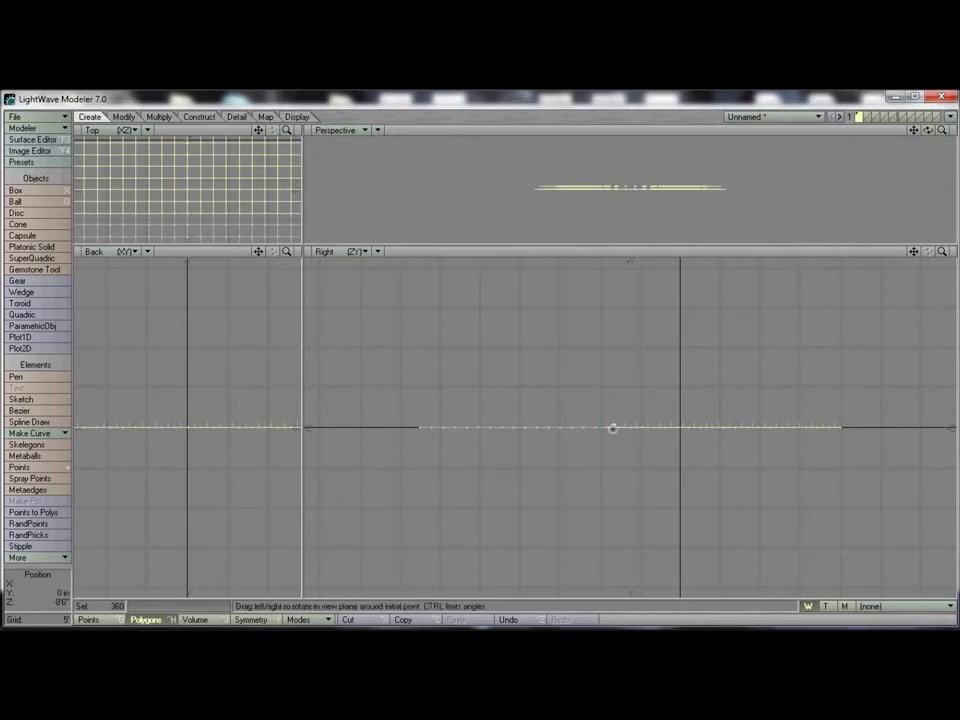
{"action": "left_click_drag", "start_coordinate": [613, 428], "coordinate": [614, 429]}
{"action": "key", "text": "space"}
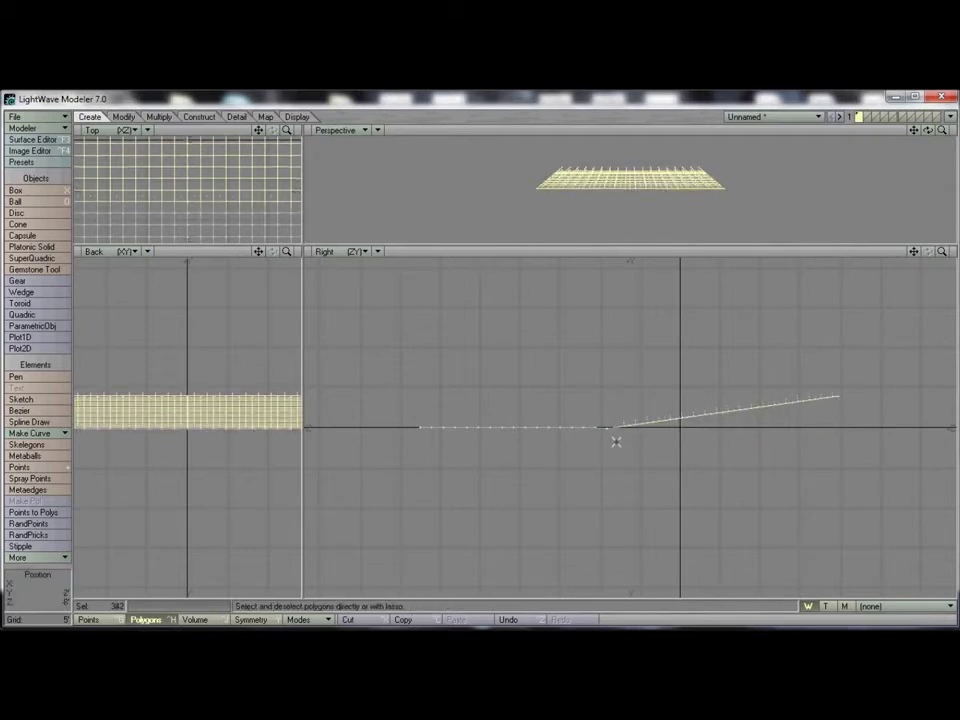
Deselect successive polygon rows at the bend, rotating the remaining selection further upward each time to form the lower part of the curve
{"action": "key", "text": "y"}
{"action": "mouse_move", "coordinate": [628, 428]}
{"action": "left_mouse_down"}
{"action": "mouse_move", "coordinate": [650, 428]}
{"action": "mouse_move", "coordinate": [640, 428]}
{"action": "left_mouse_up"}
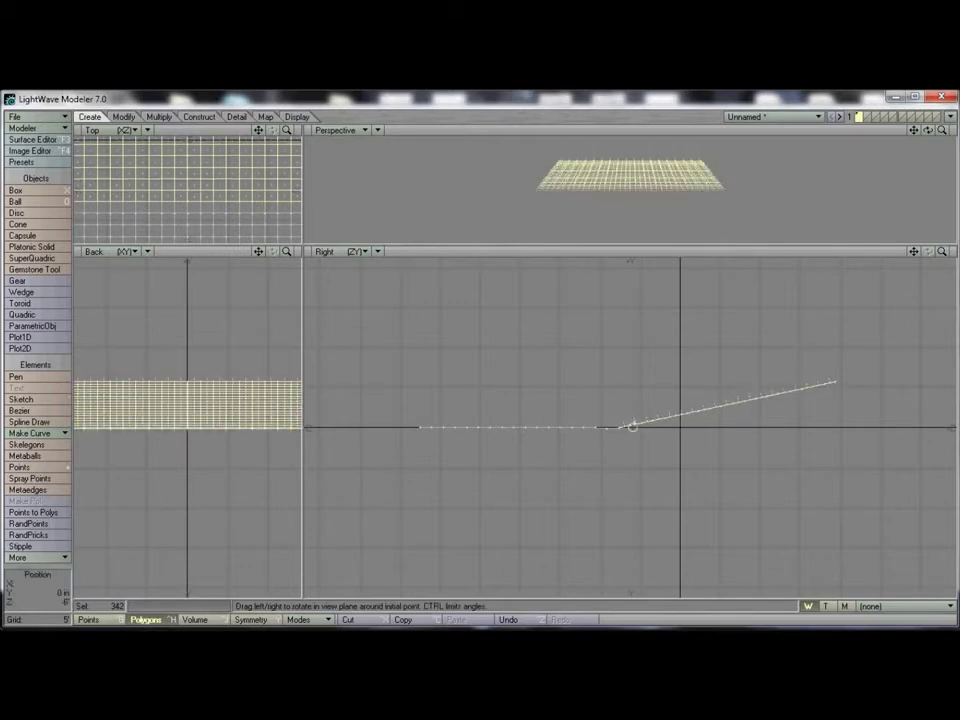
{"action": "key", "text": "space"}
{"action": "left_click", "coordinate": [631, 428]}
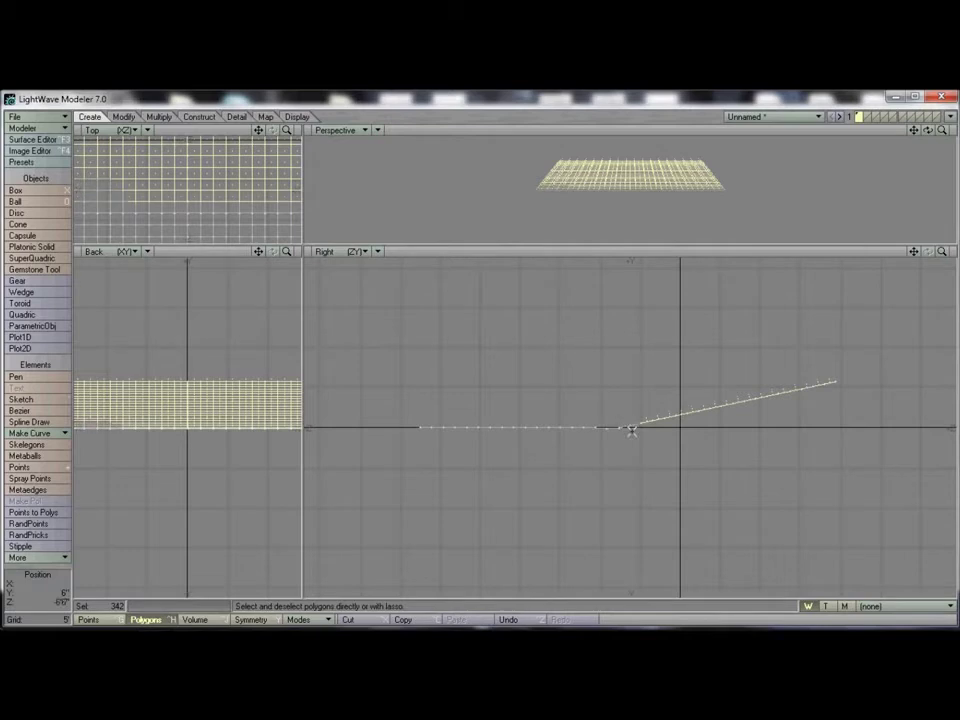
{"action": "key", "text": "y"}
{"action": "left_click_drag", "start_coordinate": [641, 422], "coordinate": [644, 419]}
{"action": "key", "text": "space"}
{"action": "left_click", "coordinate": [648, 416]}
{"action": "key", "text": "y"}
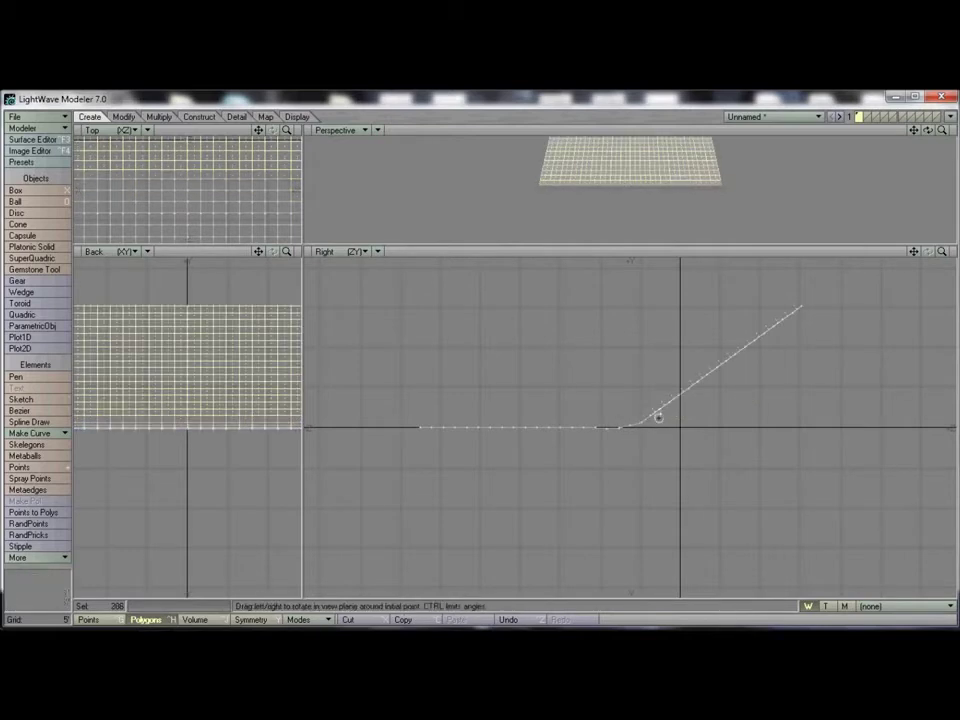
{"action": "left_click_drag", "start_coordinate": [656, 411], "coordinate": [658, 409]}
{"action": "key", "text": "space"}
Continue the curve row by row until the remaining polygons stand vertical, and clear the selection
{"action": "left_click", "coordinate": [661, 408]}
{"action": "key", "text": "y"}
{"action": "mouse_move", "coordinate": [673, 394]}
{"action": "left_mouse_down"}
{"action": "mouse_move", "coordinate": [700, 375]}
{"action": "mouse_move", "coordinate": [704, 325]}
{"action": "mouse_move", "coordinate": [688, 326]}
{"action": "mouse_move", "coordinate": [708, 319]}
{"action": "mouse_move", "coordinate": [704, 305]}
{"action": "left_mouse_up"}
{"action": "key", "text": "space"}
{"action": "left_click", "coordinate": [681, 392]}
{"action": "left_click", "coordinate": [687, 381]}
{"action": "key", "text": "y"}
{"action": "key", "text": "space"}
{"action": "key", "text": "y"}
{"action": "key", "text": "space"}
{"action": "key", "text": "y"}
{"action": "key", "text": "space"}
{"action": "key", "text": "y"}
{"action": "key", "text": "space"}
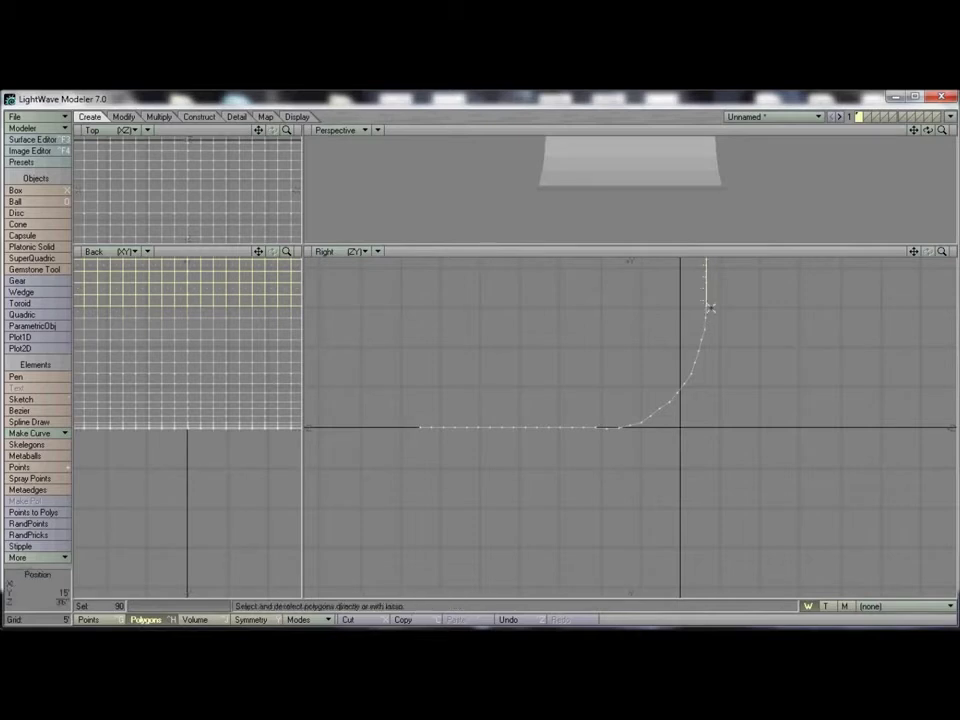
{"action": "key", "text": "slash"}
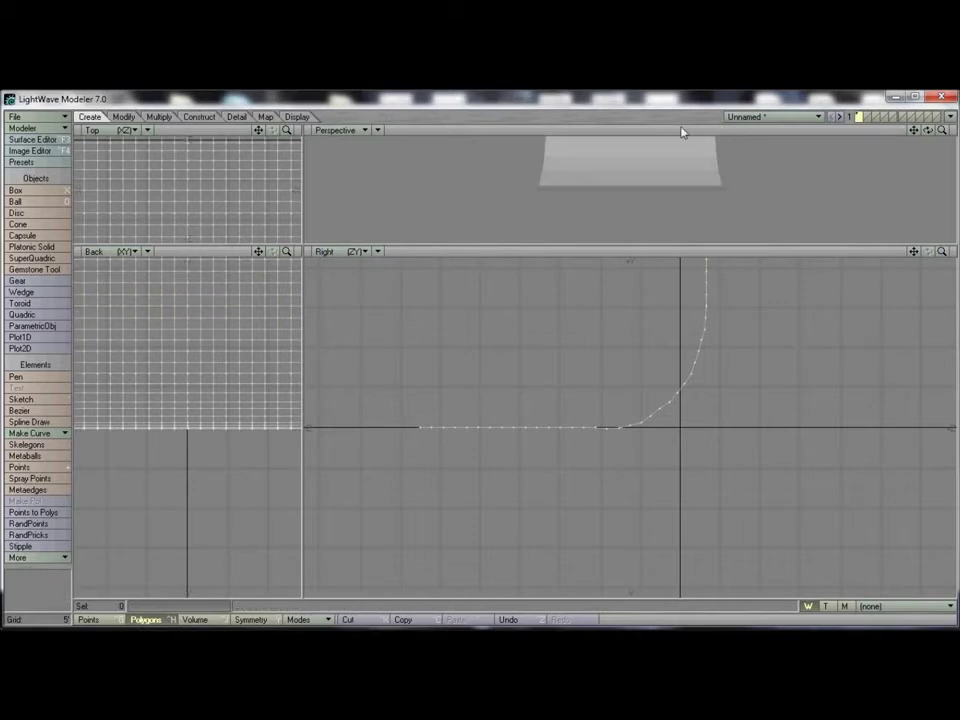
Restore the evenly divided viewports and save the curved sheet as an object named ramp
{"action": "key", "text": "a"}
{"action": "left_click_drag", "start_coordinate": [930, 132], "coordinate": [200, 240]}
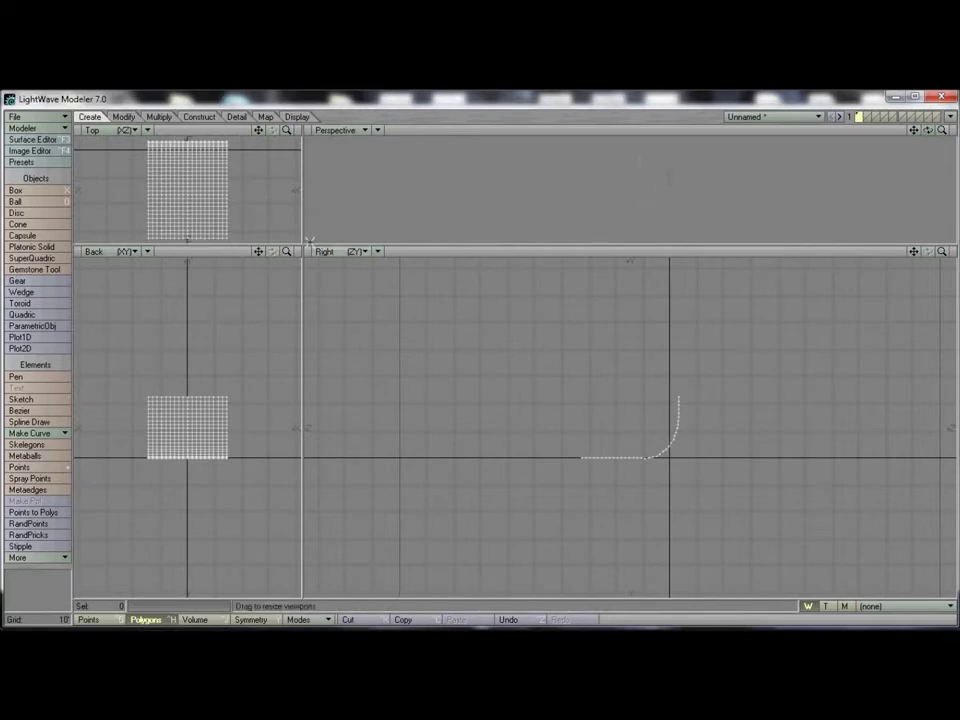
{"action": "left_click_drag", "start_coordinate": [309, 241], "coordinate": [530, 388]}
{"action": "left_click_drag", "start_coordinate": [933, 133], "coordinate": [860, 155]}
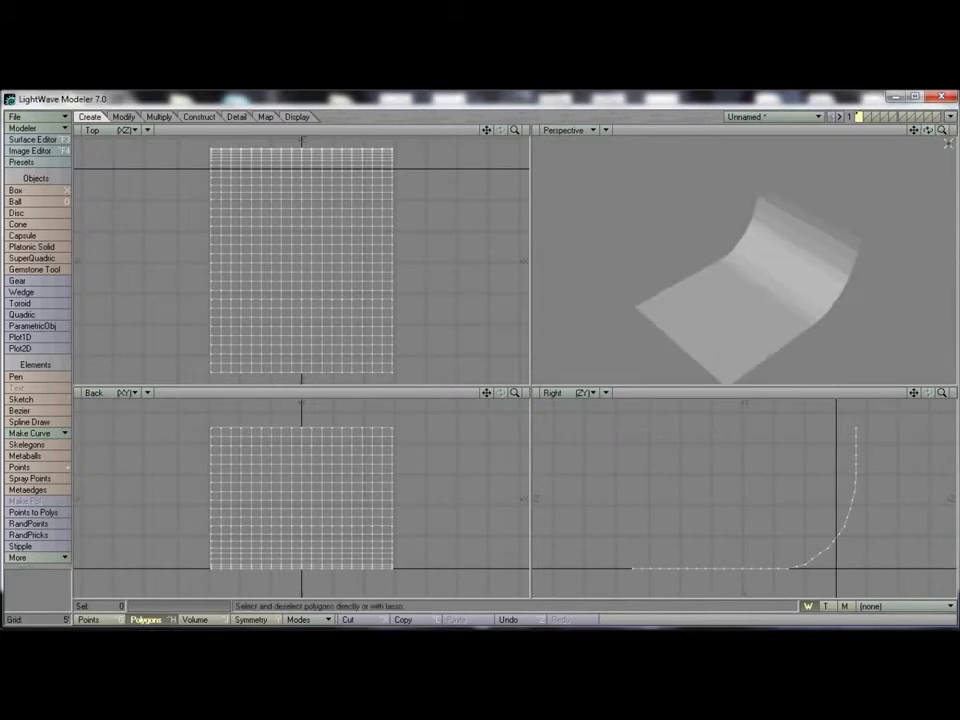
{"action": "left_click_drag", "start_coordinate": [928, 132], "coordinate": [905, 108]}
{"action": "left_click_drag", "start_coordinate": [880, 150], "coordinate": [840, 158]}
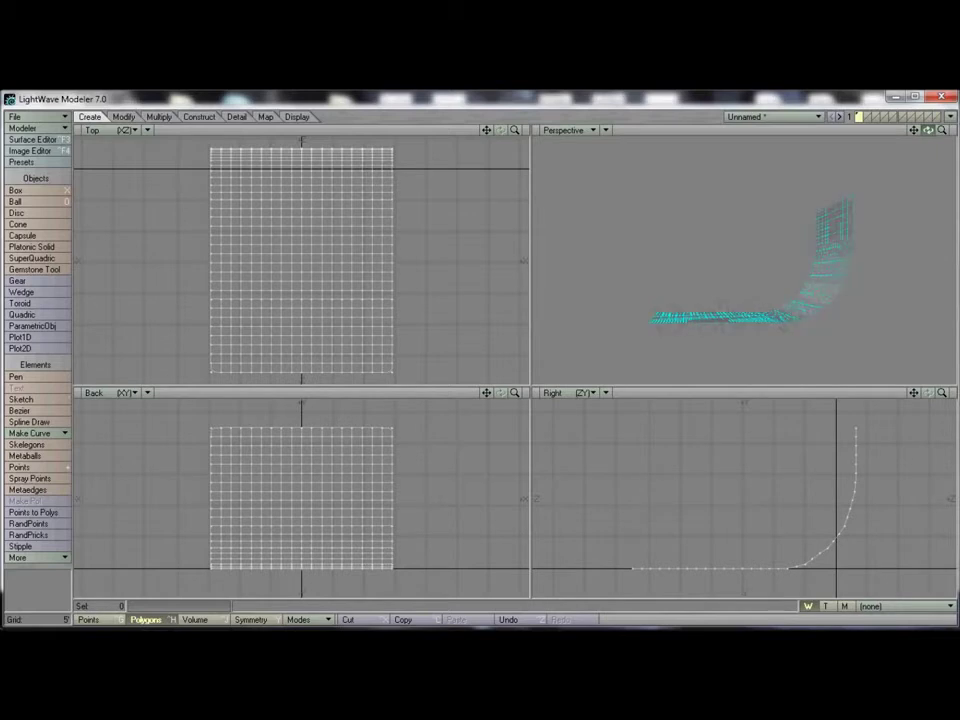
{"action": "key", "text": "shift+s"}
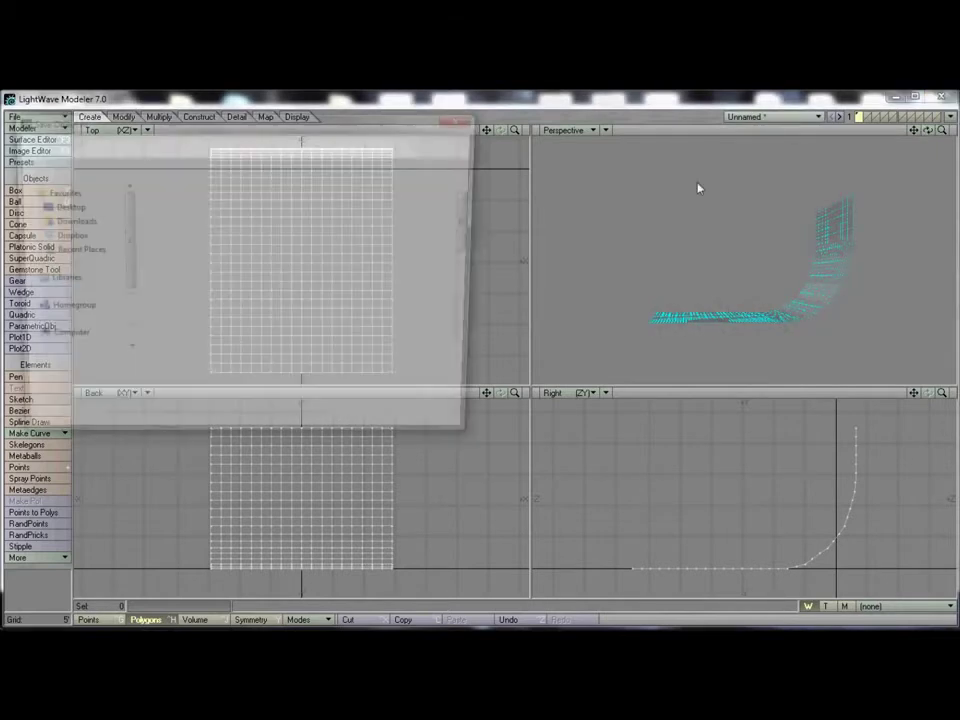
{"action": "type", "text": "ramp"}
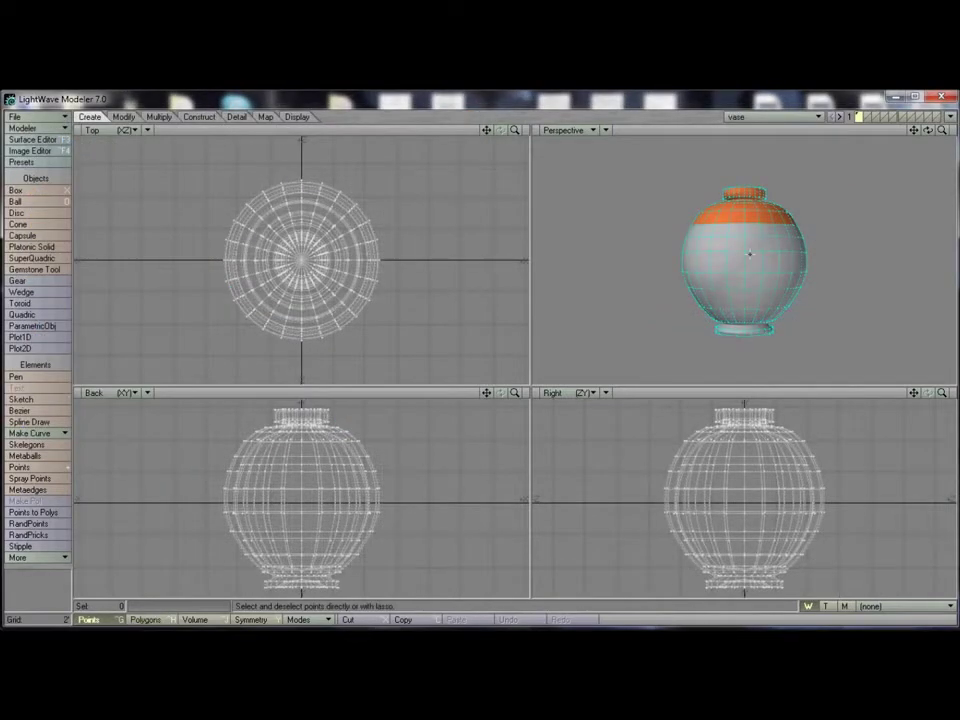
Launch LightWave Layout alongside Modeler
{"action": "left_click_drag", "start_coordinate": [929, 133], "coordinate": [843, 145]}
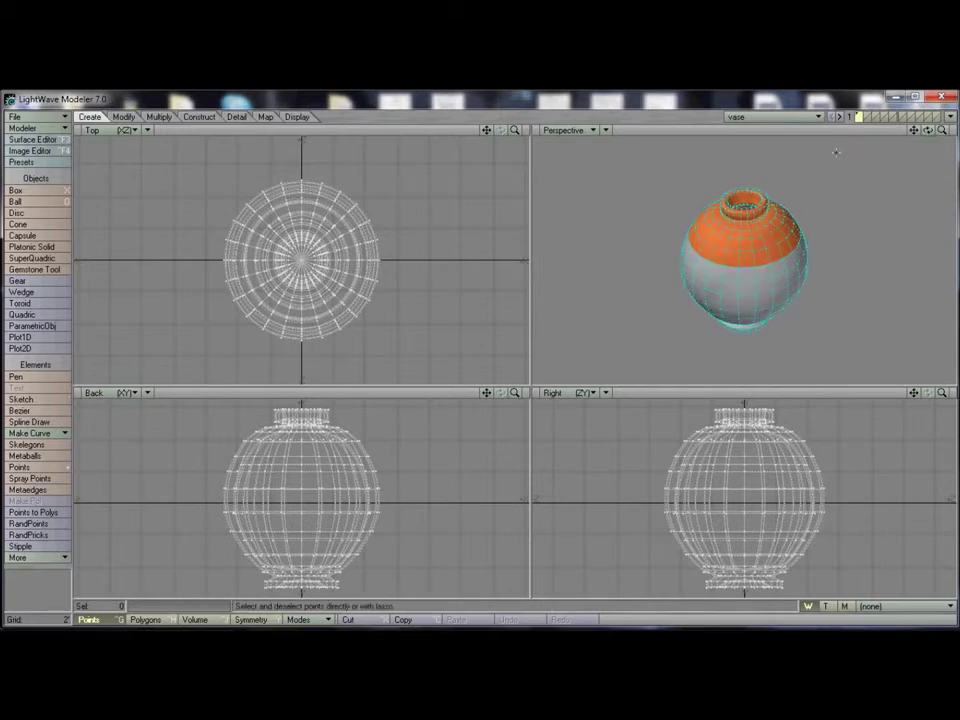
{"action": "mouse_move", "coordinate": [786, 621]}
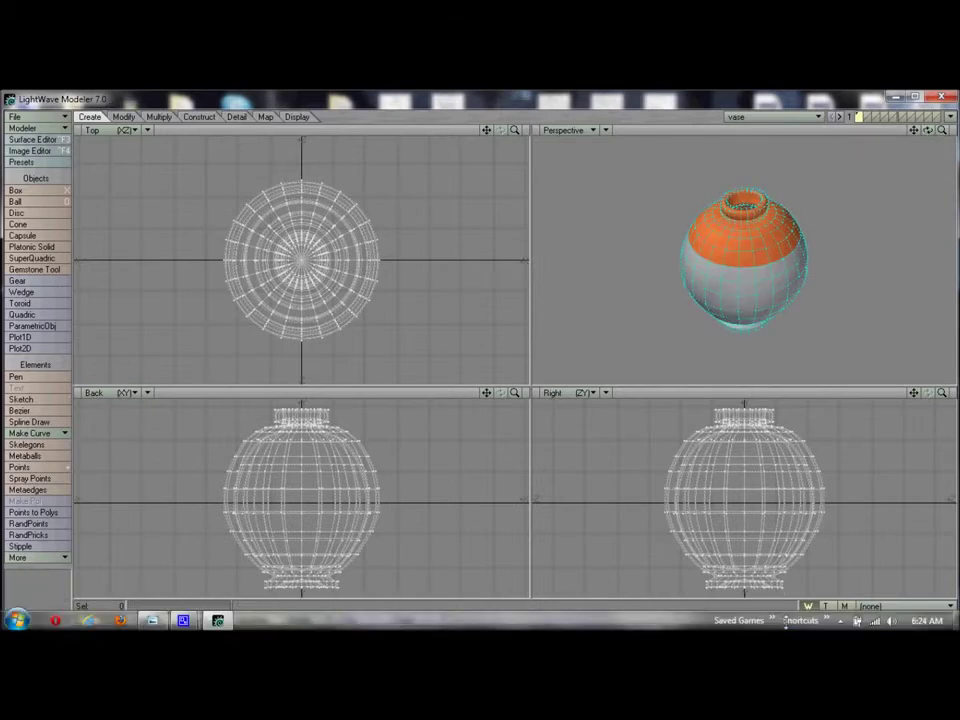
{"action": "left_click", "coordinate": [826, 620]}
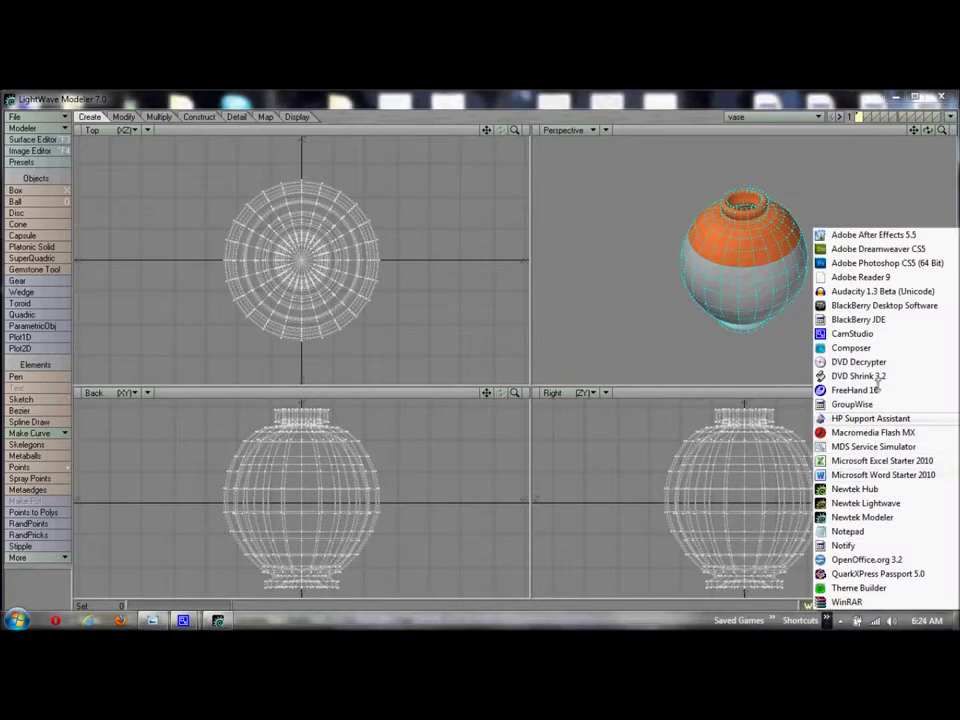
{"action": "left_click", "coordinate": [866, 504]}
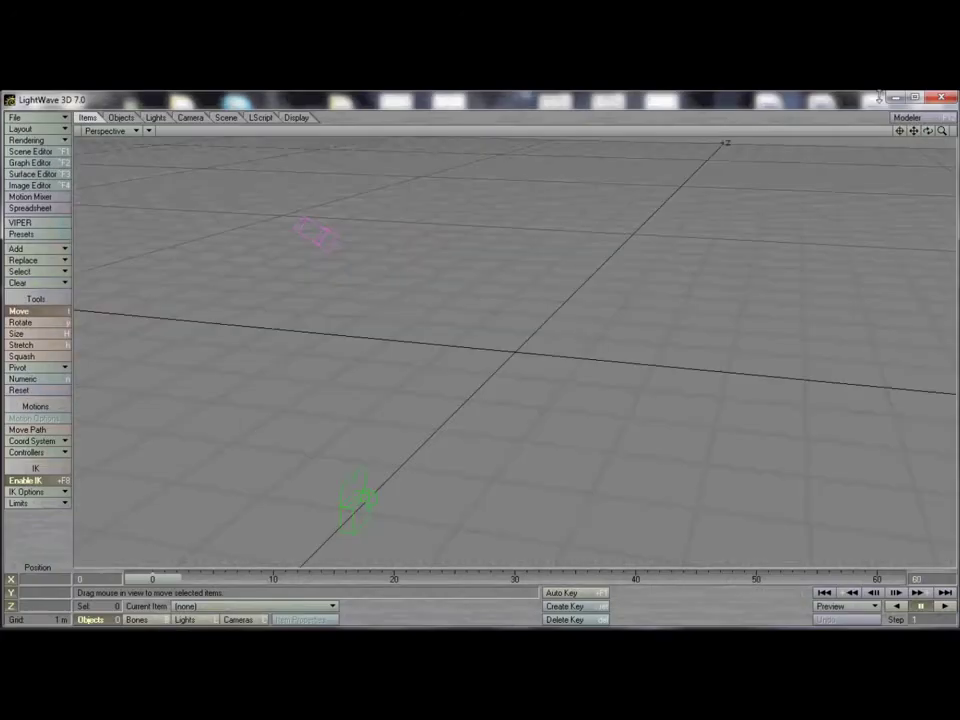
Load the ramp object file from the Desktop into the empty Layout scene
{"action": "left_click", "coordinate": [45, 117]}
{"action": "mouse_move", "coordinate": [45, 129]}
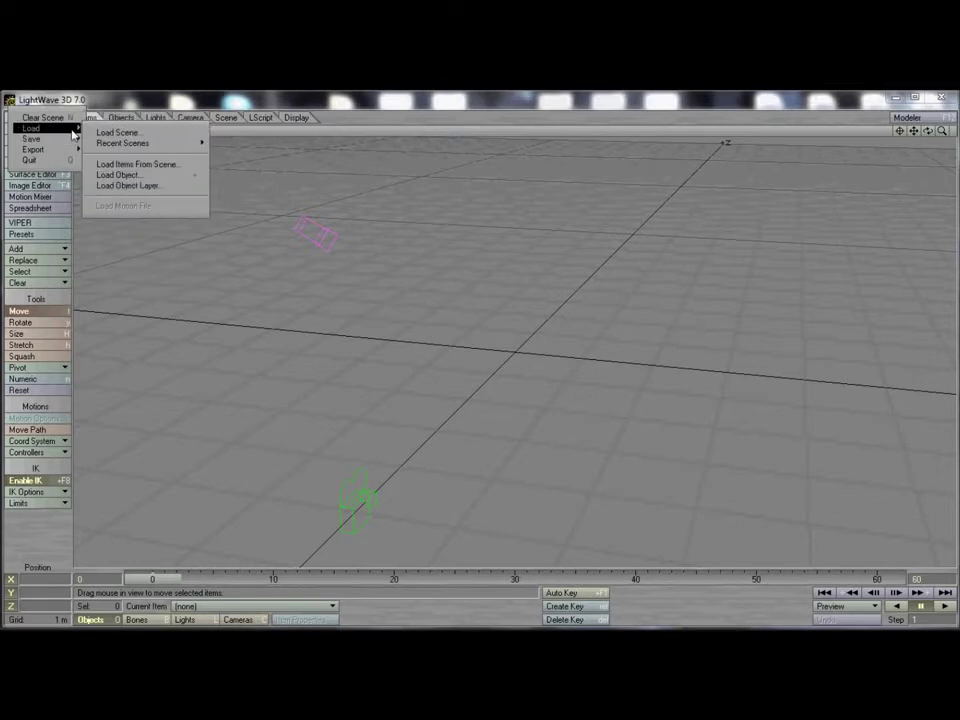
{"action": "left_click", "coordinate": [118, 175]}
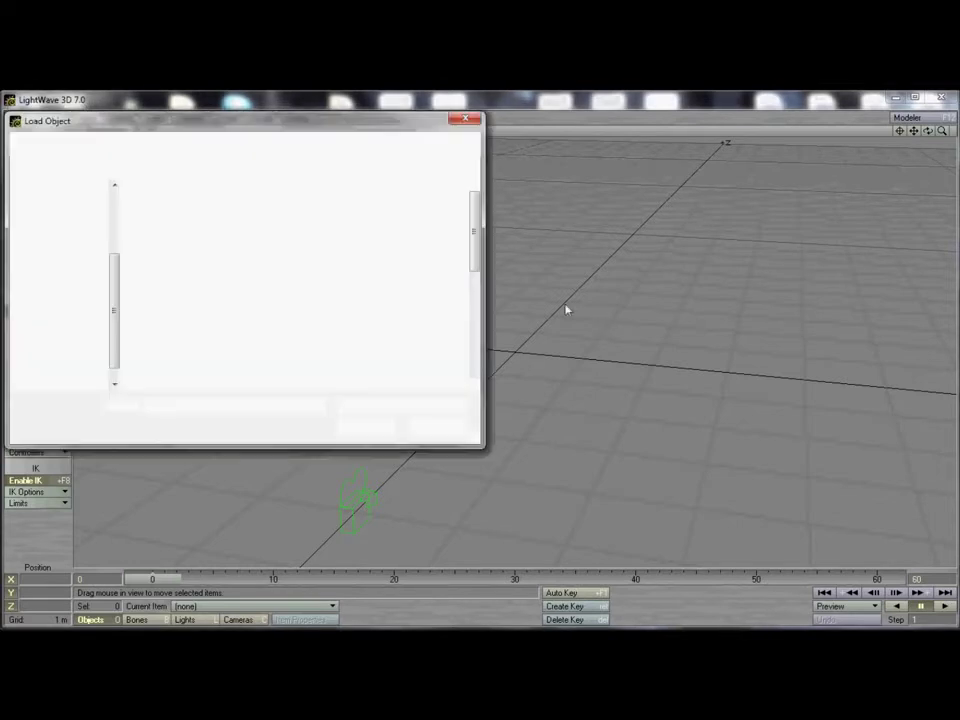
{"action": "left_click", "coordinate": [355, 253]}
{"action": "key", "text": "r"}
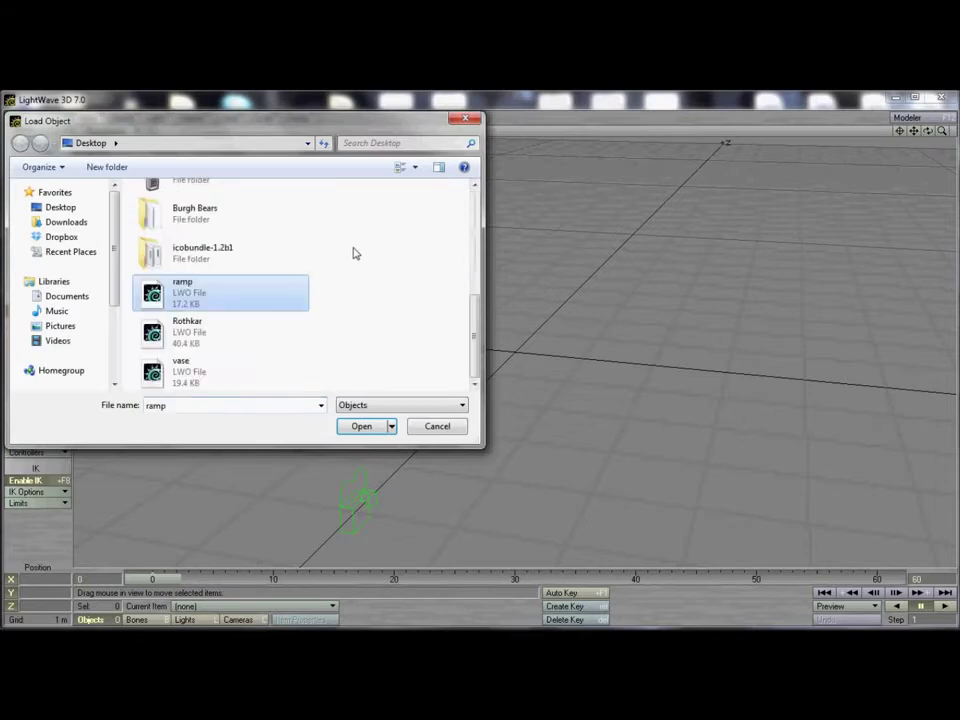
{"action": "double_click", "coordinate": [192, 287]}
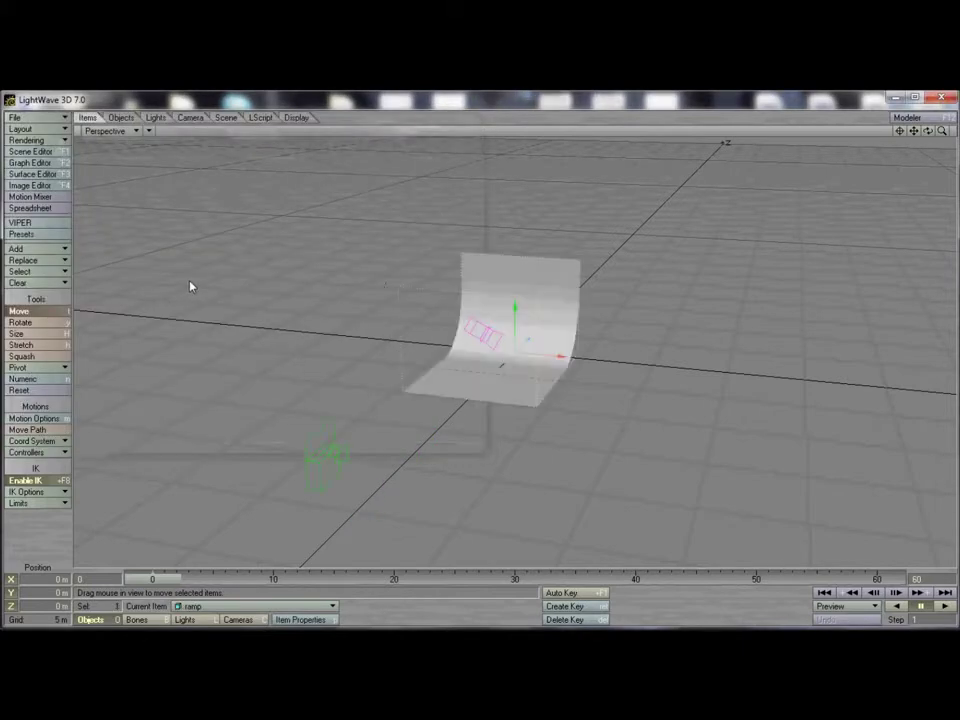
Move the ramp back along the Z axis to about 6.9 m and create a motion key for it at frame 0
{"action": "left_click_drag", "start_coordinate": [928, 131], "coordinate": [888, 120]}
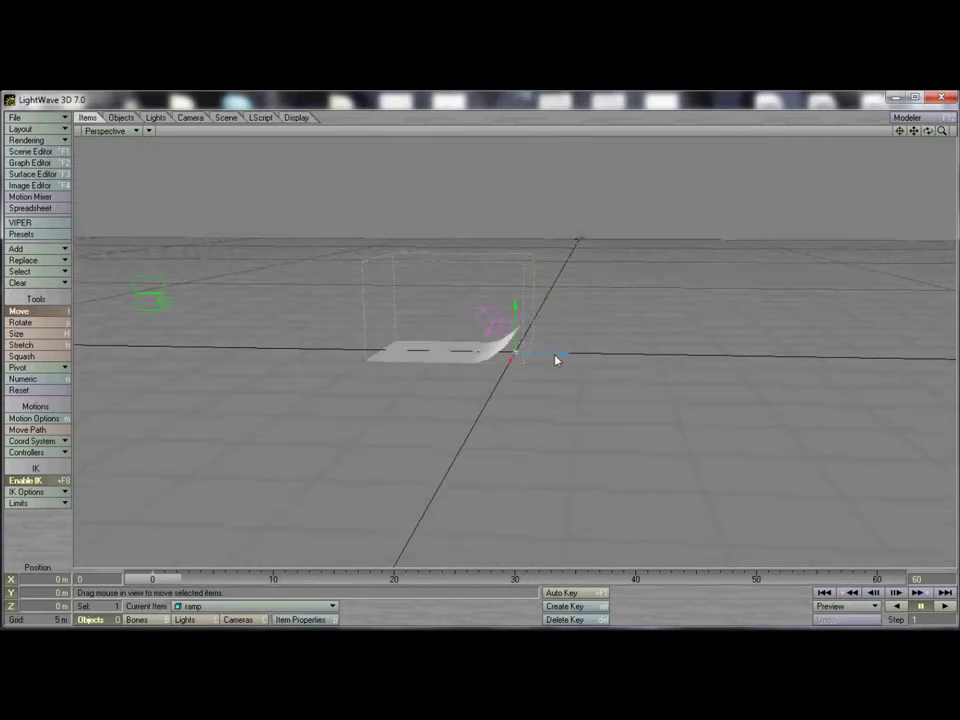
{"action": "left_click_drag", "start_coordinate": [557, 358], "coordinate": [656, 358]}
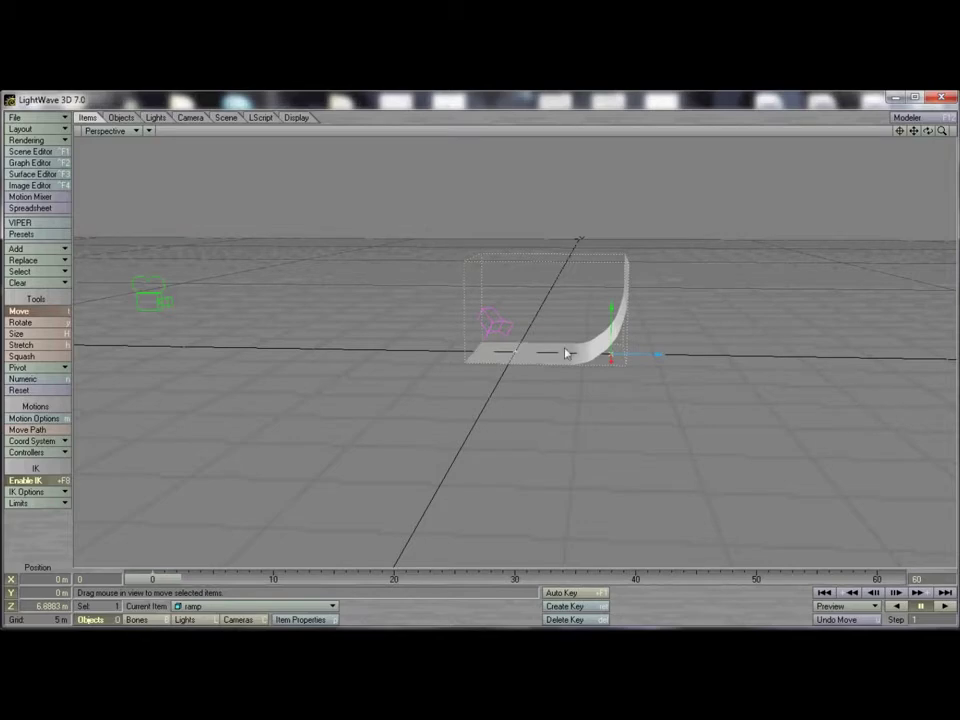
{"action": "left_click_drag", "start_coordinate": [930, 130], "coordinate": [942, 138]}
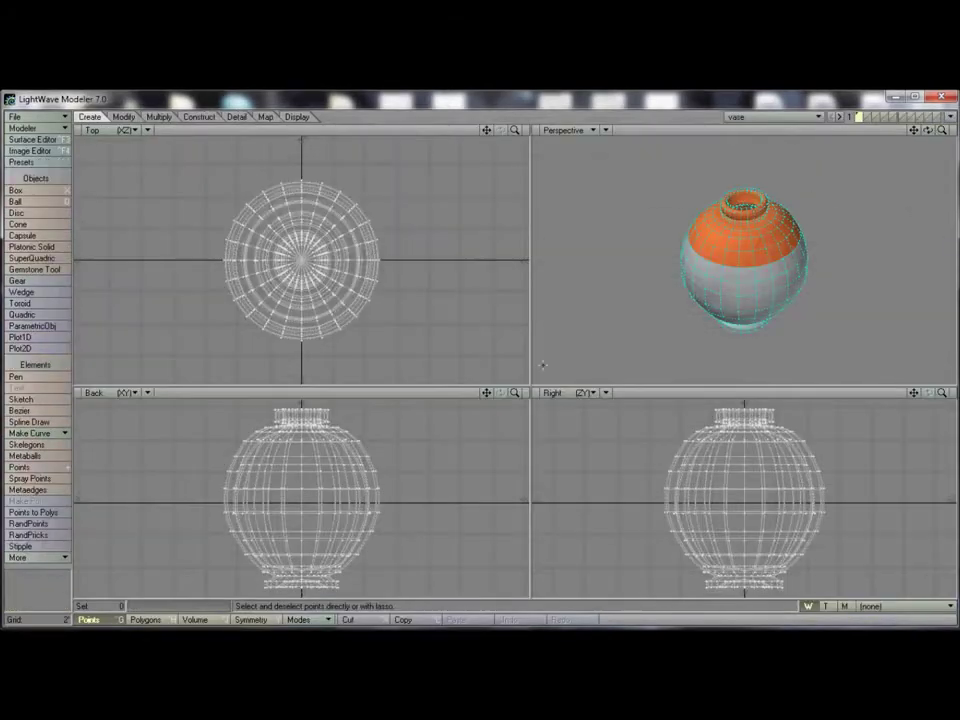
{"action": "key", "text": "F12"}
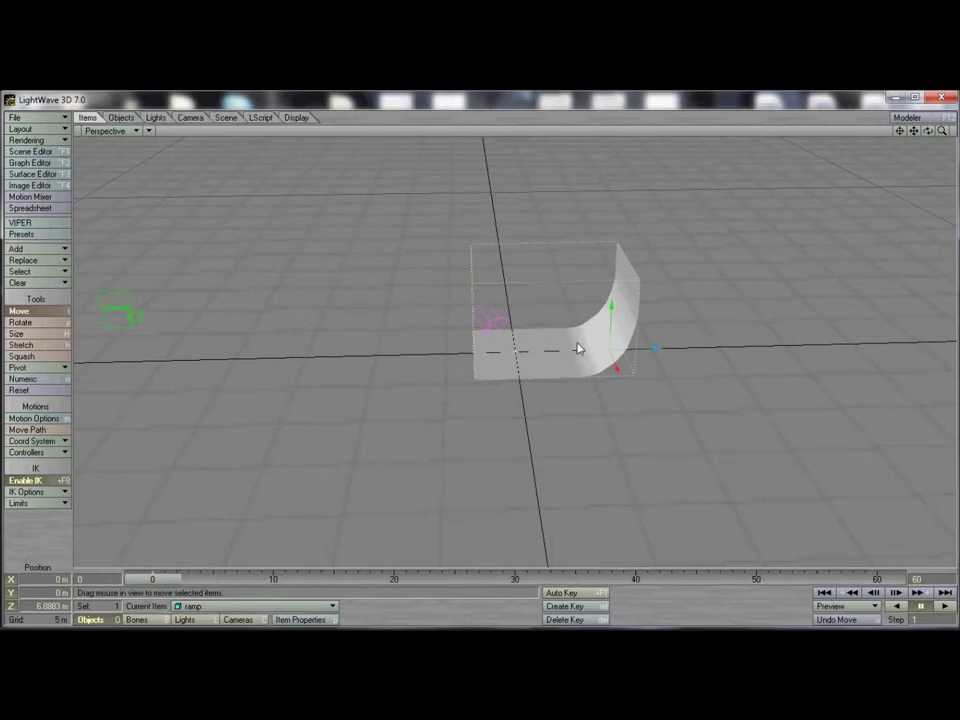
{"action": "key", "text": "Return"}
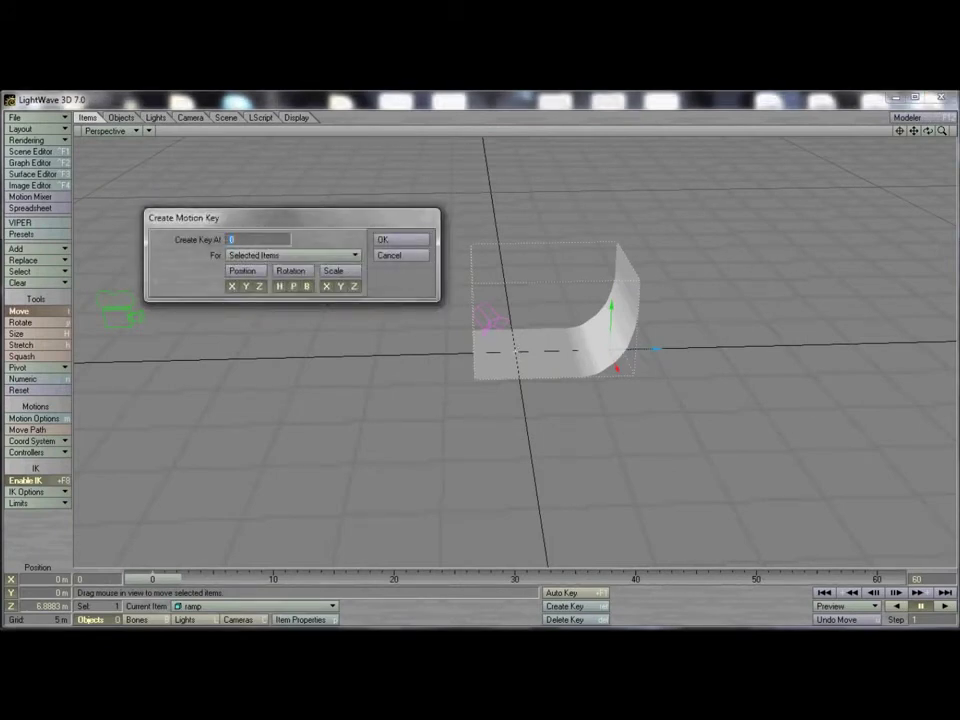
{"action": "left_click", "coordinate": [388, 241]}
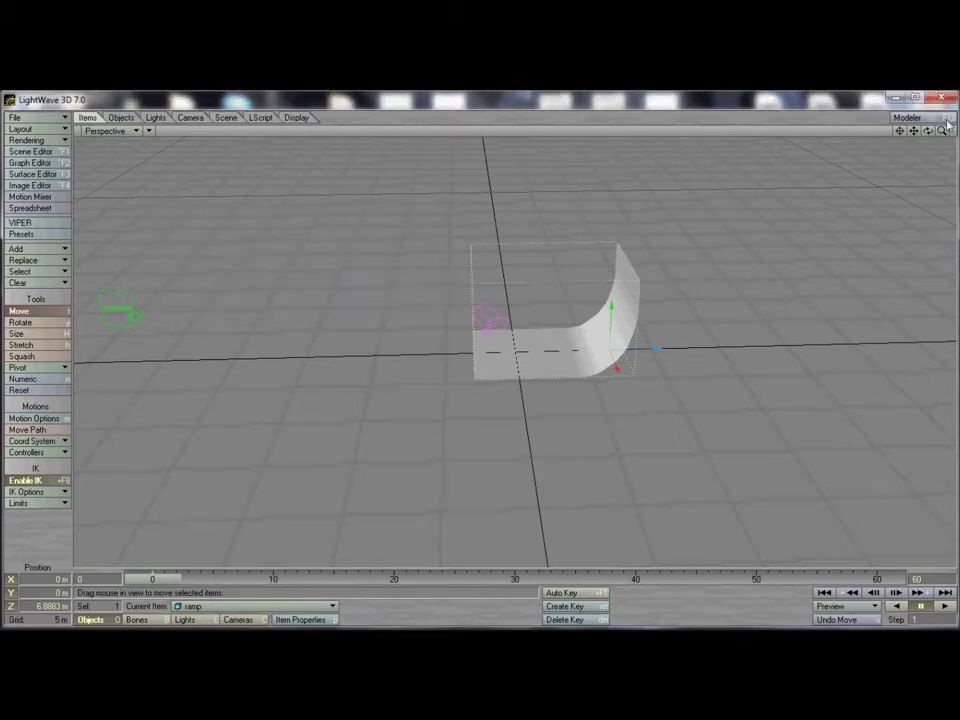
Load the vase object file from the Desktop into the scene with the ramp
{"action": "left_click_drag", "start_coordinate": [928, 131], "coordinate": [950, 133]}
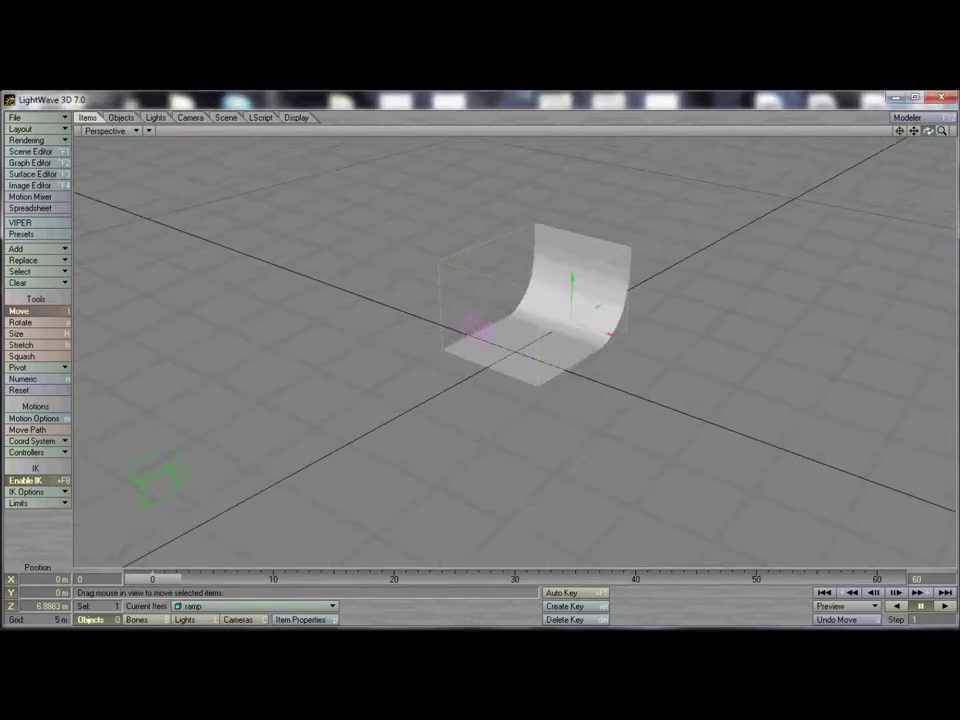
{"action": "left_click", "coordinate": [33, 117]}
{"action": "mouse_move", "coordinate": [52, 137]}
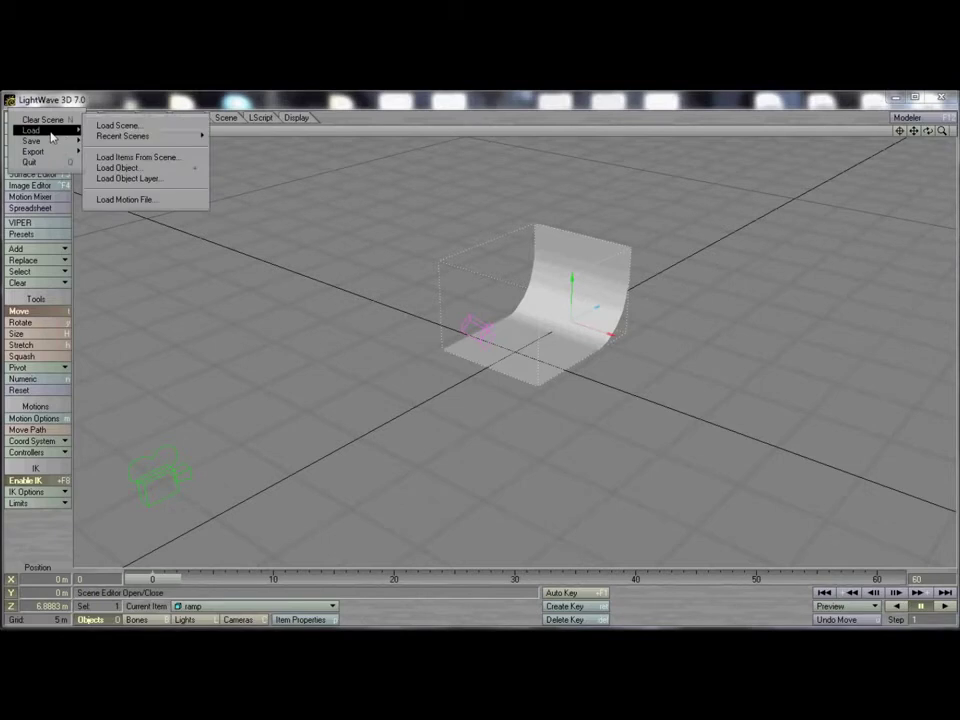
{"action": "left_click", "coordinate": [124, 167]}
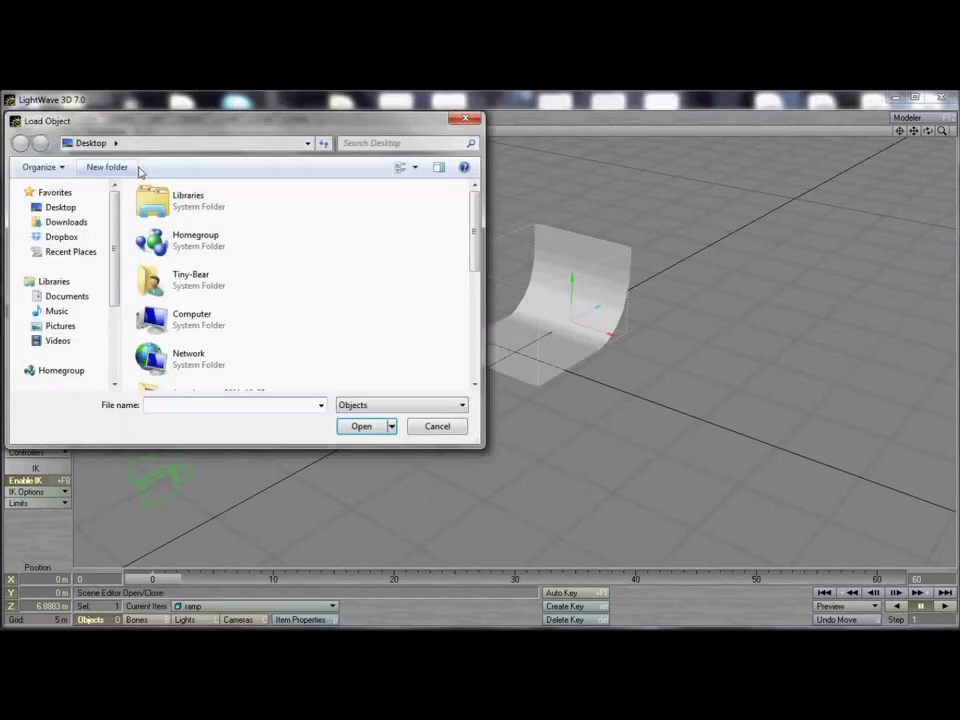
{"action": "left_click", "coordinate": [385, 321]}
{"action": "key", "text": "v"}
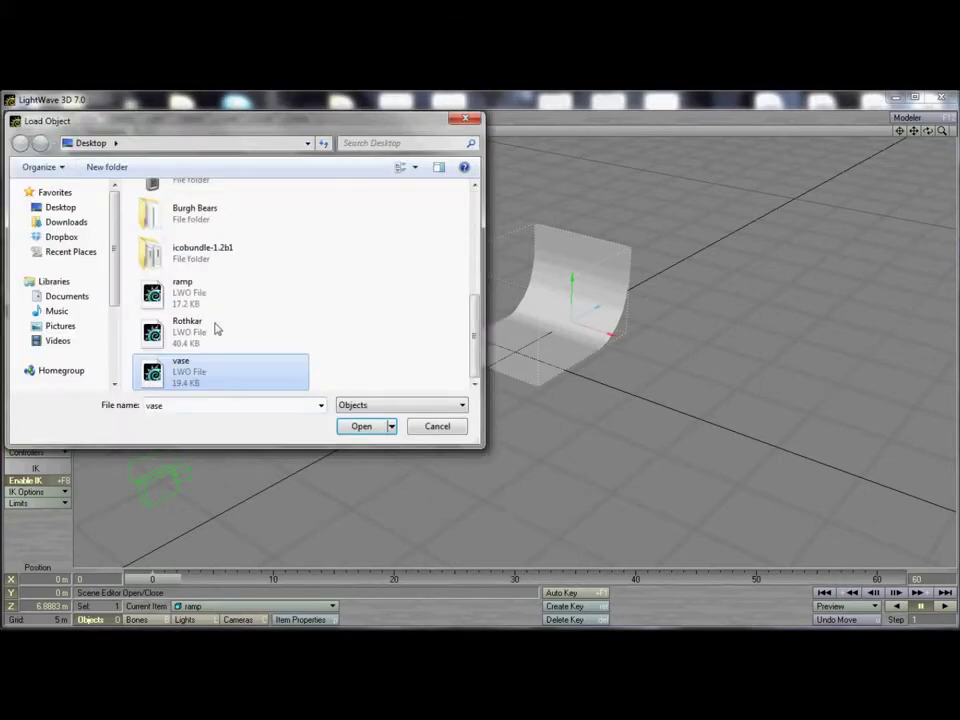
{"action": "double_click", "coordinate": [169, 376]}
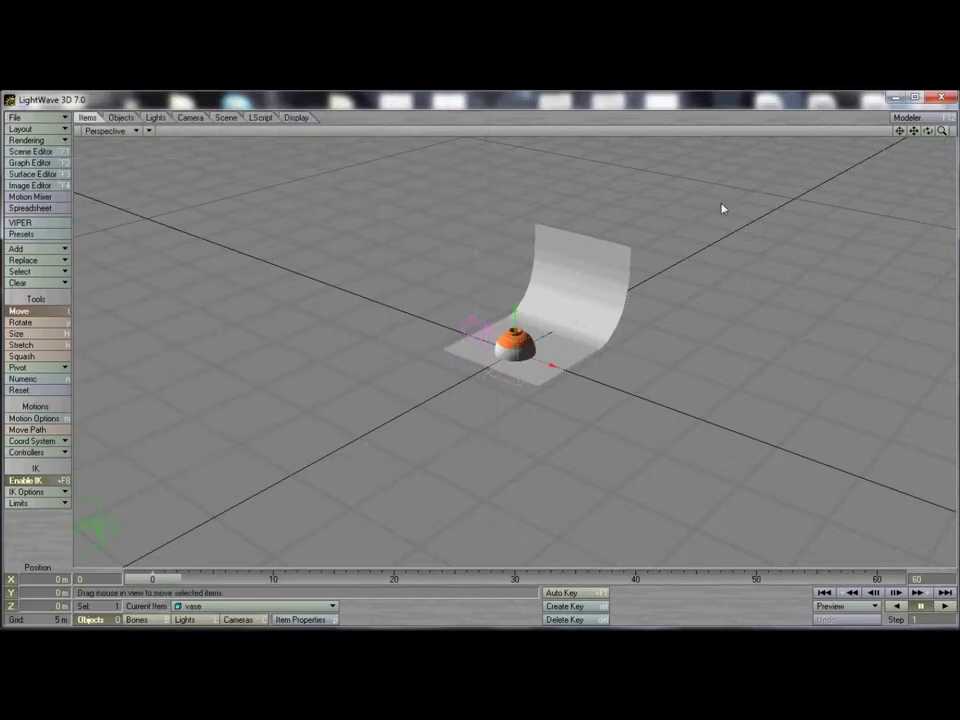
Switch to Modeler, move the whole vase straight up until its base rests on the ground axis, and return to Layout
{"action": "key", "text": "alt+Tab"}
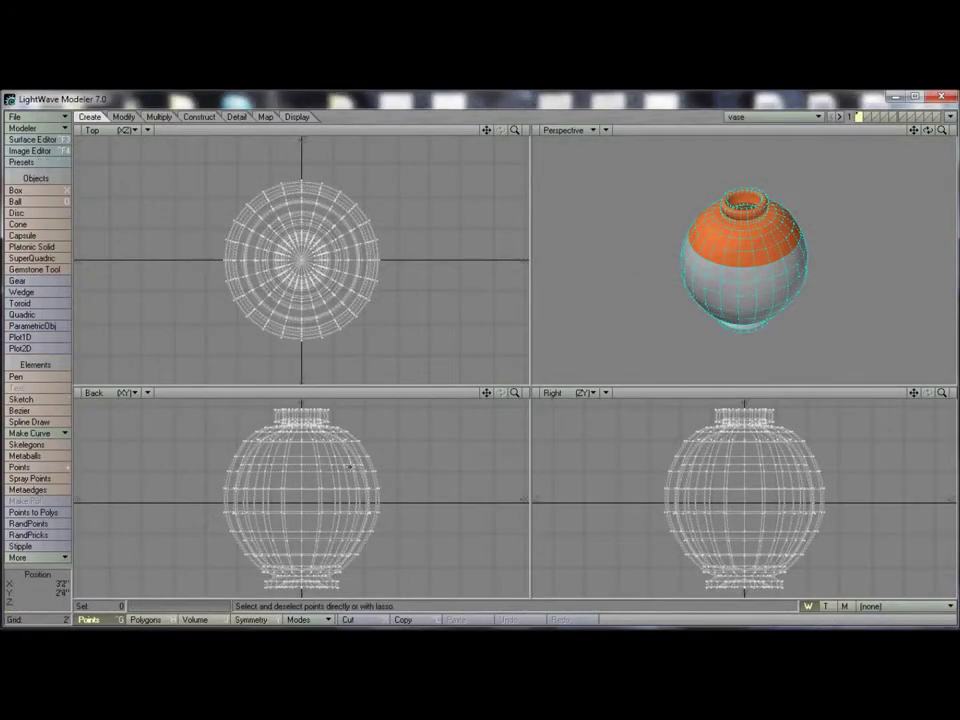
{"action": "key", "text": "t"}
{"action": "left_click_drag", "start_coordinate": [302, 563], "coordinate": [302, 475]}
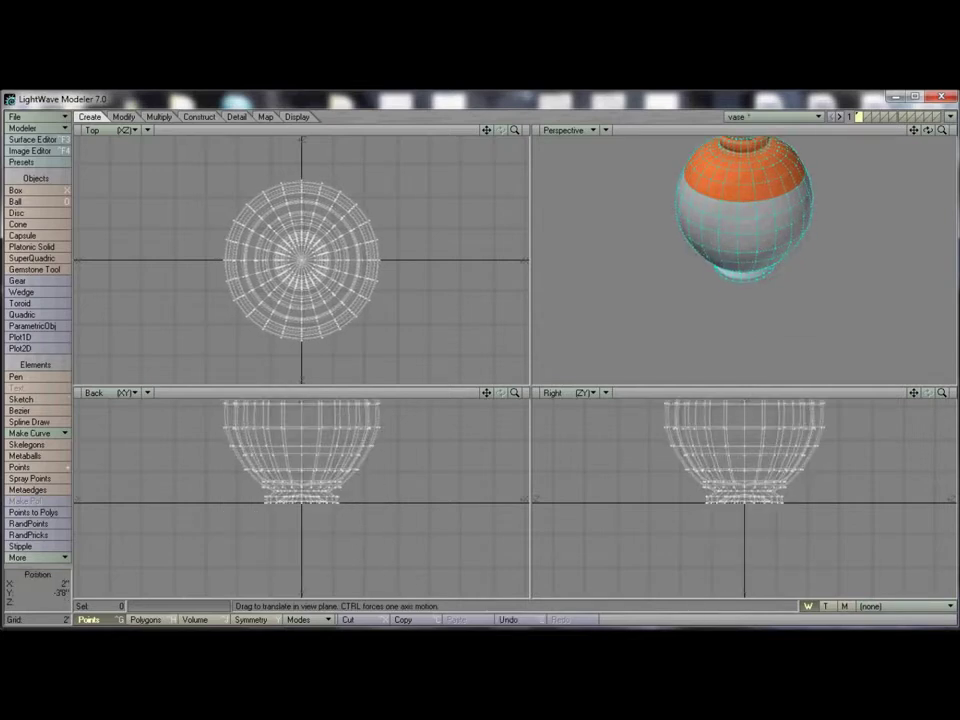
{"action": "key", "text": "alt+Tab"}
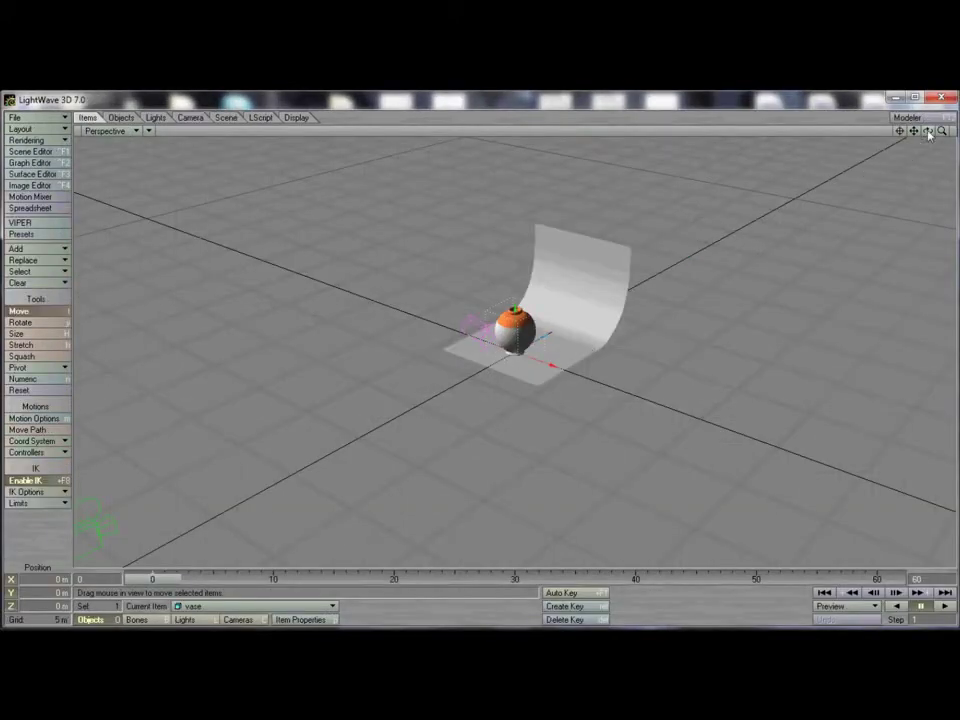
Save the Layout scene to the Desktop under the name scene
{"action": "mouse_move", "coordinate": [929, 133]}
{"action": "left_mouse_down"}
{"action": "mouse_move", "coordinate": [882, 140]}
{"action": "mouse_move", "coordinate": [926, 138]}
{"action": "mouse_move", "coordinate": [885, 150]}
{"action": "mouse_move", "coordinate": [840, 150]}
{"action": "mouse_move", "coordinate": [915, 145]}
{"action": "mouse_move", "coordinate": [850, 155]}
{"action": "left_mouse_up"}
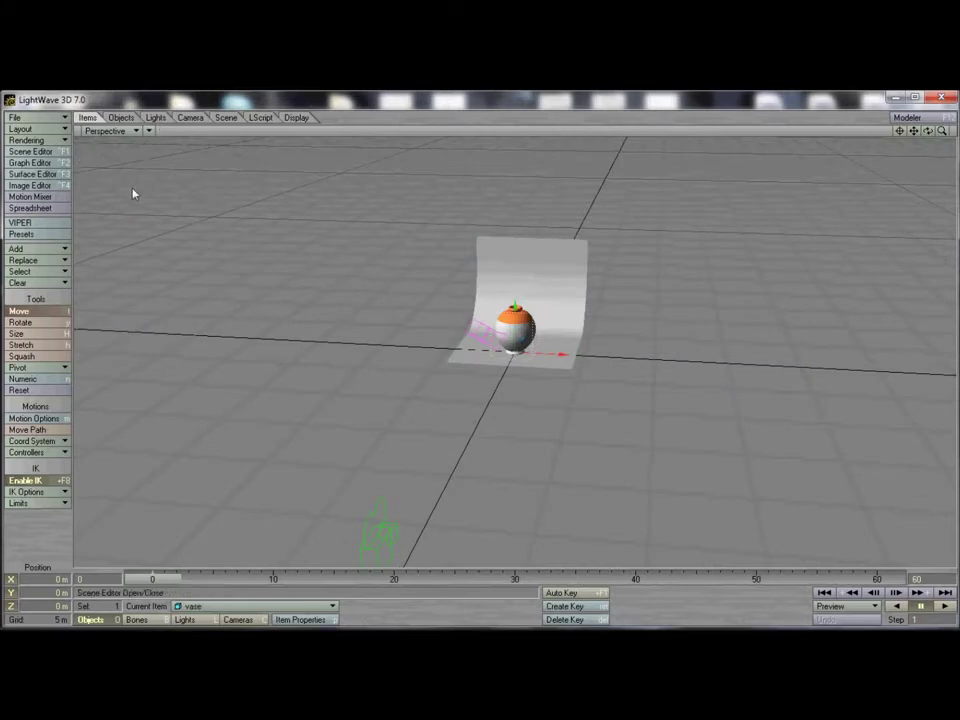
{"action": "key", "text": "shift+s"}
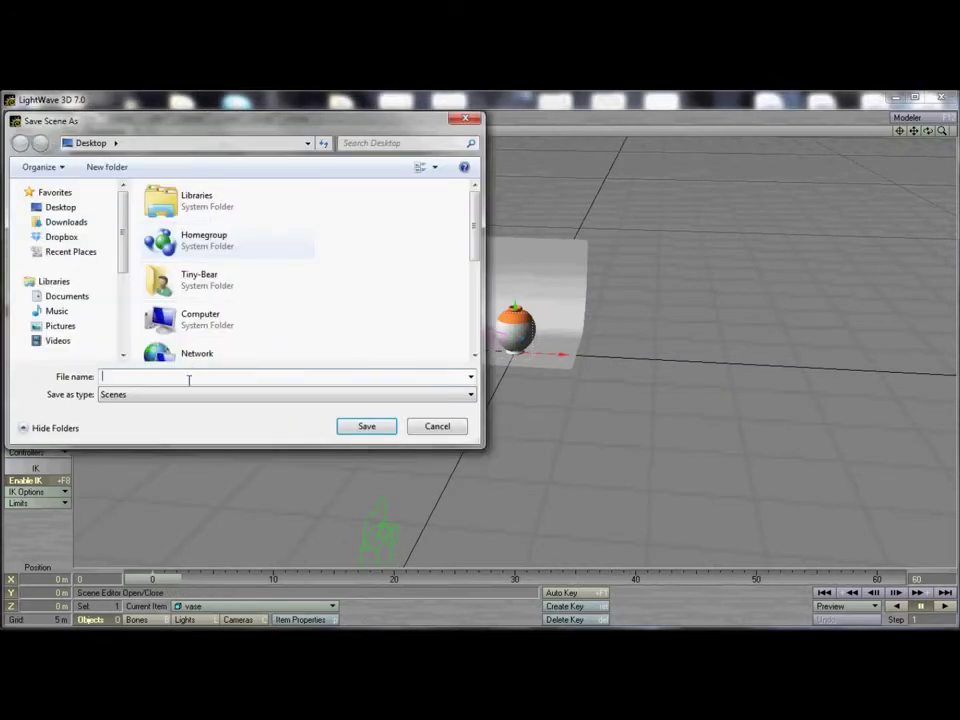
{"action": "type", "text": "scene"}
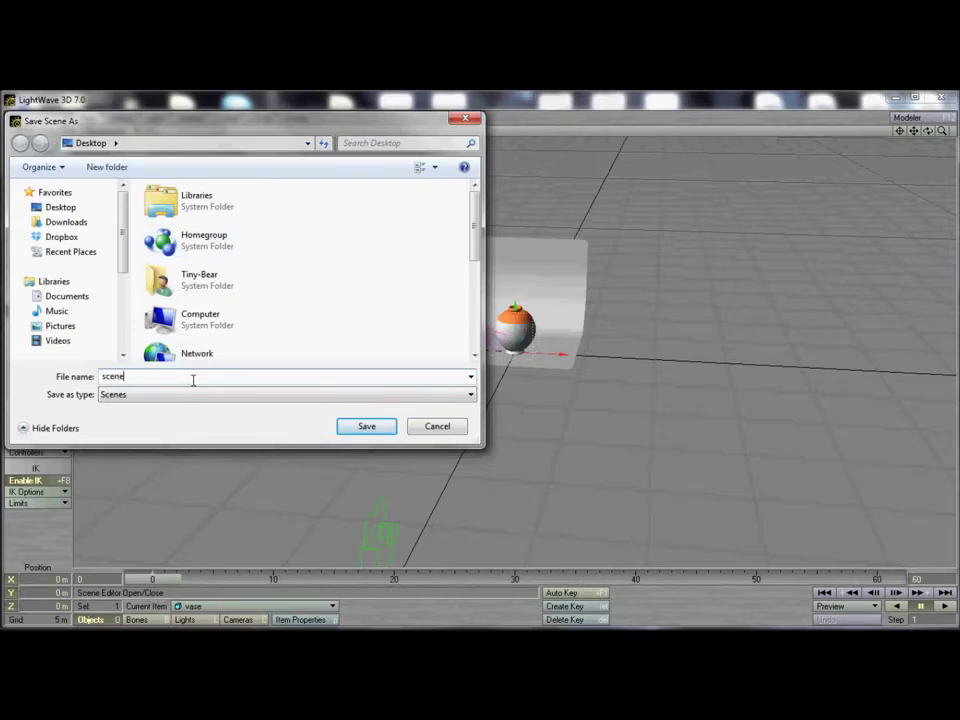
{"action": "left_click", "coordinate": [366, 427]}
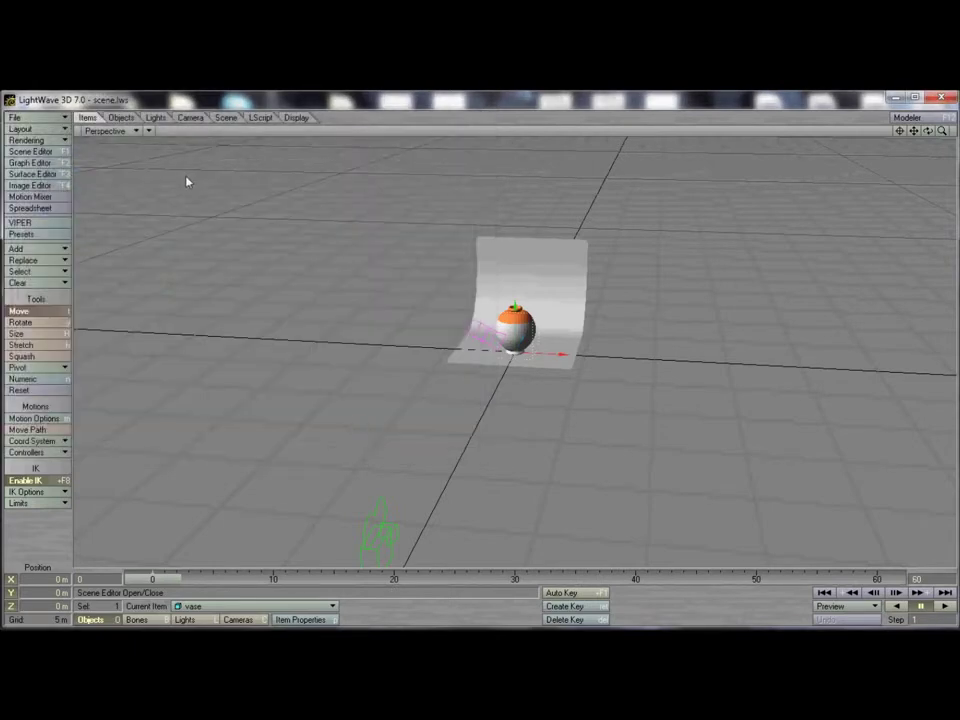
Change the viewport layout to 2 Top, 1 Bottom and make the upper pair of viewports taller
{"action": "key", "text": "d"}
{"action": "left_click", "coordinate": [775, 199]}
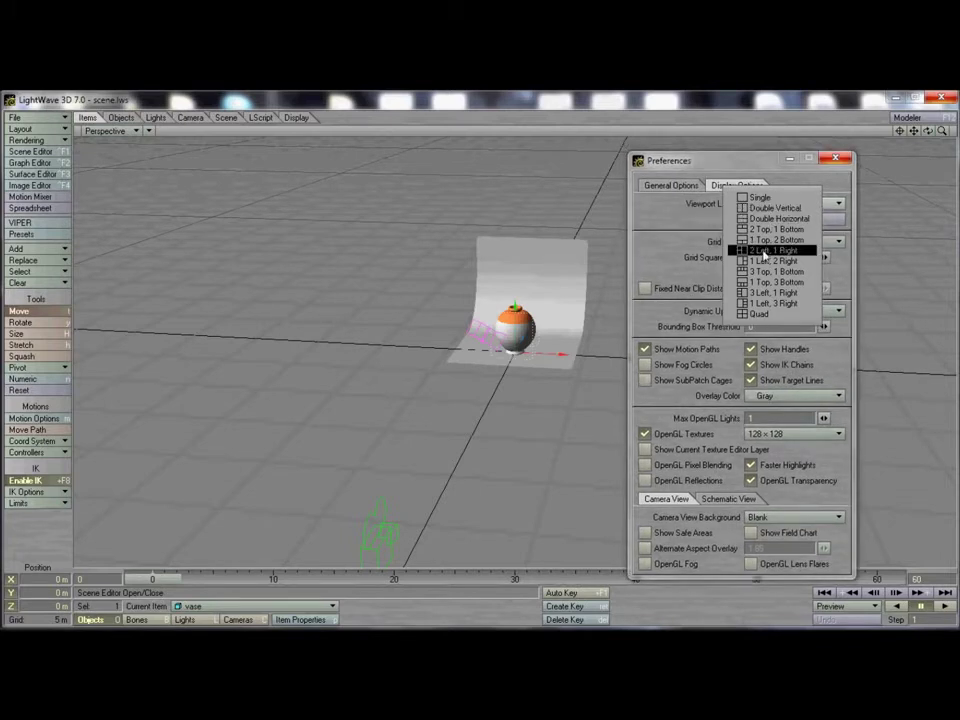
{"action": "left_click", "coordinate": [766, 231]}
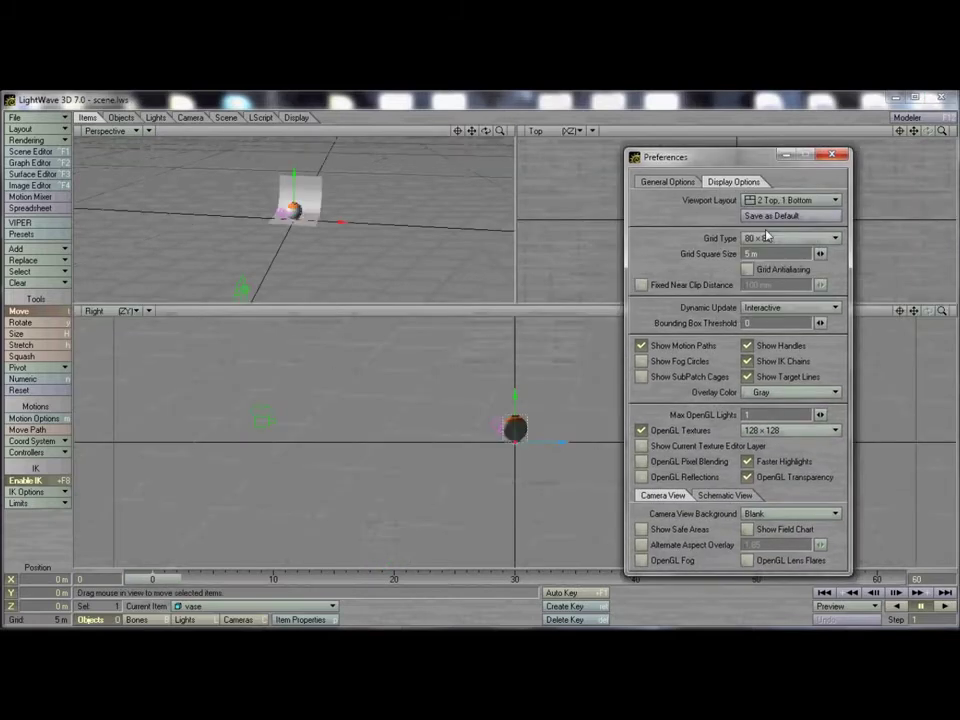
{"action": "left_click", "coordinate": [834, 156]}
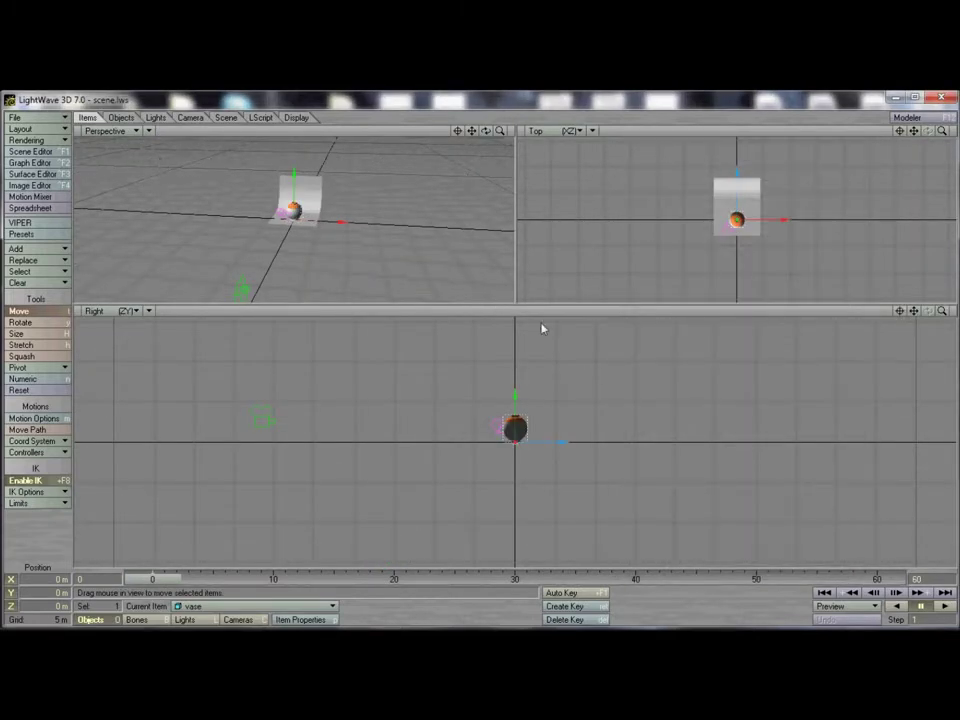
{"action": "left_click_drag", "start_coordinate": [517, 310], "coordinate": [516, 354]}
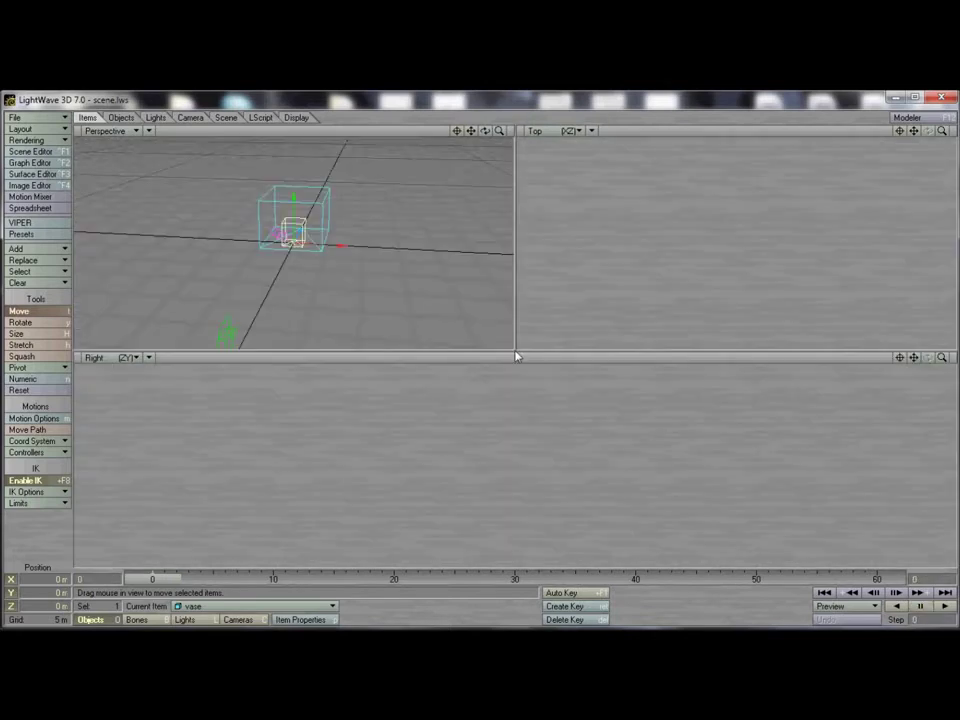
Change the Right viewport to Perspective, the Top viewport to Camera View and the original Perspective viewport to Light View
{"action": "left_click", "coordinate": [133, 358]}
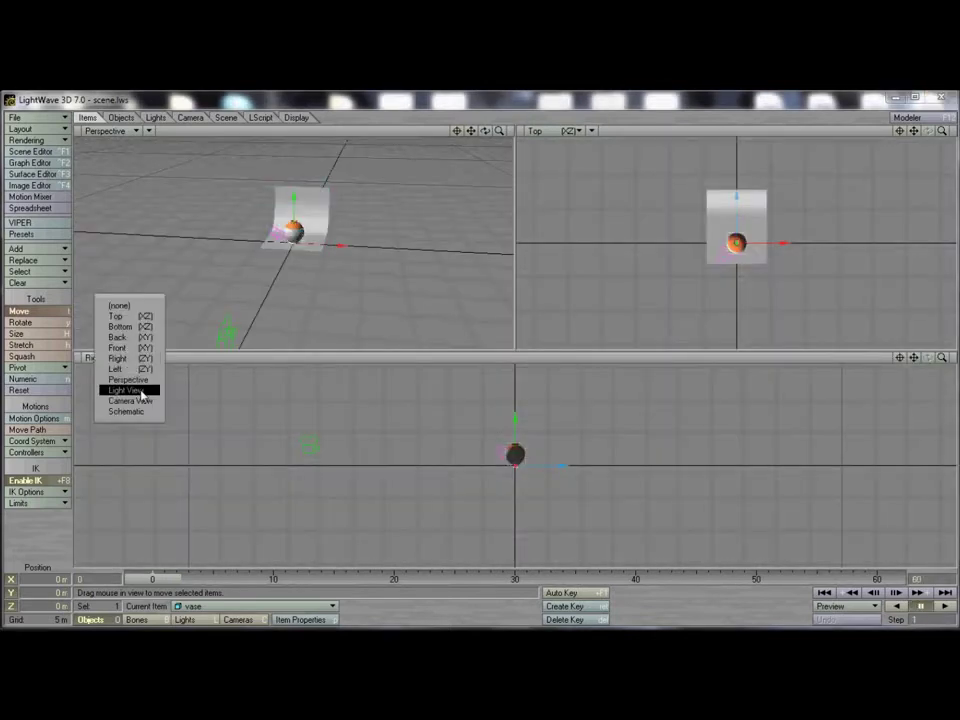
{"action": "left_click", "coordinate": [128, 380]}
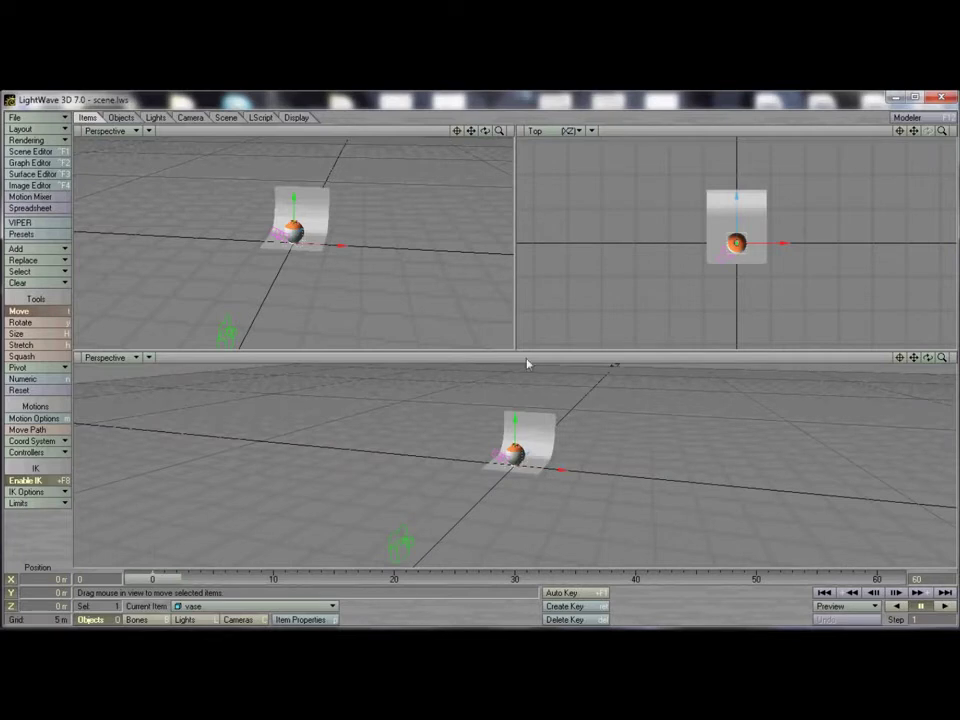
{"action": "left_click", "coordinate": [551, 131]}
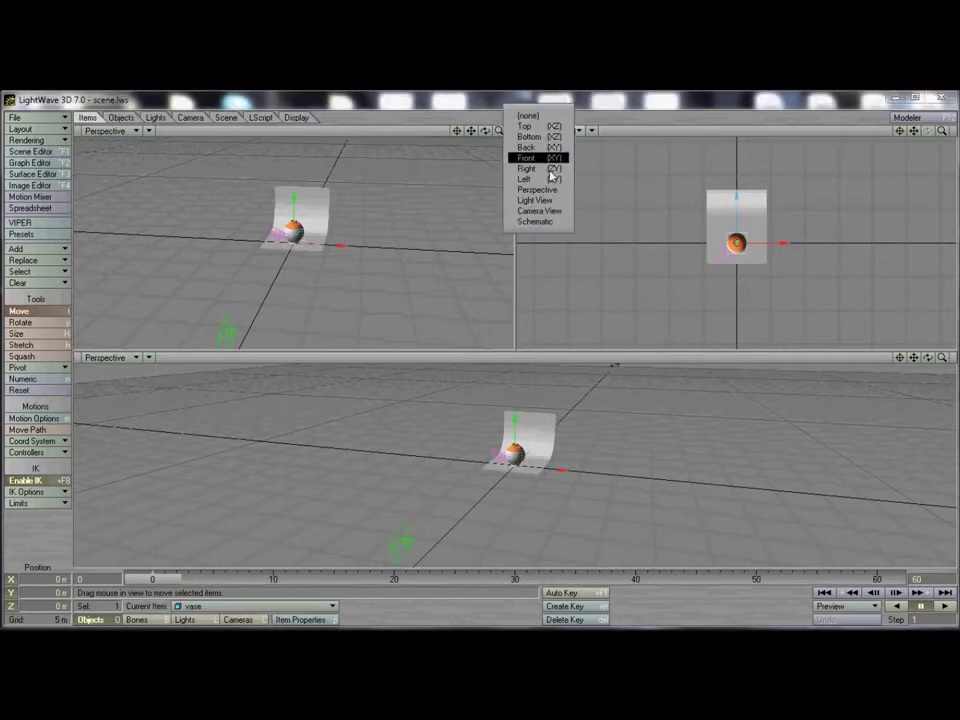
{"action": "left_click", "coordinate": [542, 212]}
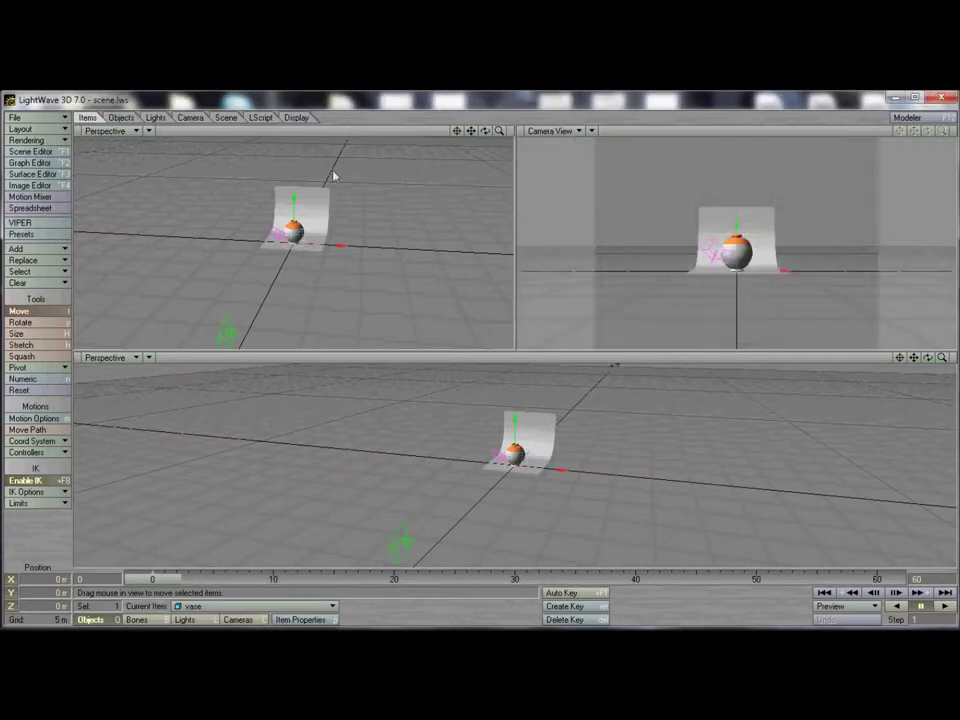
{"action": "left_click", "coordinate": [110, 131]}
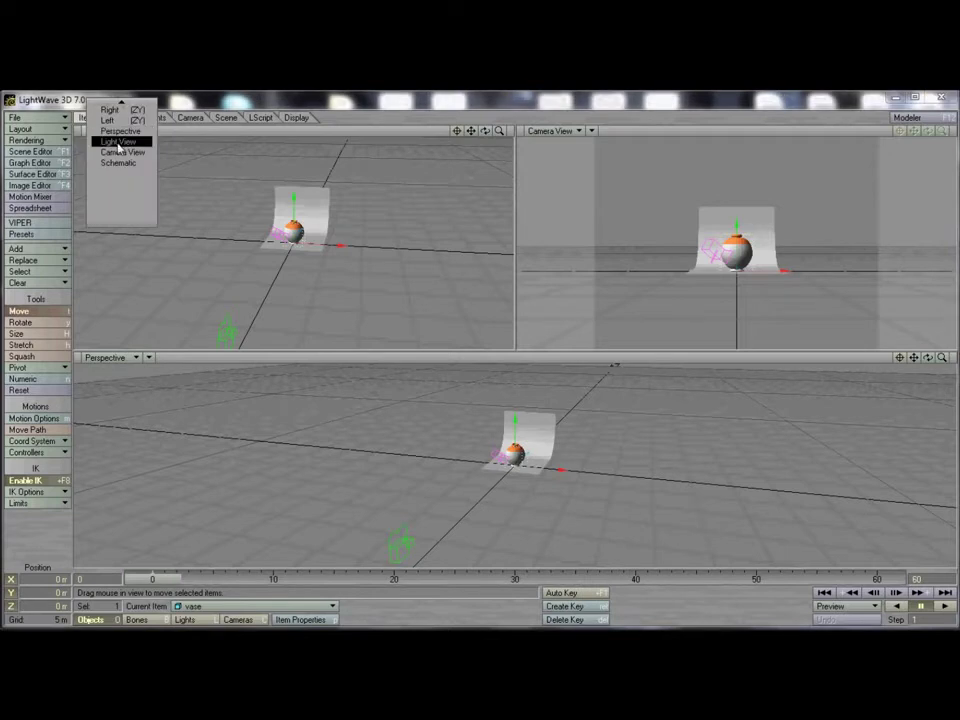
{"action": "left_click", "coordinate": [116, 140]}
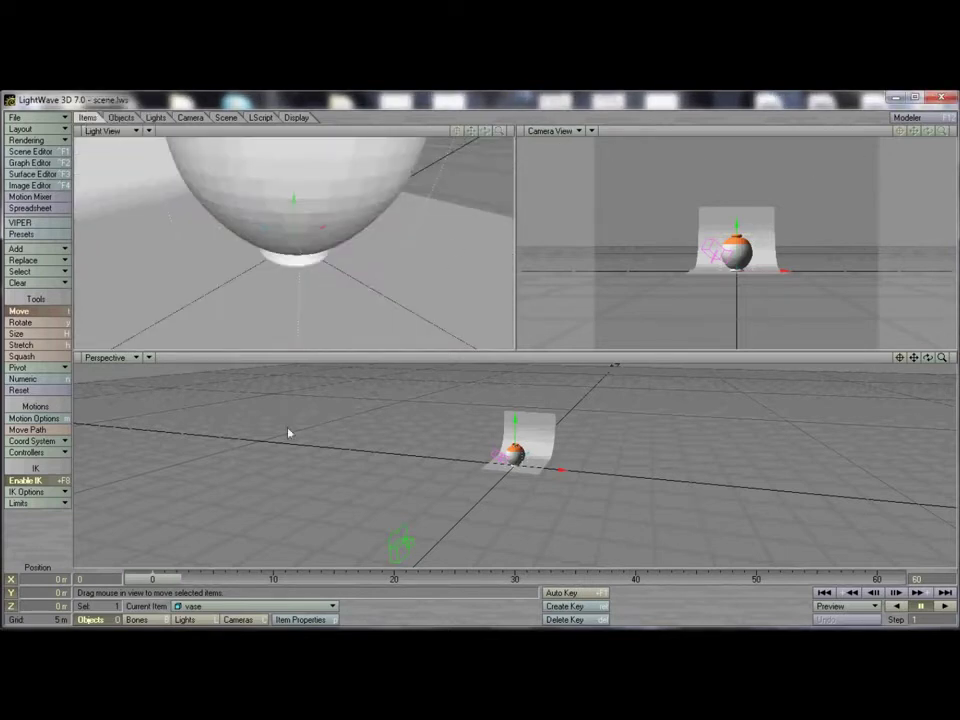
Move the camera close to the vase and raise it, to about X 0.7 m, Y 4.94 m, Z -7.43 m
{"action": "left_click", "coordinate": [240, 620]}
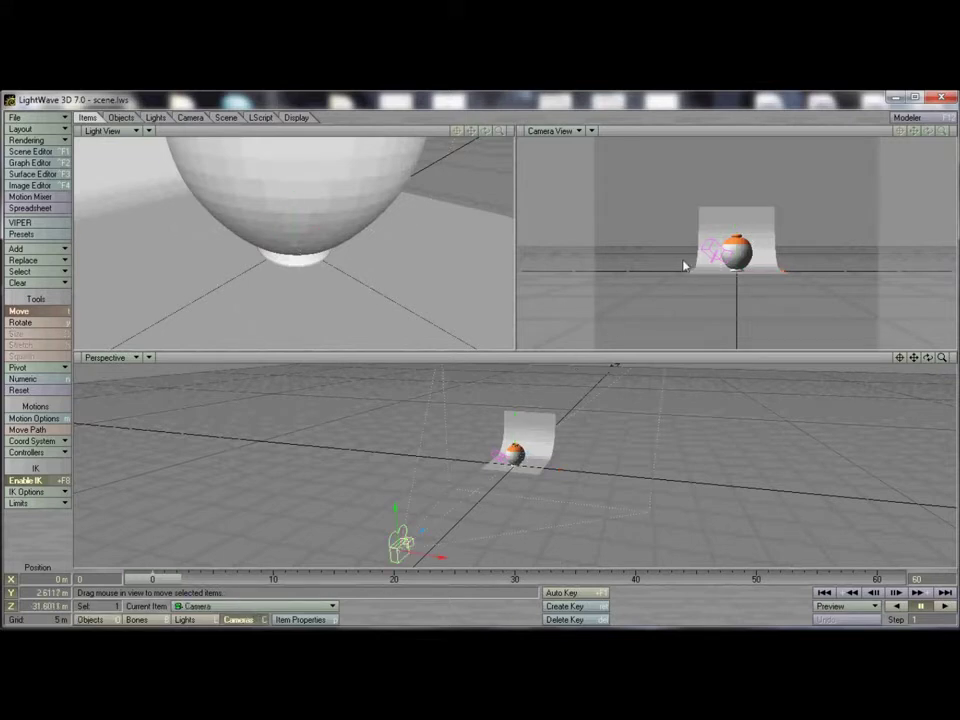
{"action": "mouse_move", "coordinate": [741, 298]}
{"action": "left_mouse_down"}
{"action": "mouse_move", "coordinate": [728, 326]}
{"action": "mouse_move", "coordinate": [722, 192]}
{"action": "left_mouse_up"}
{"action": "left_click_drag", "start_coordinate": [399, 550], "coordinate": [404, 534]}
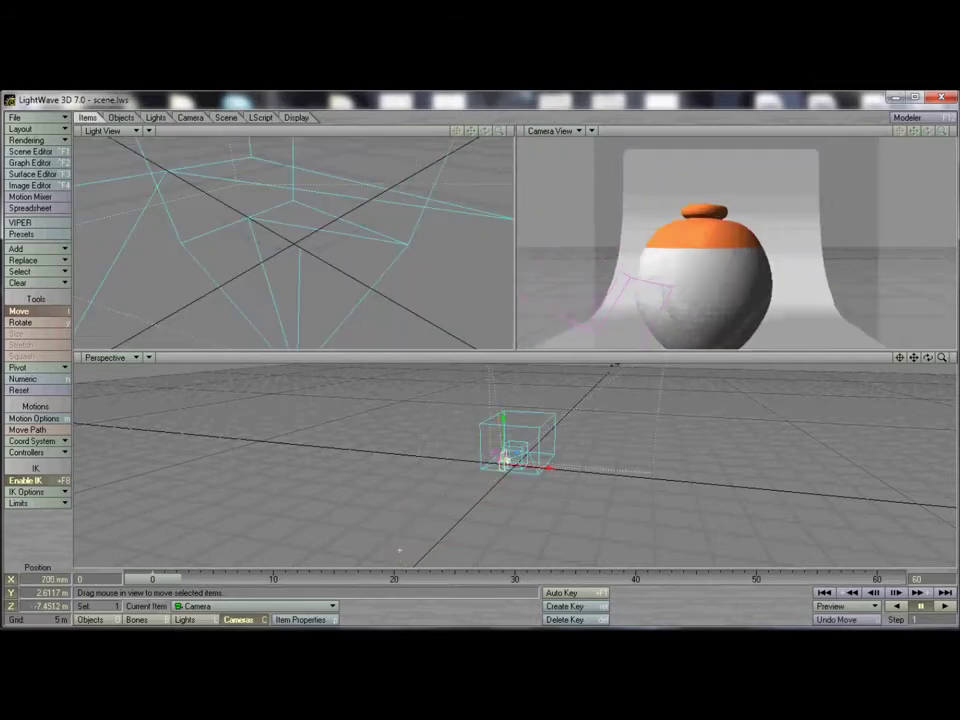
{"action": "right_click_drag", "start_coordinate": [399, 550], "coordinate": [399, 486]}
{"action": "right_click_drag", "start_coordinate": [726, 341], "coordinate": [726, 330]}
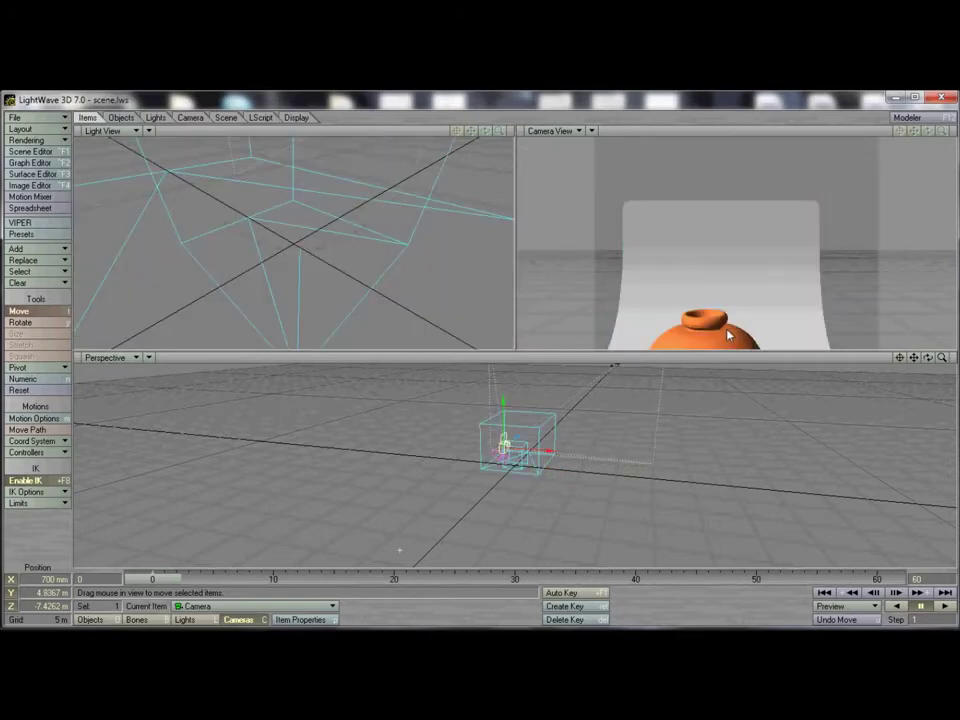
Rotate the camera down towards the vase, to about -8.8° heading and 24.3° pitch
{"action": "key", "text": "y"}
{"action": "left_click_drag", "start_coordinate": [756, 280], "coordinate": [727, 383]}
{"action": "mouse_move", "coordinate": [399, 550]}
{"action": "left_mouse_down"}
{"action": "mouse_move", "coordinate": [395, 574]}
{"action": "mouse_move", "coordinate": [396, 557]}
{"action": "mouse_move", "coordinate": [376, 582]}
{"action": "left_mouse_up"}
{"action": "left_click_drag", "start_coordinate": [764, 148], "coordinate": [764, 146]}
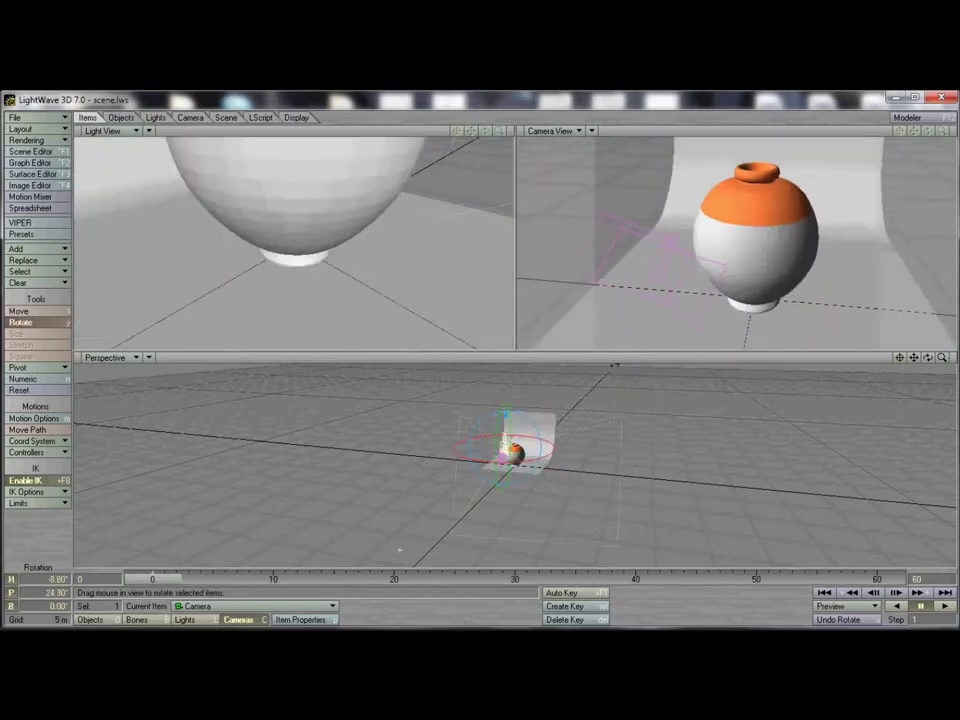
Shift the camera to about X 1.34 m, Z -6.64 m to centre the vase, and create a motion key at frame 0
{"action": "key", "text": "t"}
{"action": "left_click_drag", "start_coordinate": [748, 296], "coordinate": [778, 296]}
{"action": "left_click_drag", "start_coordinate": [399, 550], "coordinate": [399, 550]}
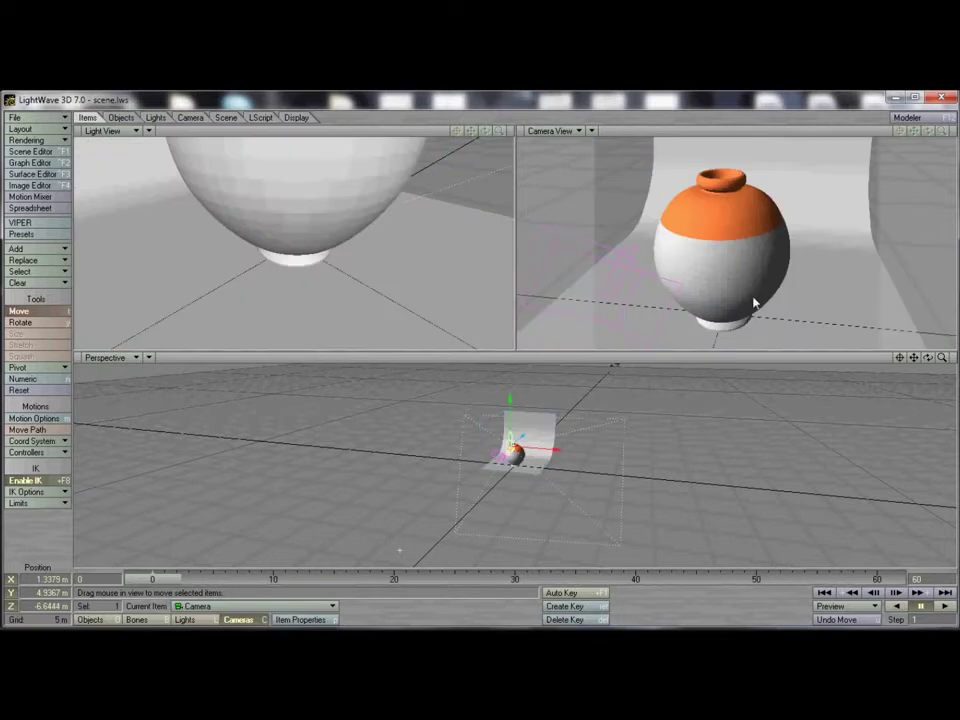
{"action": "key", "text": "Return"}
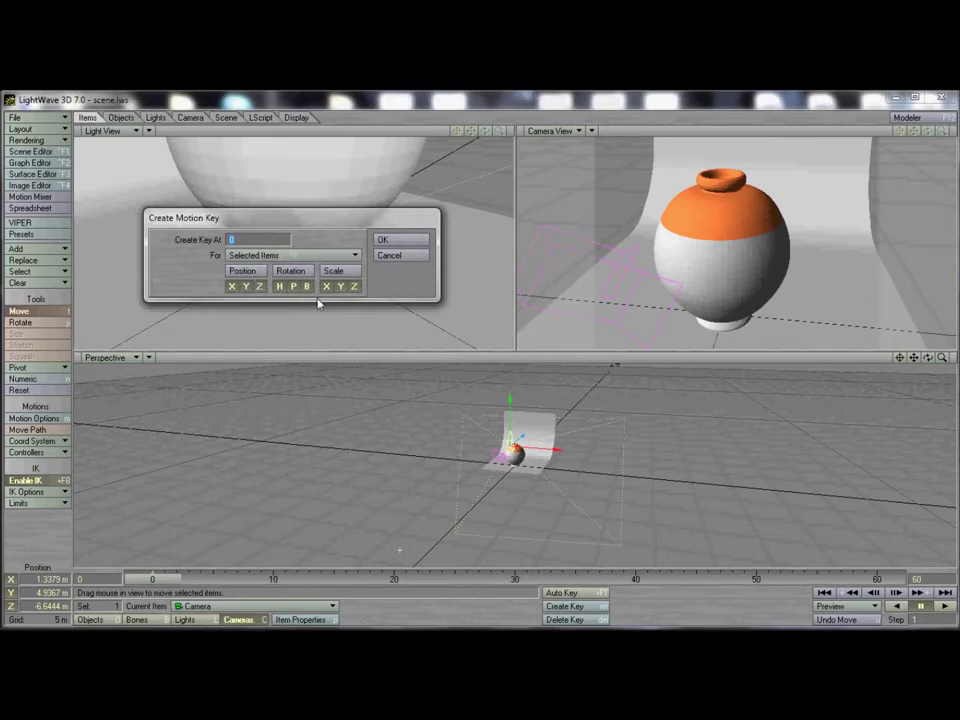
{"action": "key", "text": "Return"}
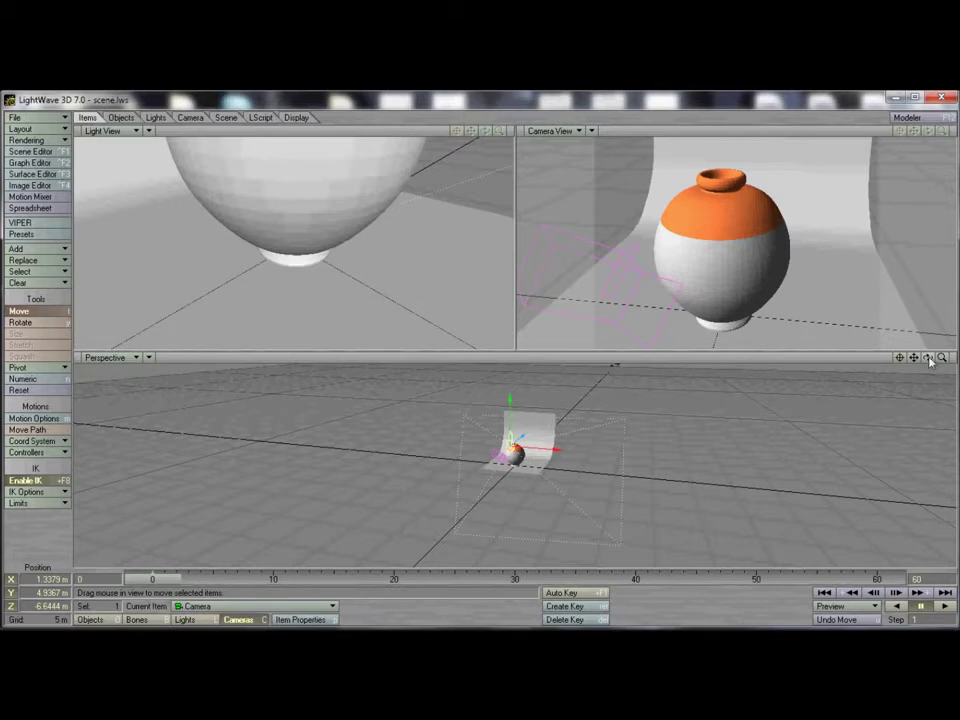
Stretch the ramp to a scale of about 3.8 in X, 1.85 in Y and 2.62 in Z
{"action": "mouse_move", "coordinate": [929, 359]}
{"action": "left_mouse_down"}
{"action": "mouse_move", "coordinate": [945, 362]}
{"action": "mouse_move", "coordinate": [925, 355]}
{"action": "left_mouse_up"}
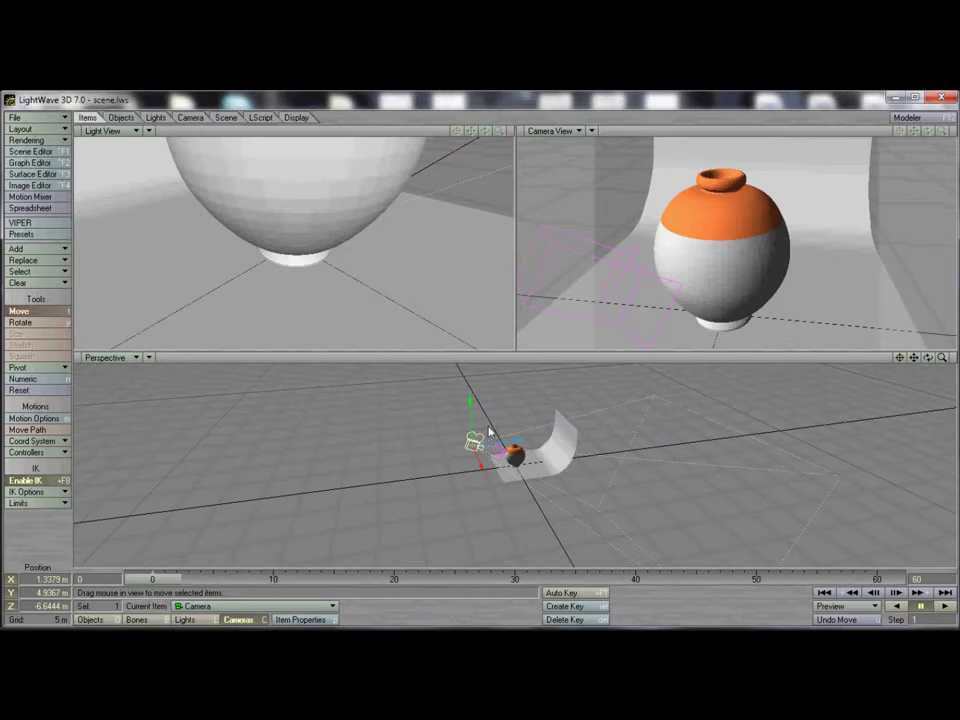
{"action": "left_click", "coordinate": [90, 619]}
{"action": "left_click", "coordinate": [218, 606]}
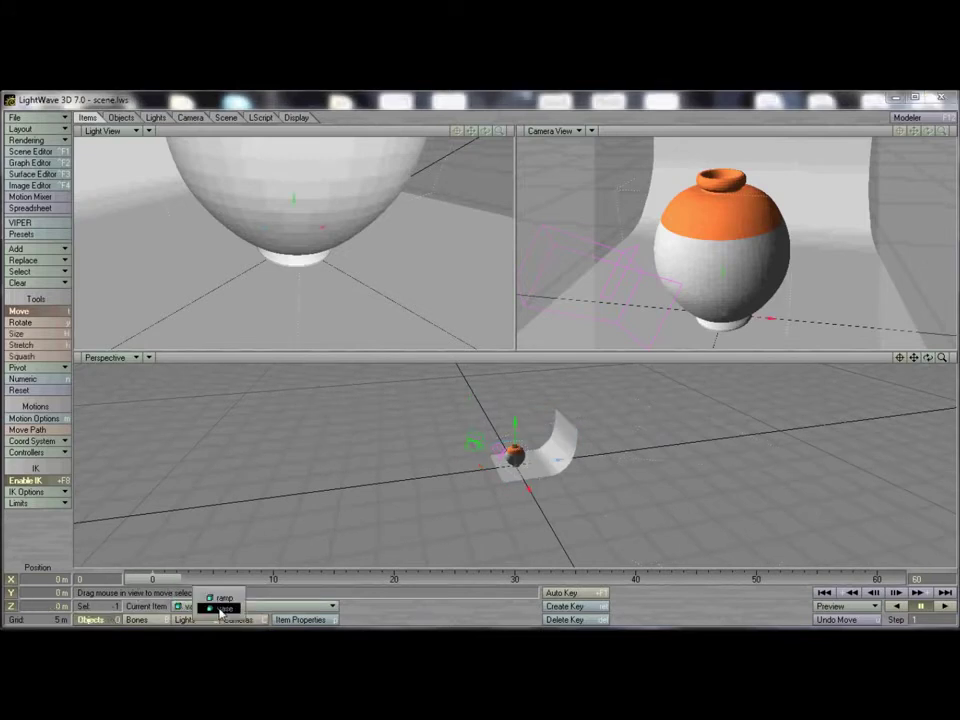
{"action": "left_click", "coordinate": [220, 598]}
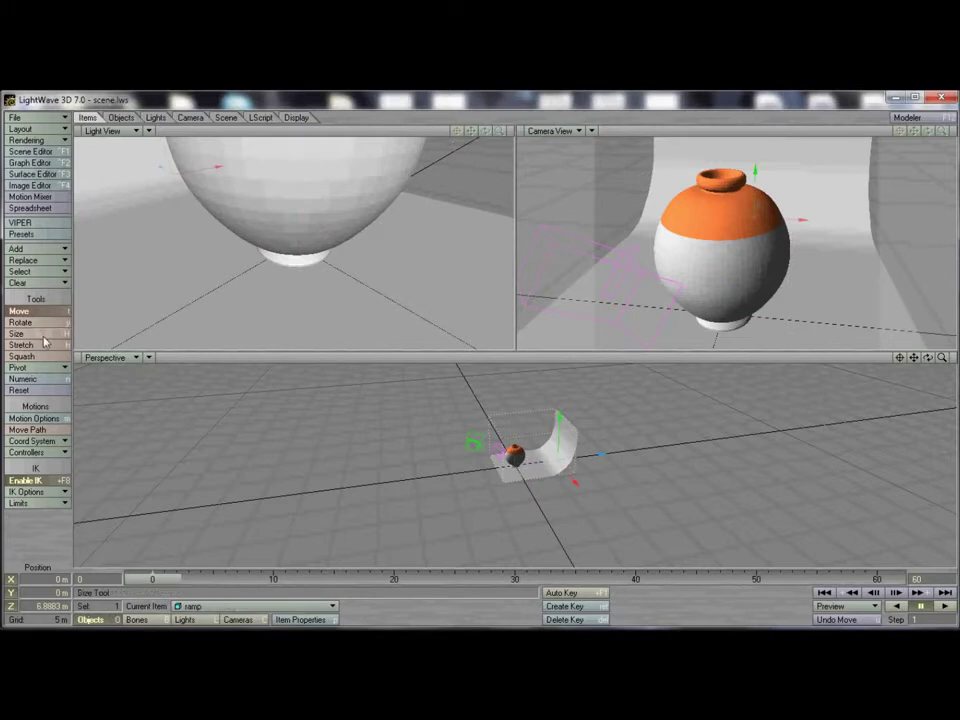
{"action": "left_click", "coordinate": [42, 346]}
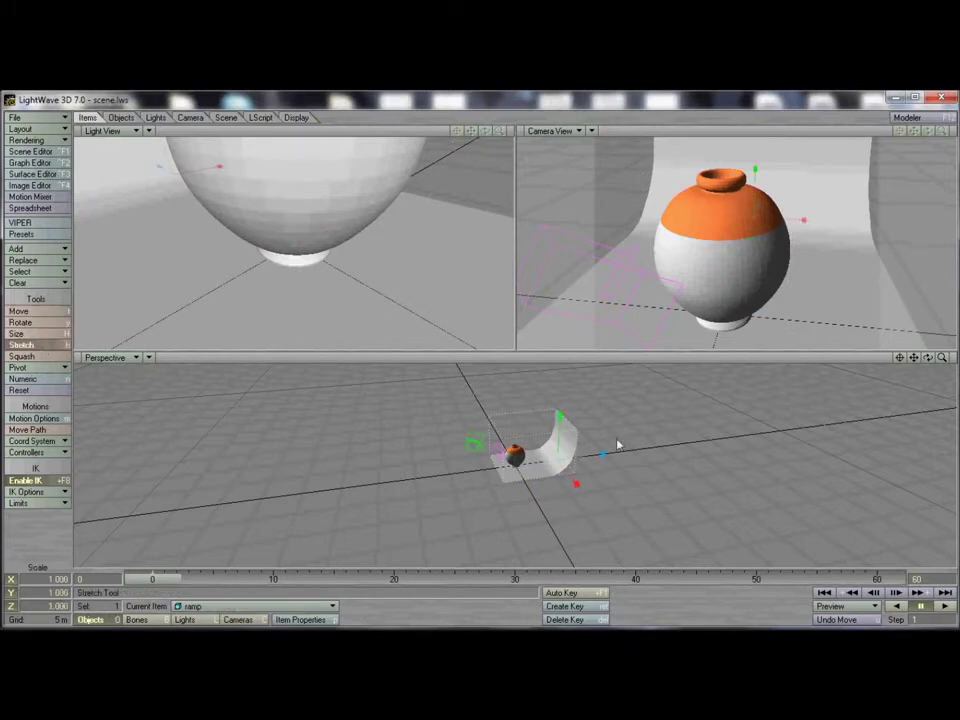
{"action": "left_click_drag", "start_coordinate": [577, 490], "coordinate": [691, 489]}
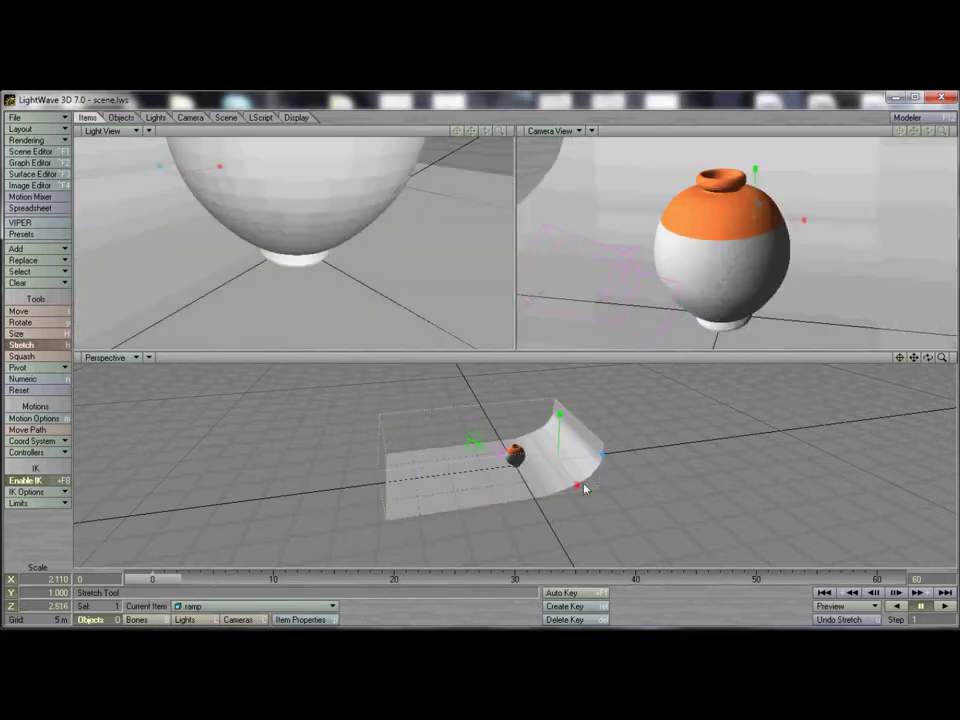
{"action": "mouse_move", "coordinate": [582, 488]}
{"action": "left_mouse_down"}
{"action": "mouse_move", "coordinate": [545, 460]}
{"action": "mouse_move", "coordinate": [562, 411]}
{"action": "mouse_move", "coordinate": [562, 352]}
{"action": "left_mouse_up"}
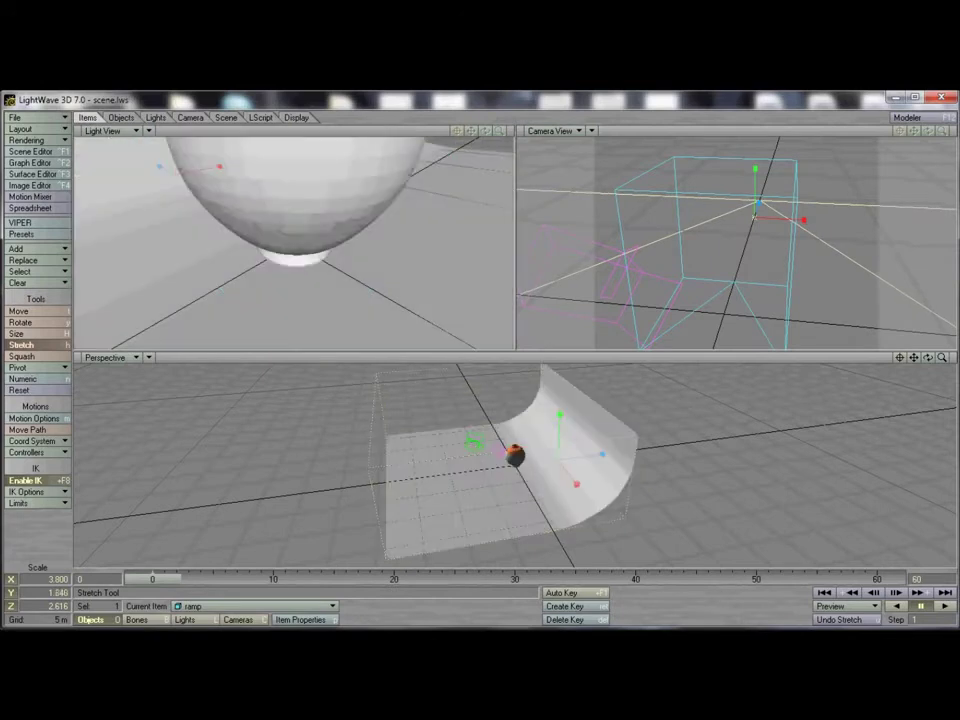
Move the stretched ramp back behind the vase to about Z 20.06 m and create a motion key at frame 0
{"action": "key", "text": "t"}
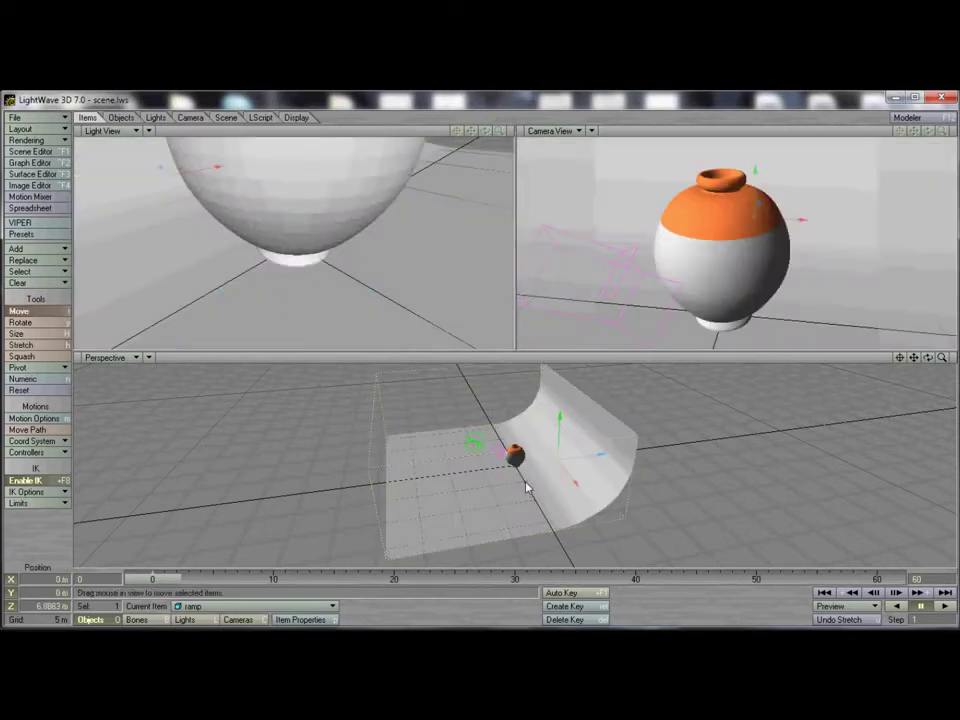
{"action": "left_click_drag", "start_coordinate": [598, 456], "coordinate": [674, 445]}
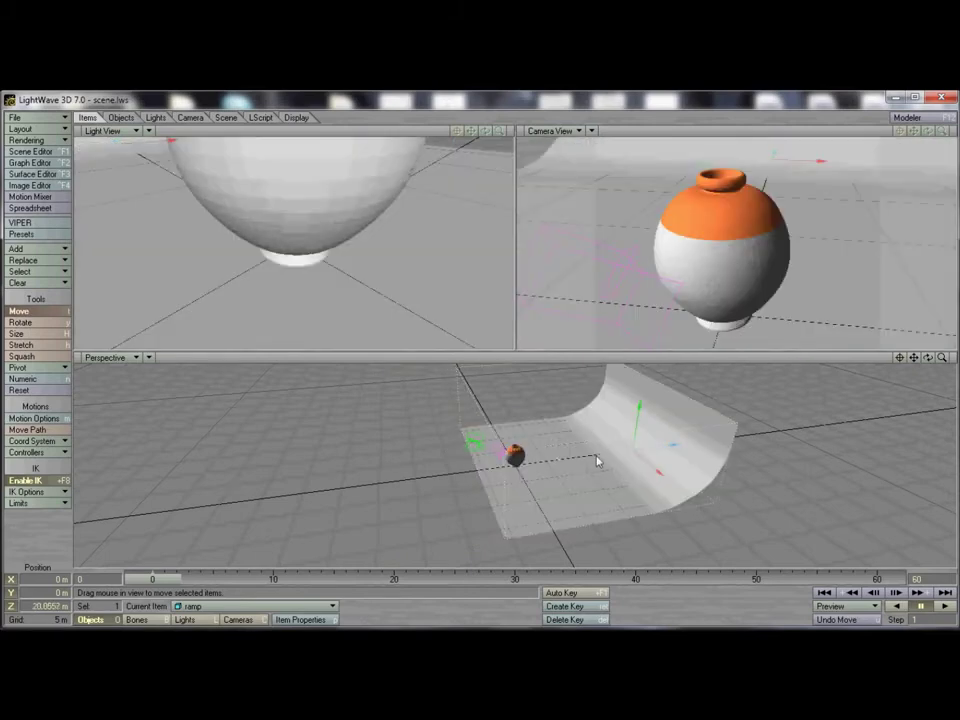
{"action": "key", "text": "Return"}
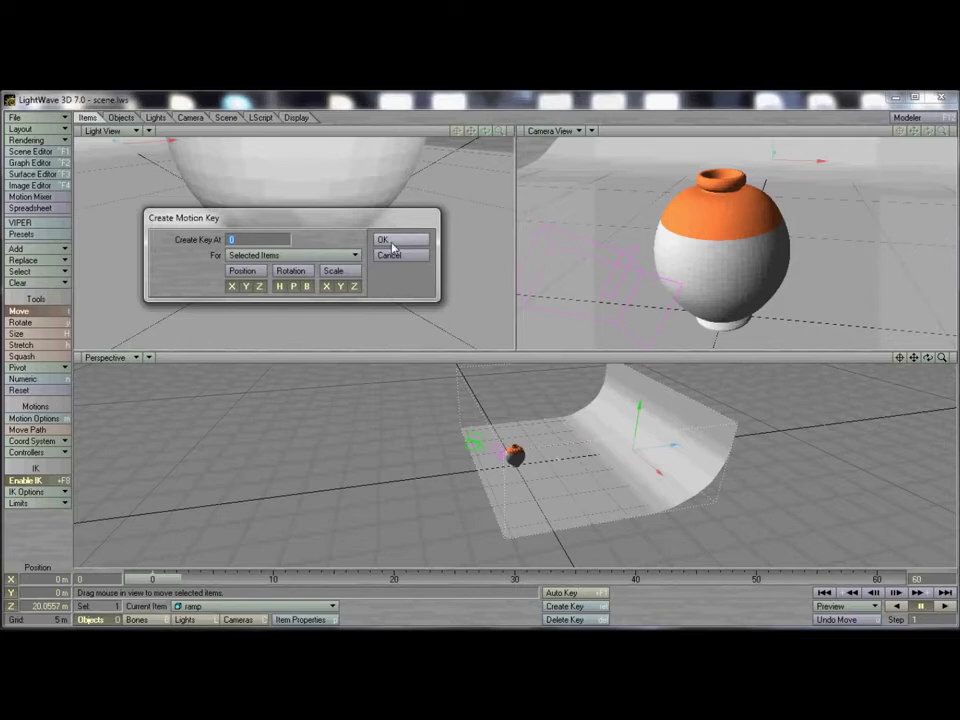
{"action": "left_click", "coordinate": [395, 243]}
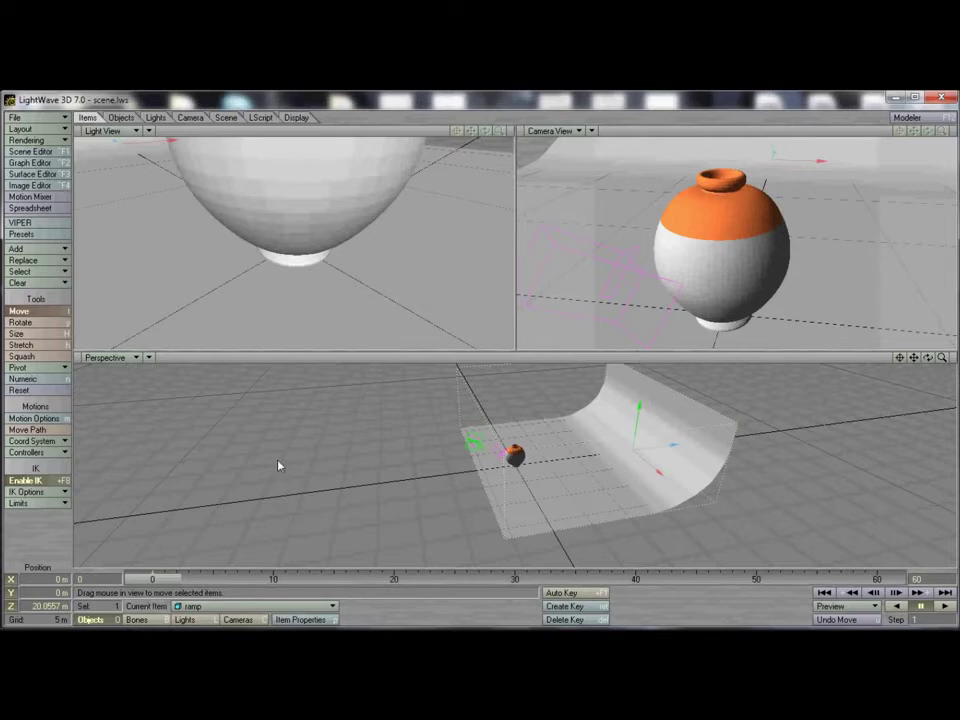
Move the light back and up until the whole vase fits its view, at about X -6.38 m, Y 9.53 m, Z -7.48 m
{"action": "left_click", "coordinate": [194, 620]}
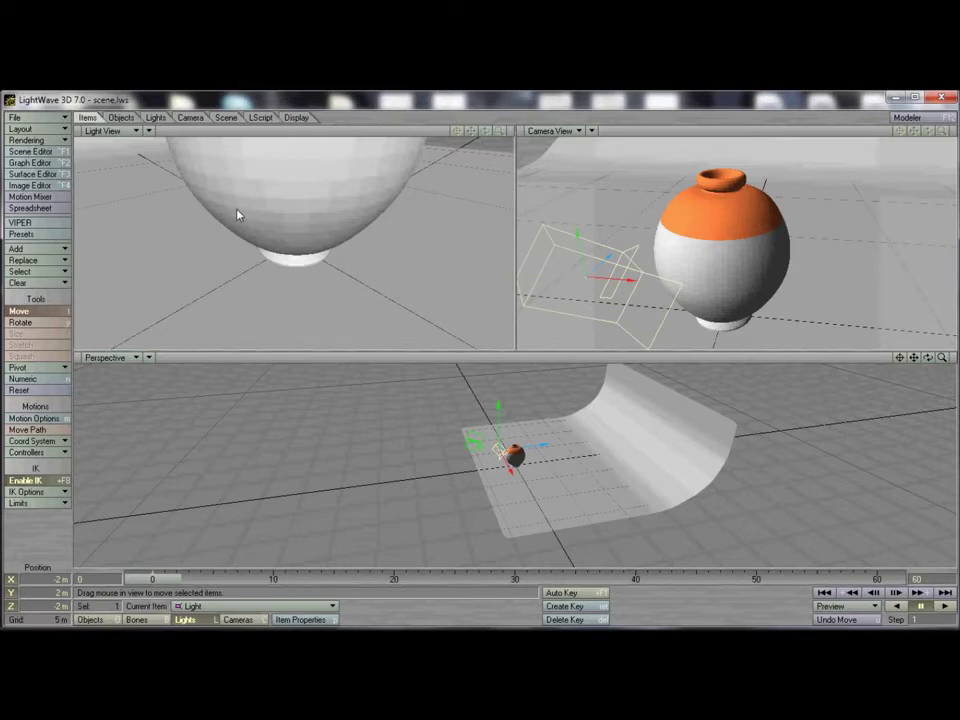
{"action": "left_click", "coordinate": [268, 258]}
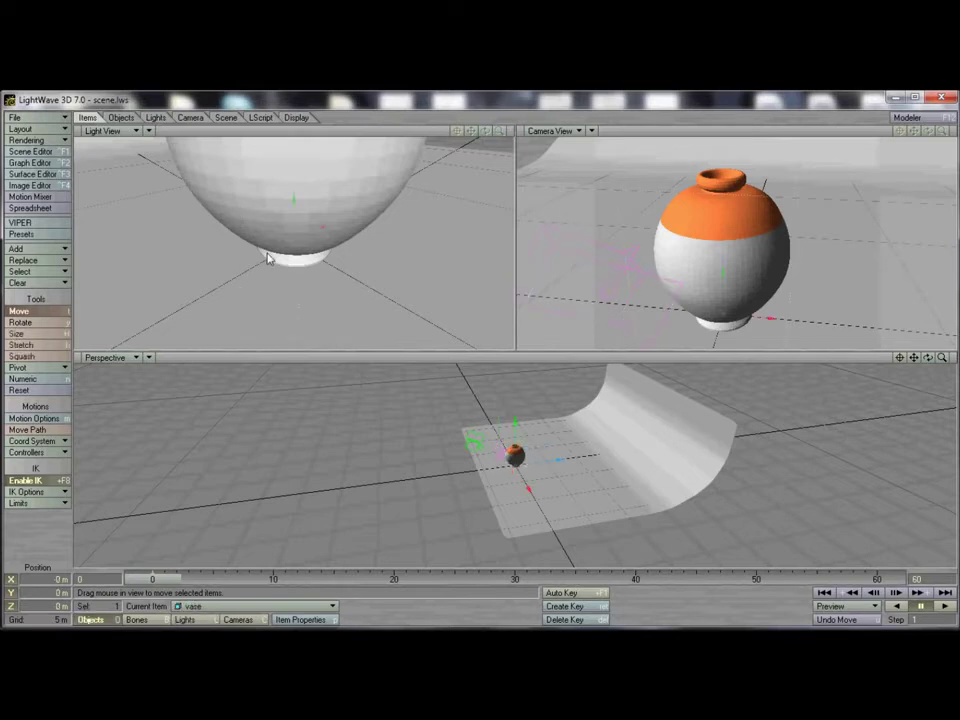
{"action": "left_click", "coordinate": [204, 620]}
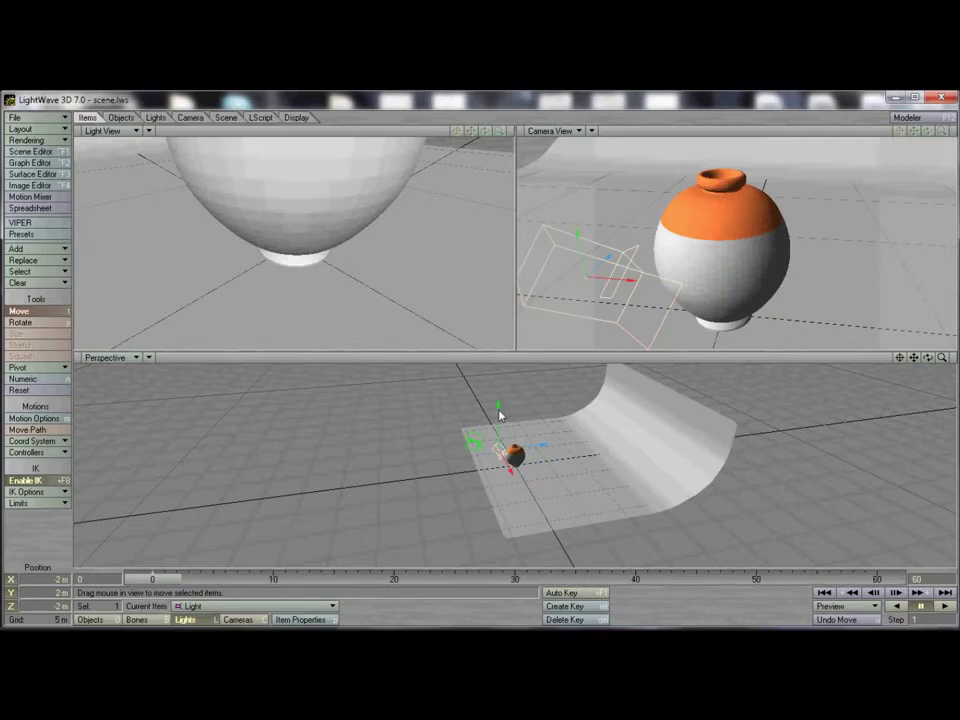
{"action": "mouse_move", "coordinate": [279, 291]}
{"action": "left_mouse_down"}
{"action": "mouse_move", "coordinate": [276, 270]}
{"action": "mouse_move", "coordinate": [276, 328]}
{"action": "mouse_move", "coordinate": [290, 300]}
{"action": "left_mouse_up"}
{"action": "left_click_drag", "start_coordinate": [386, 344], "coordinate": [391, 345]}
{"action": "right_click_drag", "start_coordinate": [391, 345], "coordinate": [391, 303]}
{"action": "left_click_drag", "start_coordinate": [391, 303], "coordinate": [385, 320]}
{"action": "mouse_move", "coordinate": [377, 283]}
{"action": "right_mouse_down"}
{"action": "mouse_move", "coordinate": [377, 271]}
{"action": "mouse_move", "coordinate": [377, 304]}
{"action": "mouse_move", "coordinate": [377, 295]}
{"action": "right_mouse_up"}
{"action": "left_click_drag", "start_coordinate": [372, 264], "coordinate": [356, 298]}
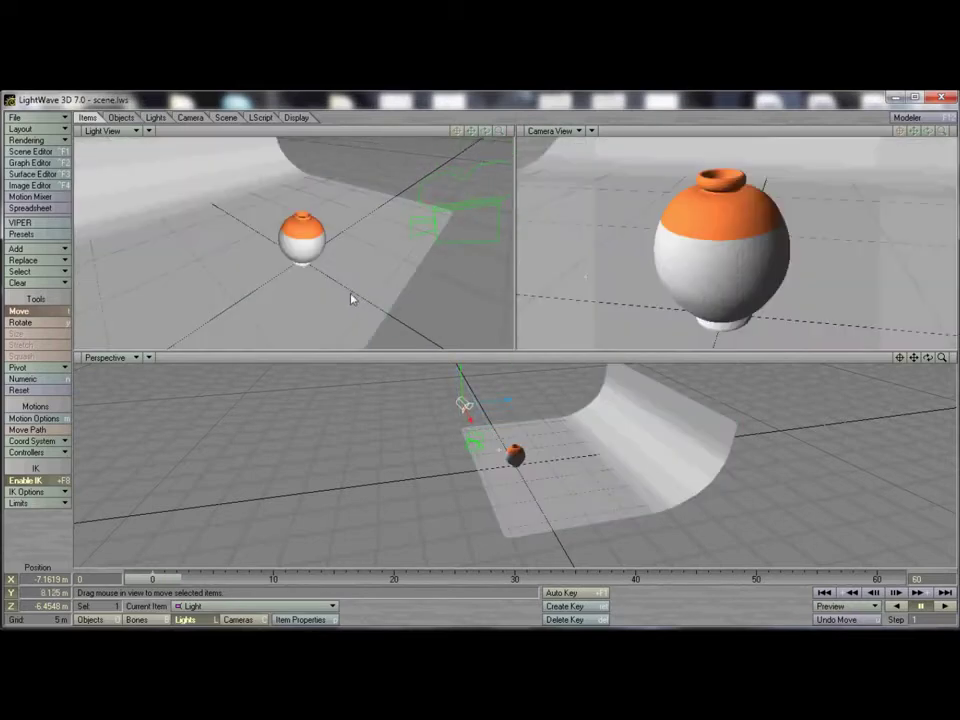
{"action": "right_click_drag", "start_coordinate": [356, 296], "coordinate": [342, 279]}
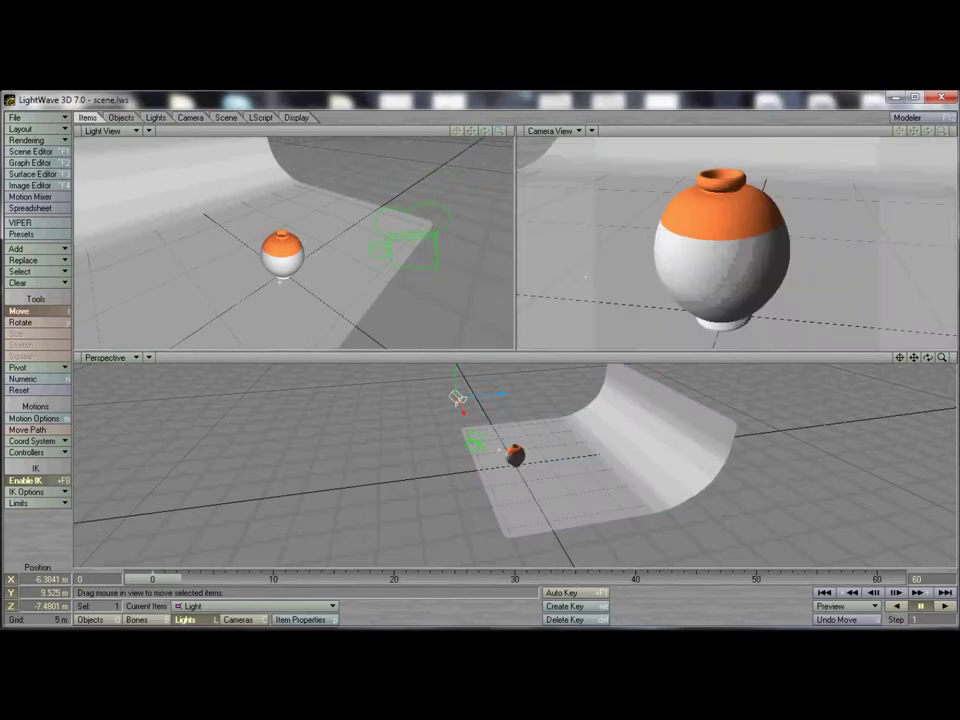
Rotate the light towards the vase to about 39.4° heading and 42° pitch, and create a motion key at frame 0
{"action": "key", "text": "y"}
{"action": "left_click_drag", "start_coordinate": [340, 278], "coordinate": [353, 287]}
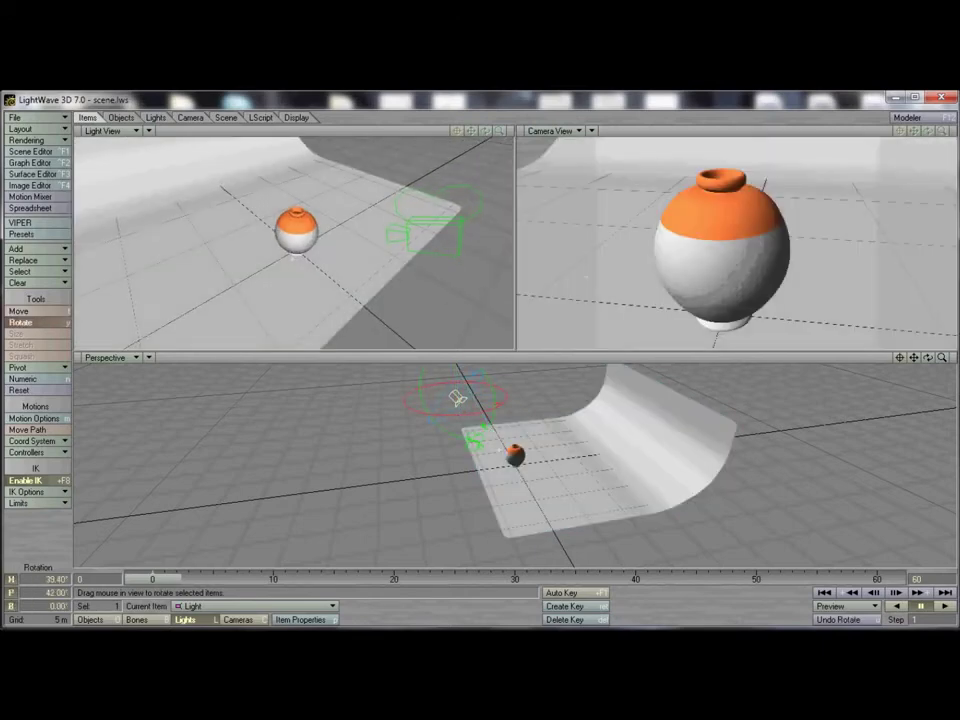
{"action": "key", "text": "Return"}
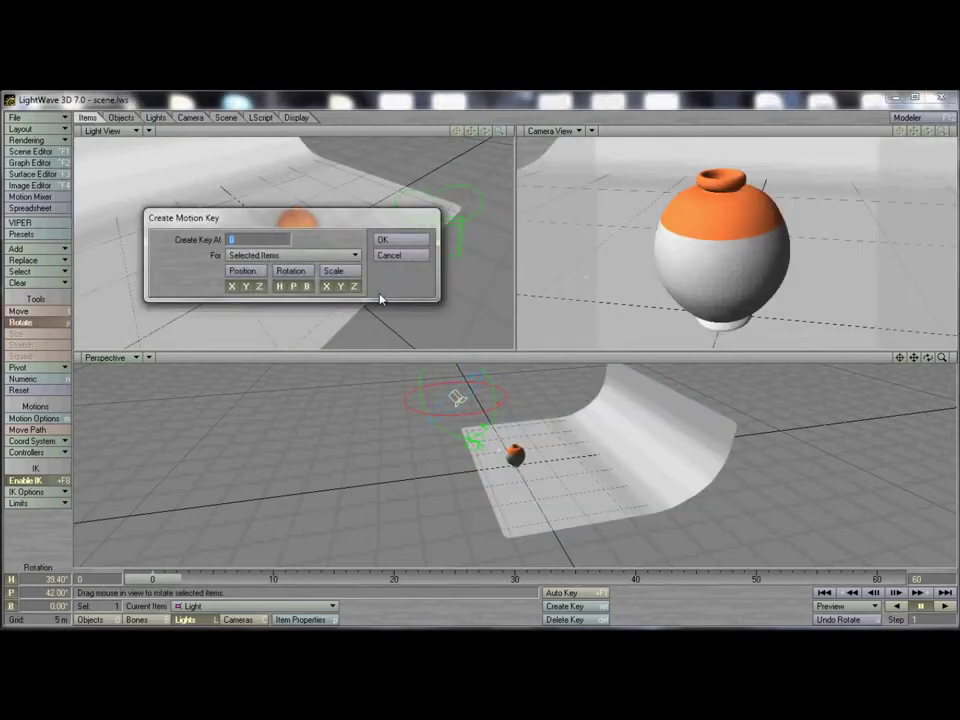
{"action": "key", "text": "Return"}
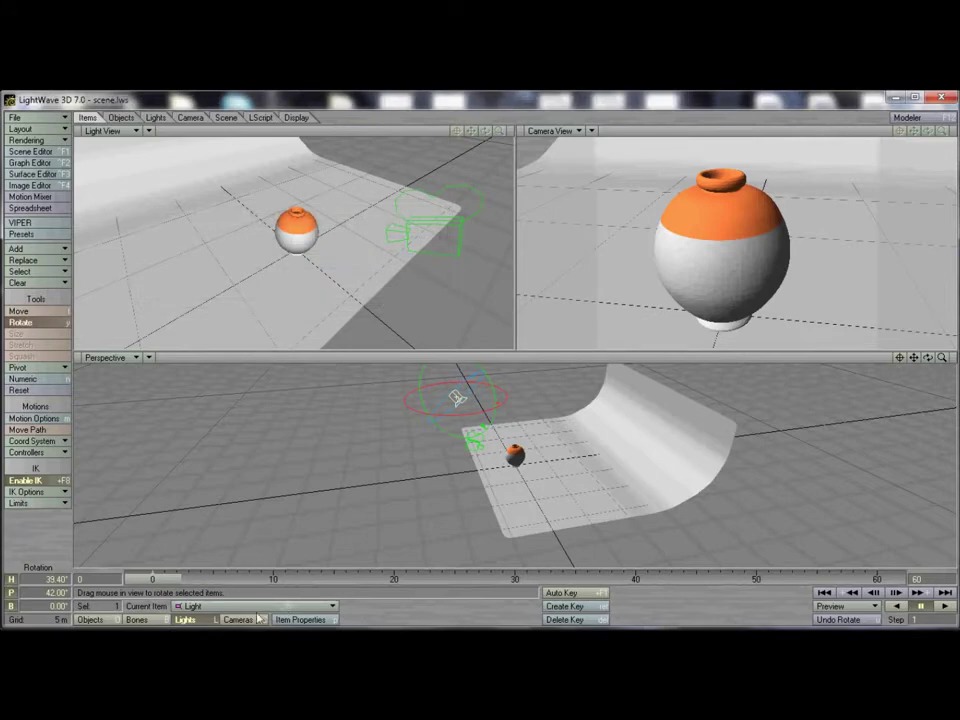
Lower the light's intensity to about 50.5% in its properties and close them
{"action": "left_click", "coordinate": [297, 619]}
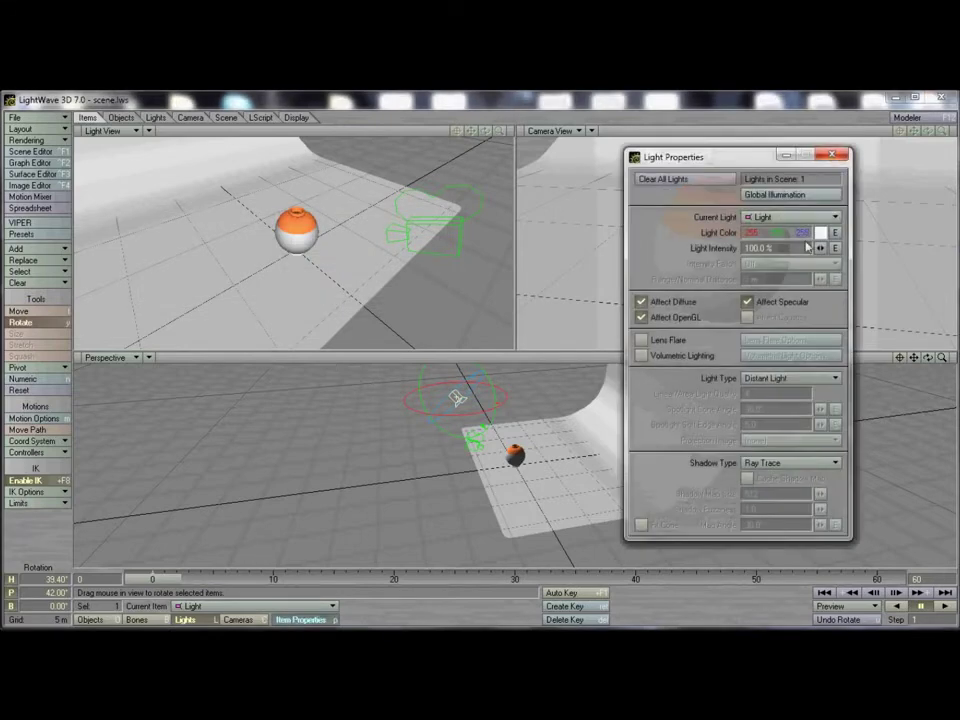
{"action": "mouse_move", "coordinate": [820, 248]}
{"action": "left_mouse_down"}
{"action": "mouse_move", "coordinate": [779, 249]}
{"action": "mouse_move", "coordinate": [788, 249]}
{"action": "left_mouse_up"}
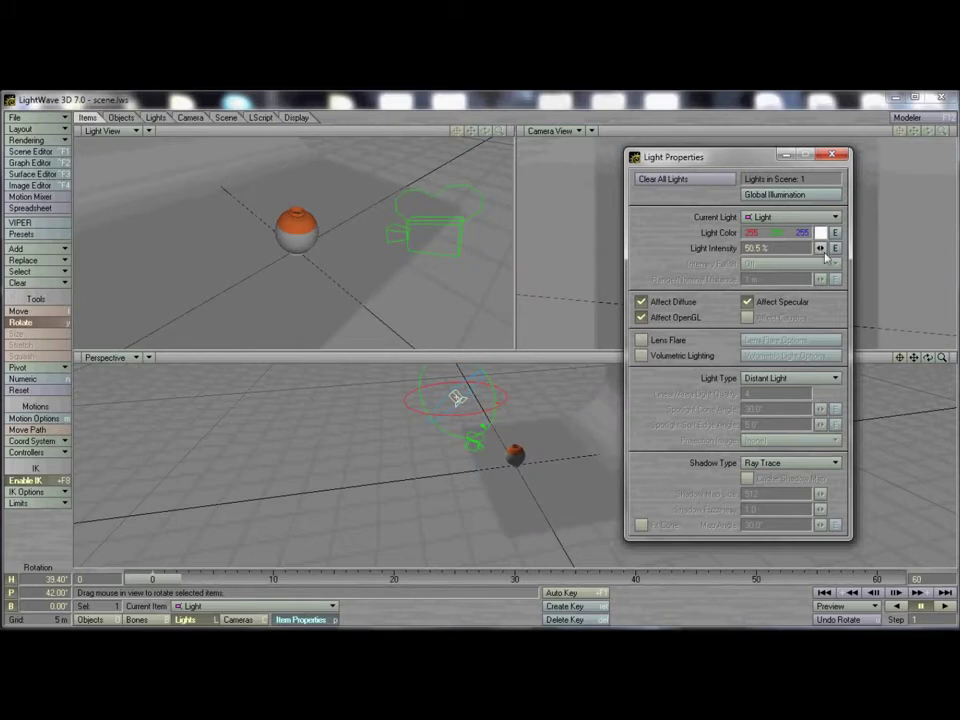
{"action": "left_click", "coordinate": [834, 157]}
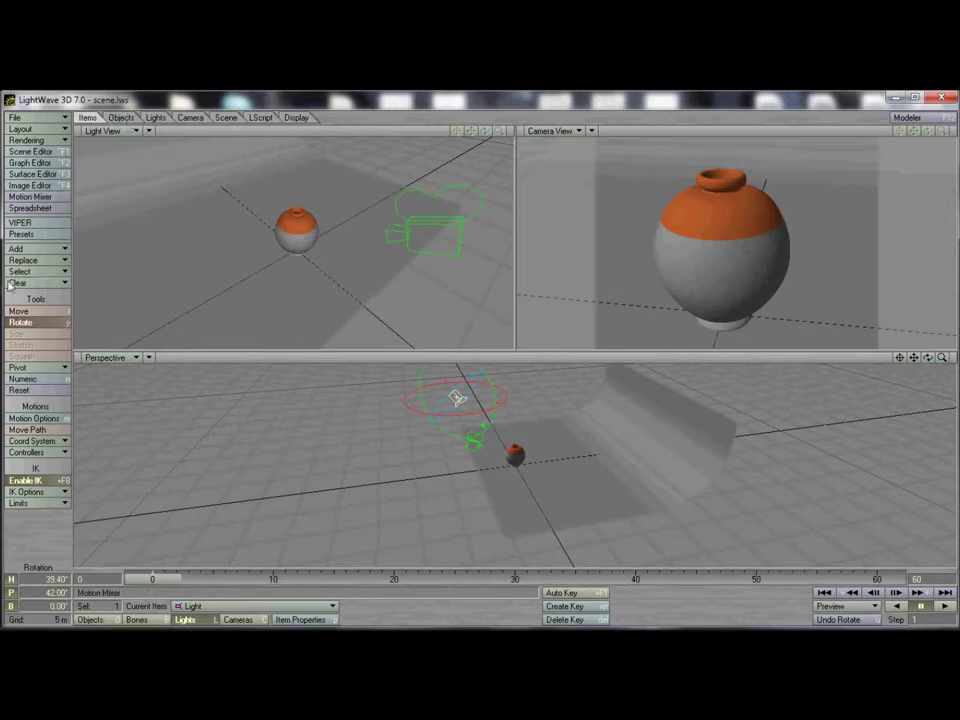
Clone the current light once
{"action": "left_click", "coordinate": [33, 249]}
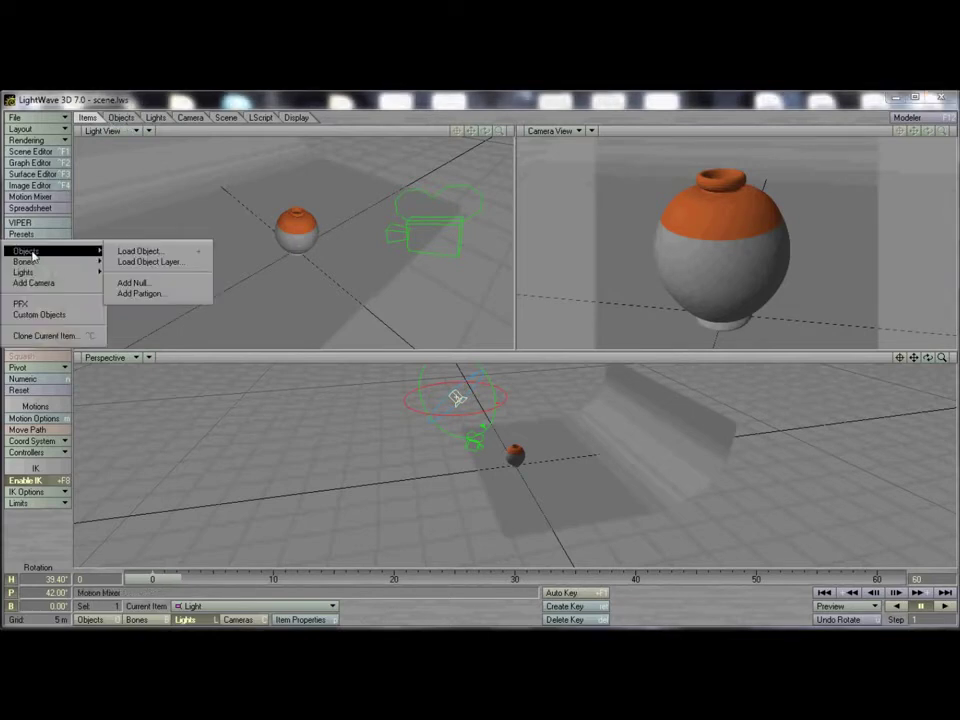
{"action": "left_click", "coordinate": [45, 335]}
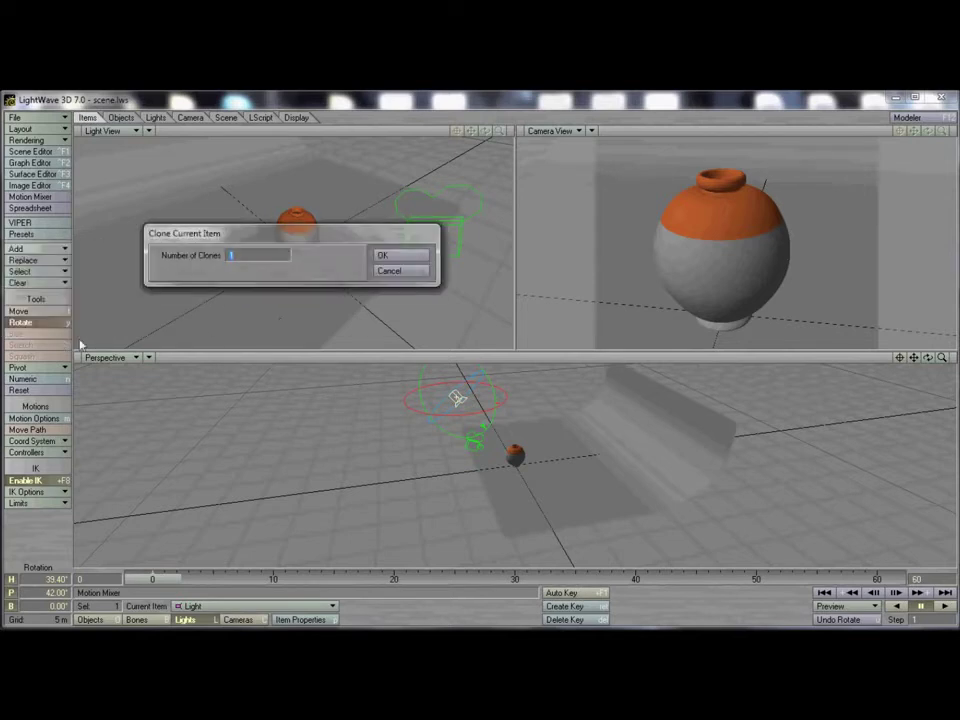
{"action": "left_click", "coordinate": [387, 258]}
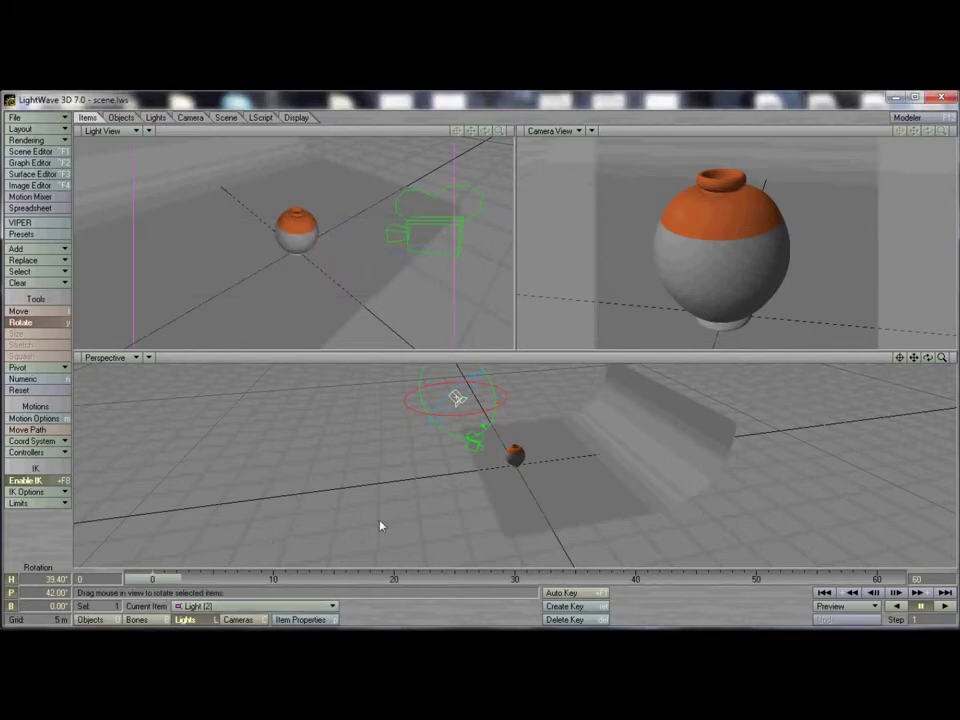
Move the cloned light to about X 11.19 m, Y 14.28 m, Z -5.14 m and turn it towards the vase, about -45.4° heading
{"action": "key", "text": "t"}
{"action": "left_click_drag", "start_coordinate": [262, 299], "coordinate": [418, 306]}
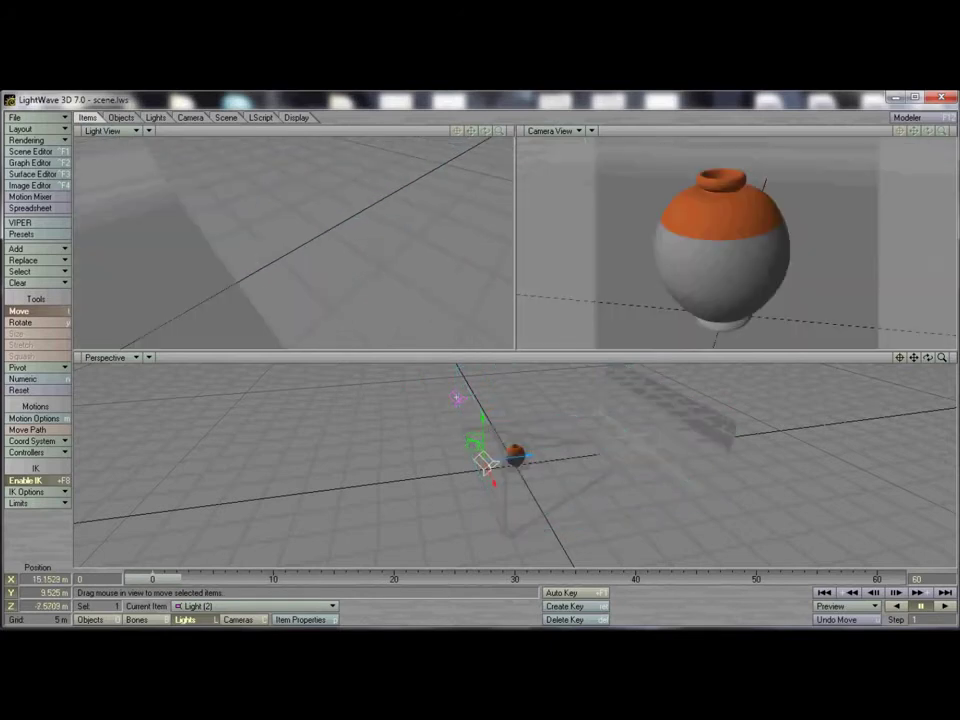
{"action": "key", "text": "y"}
{"action": "left_click_drag", "start_coordinate": [275, 262], "coordinate": [155, 278]}
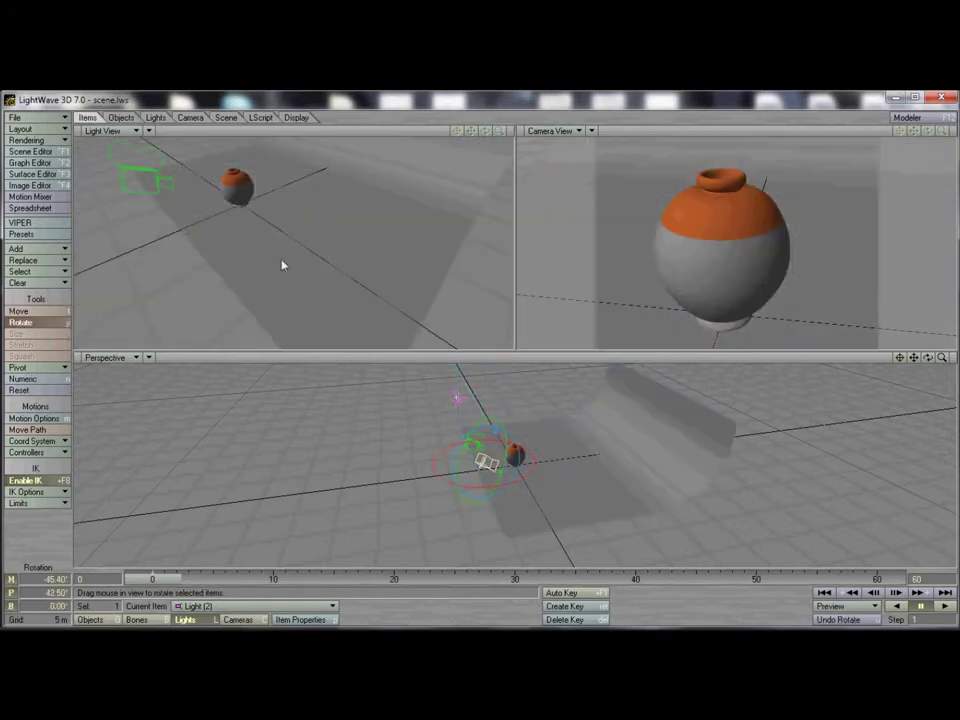
{"action": "key", "text": "t"}
{"action": "left_click_drag", "start_coordinate": [399, 264], "coordinate": [362, 298]}
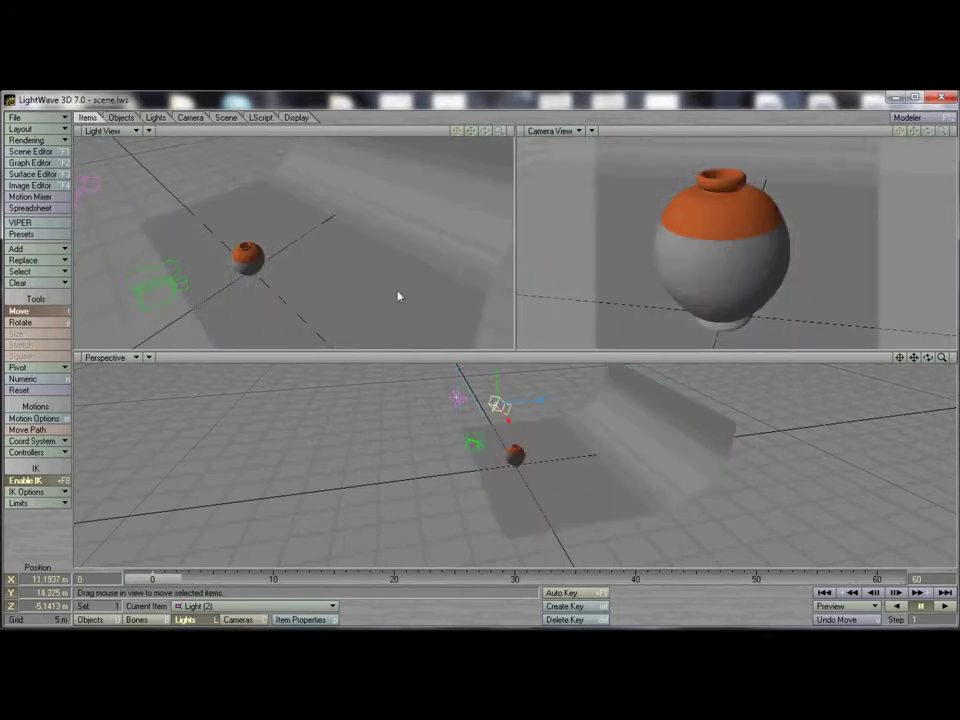
Create a motion key at frame 0 for the cloned light and save the scene over scene.lws
{"action": "key", "text": "Return"}
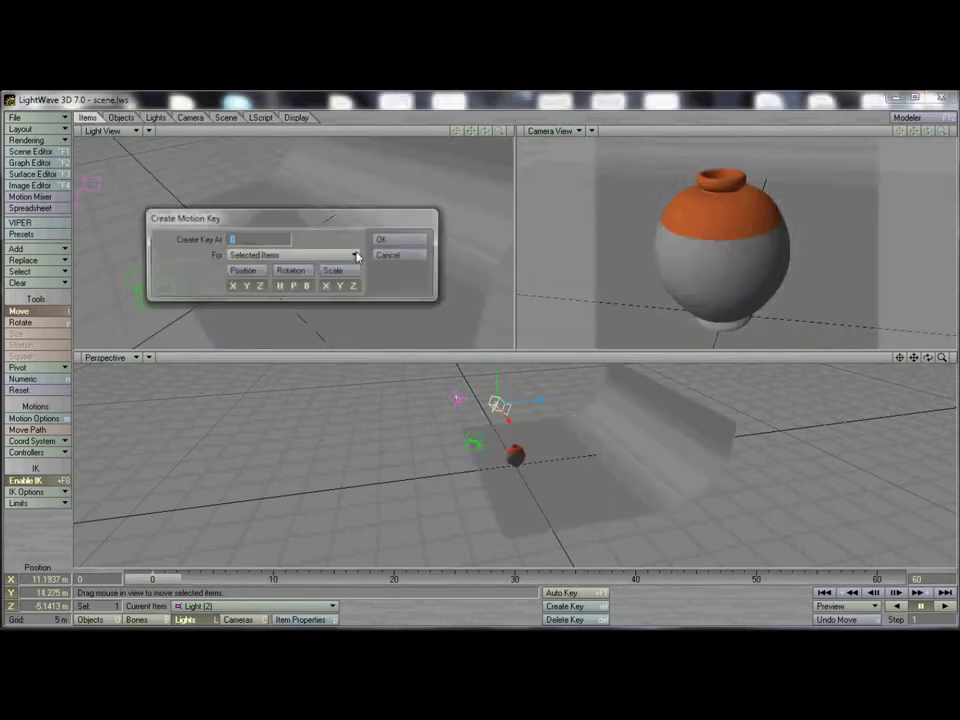
{"action": "left_click", "coordinate": [409, 241]}
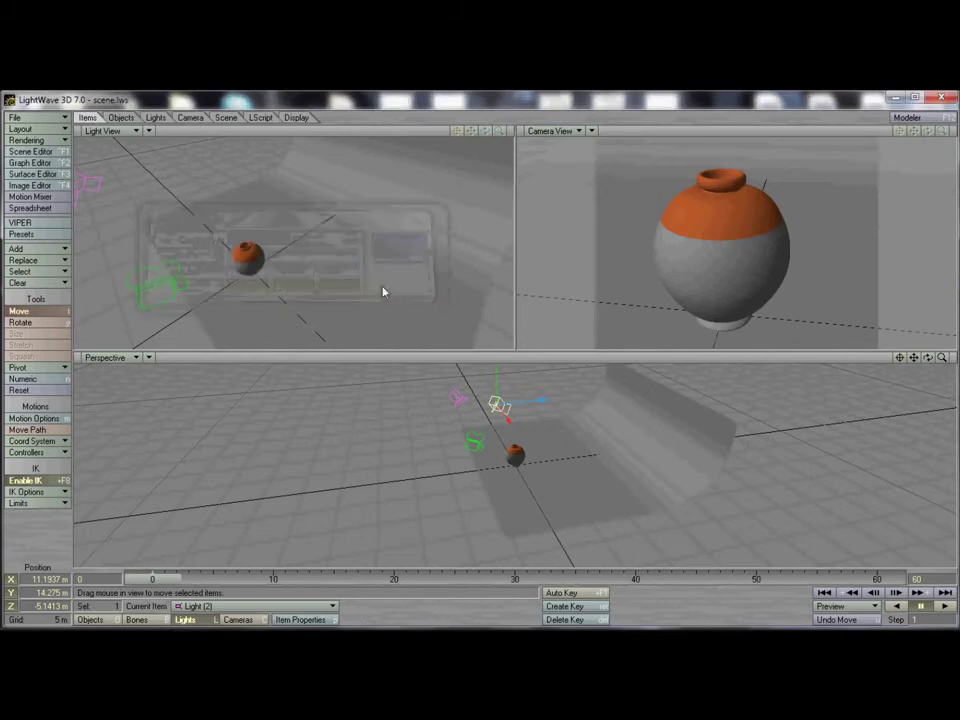
{"action": "mouse_move", "coordinate": [166, 581]}
{"action": "left_mouse_down"}
{"action": "mouse_move", "coordinate": [698, 581]}
{"action": "mouse_move", "coordinate": [160, 583]}
{"action": "left_mouse_up"}
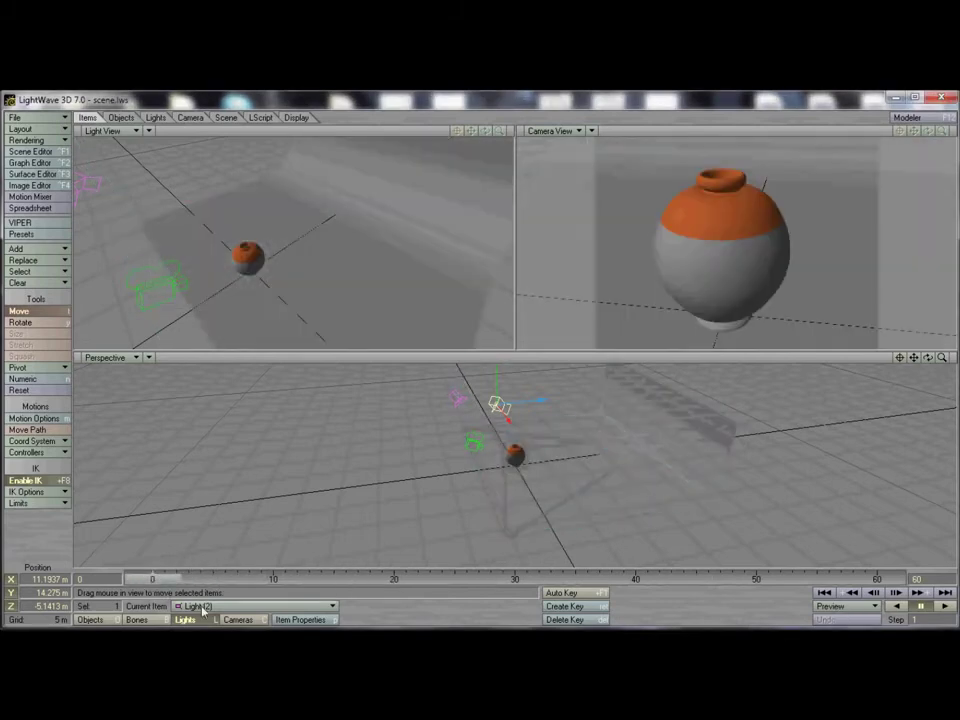
{"action": "key", "text": "s"}
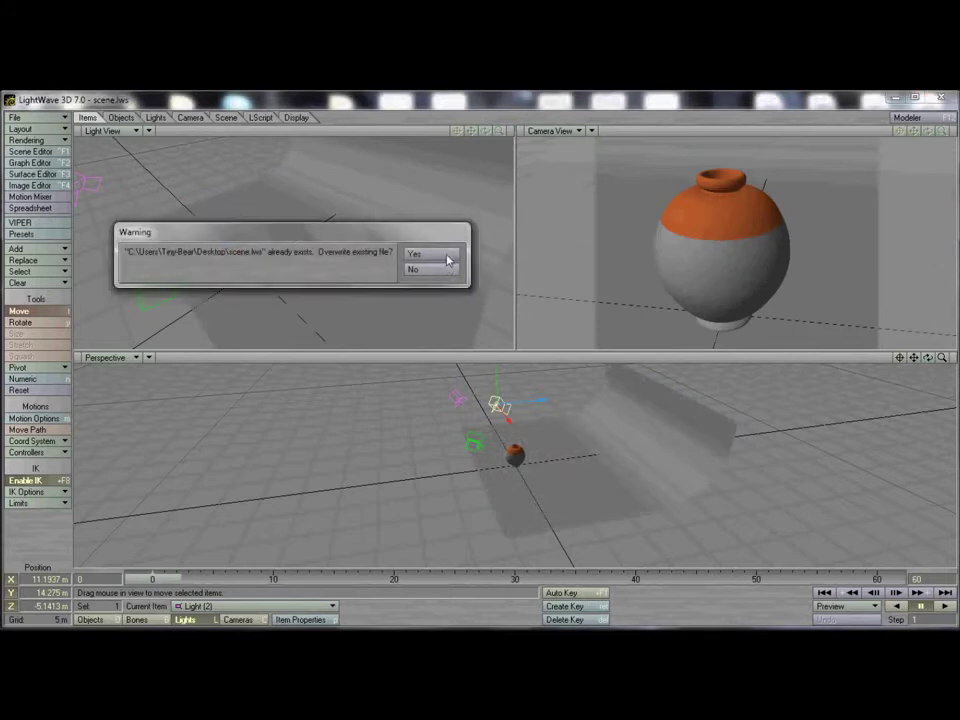
{"action": "left_click", "coordinate": [447, 254]}
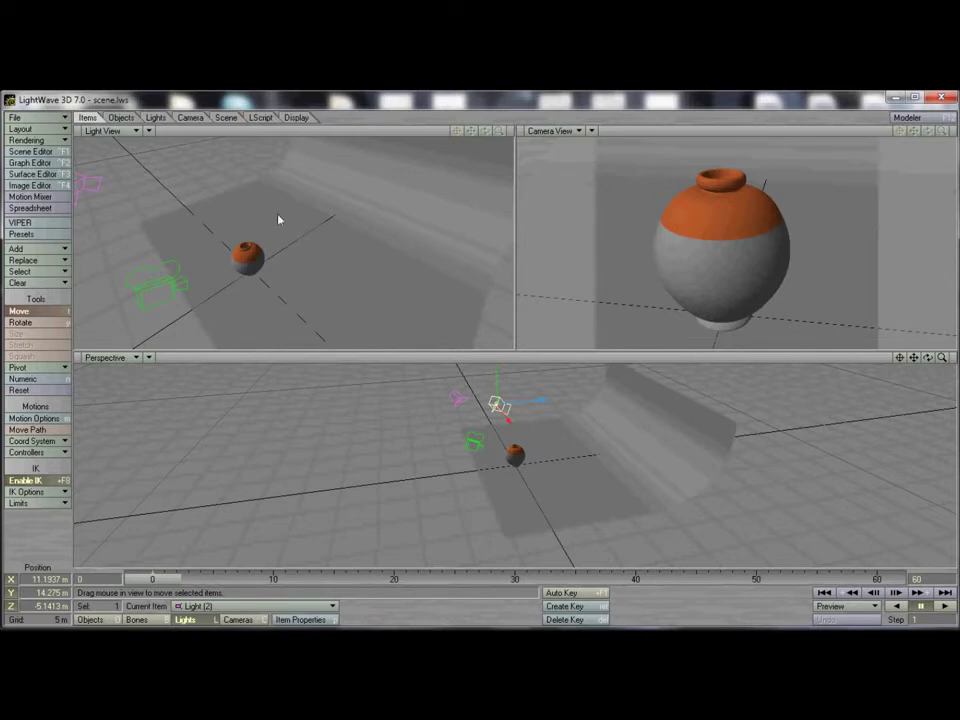
In the render options, enable Show Rendering in Progress and set the render display to Image Viewer
{"action": "left_click", "coordinate": [38, 140]}
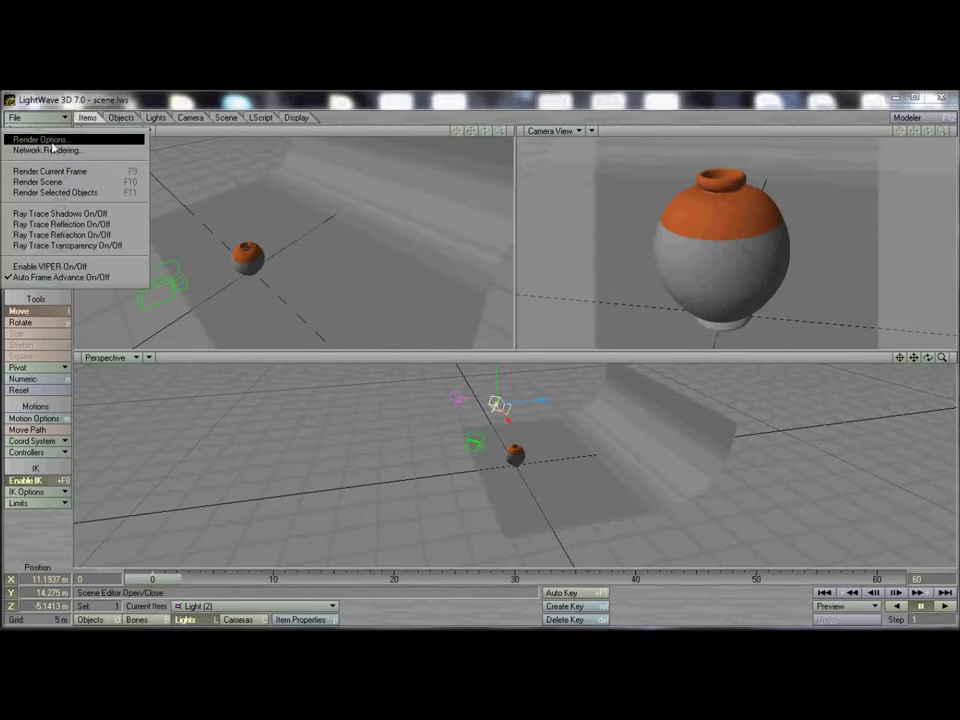
{"action": "left_click", "coordinate": [49, 141]}
{"action": "left_click_drag", "start_coordinate": [674, 156], "coordinate": [208, 178]}
{"action": "left_click", "coordinate": [172, 270]}
{"action": "left_click", "coordinate": [292, 286]}
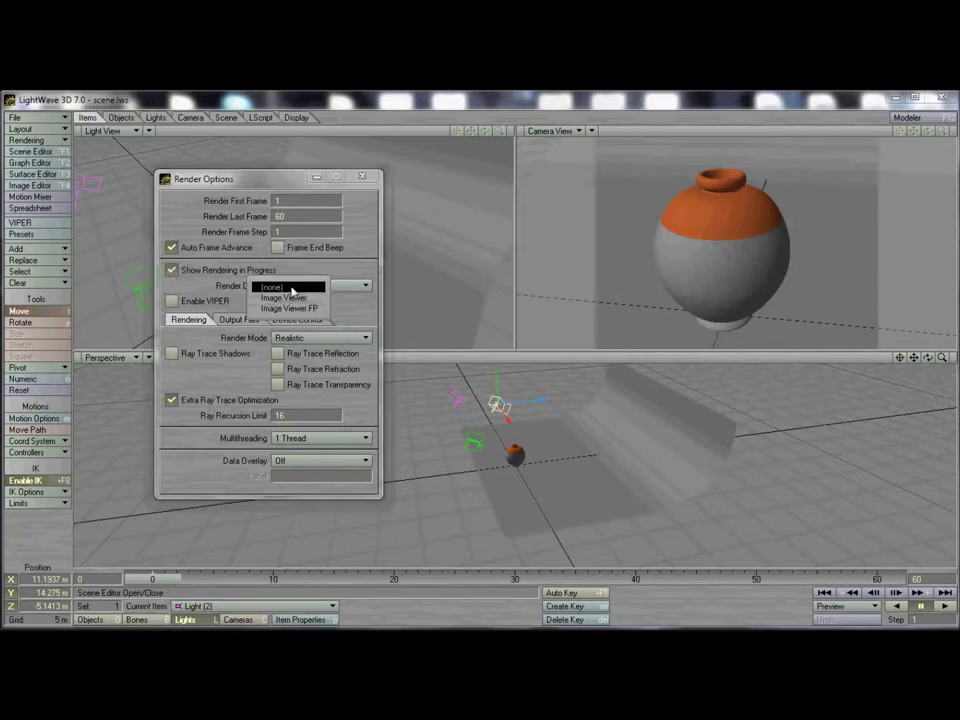
{"action": "left_click", "coordinate": [298, 299]}
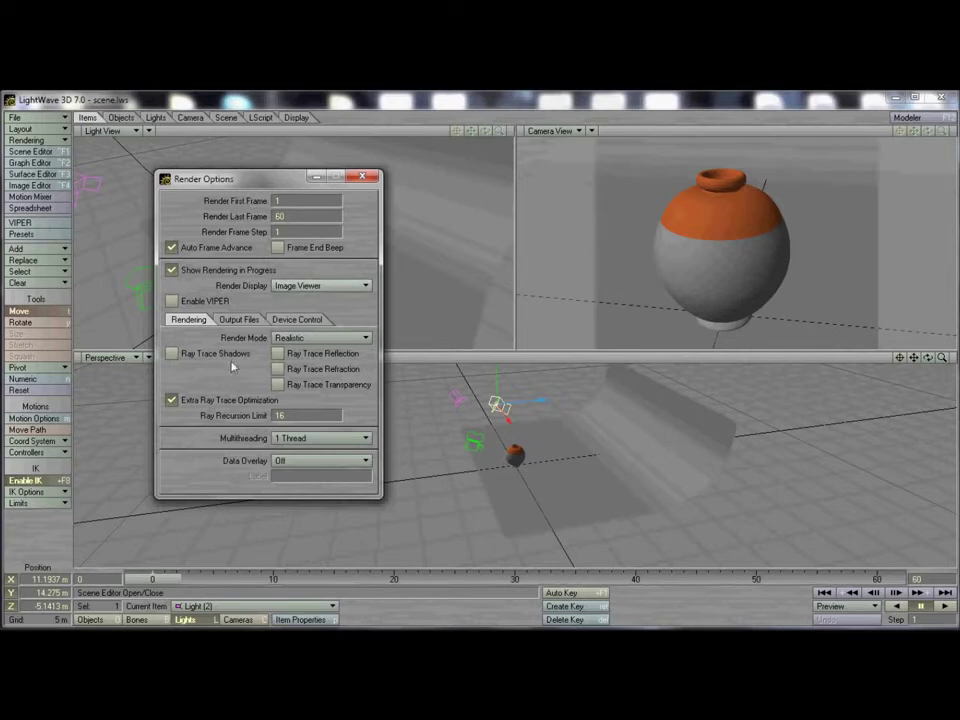
Enable ray-traced shadows, reflection, refraction and transparency, and close the render options
{"action": "left_click", "coordinate": [174, 355]}
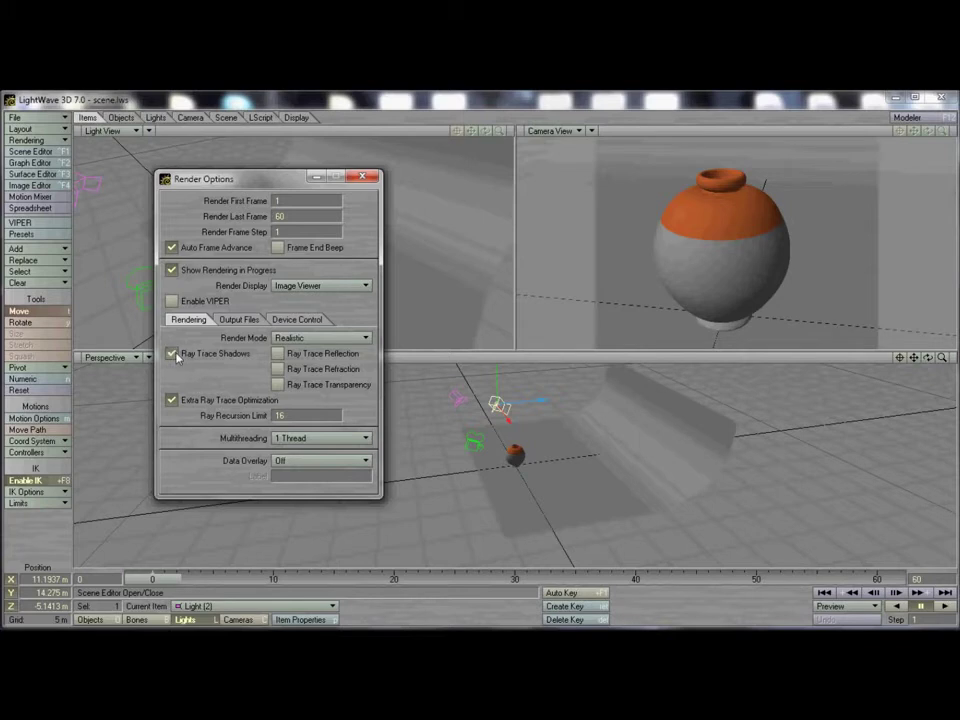
{"action": "left_click", "coordinate": [280, 356]}
{"action": "left_click", "coordinate": [280, 370]}
{"action": "left_click", "coordinate": [280, 386]}
{"action": "left_click", "coordinate": [365, 178]}
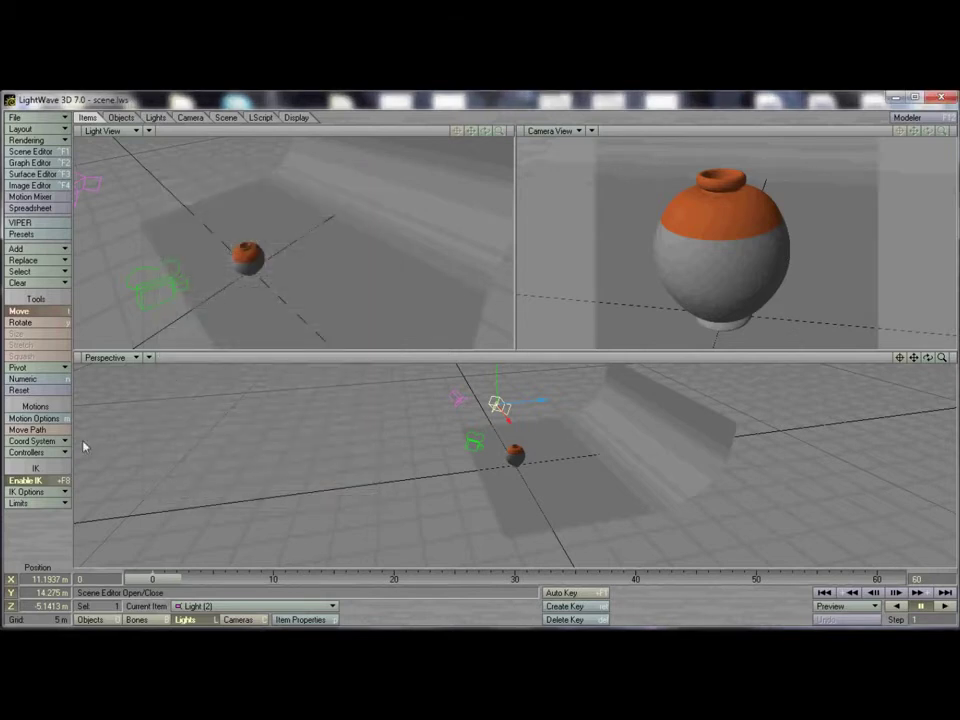
{"action": "left_click", "coordinate": [191, 118]}
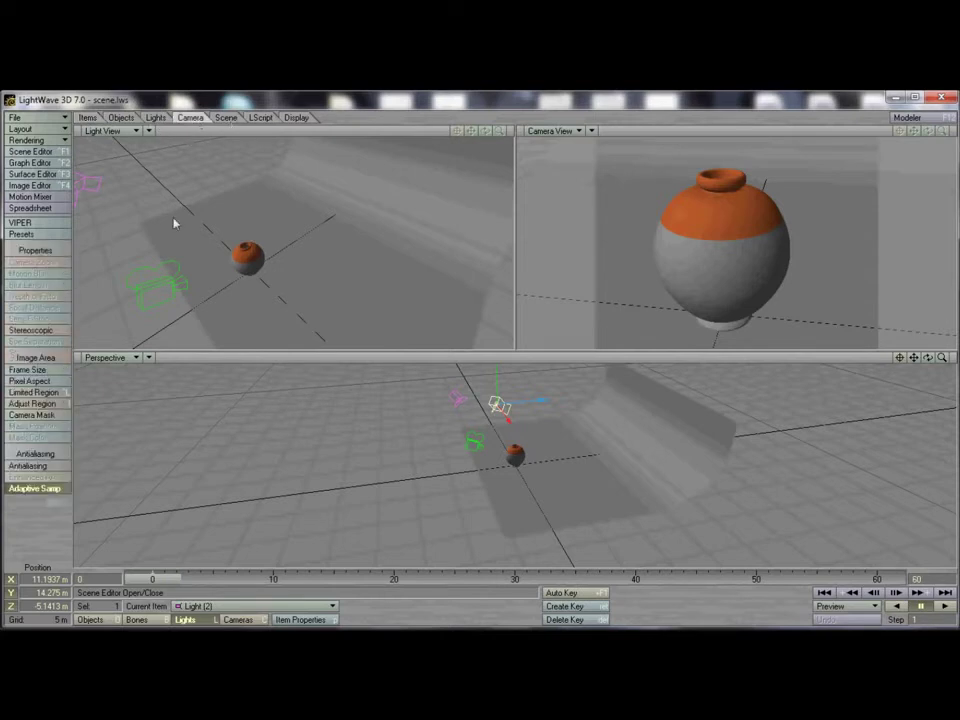
{"action": "left_click", "coordinate": [30, 466]}
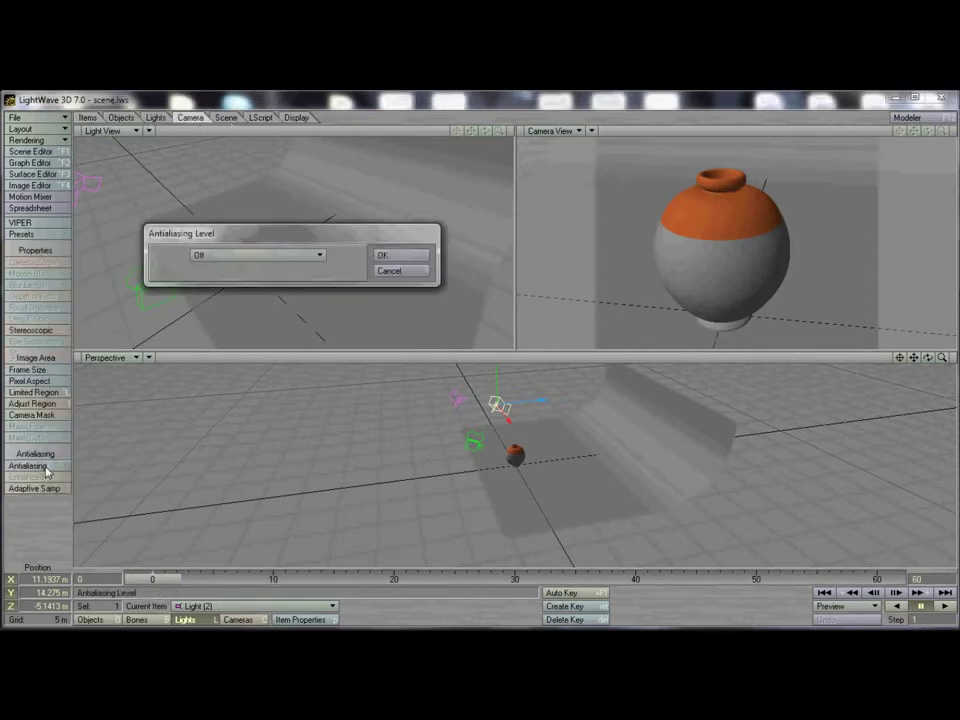
{"action": "left_click", "coordinate": [390, 271]}
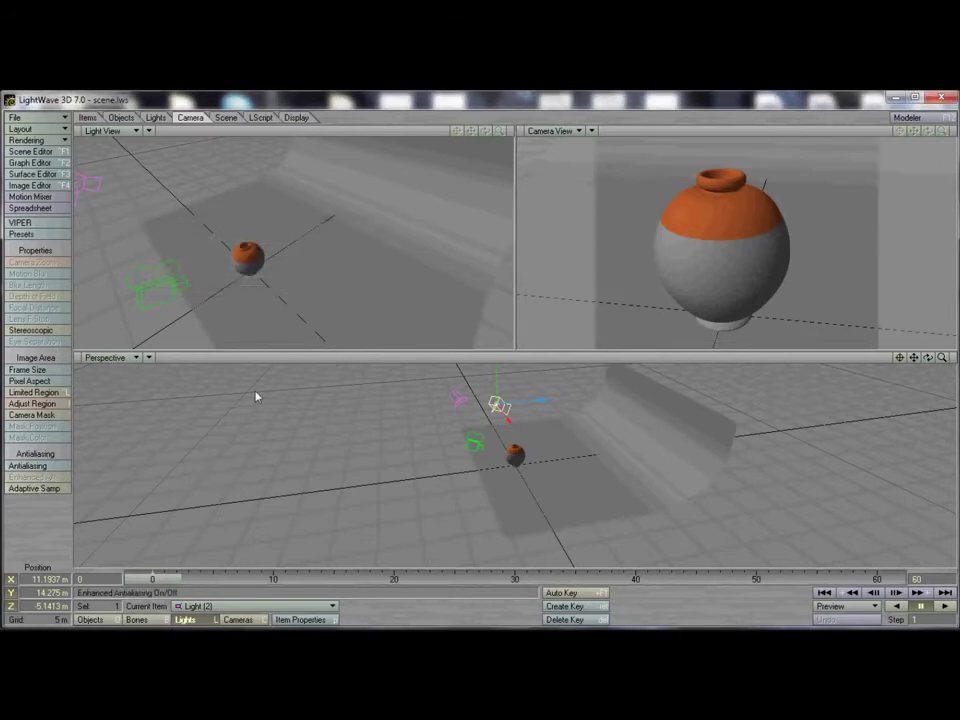
Save the scene over scene.lws and render the current frame, placing the rendered image beside the light view
{"action": "key", "text": "s"}
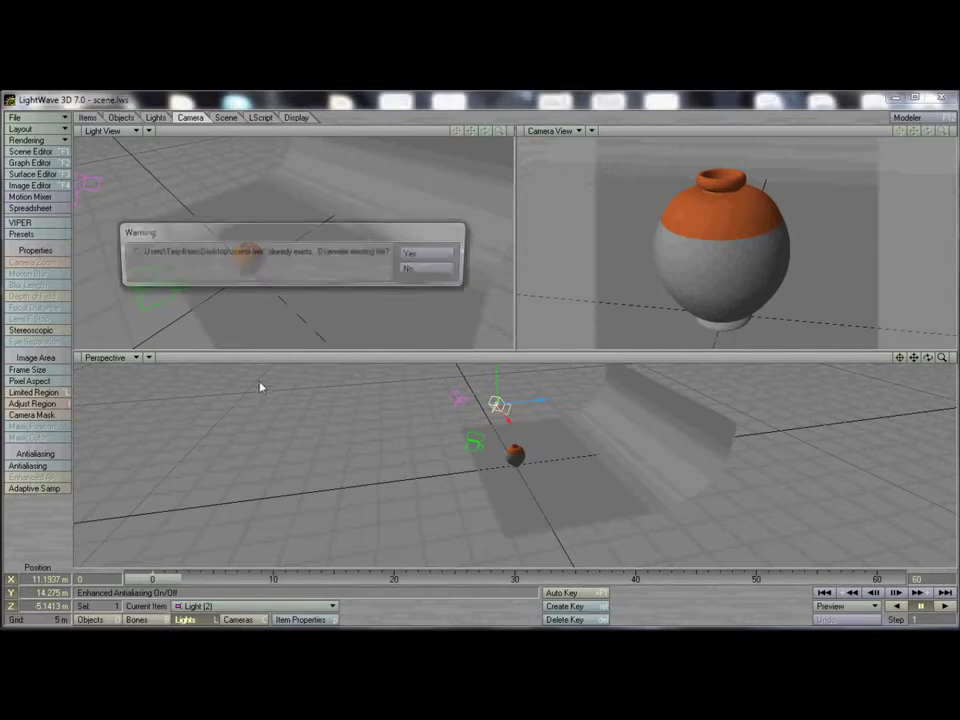
{"action": "left_click", "coordinate": [427, 255]}
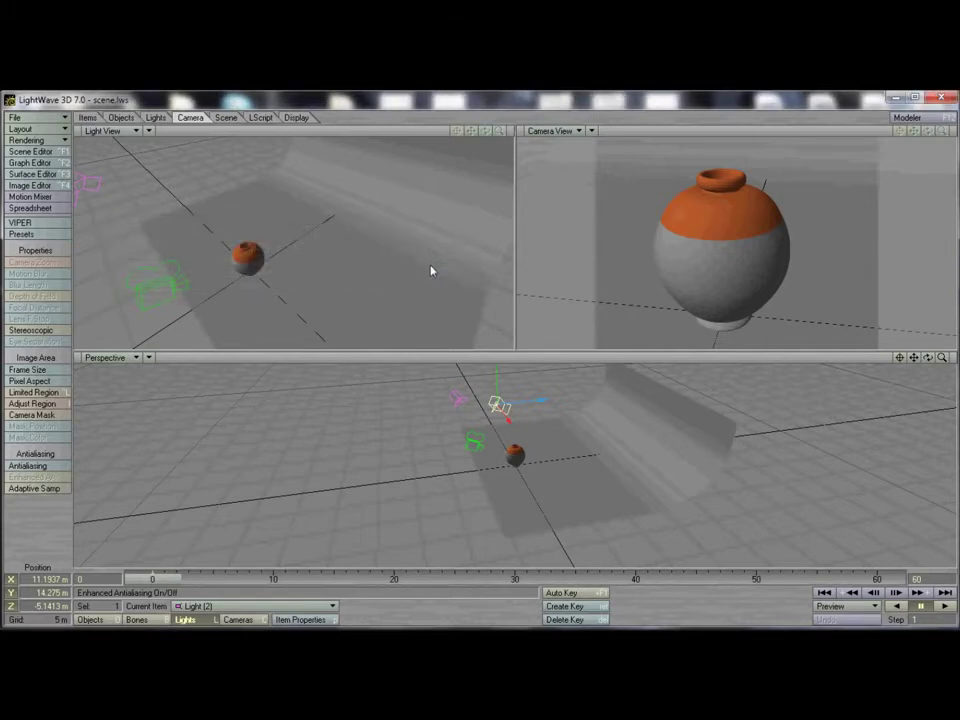
{"action": "key", "text": "F9"}
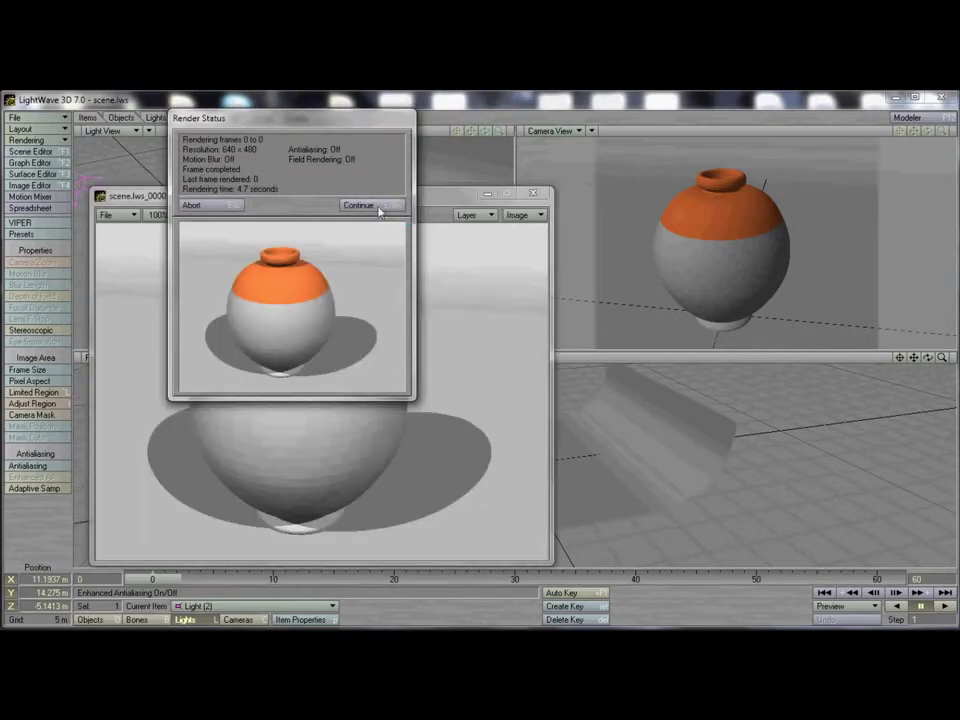
{"action": "left_click", "coordinate": [378, 208]}
{"action": "left_click_drag", "start_coordinate": [347, 195], "coordinate": [703, 172]}
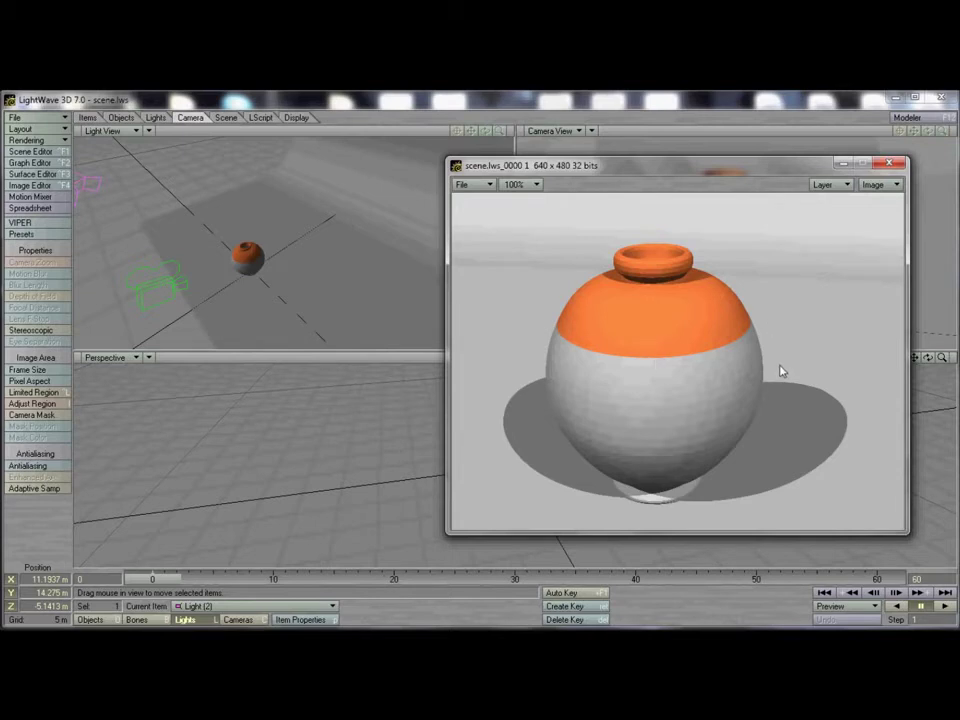
Turn on smoothing for both vase surfaces, Default and Top, in the Surface Editor and check the faceting in the render
{"action": "left_click", "coordinate": [45, 177]}
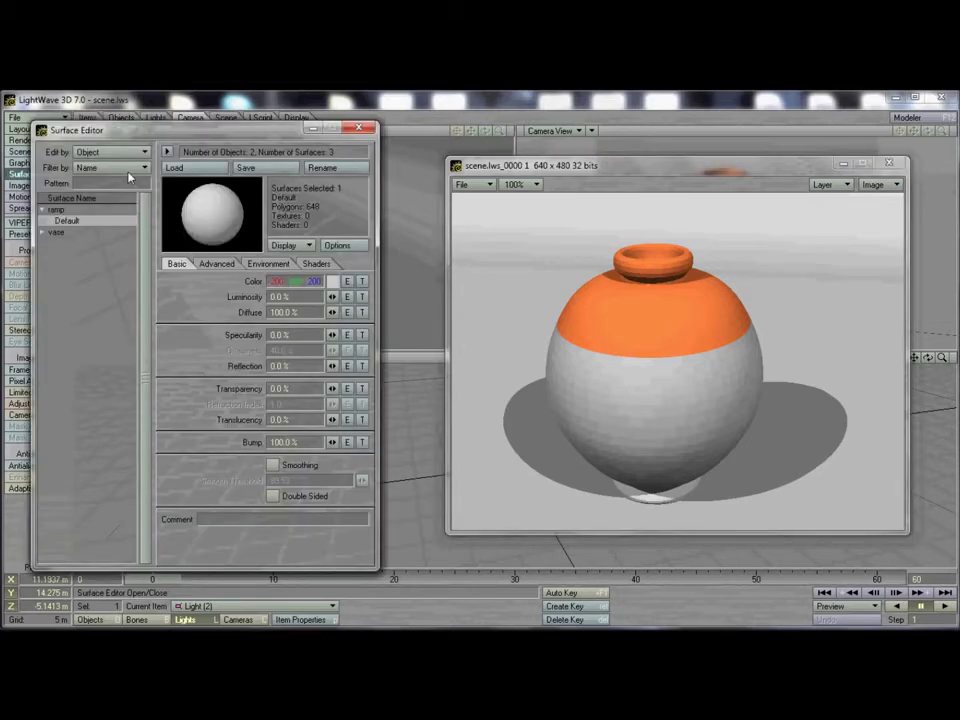
{"action": "left_click", "coordinate": [44, 232]}
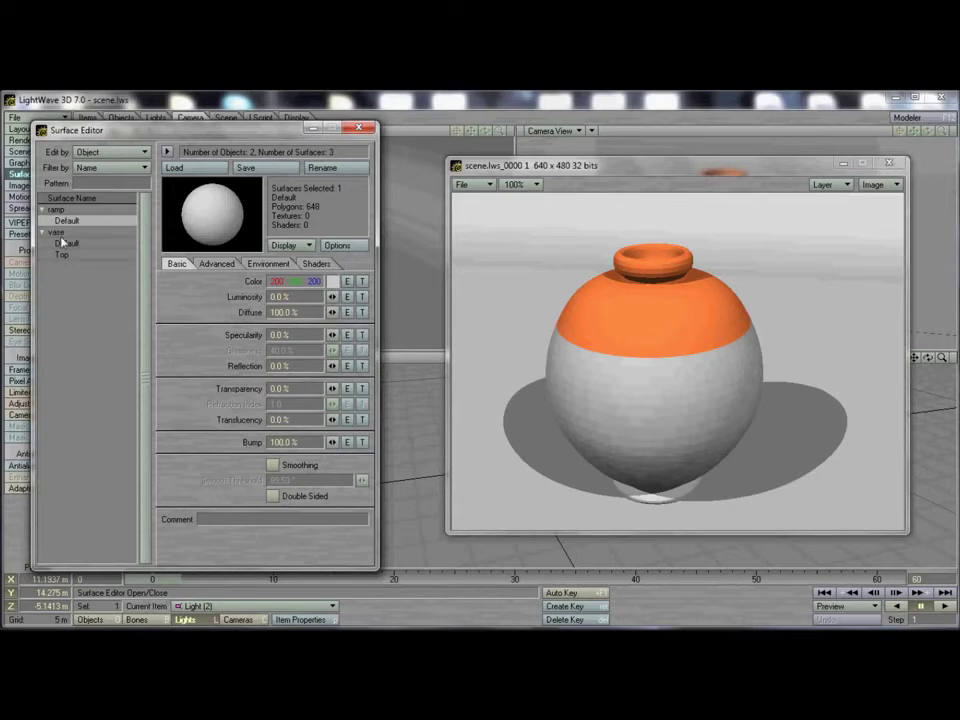
{"action": "left_click", "coordinate": [66, 244]}
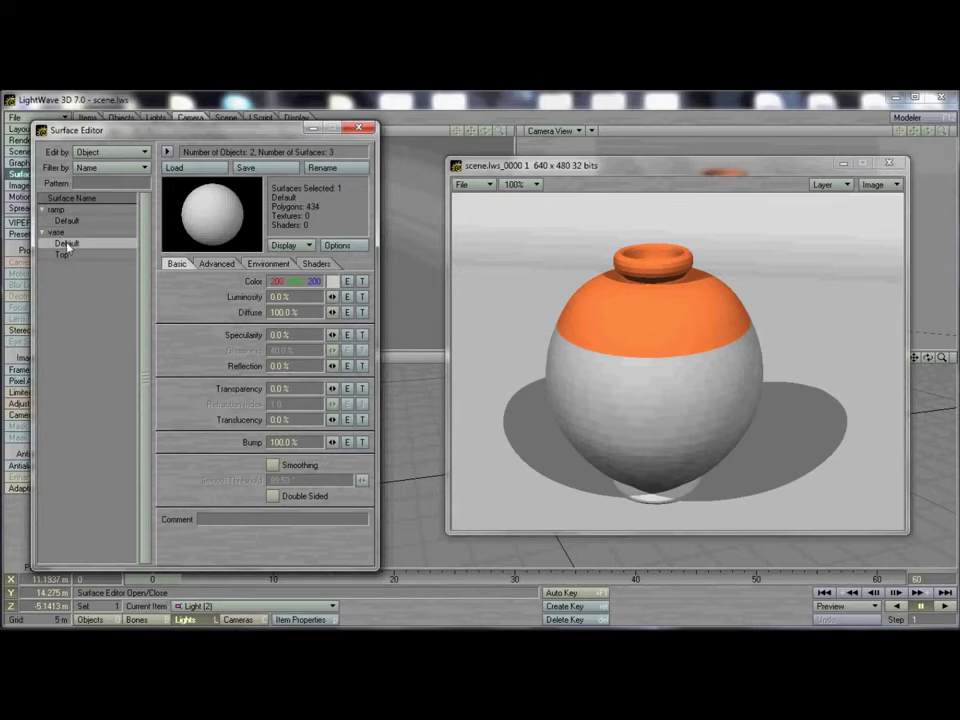
{"action": "left_click", "coordinate": [61, 254], "text": "shift"}
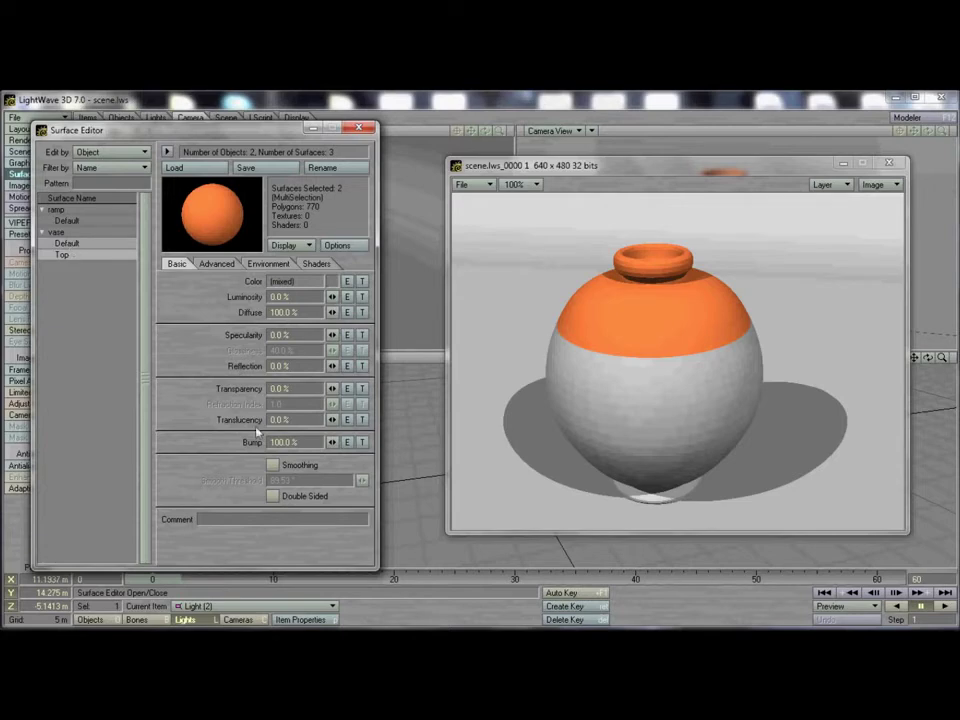
{"action": "left_click", "coordinate": [273, 466]}
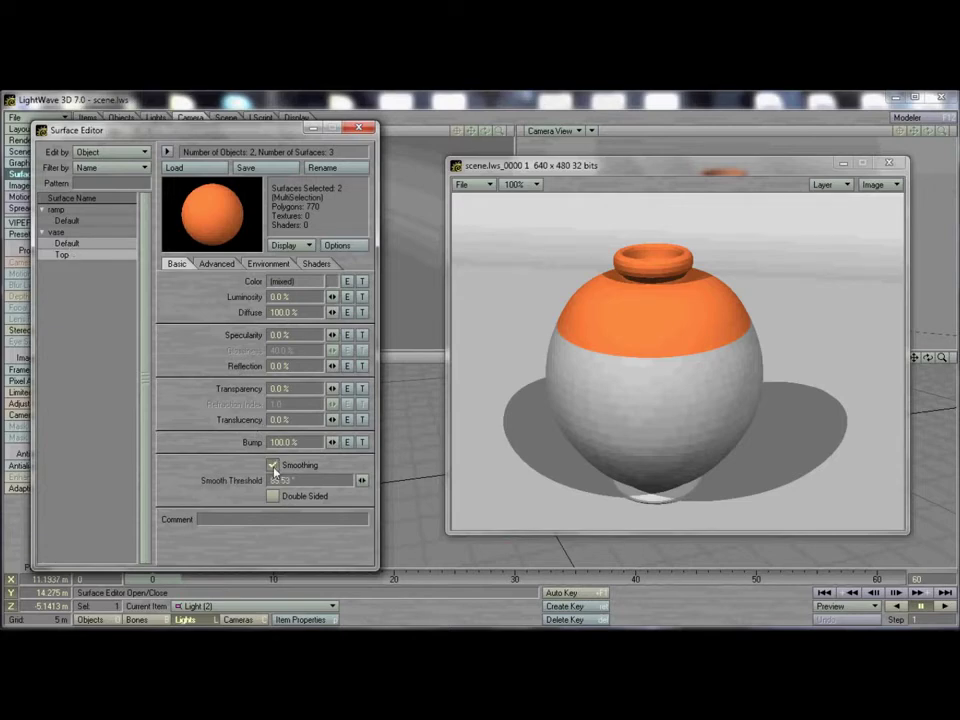
{"action": "left_click_drag", "start_coordinate": [737, 174], "coordinate": [415, 174]}
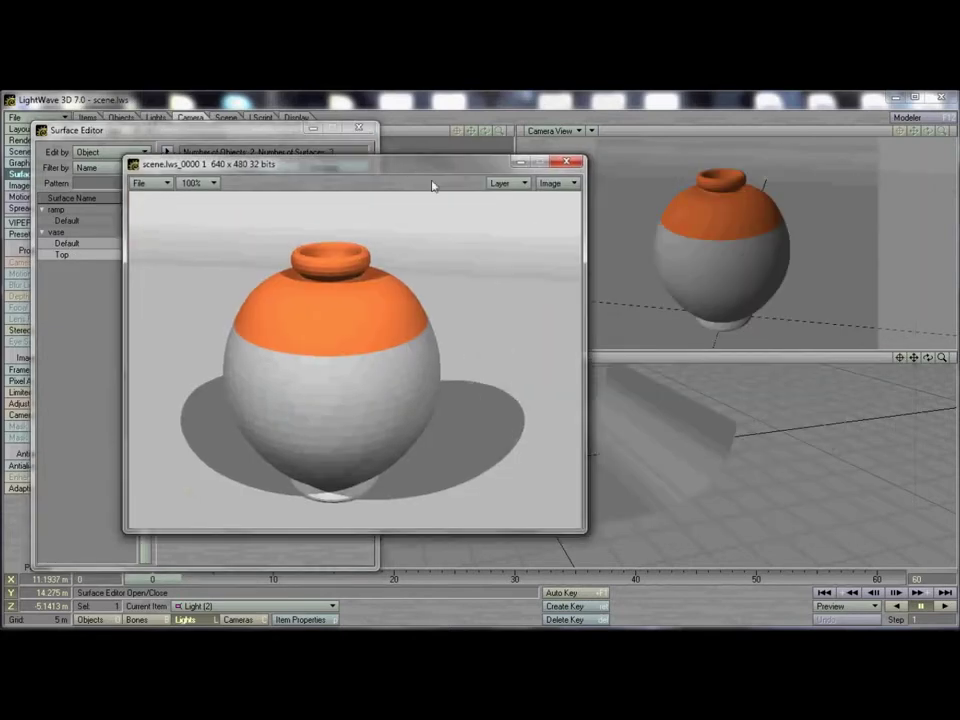
{"action": "left_click_drag", "start_coordinate": [397, 161], "coordinate": [717, 169]}
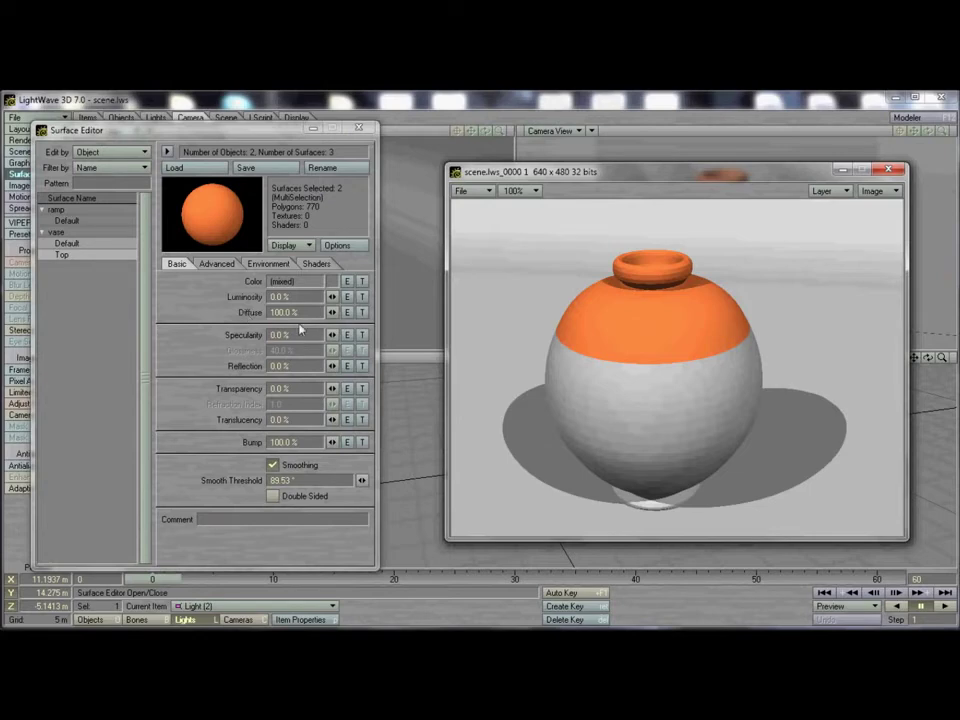
Set both vase surfaces to about 48.5% specularity, 32.5% glossiness, 9% reflection and 86.5% diffuse
{"action": "left_click_drag", "start_coordinate": [332, 335], "coordinate": [356, 334]}
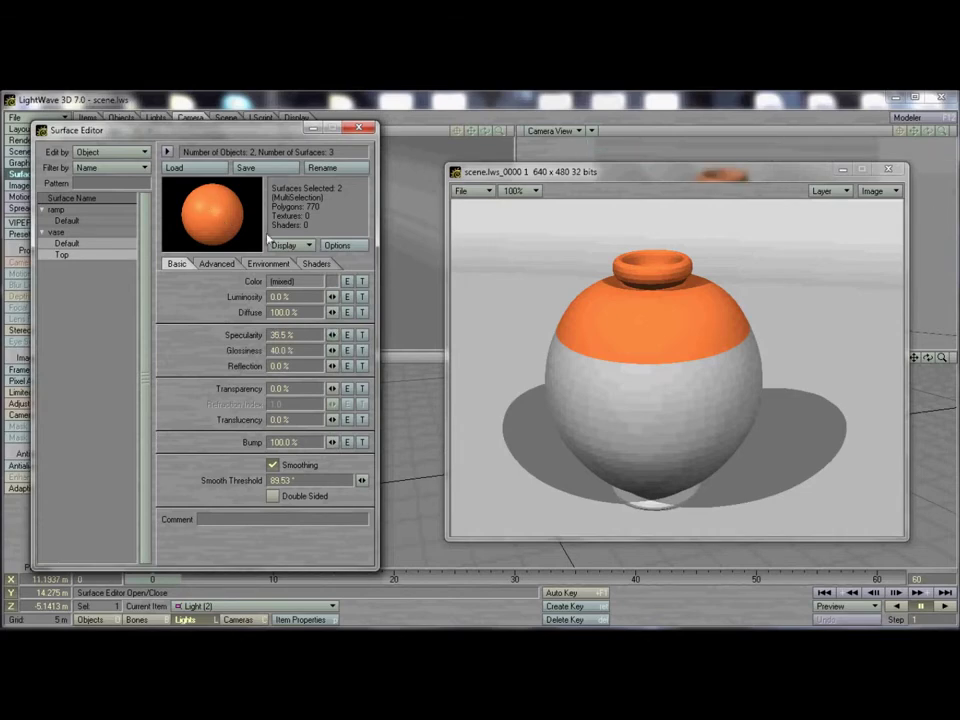
{"action": "mouse_move", "coordinate": [332, 350]}
{"action": "left_mouse_down"}
{"action": "mouse_move", "coordinate": [352, 350]}
{"action": "mouse_move", "coordinate": [326, 350]}
{"action": "mouse_move", "coordinate": [334, 366]}
{"action": "left_mouse_up"}
{"action": "left_click_drag", "start_coordinate": [333, 312], "coordinate": [328, 312]}
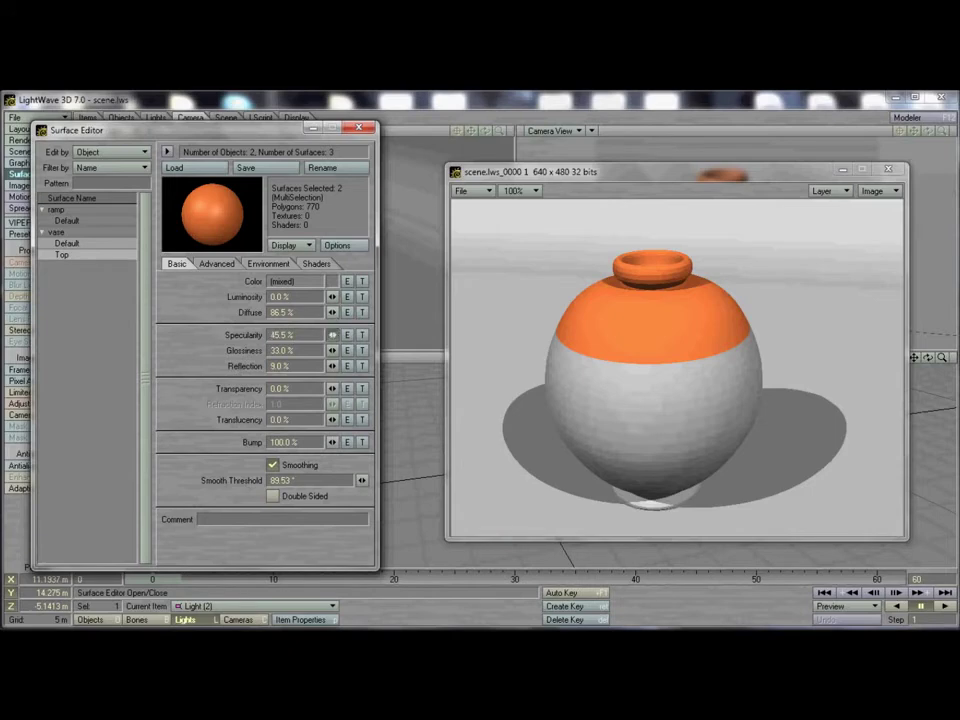
{"action": "left_click_drag", "start_coordinate": [337, 339], "coordinate": [340, 339]}
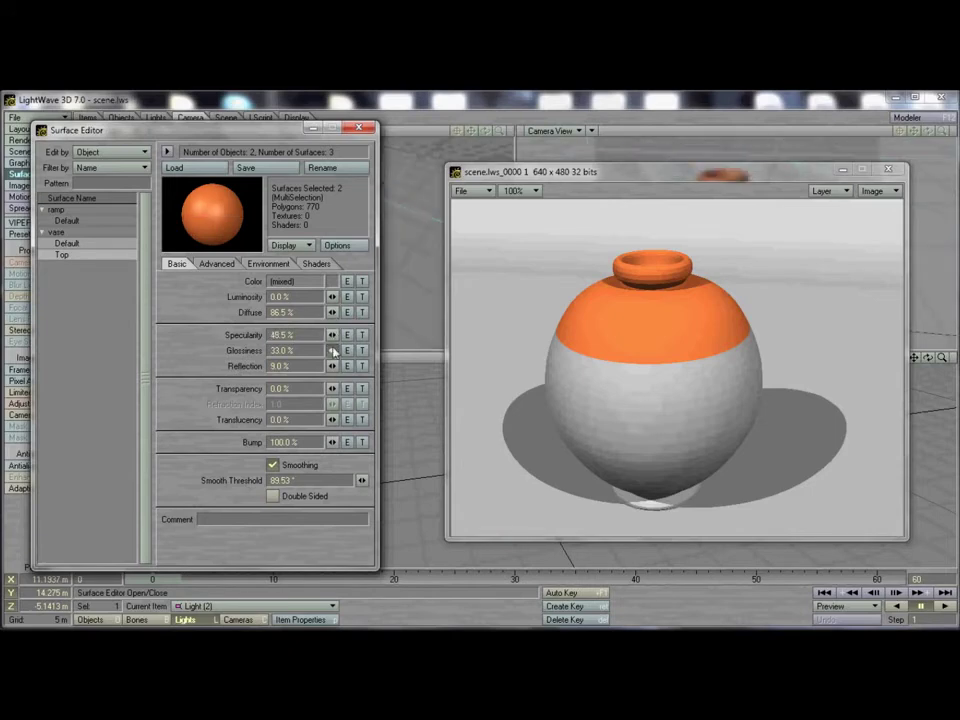
Change the colour of the vase's Default surface to pure white (255, 255, 255) and return to the rendered image
{"action": "left_click", "coordinate": [72, 258]}
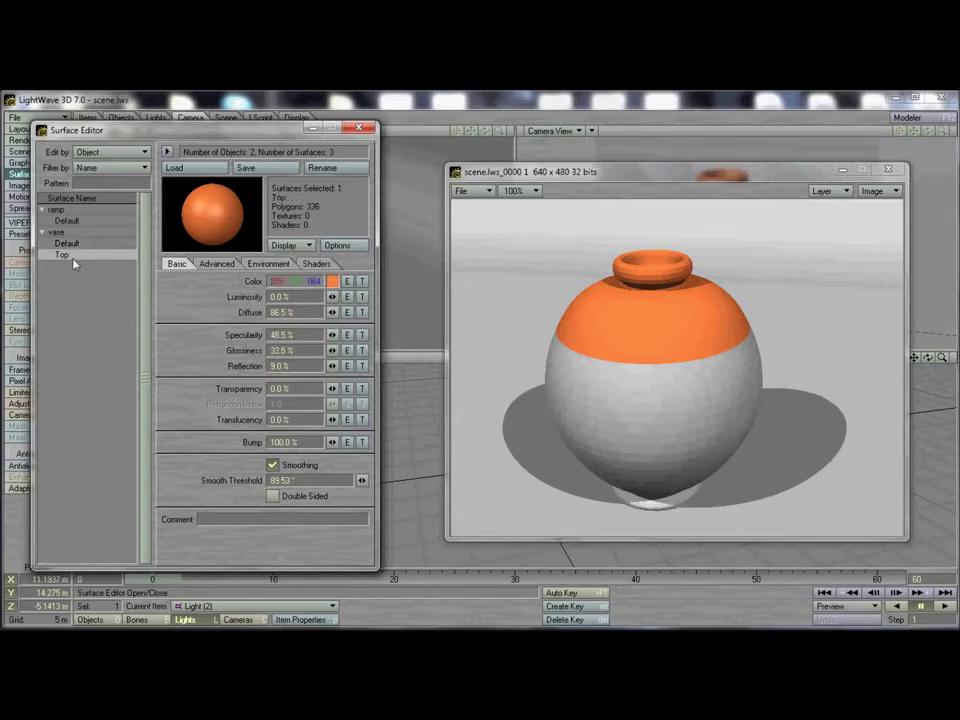
{"action": "left_click", "coordinate": [67, 243]}
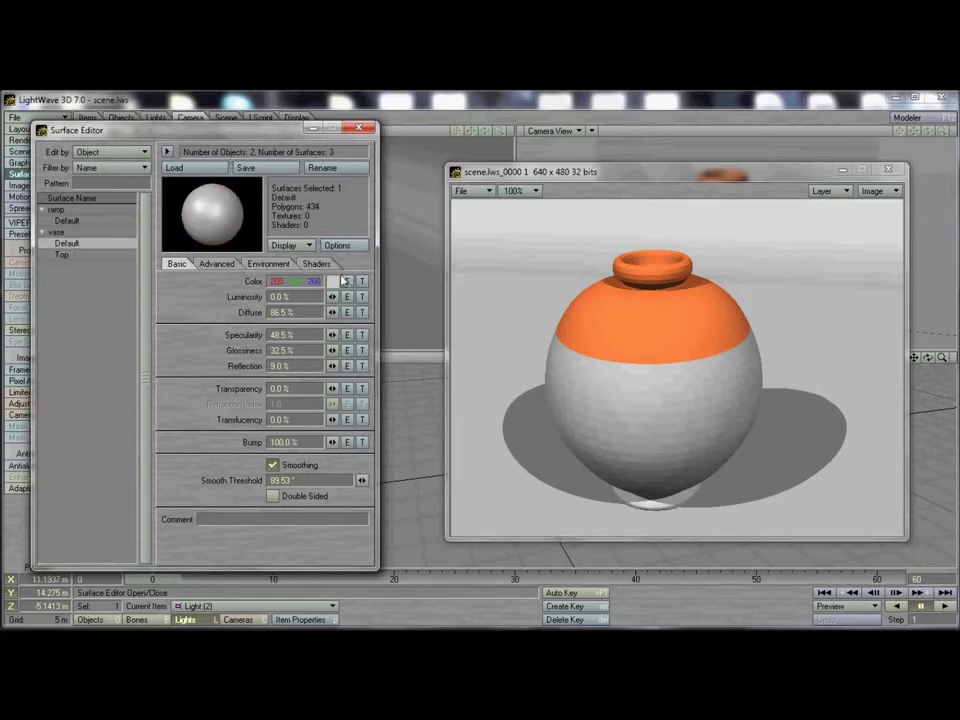
{"action": "left_click", "coordinate": [333, 282]}
{"action": "left_click", "coordinate": [181, 260]}
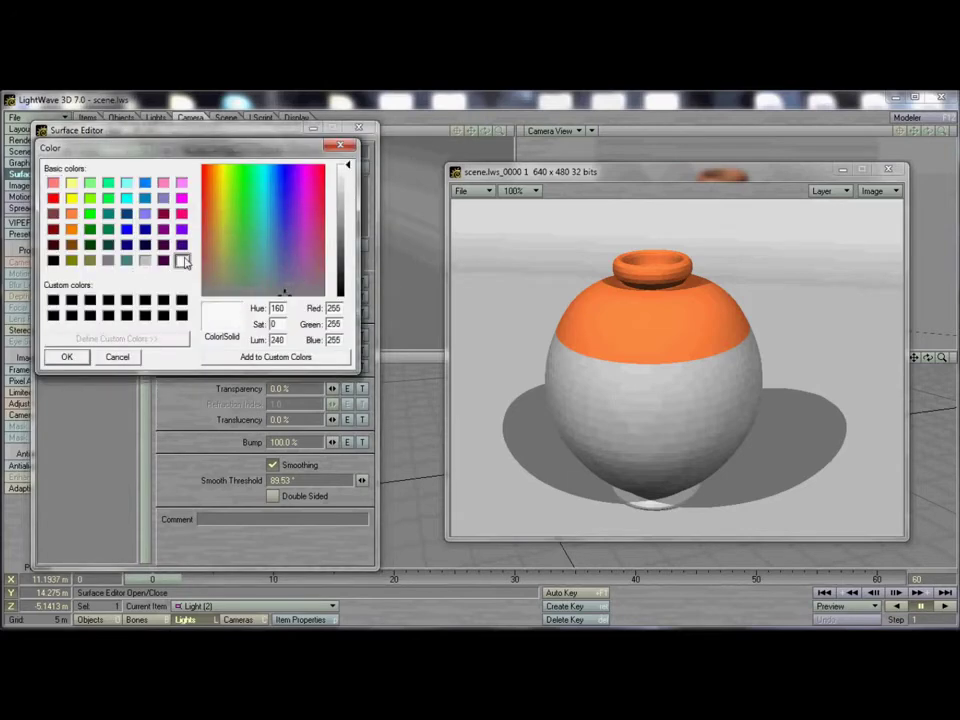
{"action": "left_click", "coordinate": [68, 357]}
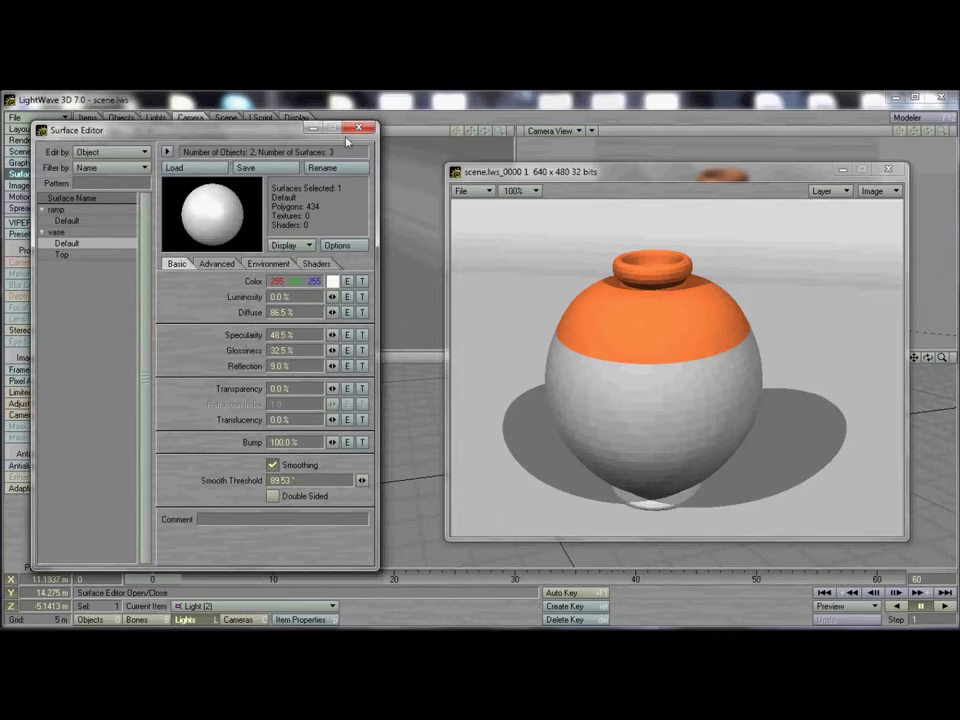
{"action": "left_click", "coordinate": [636, 178]}
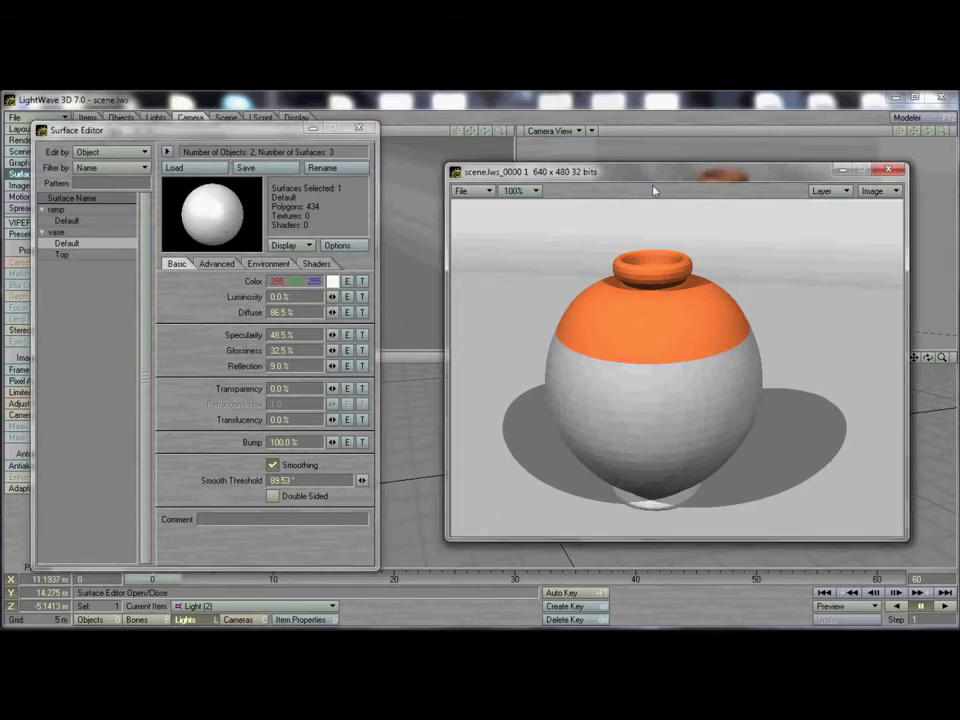
Render the current frame, turn on smoothing for the ramp's Default surface and close the Surface Editor
{"action": "key", "text": "F9"}
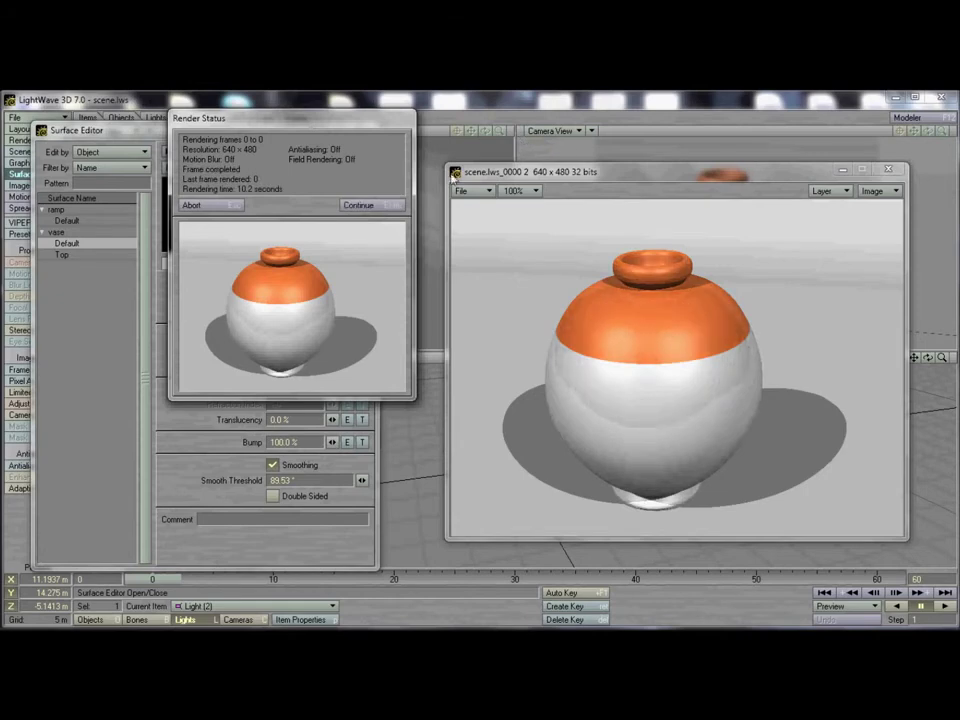
{"action": "left_click", "coordinate": [358, 205]}
{"action": "left_click", "coordinate": [66, 220]}
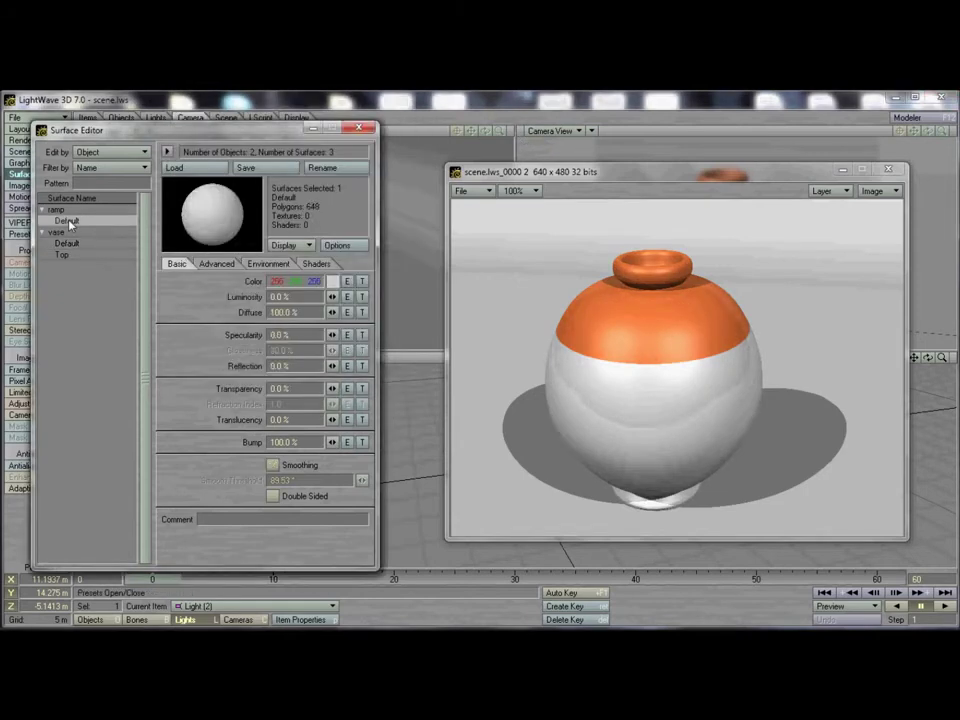
{"action": "left_click", "coordinate": [280, 466]}
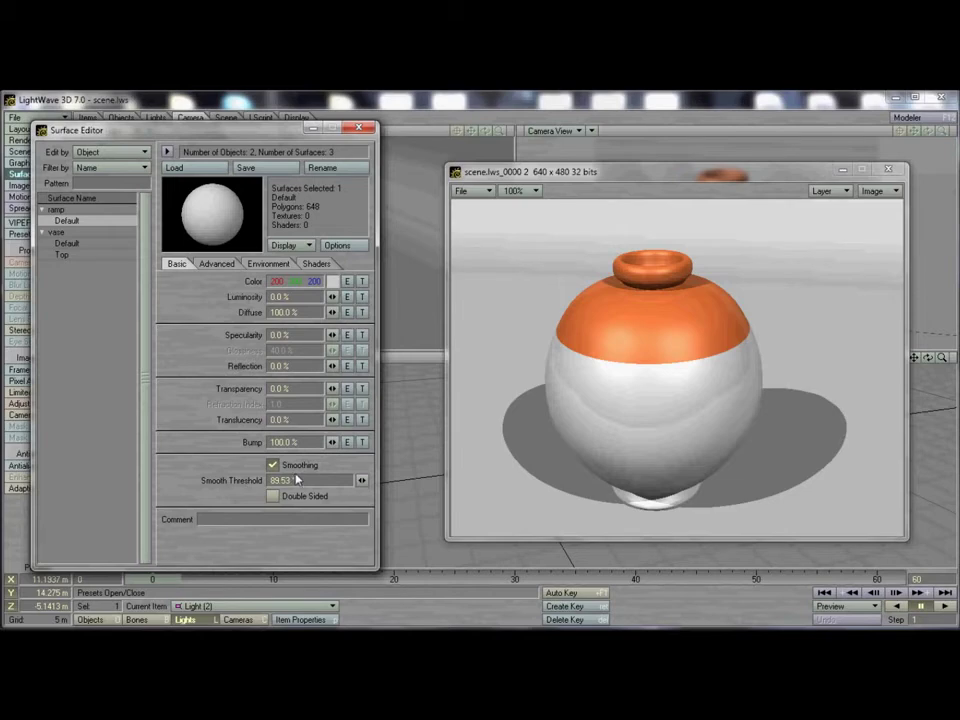
{"action": "left_click", "coordinate": [364, 129]}
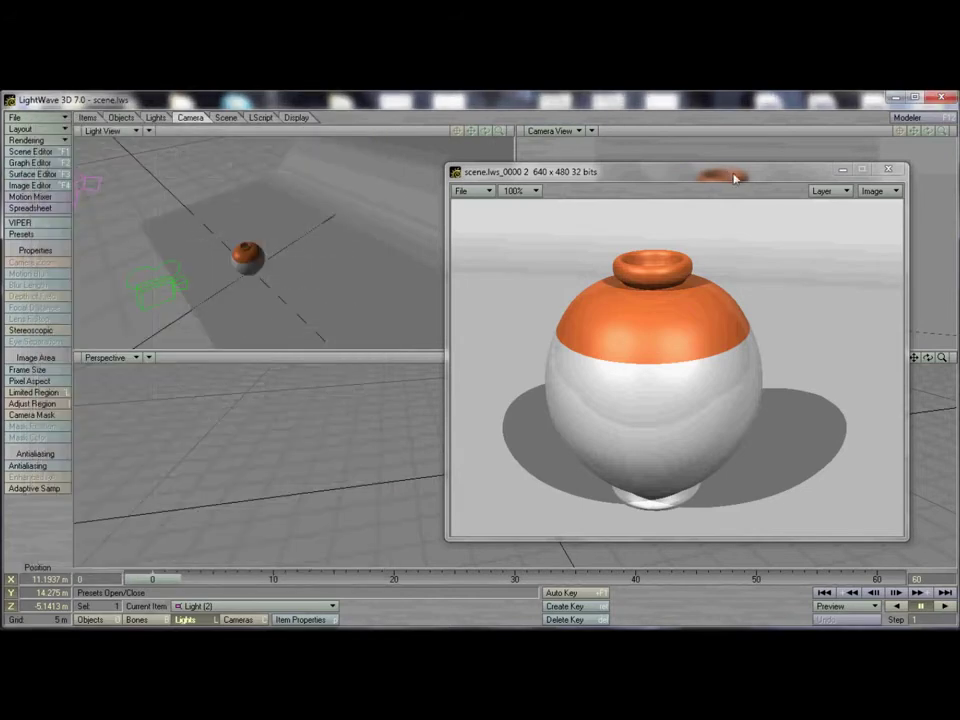
Close the rendered image and reposition the camera around the vase to about X 2.47 m, Y 5.19 m, Z -6.00 m, turning it to keep the vase framed
{"action": "left_click_drag", "start_coordinate": [762, 171], "coordinate": [677, 188]}
{"action": "left_click", "coordinate": [804, 187]}
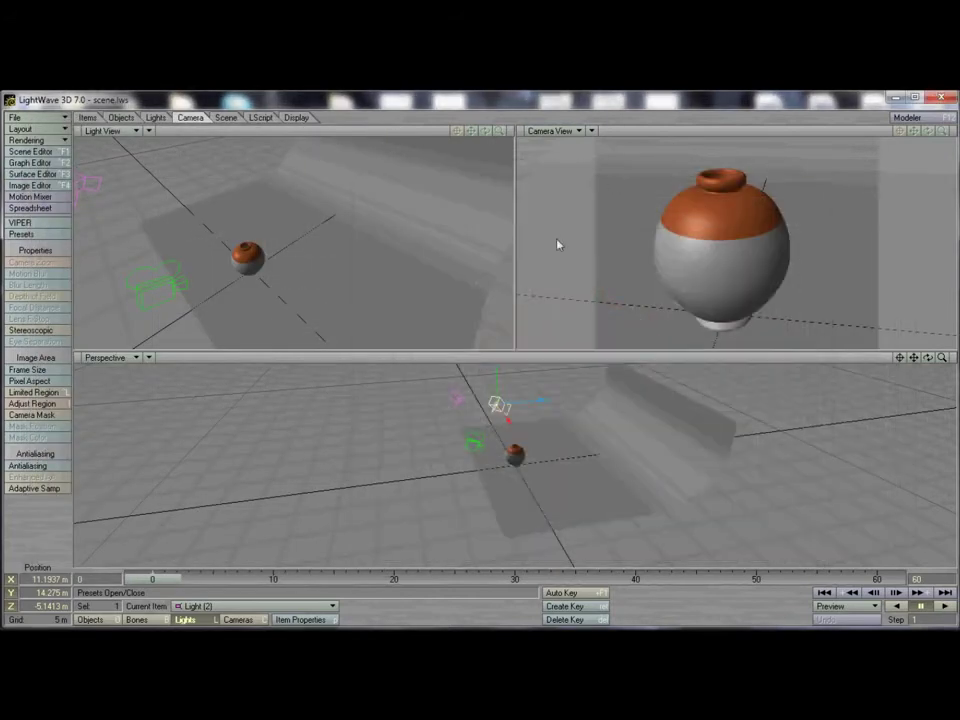
{"action": "left_click", "coordinate": [238, 619]}
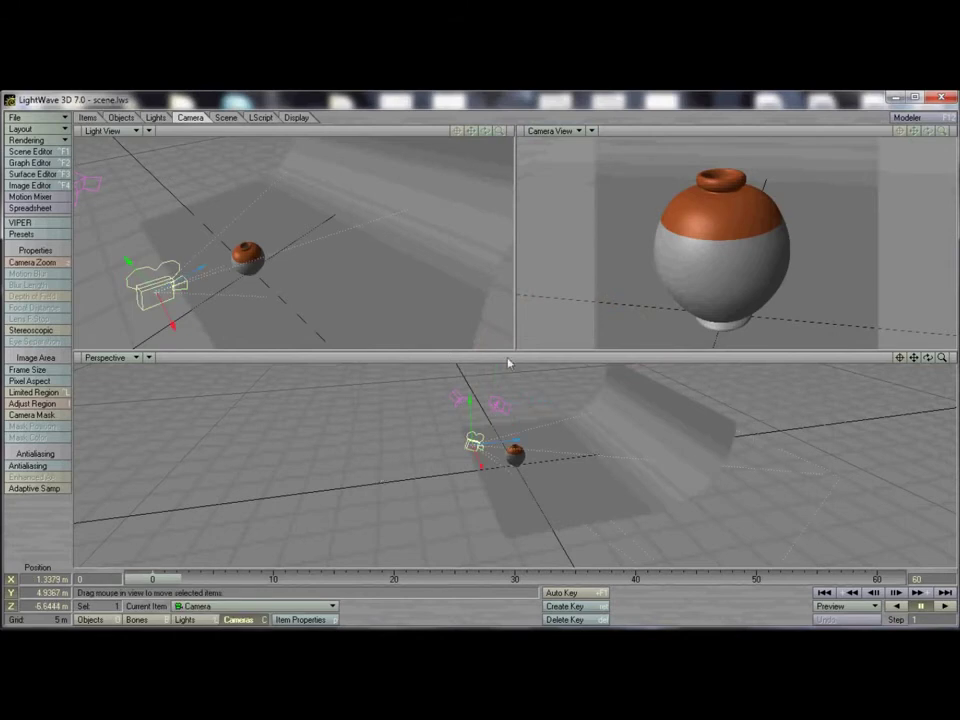
{"action": "mouse_move", "coordinate": [694, 281]}
{"action": "left_mouse_down"}
{"action": "mouse_move", "coordinate": [780, 284]}
{"action": "mouse_move", "coordinate": [724, 263]}
{"action": "mouse_move", "coordinate": [666, 275]}
{"action": "mouse_move", "coordinate": [682, 266]}
{"action": "mouse_move", "coordinate": [666, 267]}
{"action": "left_mouse_up"}
{"action": "key", "text": "y"}
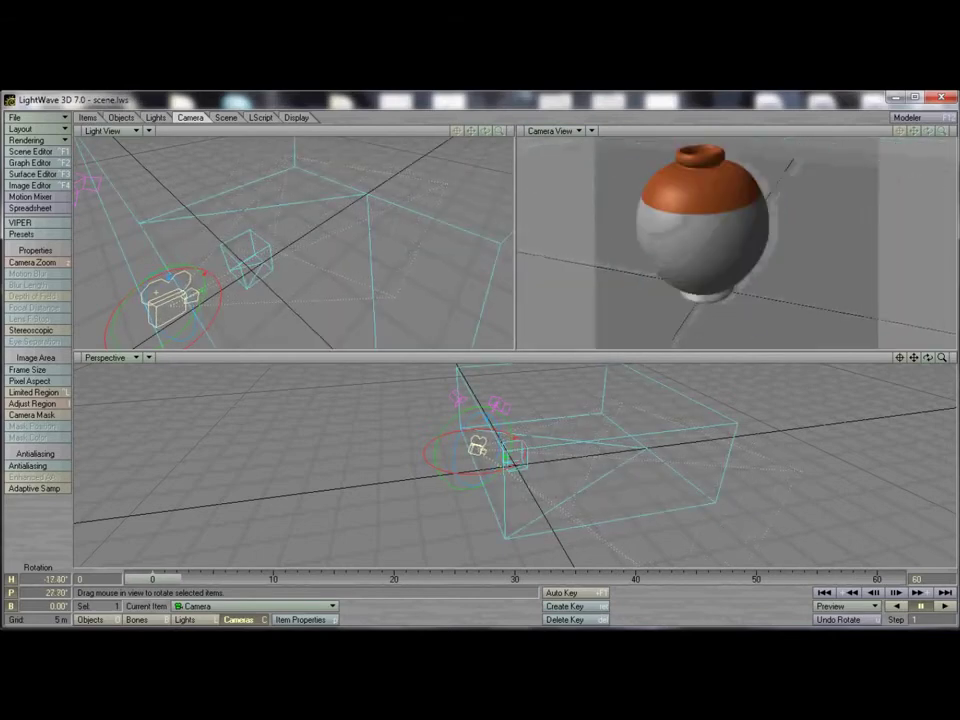
{"action": "key", "text": "t"}
{"action": "left_click_drag", "start_coordinate": [759, 290], "coordinate": [765, 289]}
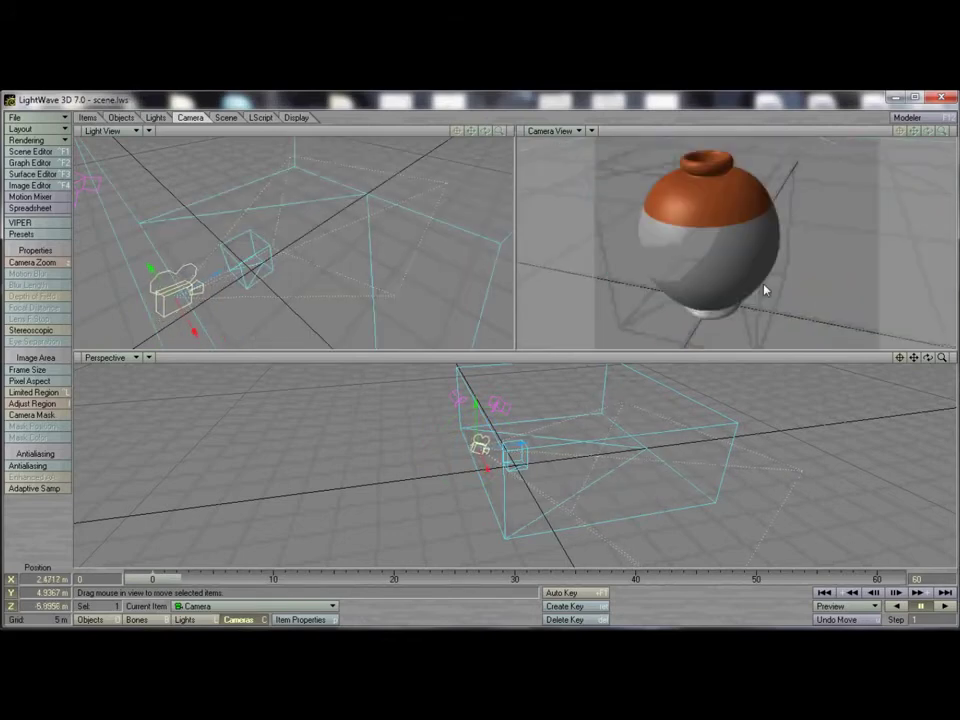
{"action": "right_click_drag", "start_coordinate": [771, 290], "coordinate": [771, 286]}
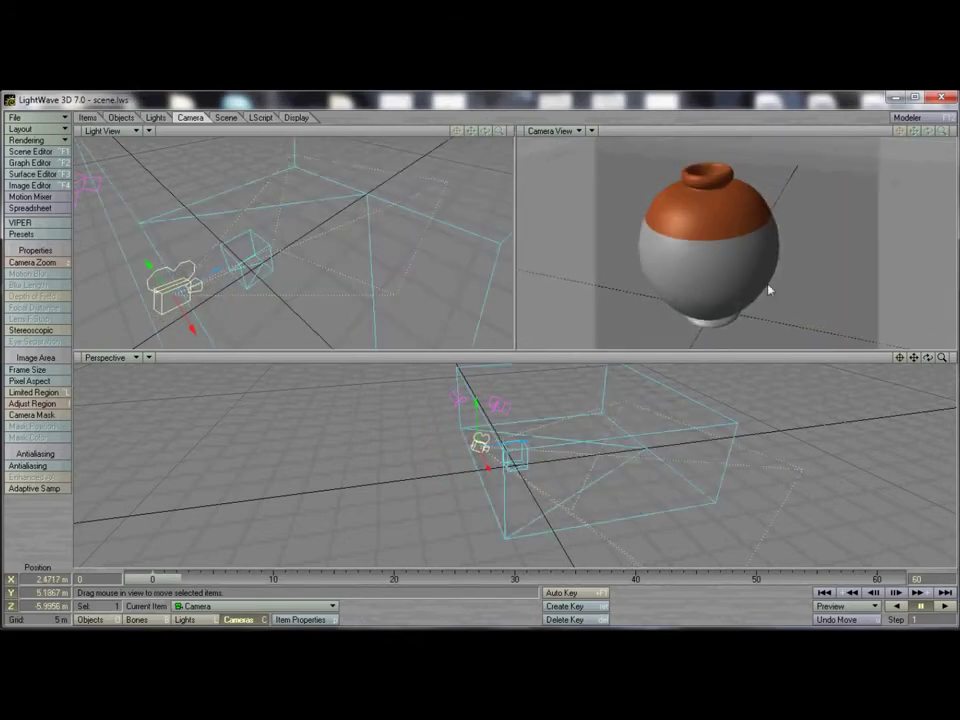
Move the camera further around the vase to about X 4.29 m, Z -5.06 m and rotate it to about -32.3° heading
{"action": "left_click_drag", "start_coordinate": [762, 289], "coordinate": [708, 300]}
{"action": "key", "text": "y"}
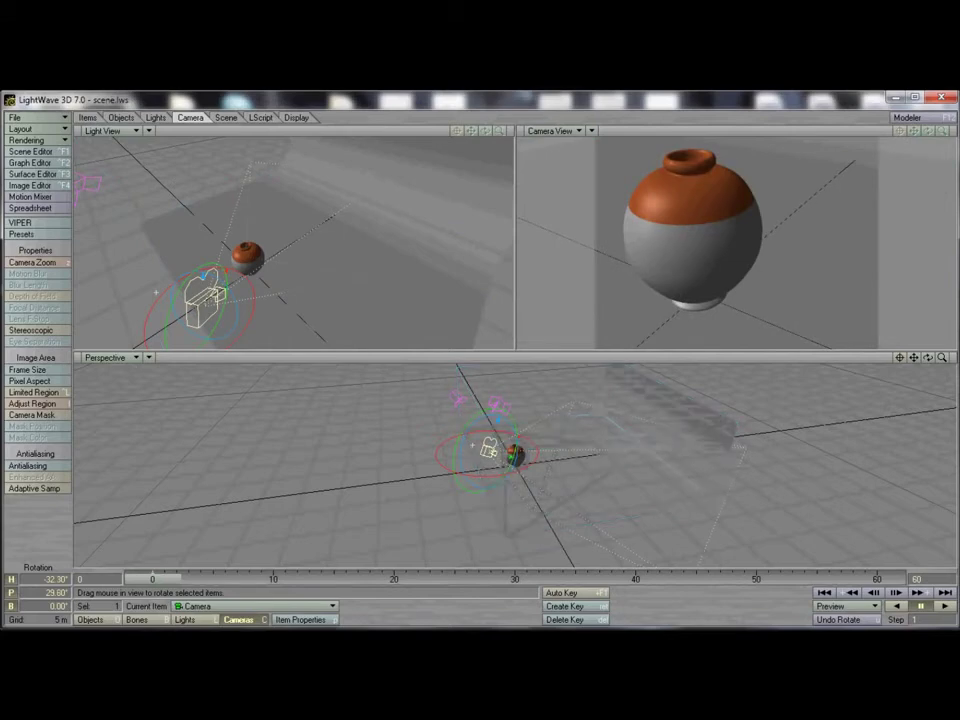
{"action": "left_click_drag", "start_coordinate": [771, 281], "coordinate": [772, 284]}
{"action": "key", "text": "t"}
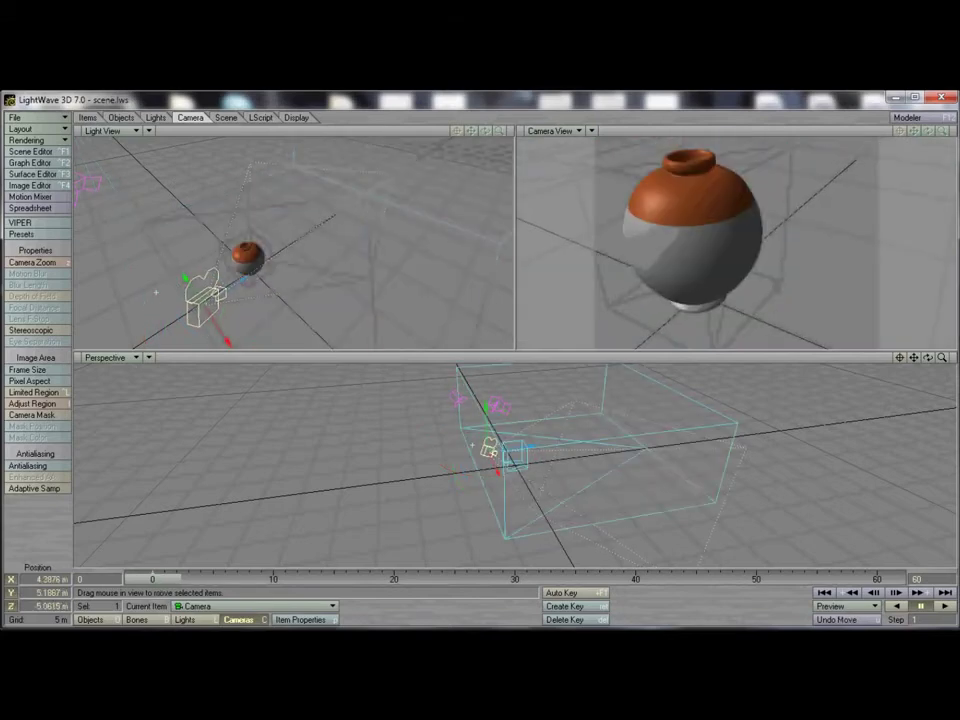
Raise the camera, rotate it to about -31.9° heading and 33.2° pitch, and create its motion key at frame 0
{"action": "right_click_drag", "start_coordinate": [778, 293], "coordinate": [778, 269]}
{"action": "key", "text": "y"}
{"action": "left_click_drag", "start_coordinate": [779, 273], "coordinate": [781, 302]}
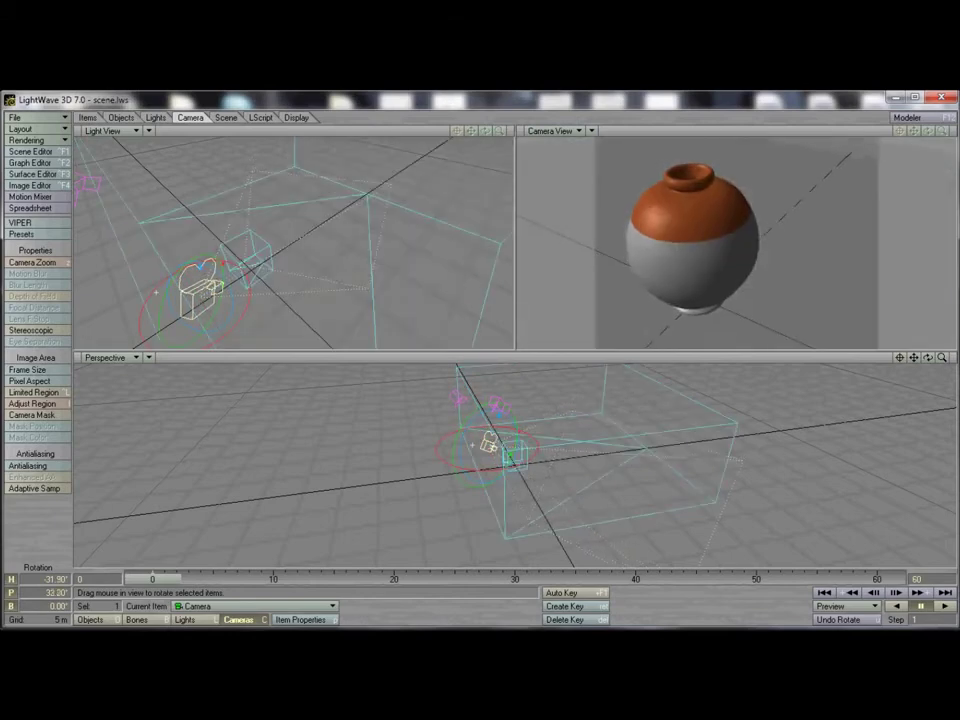
{"action": "key", "text": "Return"}
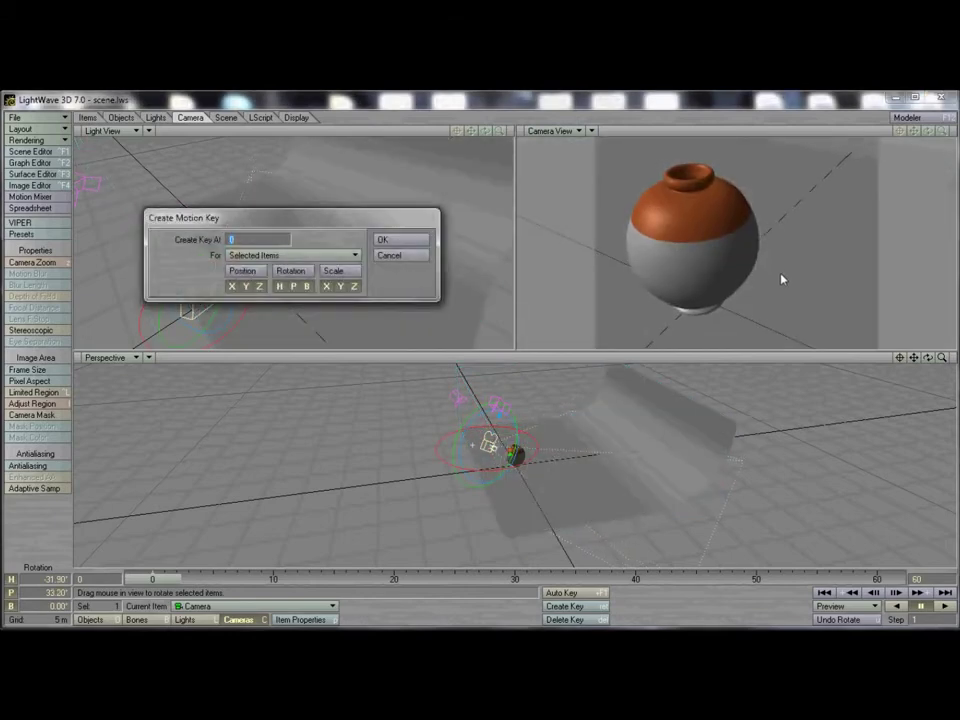
{"action": "left_click", "coordinate": [382, 240]}
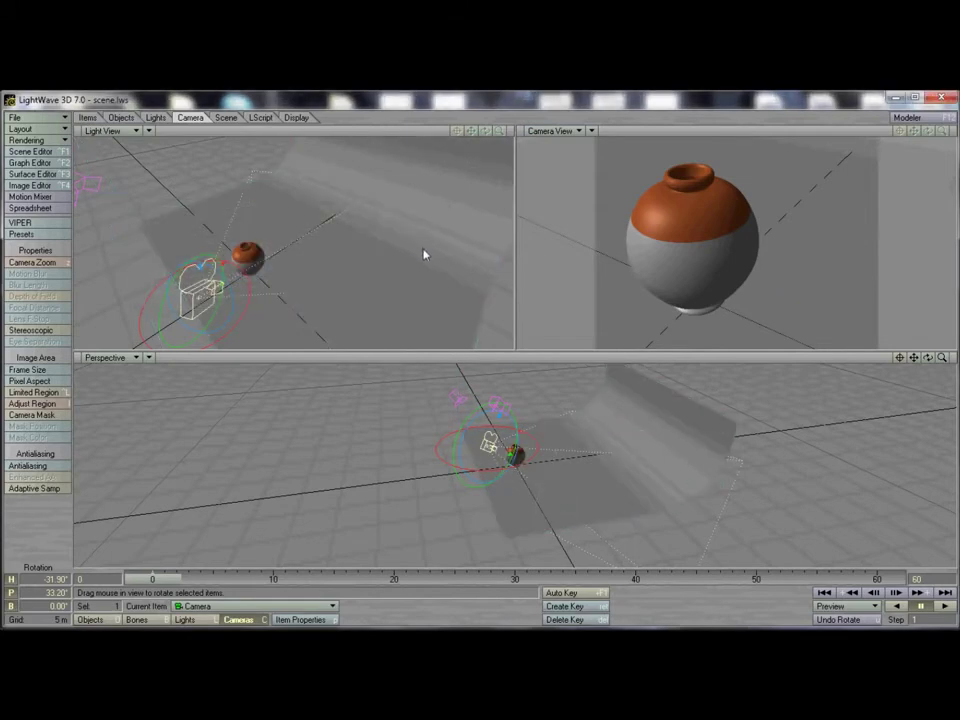
Render the current frame from the new camera angle and reopen the Surface Editor with the vase's surfaces expanded
{"action": "key", "text": "F9"}
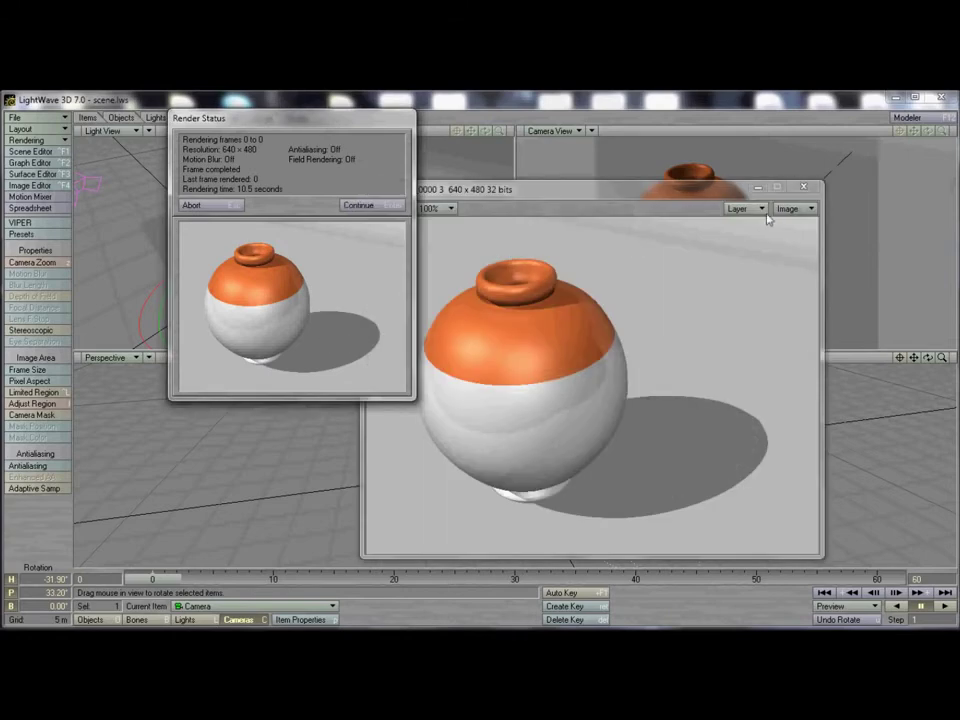
{"action": "left_click", "coordinate": [365, 206]}
{"action": "left_click_drag", "start_coordinate": [557, 191], "coordinate": [612, 173]}
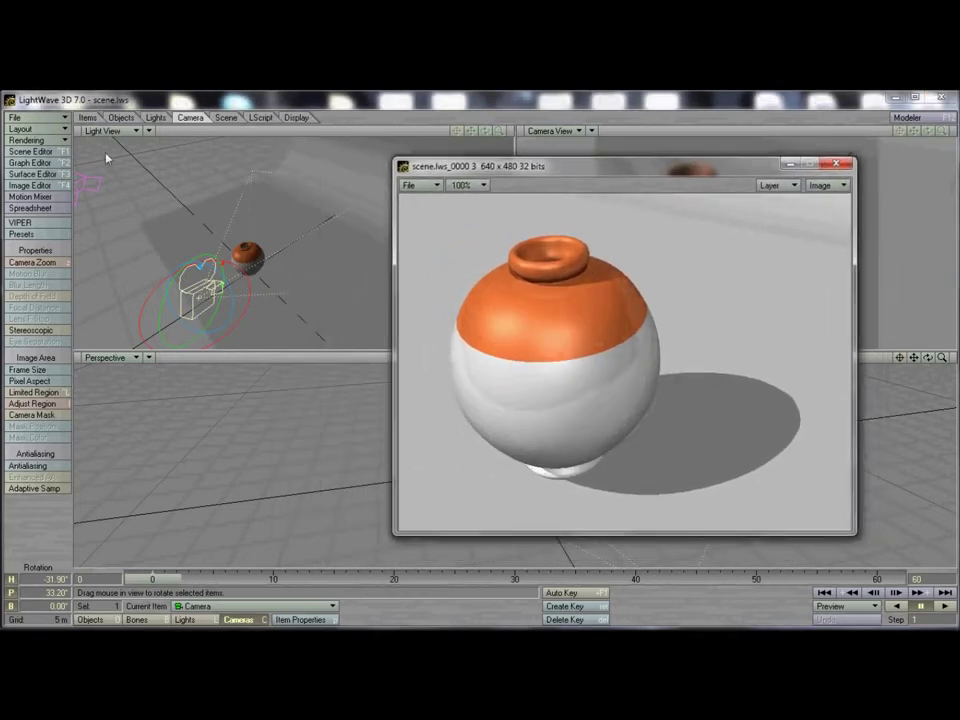
{"action": "left_click", "coordinate": [45, 174]}
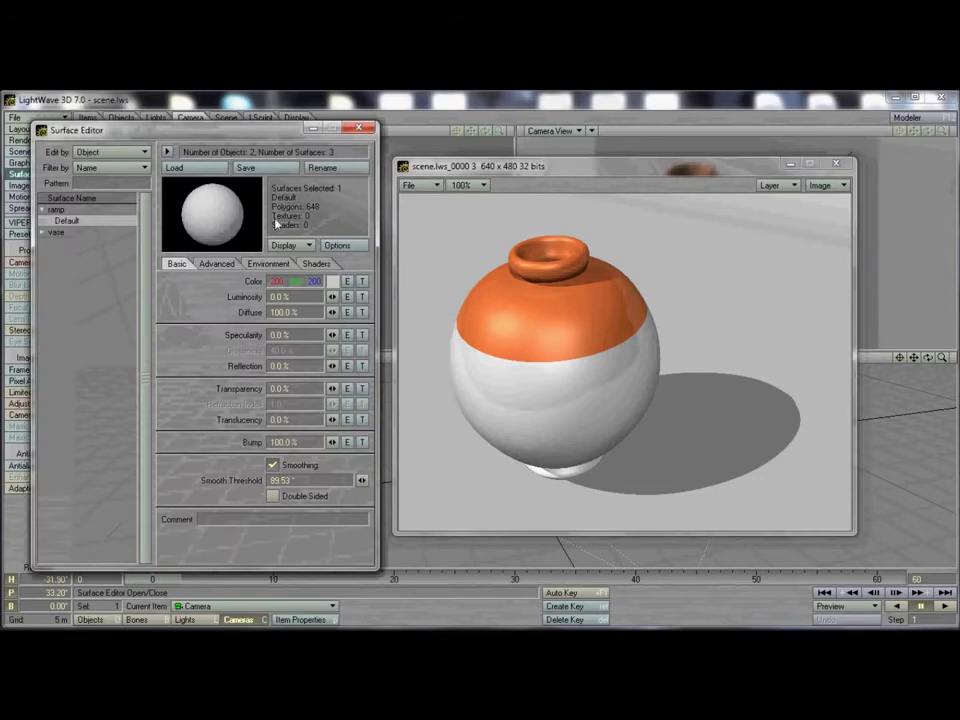
{"action": "left_click", "coordinate": [44, 235]}
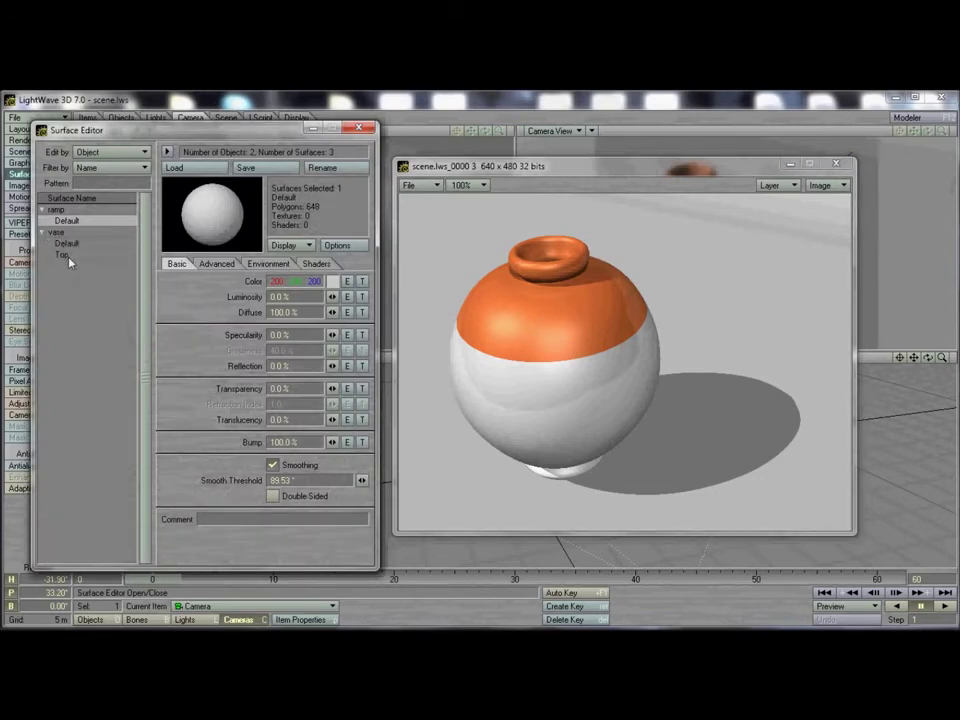
Switch to Windows Photo Viewer to examine the reference vase photo's finish and colours, and return to LightWave Layout
{"action": "key", "text": "alt+Tab"}
{"action": "key", "text": "alt+Tab"}
{"action": "key", "text": "alt+Tab"}
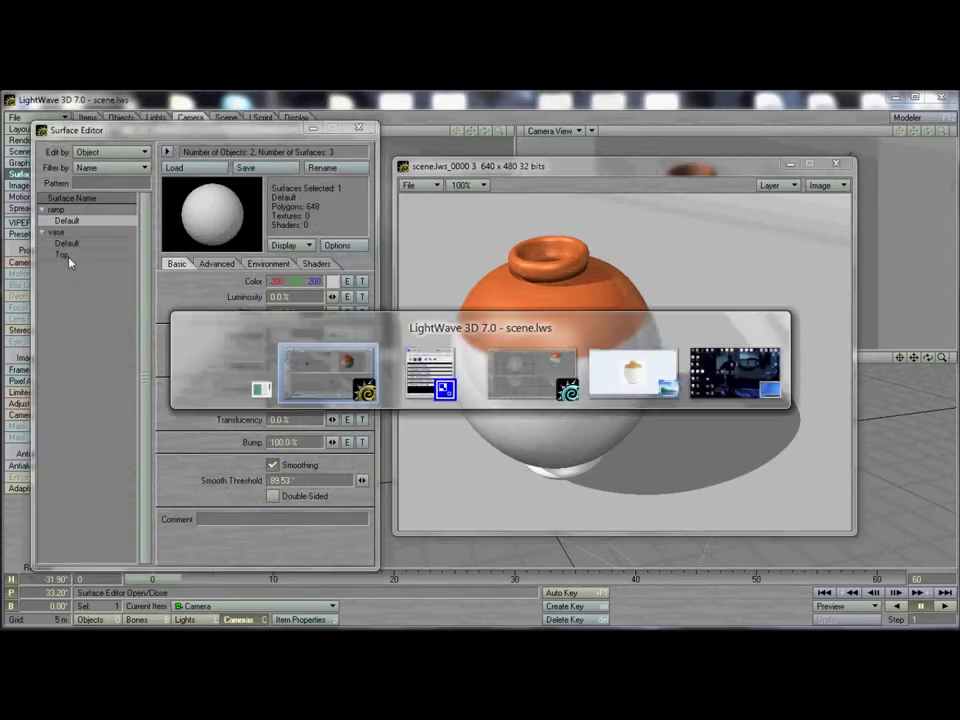
{"action": "left_click", "coordinate": [617, 381]}
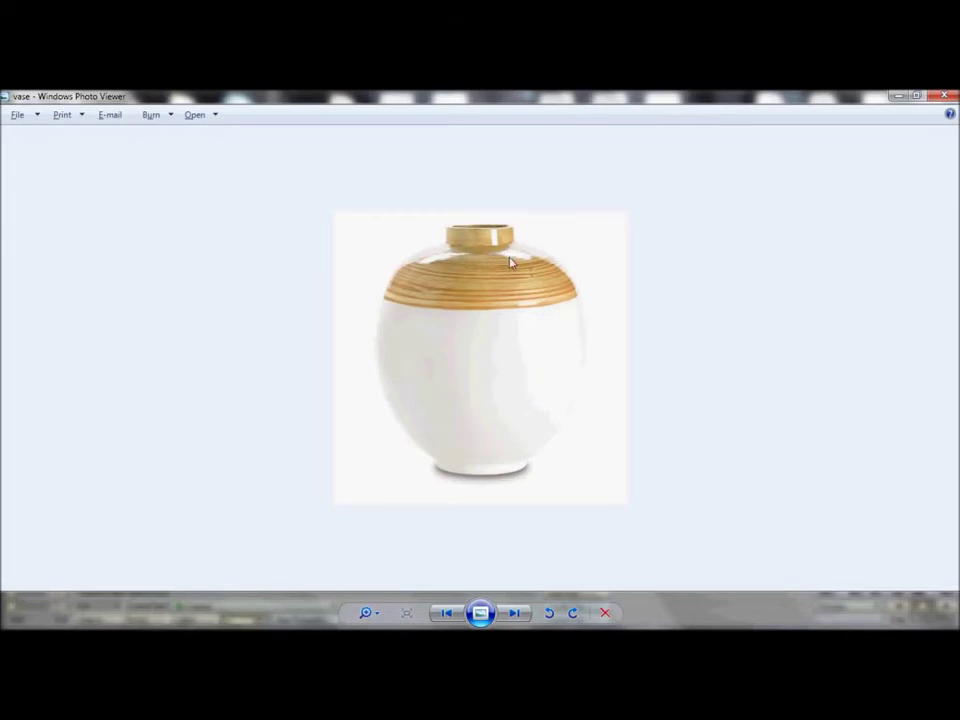
{"action": "key", "text": "alt+Tab"}
{"action": "key", "text": "alt+Tab"}
{"action": "left_click", "coordinate": [424, 376]}
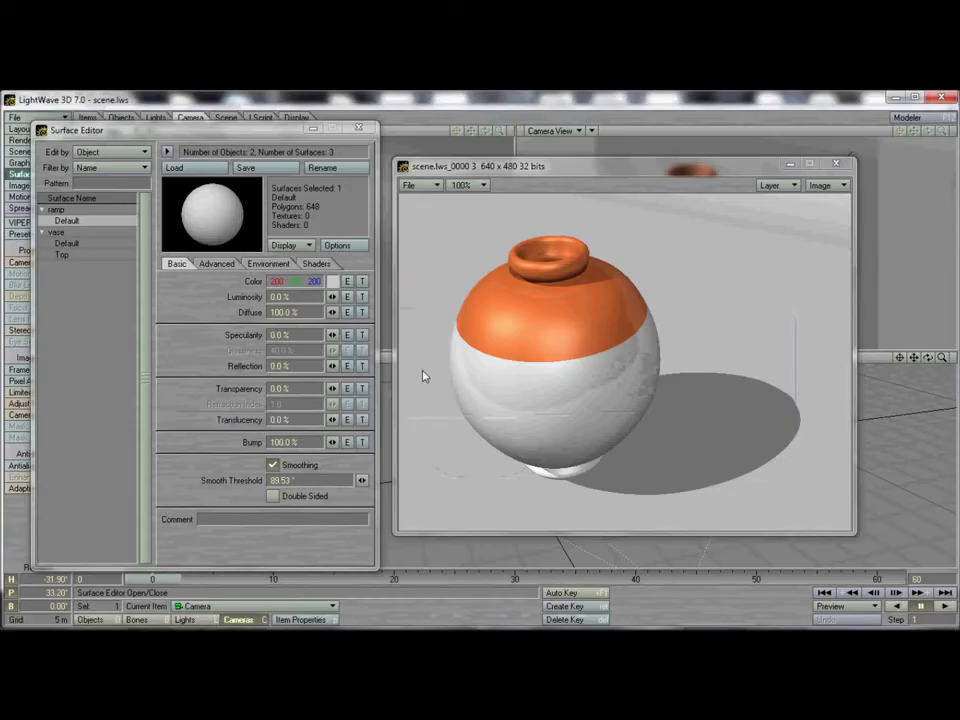
Set the vase's Default surface to about 99.5% diffuse and its Top surface to about 63.5% specularity and 31.5% glossiness
{"action": "left_click", "coordinate": [64, 255]}
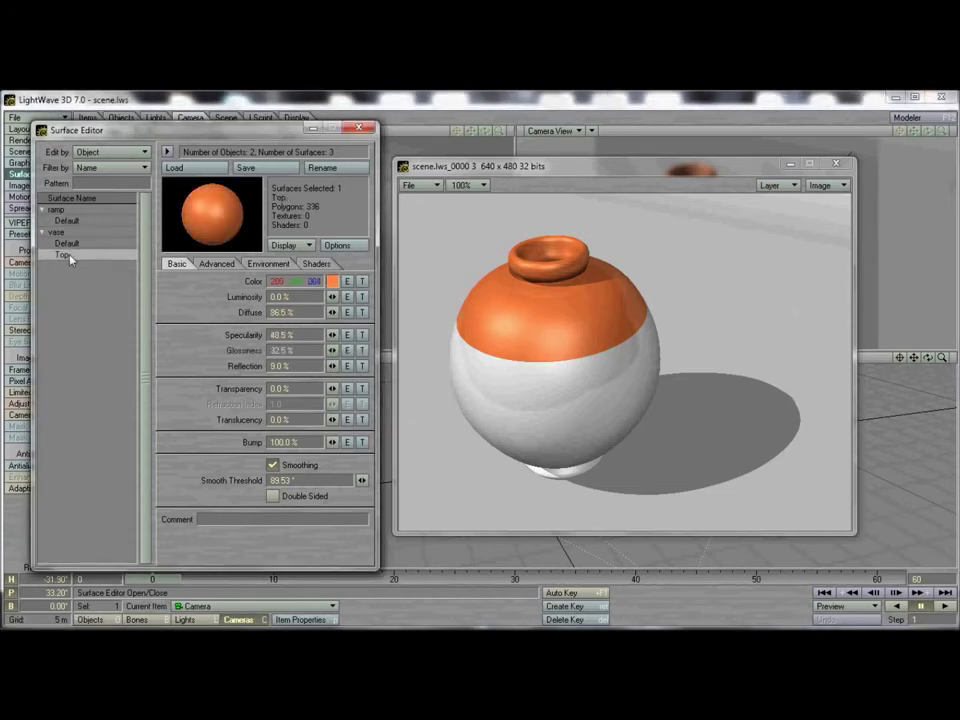
{"action": "left_click", "coordinate": [66, 243]}
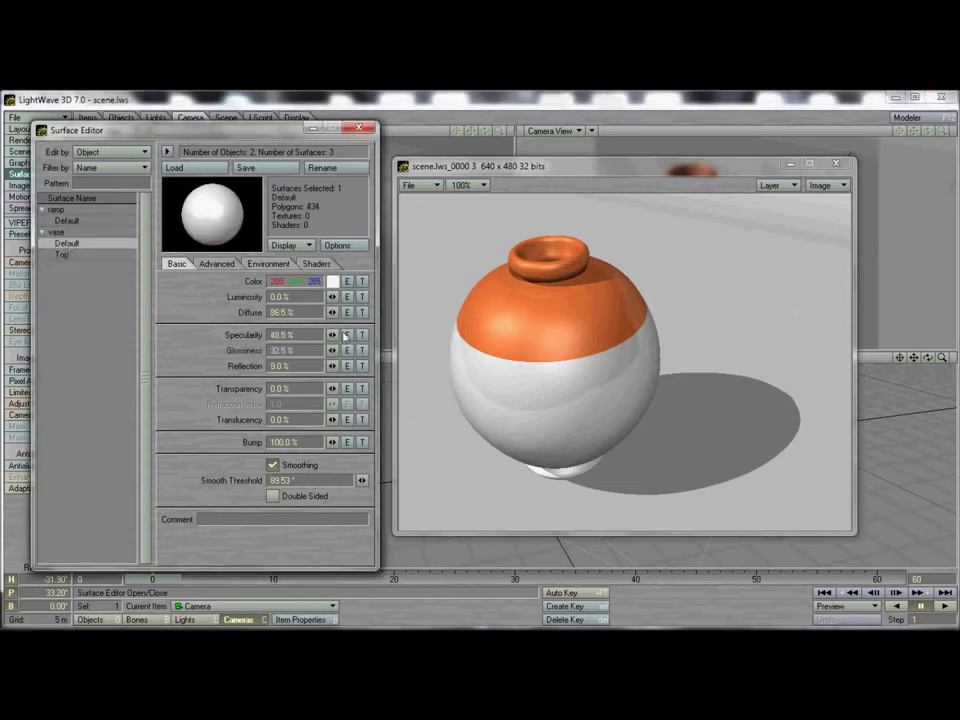
{"action": "left_click_drag", "start_coordinate": [332, 313], "coordinate": [335, 313]}
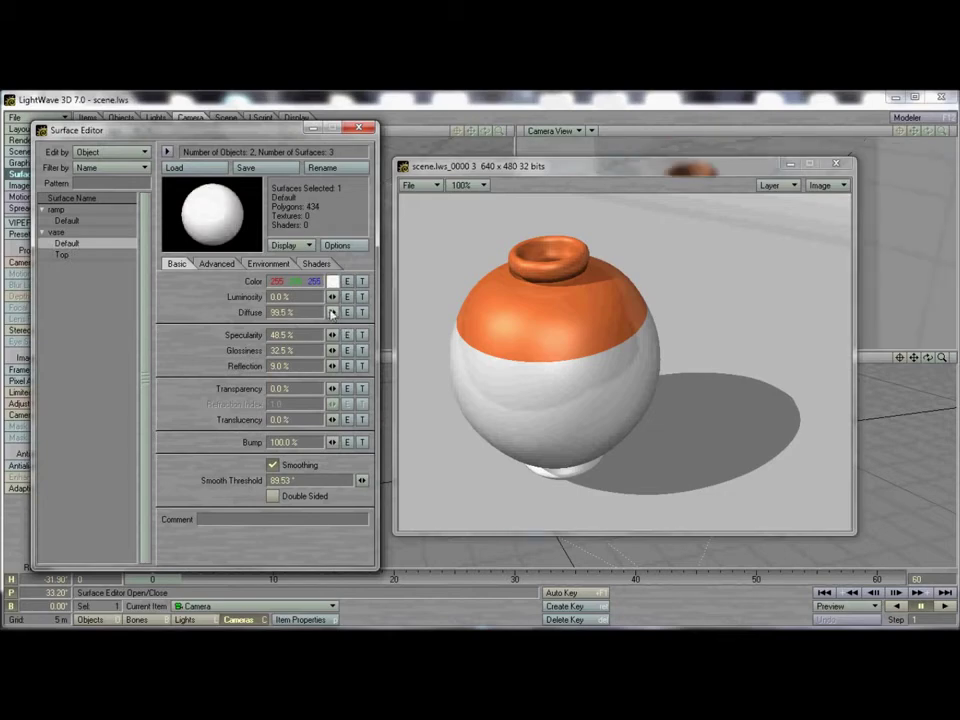
{"action": "left_click", "coordinate": [62, 256]}
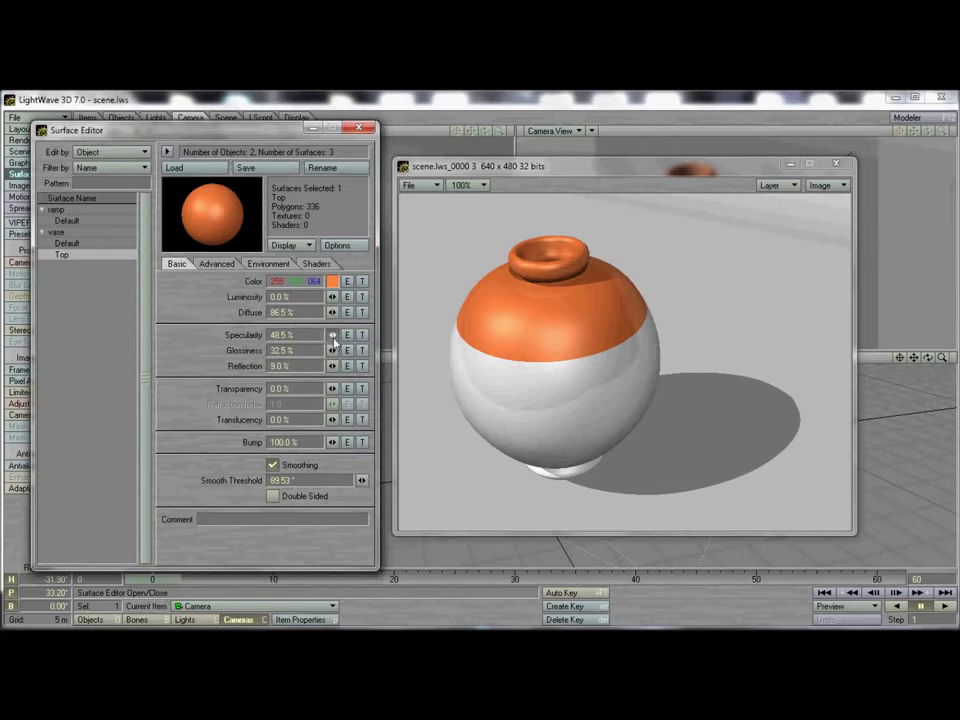
{"action": "mouse_move", "coordinate": [334, 341]}
{"action": "left_mouse_down"}
{"action": "mouse_move", "coordinate": [337, 353]}
{"action": "mouse_move", "coordinate": [327, 351]}
{"action": "mouse_move", "coordinate": [337, 353]}
{"action": "left_mouse_up"}
Render the current frame with the adjusted vase surfaces and move the rendered image clear of the render status window
{"action": "left_click", "coordinate": [631, 167]}
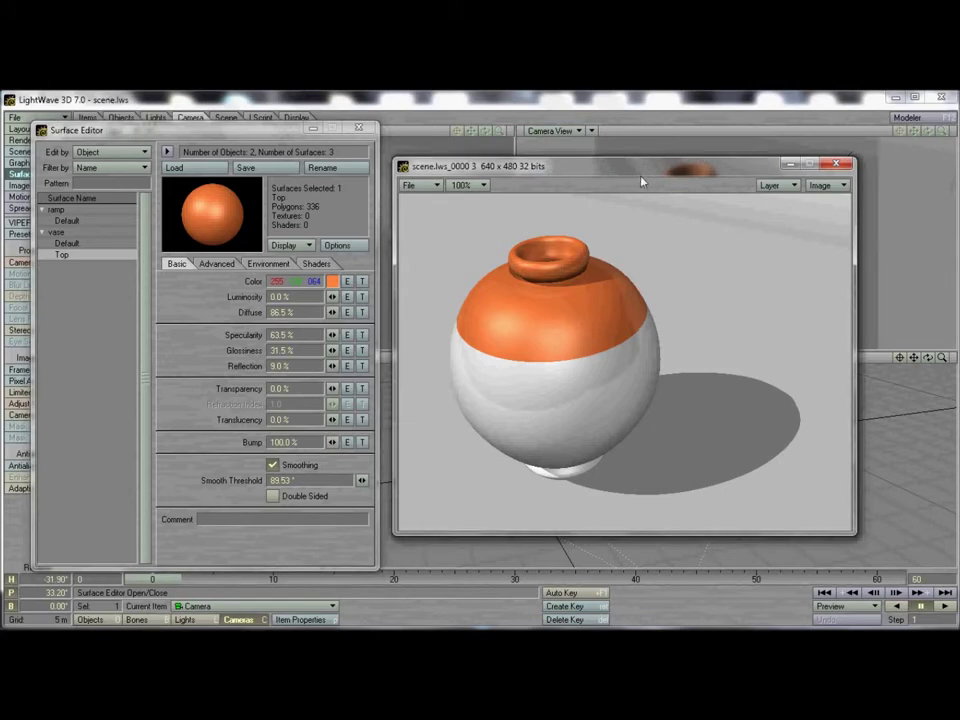
{"action": "key", "text": "F9"}
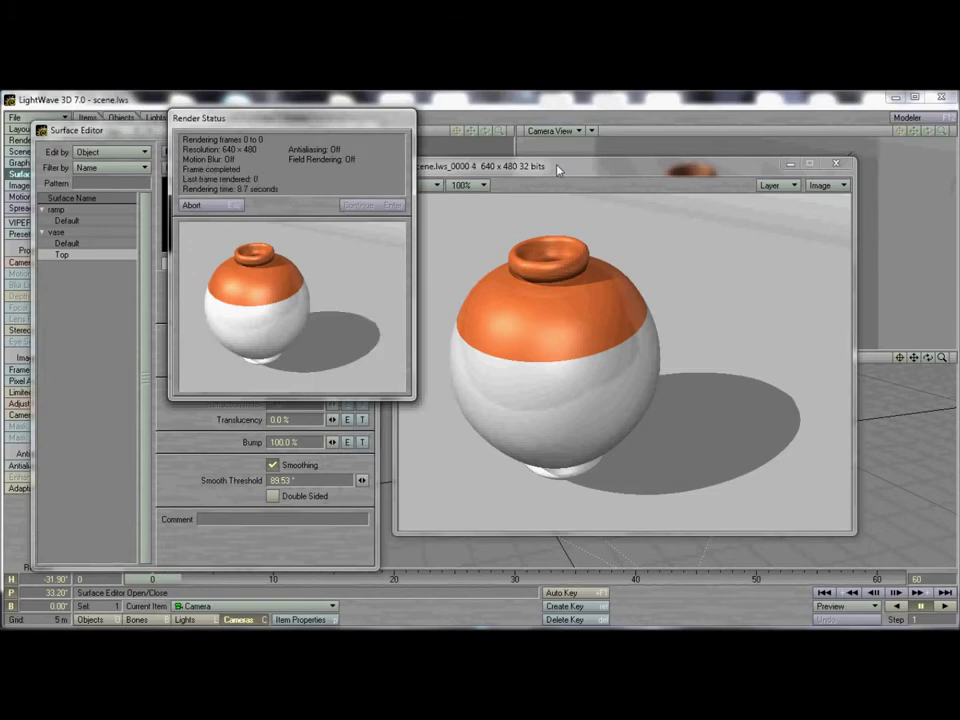
{"action": "left_click_drag", "start_coordinate": [558, 170], "coordinate": [626, 182]}
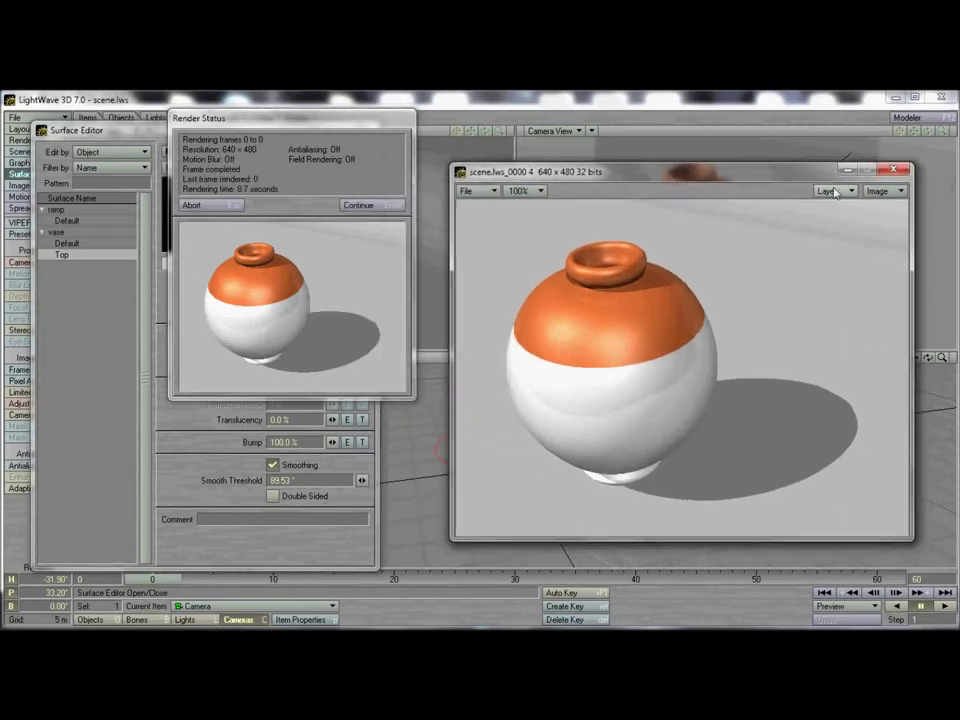
Compare the previous render, scene.lws_0000 3, with the new one, scene.lws_0000 4, and dismiss the render status
{"action": "left_click", "coordinate": [831, 192]}
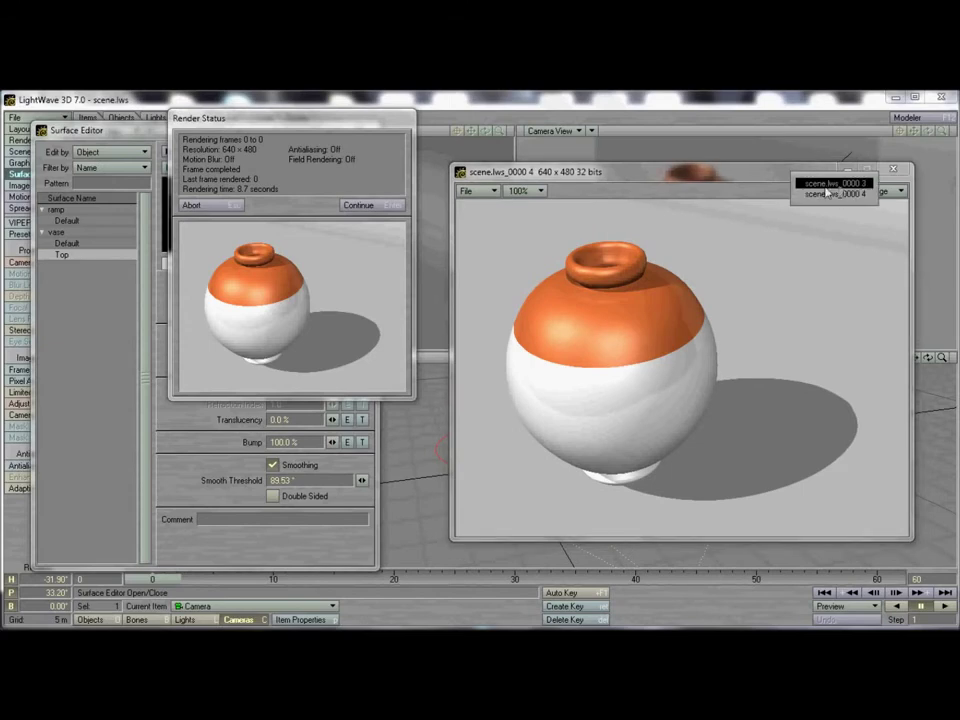
{"action": "left_click", "coordinate": [835, 184]}
{"action": "left_click", "coordinate": [830, 194]}
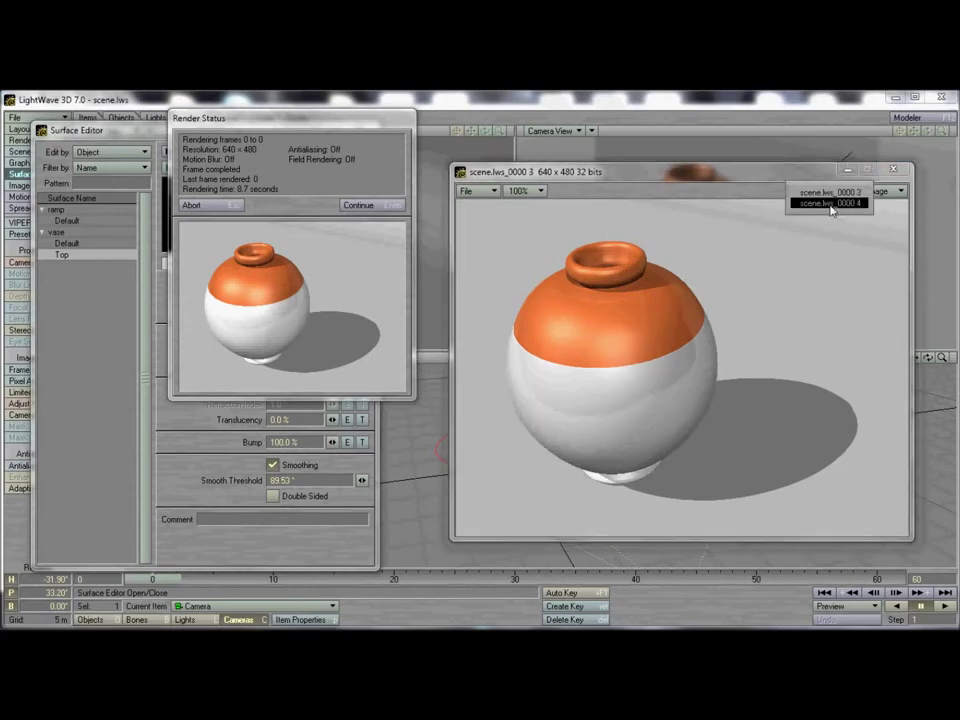
{"action": "left_click", "coordinate": [831, 207]}
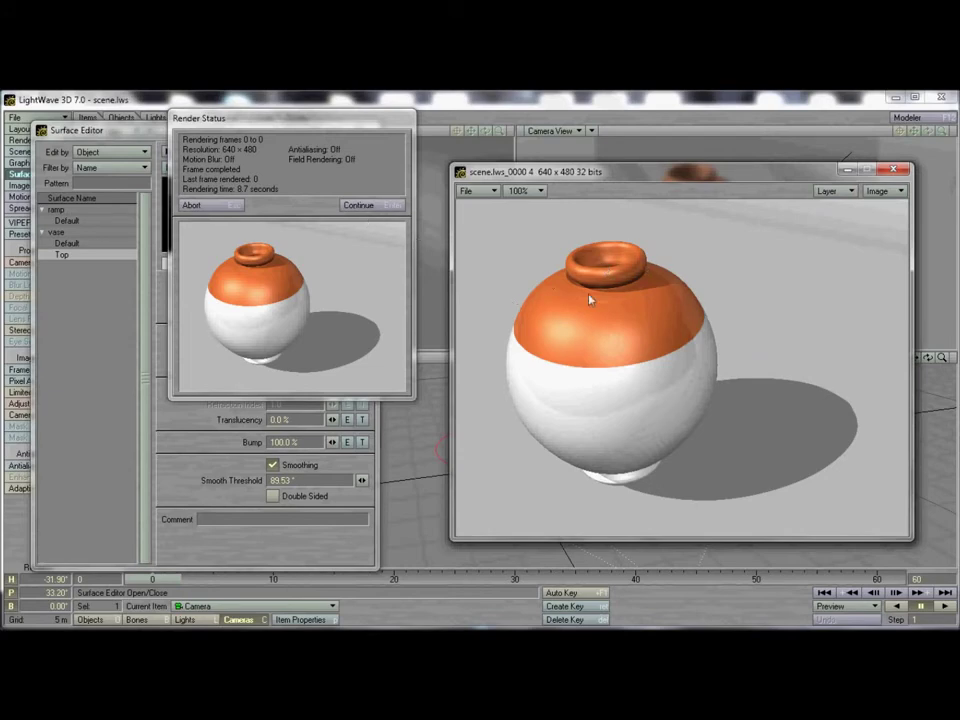
{"action": "left_click", "coordinate": [378, 206]}
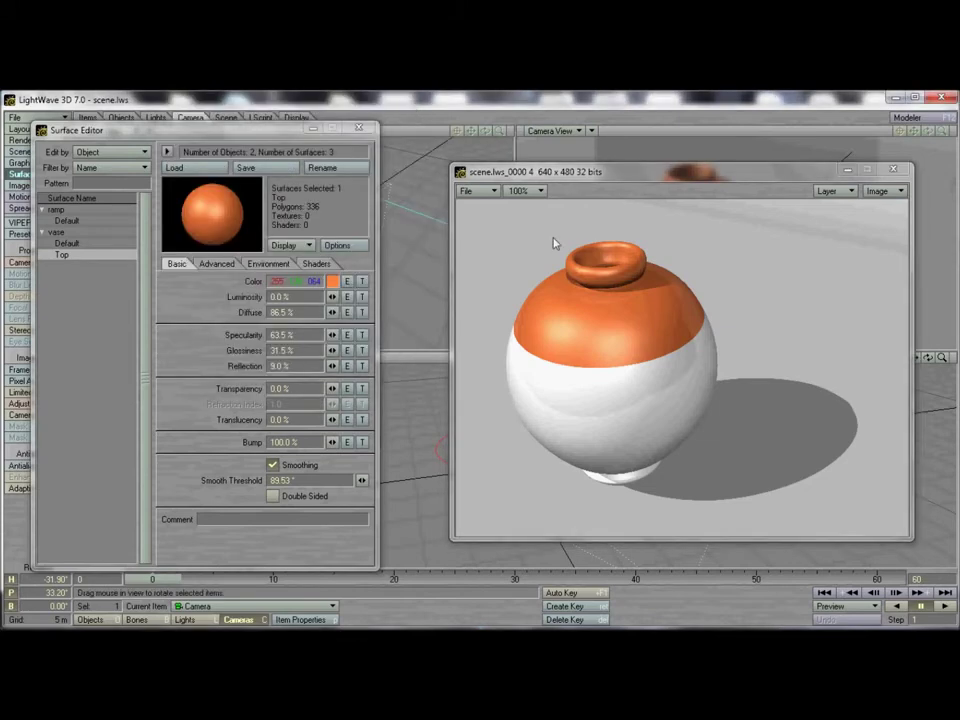
Select the vase's Top surface and switch to Windows Photo Viewer to examine the wood texture image
{"action": "left_click", "coordinate": [62, 243]}
{"action": "left_click", "coordinate": [66, 255]}
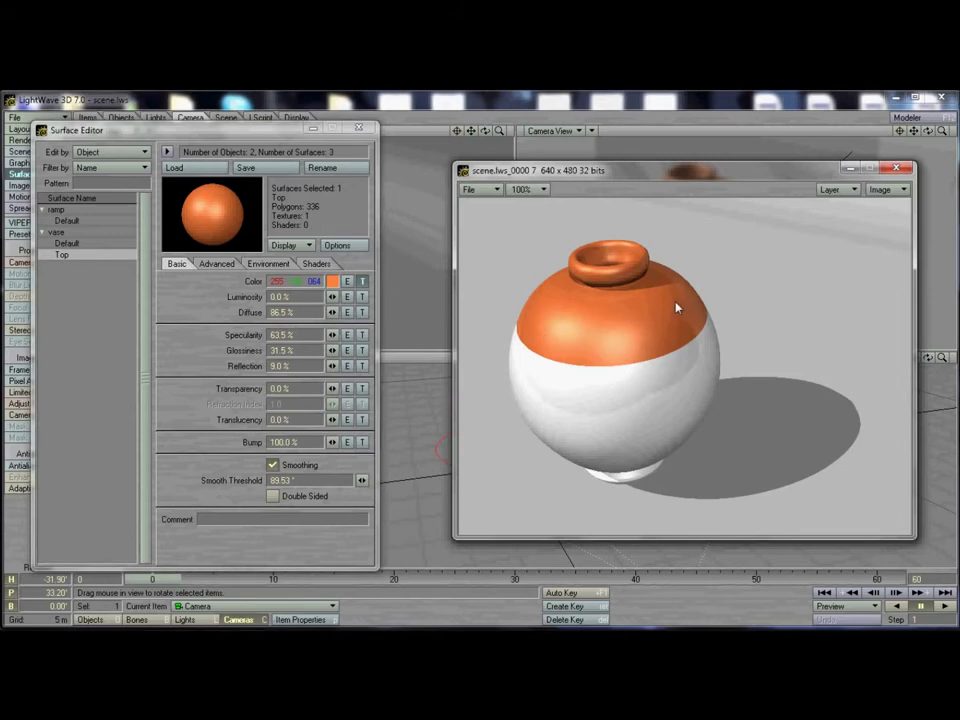
{"action": "key", "text": "alt+Tab"}
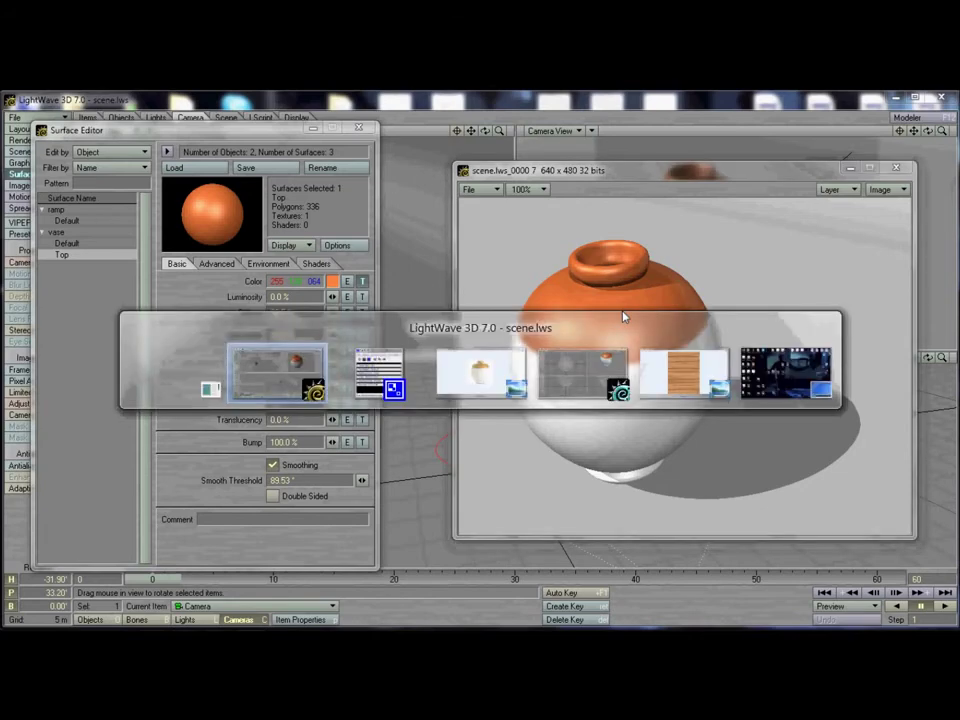
{"action": "left_click", "coordinate": [687, 366]}
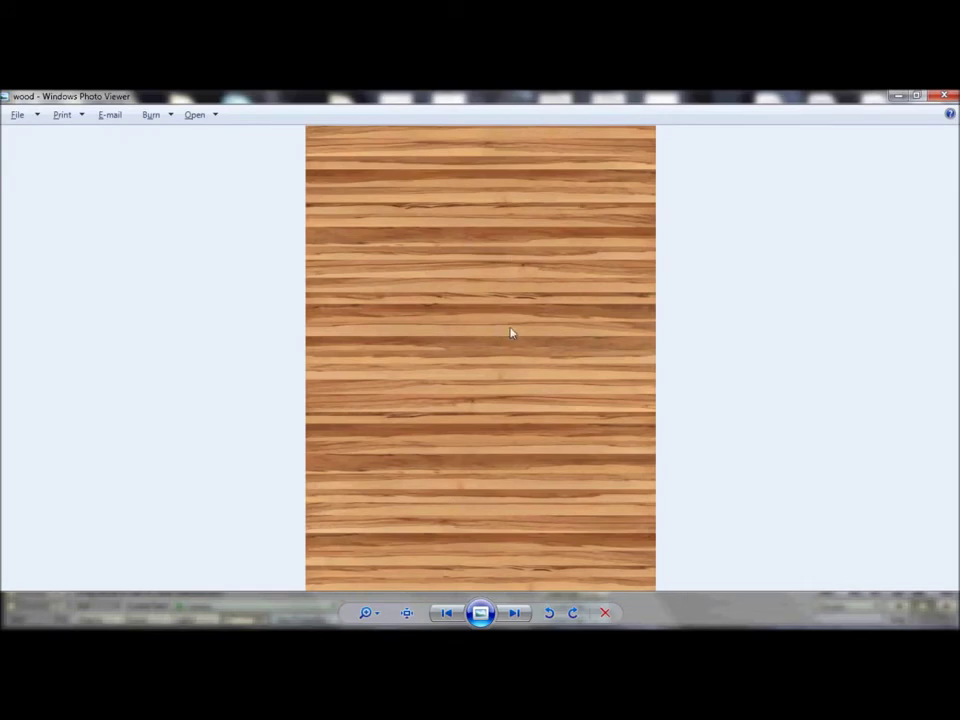
Switch back to LightWave Layout and open the Top surface's color texture, keeping its layer type as Image Map
{"action": "key", "text": "alt+Tab"}
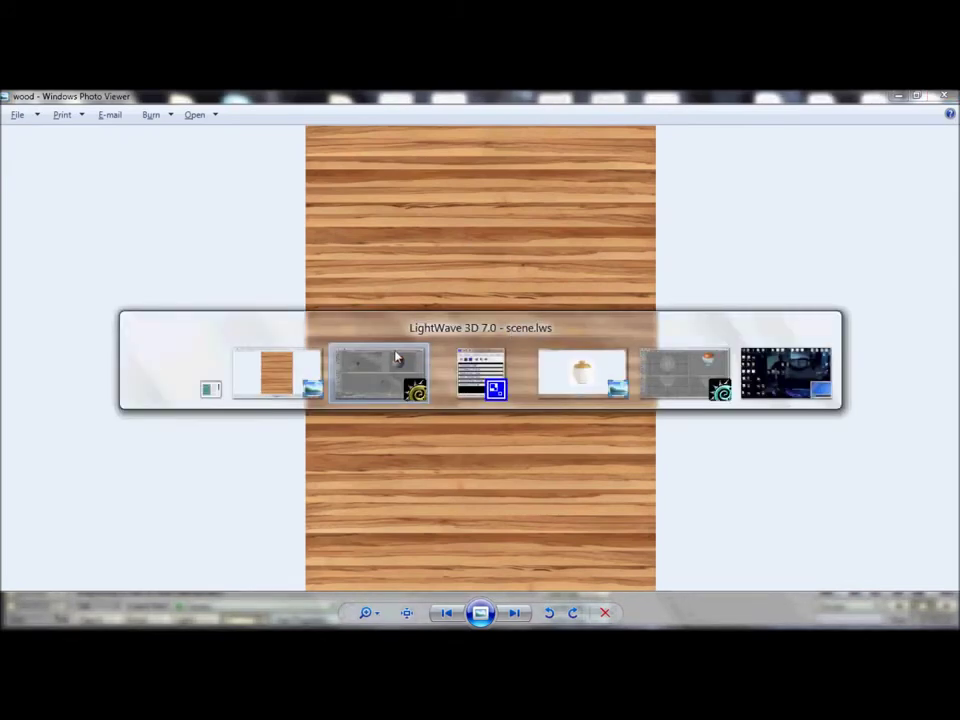
{"action": "left_click", "coordinate": [383, 367]}
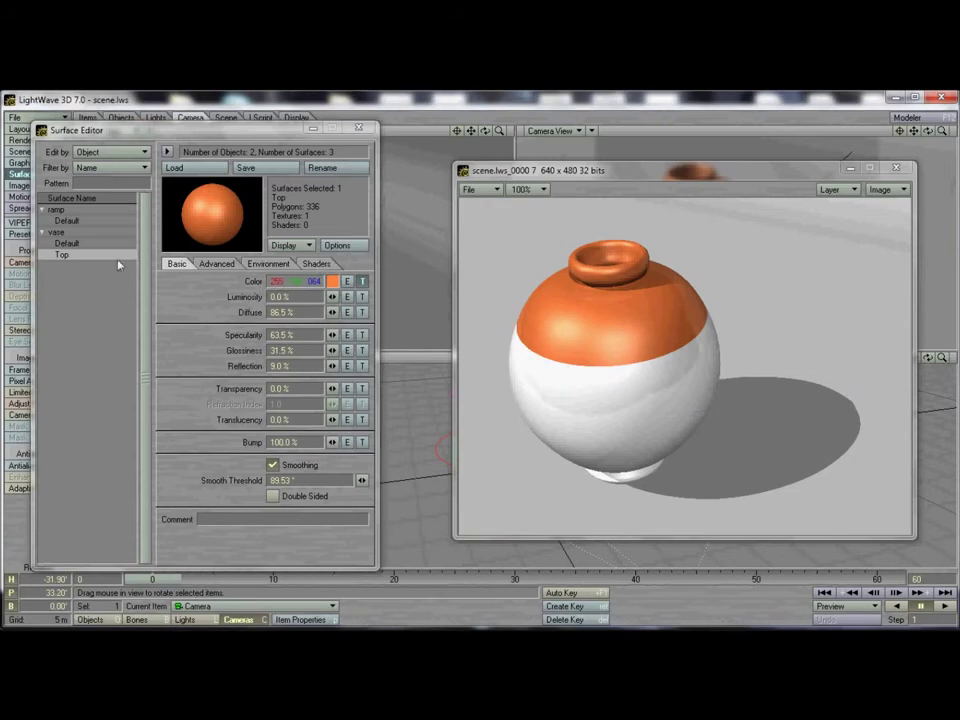
{"action": "left_click", "coordinate": [362, 282]}
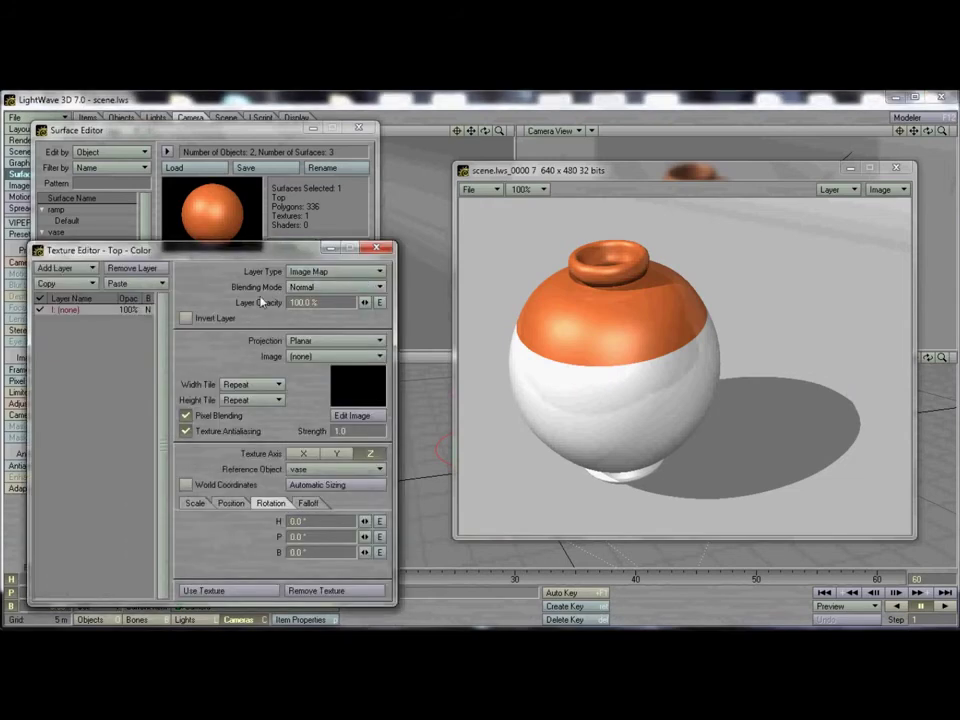
{"action": "left_click", "coordinate": [336, 273]}
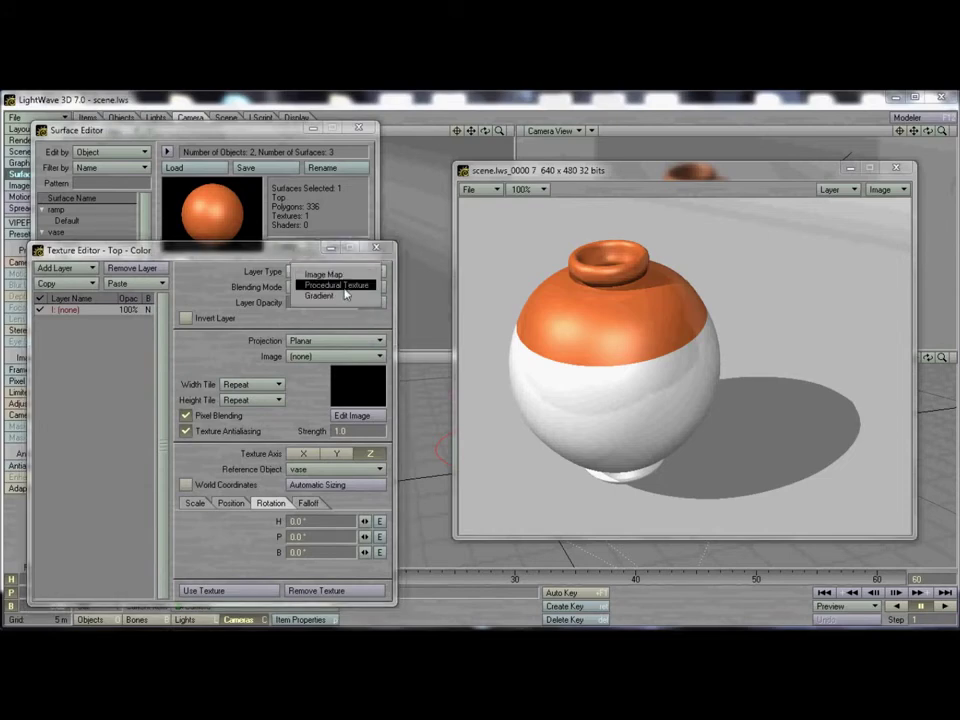
{"action": "left_click", "coordinate": [333, 275]}
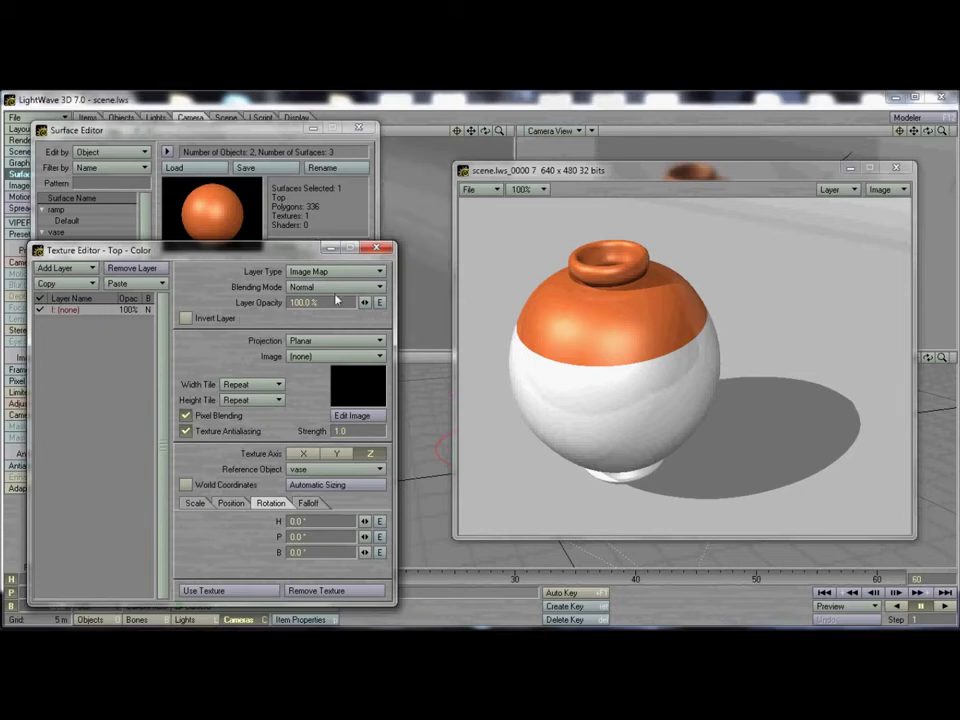
Keep the color texture layer's blending mode at Normal and set its projection to Cylindrical
{"action": "left_click", "coordinate": [295, 287]}
{"action": "left_click", "coordinate": [233, 284]}
{"action": "left_click", "coordinate": [332, 341]}
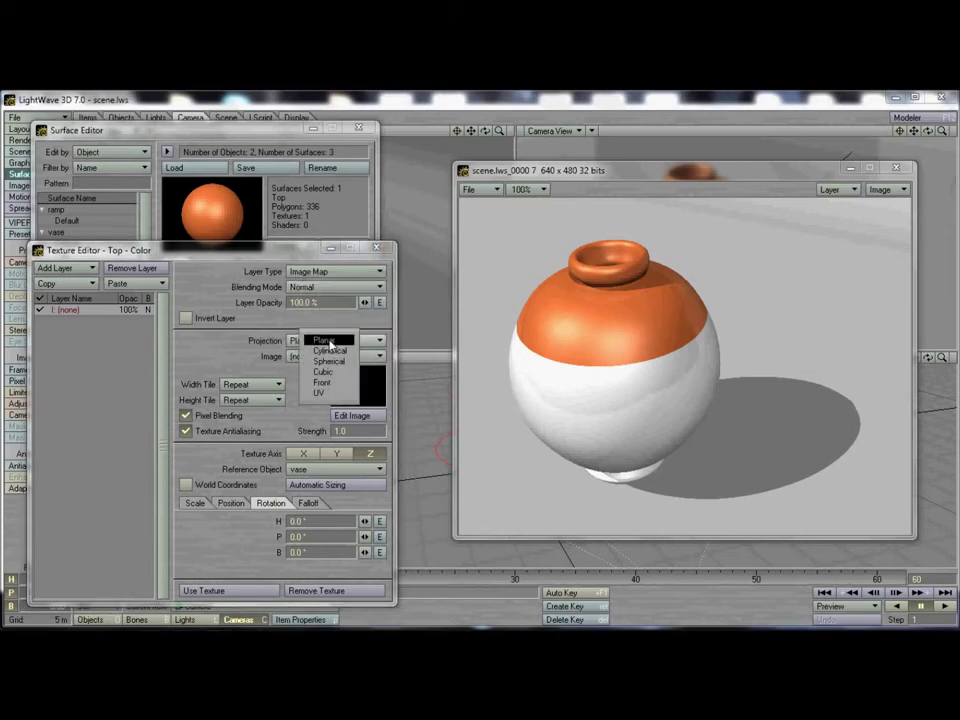
{"action": "left_click", "coordinate": [344, 350]}
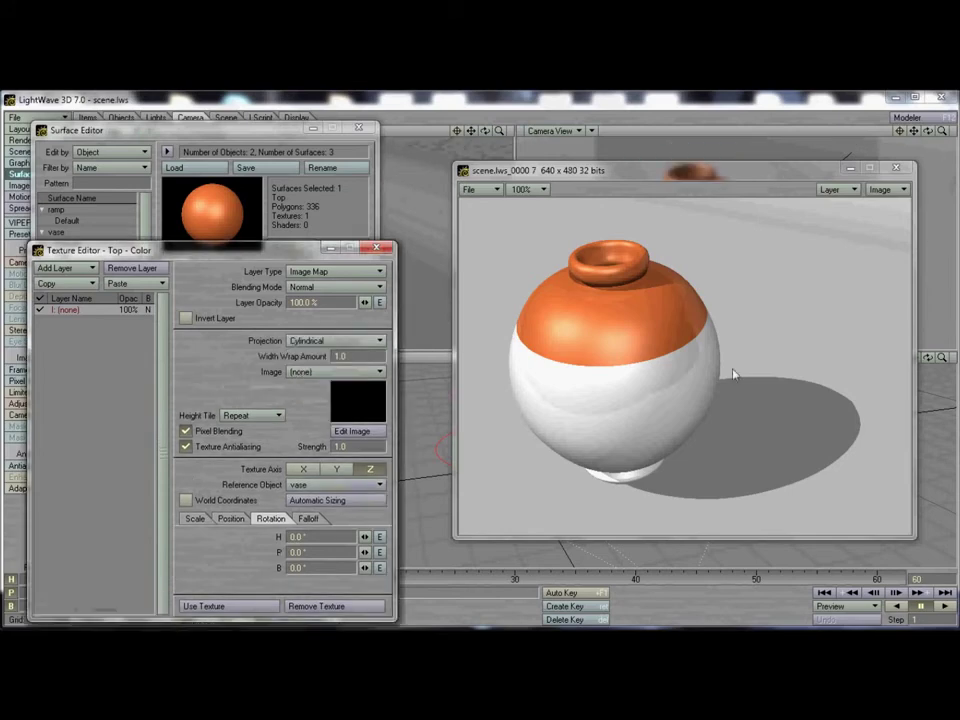
Load the wood JPG from the Desktop as the layer's image and apply the texture to the Top surface
{"action": "left_click", "coordinate": [323, 374]}
{"action": "left_click", "coordinate": [308, 384]}
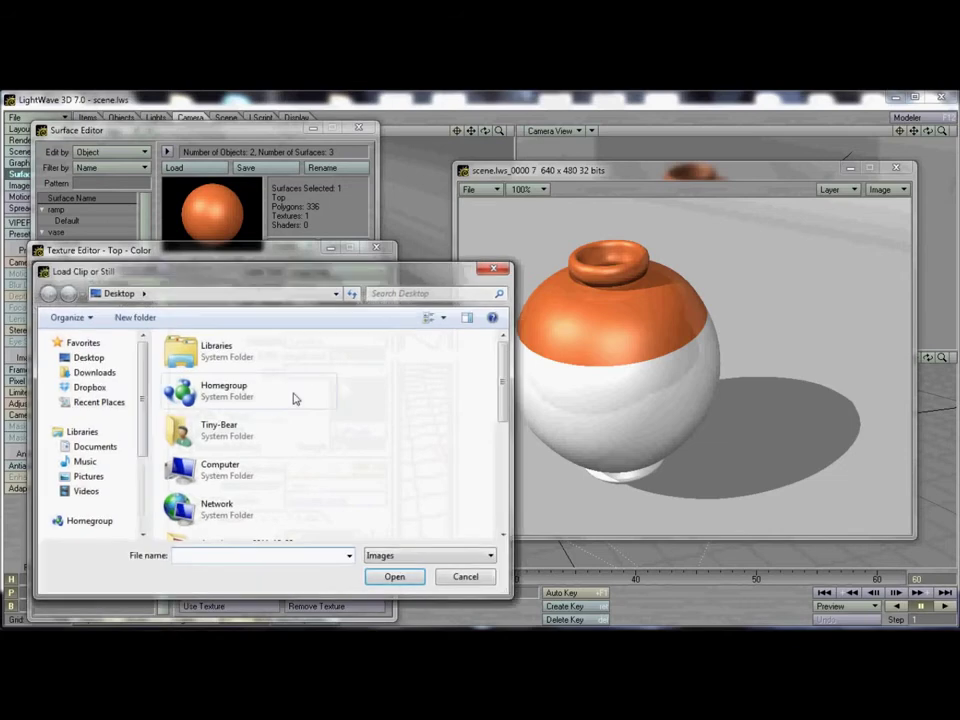
{"action": "left_click", "coordinate": [392, 445]}
{"action": "key", "text": "w"}
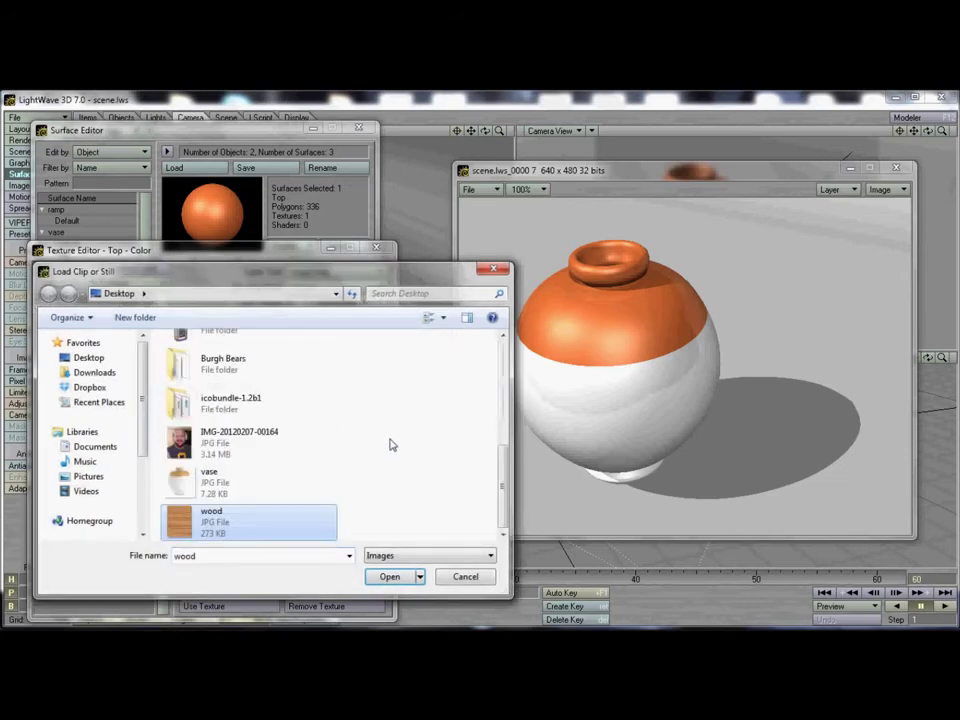
{"action": "double_click", "coordinate": [230, 522]}
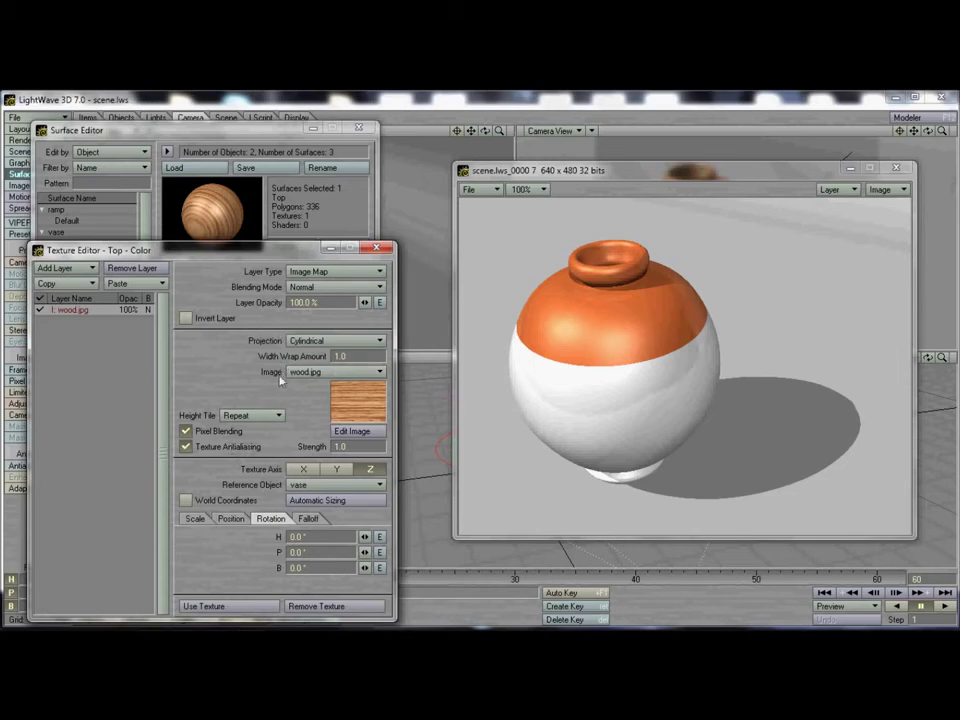
{"action": "left_click", "coordinate": [262, 606]}
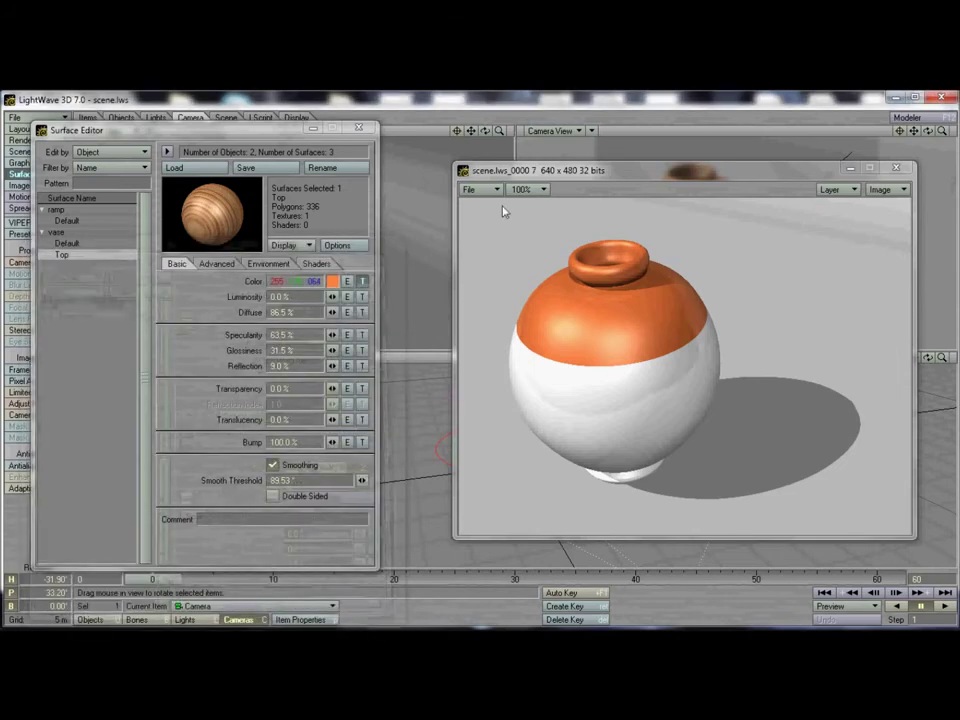
Render the current frame with the wood-textured vase top and dismiss the render status
{"action": "left_click", "coordinate": [600, 172]}
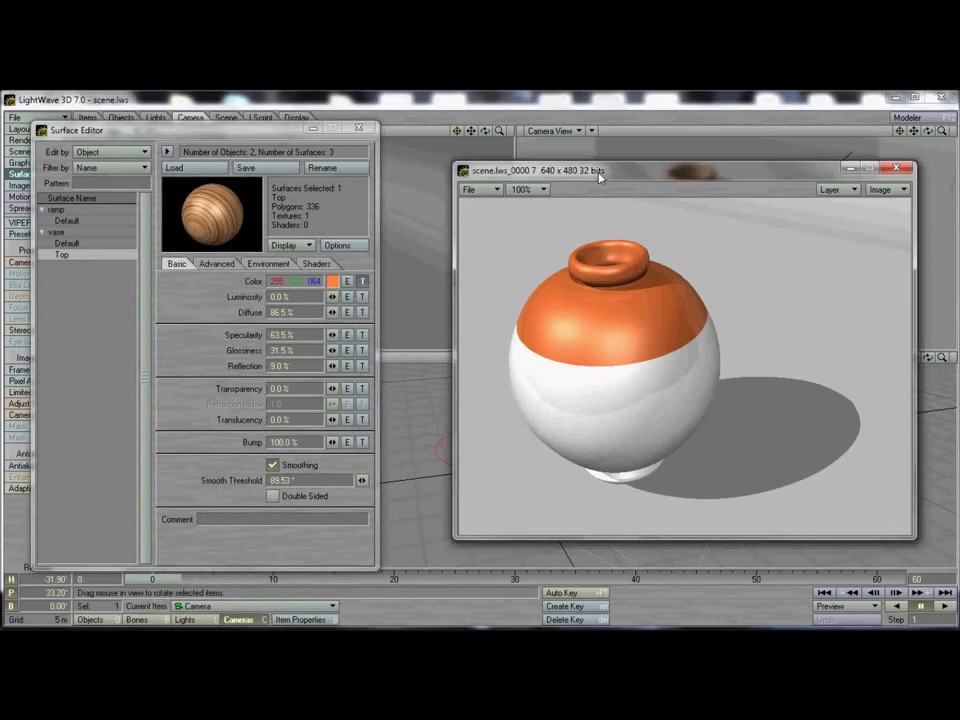
{"action": "key", "text": "F9"}
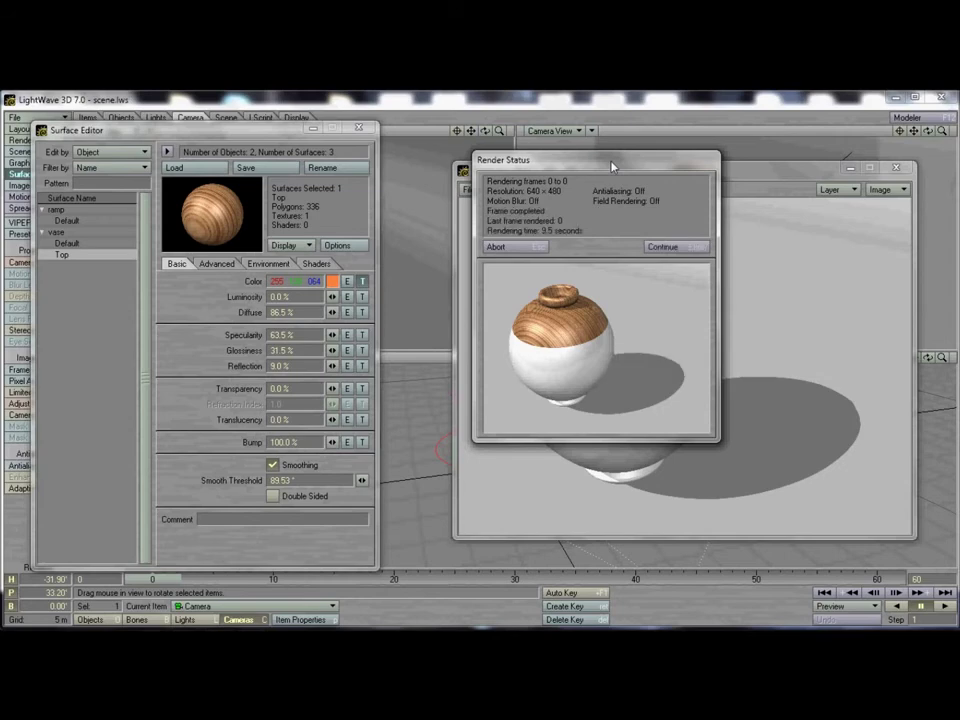
{"action": "left_click", "coordinate": [675, 247]}
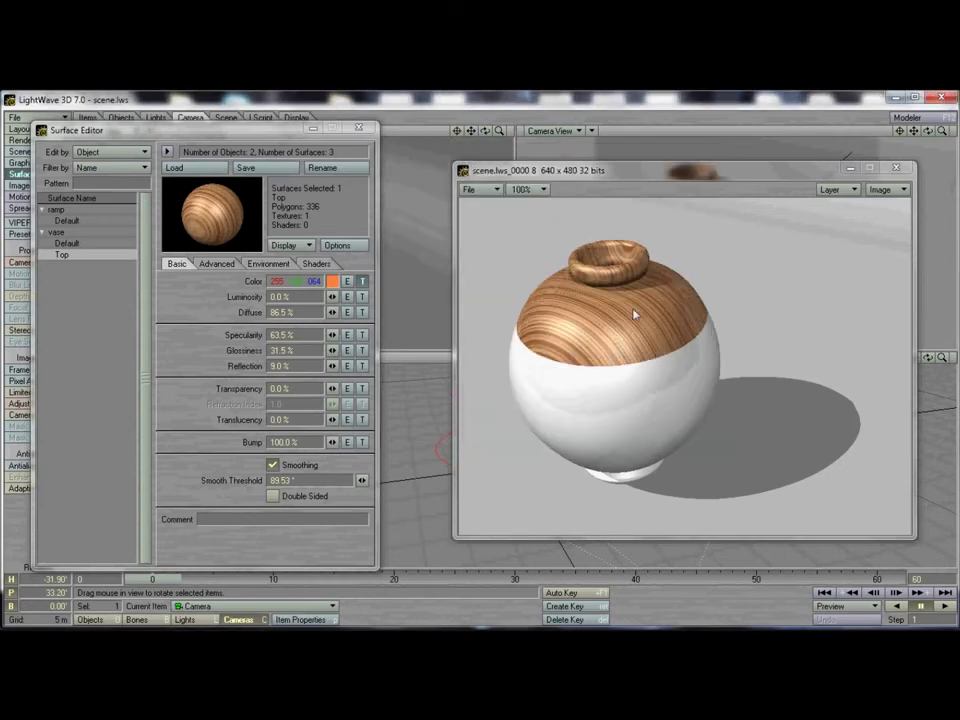
Reopen the Top surface's color texture and set the wood layer's texture axis to Y
{"action": "left_click", "coordinate": [362, 282]}
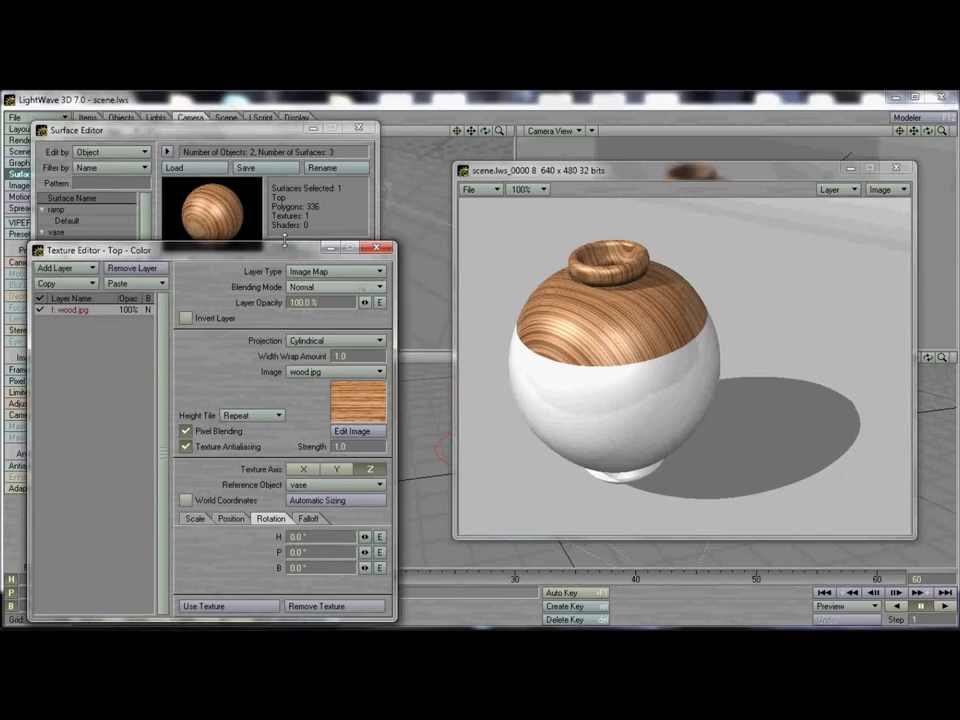
{"action": "left_click", "coordinate": [288, 190]}
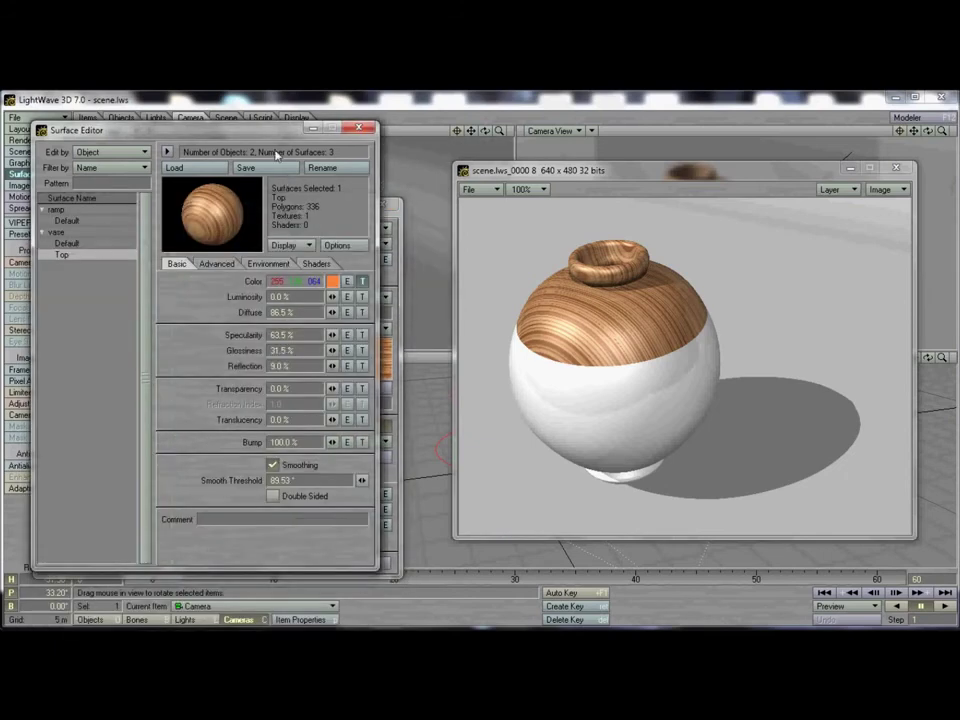
{"action": "left_click", "coordinate": [400, 328]}
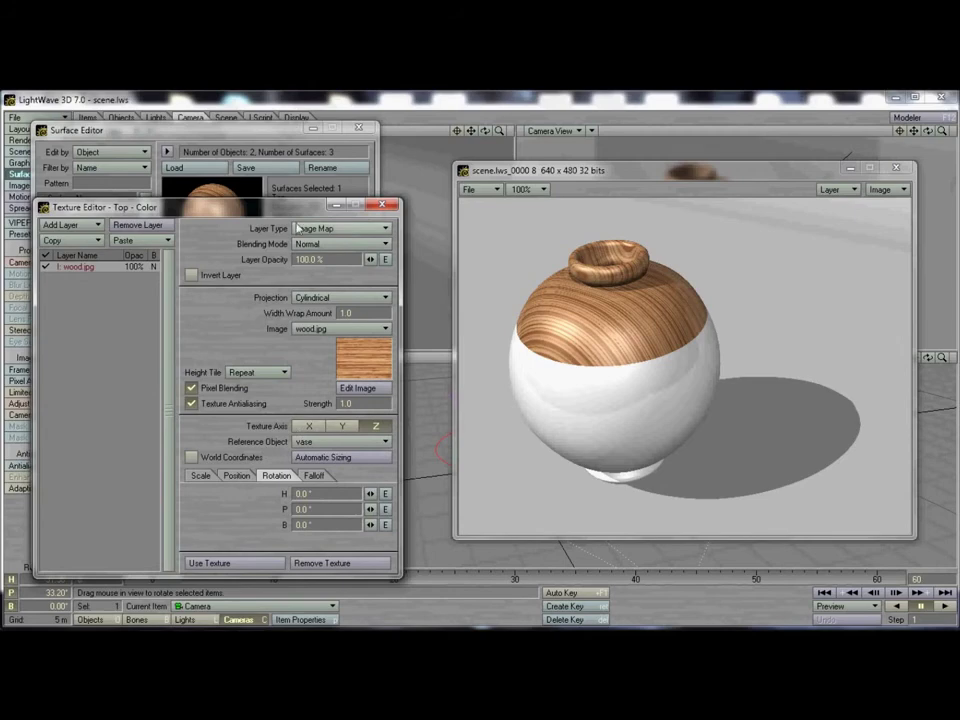
{"action": "left_click_drag", "start_coordinate": [301, 207], "coordinate": [305, 256]}
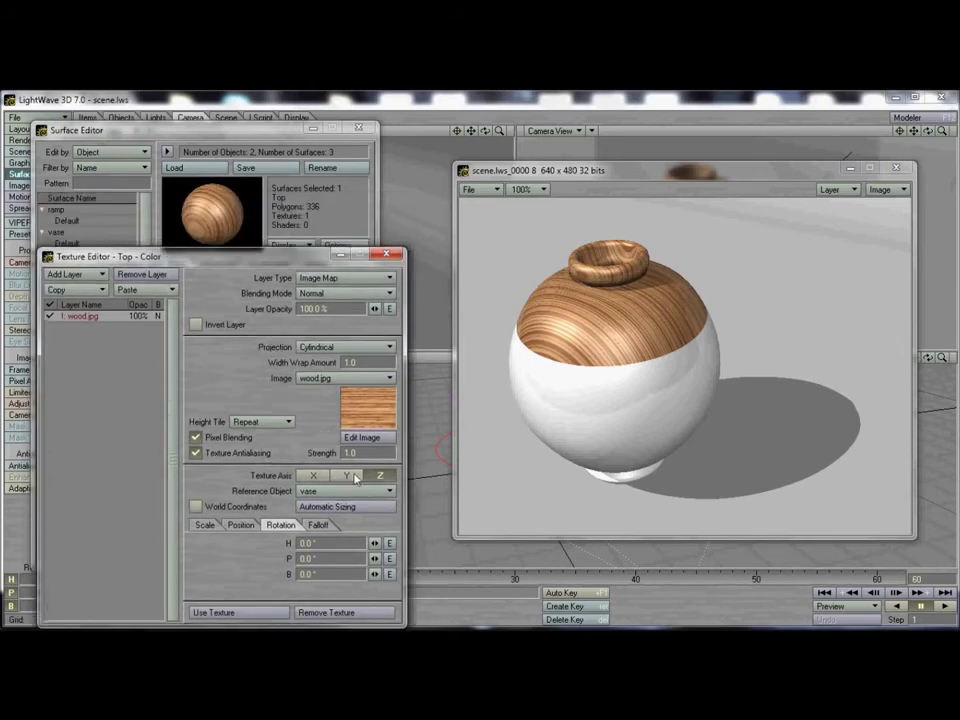
{"action": "left_click", "coordinate": [350, 476]}
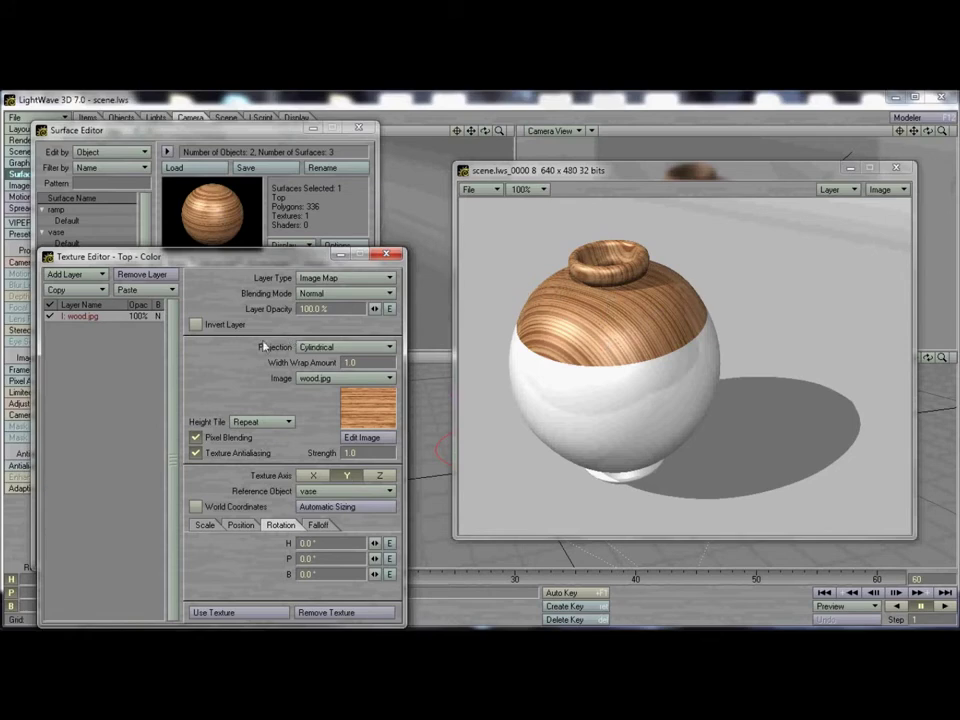
Apply the wood layer with the Multiply blending mode and render the current frame again
{"action": "left_click", "coordinate": [375, 295]}
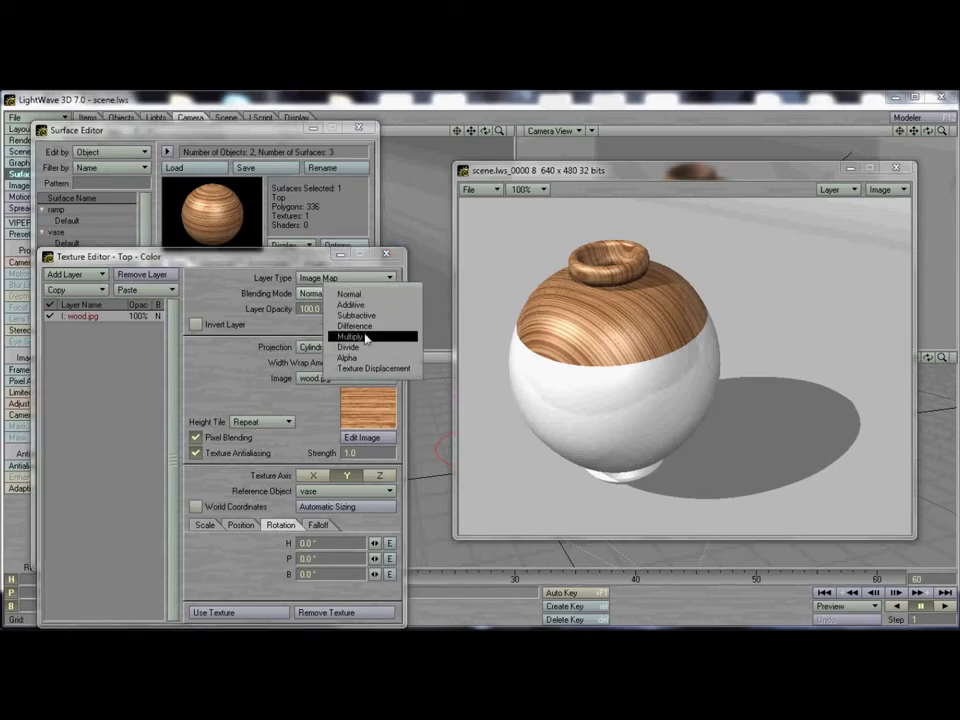
{"action": "left_click", "coordinate": [366, 339]}
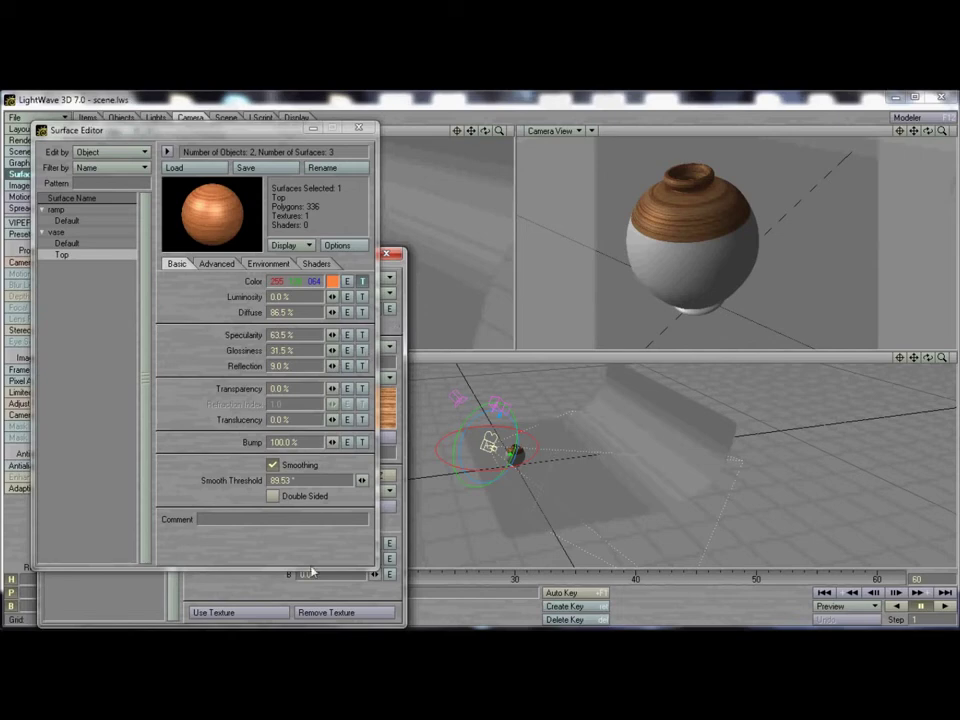
{"action": "left_click", "coordinate": [271, 613]}
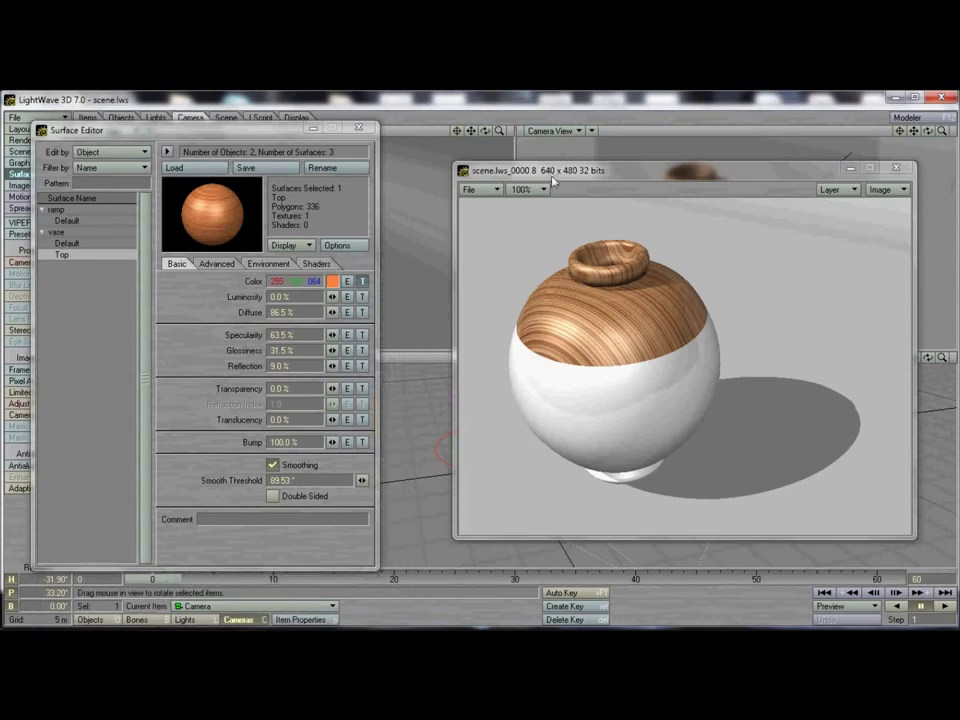
{"action": "key", "text": "F9"}
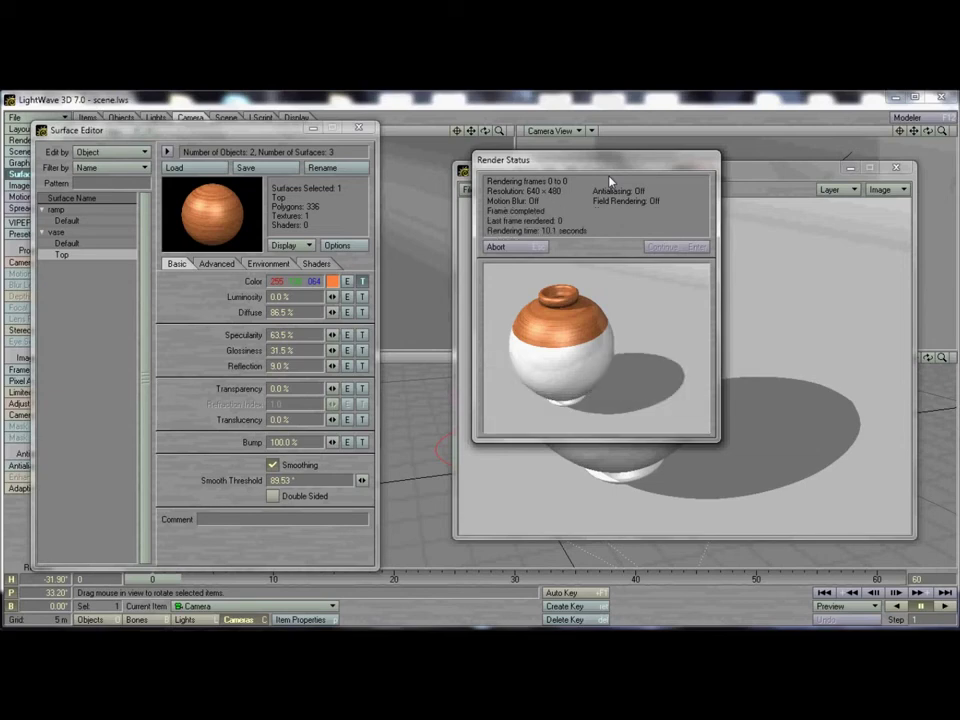
{"action": "left_click", "coordinate": [664, 246]}
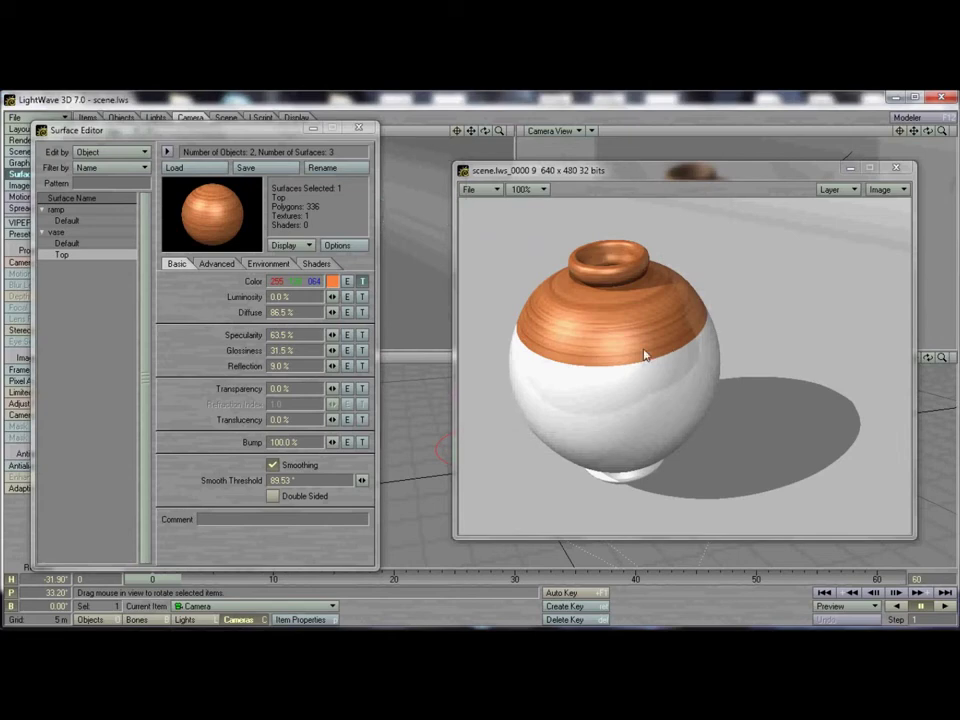
Add a second image map layer to the Top surface's color texture, using the wood.jpg image
{"action": "left_click", "coordinate": [362, 281]}
{"action": "left_click_drag", "start_coordinate": [410, 209], "coordinate": [298, 228]}
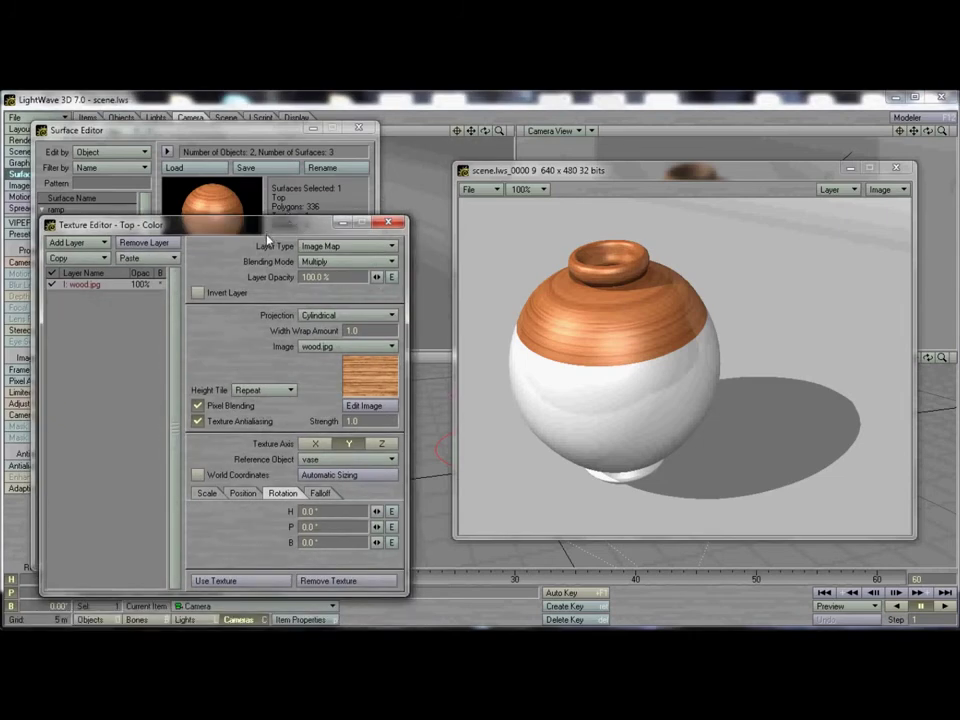
{"action": "left_click", "coordinate": [86, 244]}
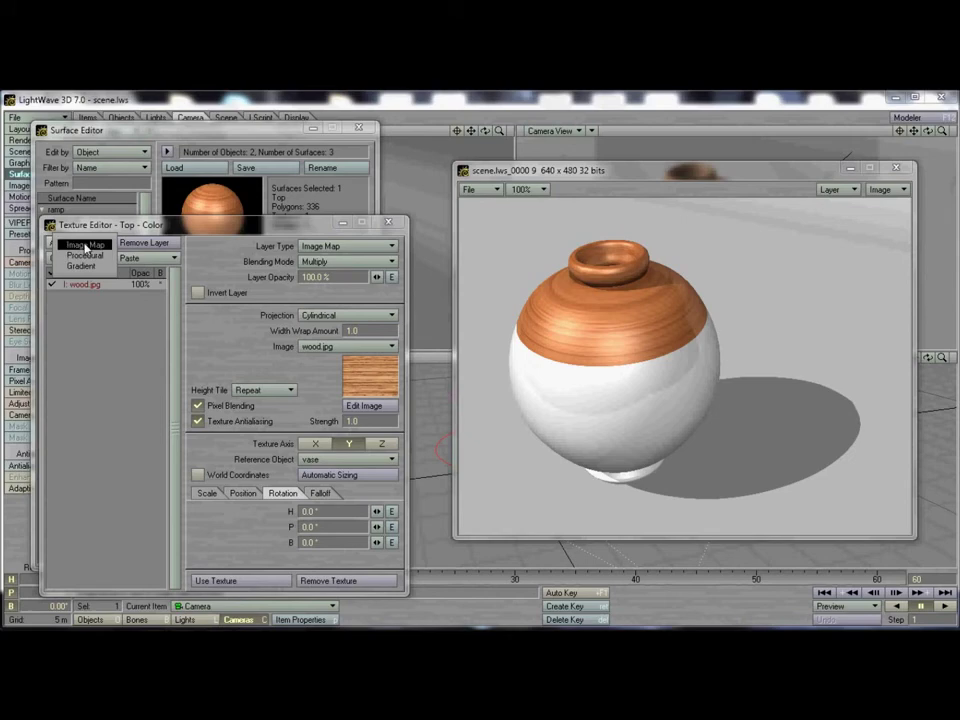
{"action": "left_click", "coordinate": [86, 246]}
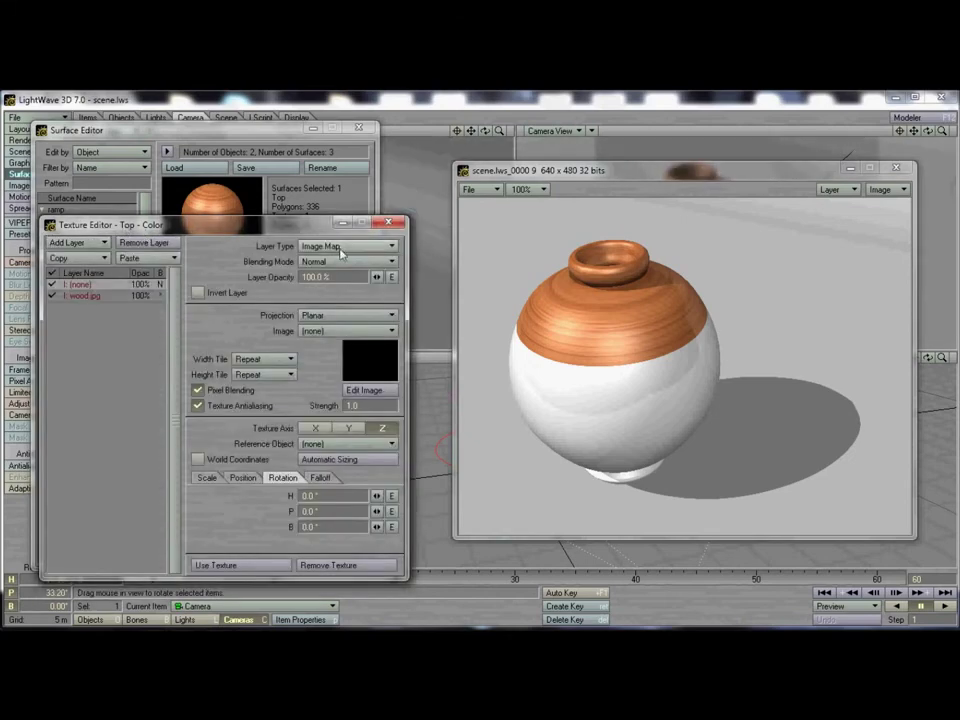
{"action": "left_click", "coordinate": [340, 331]}
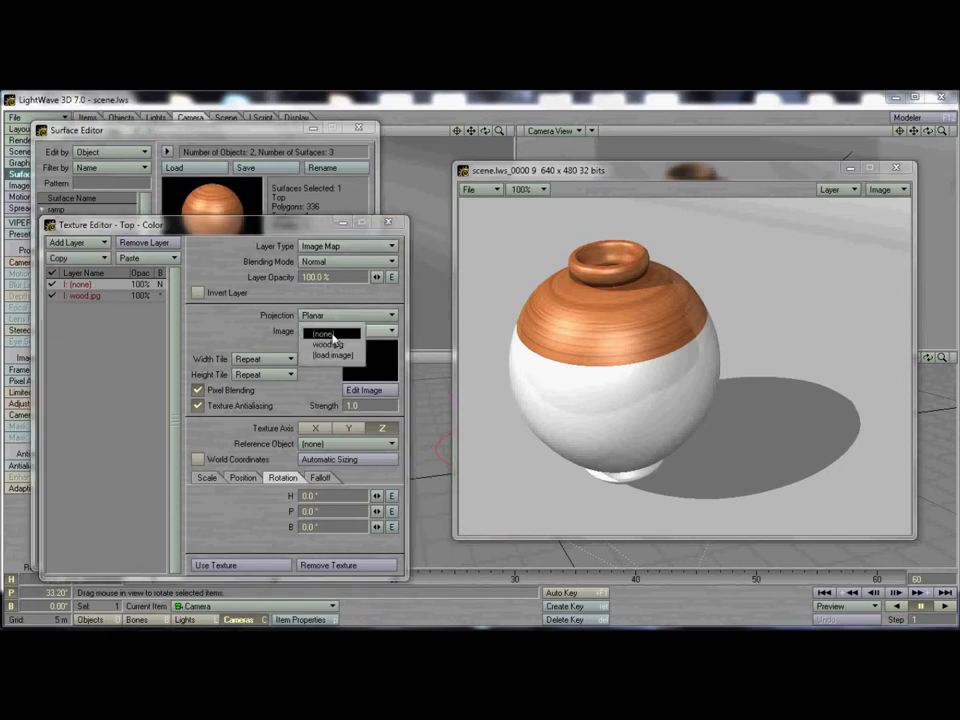
{"action": "left_click", "coordinate": [336, 346]}
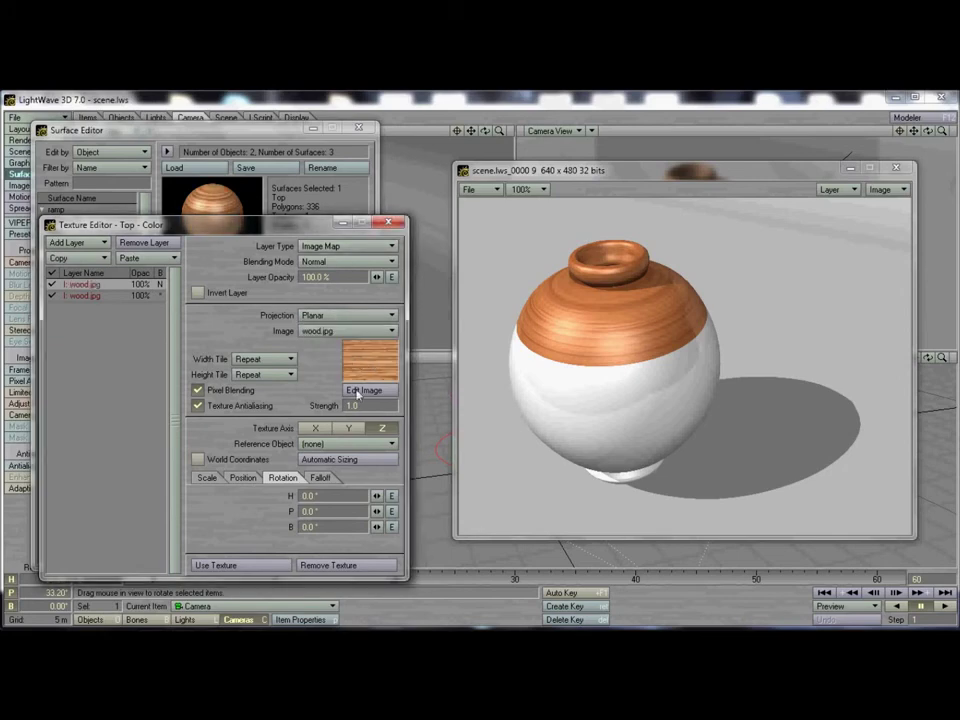
Set the new wood layer's projection to Cylindrical and its texture axis to Y
{"action": "left_click", "coordinate": [336, 316]}
{"action": "left_click", "coordinate": [342, 327]}
{"action": "left_click", "coordinate": [349, 445]}
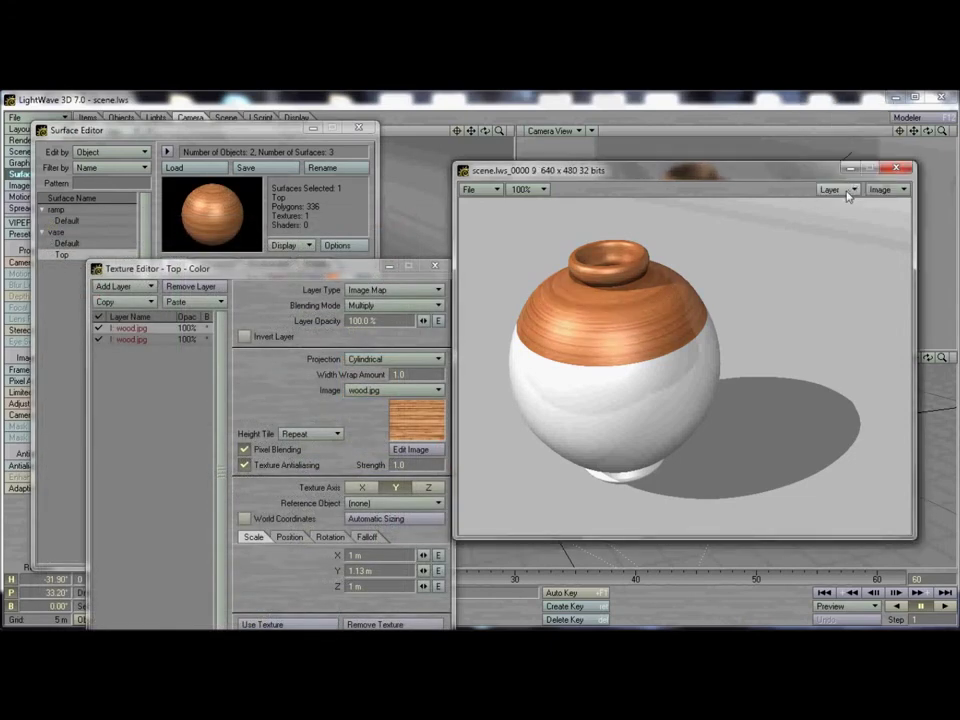
Compare the render scene.lws_0000 9 with scene.lws_0000 10 and check the Top surface's settings
{"action": "left_click", "coordinate": [852, 188]}
{"action": "left_click", "coordinate": [848, 202]}
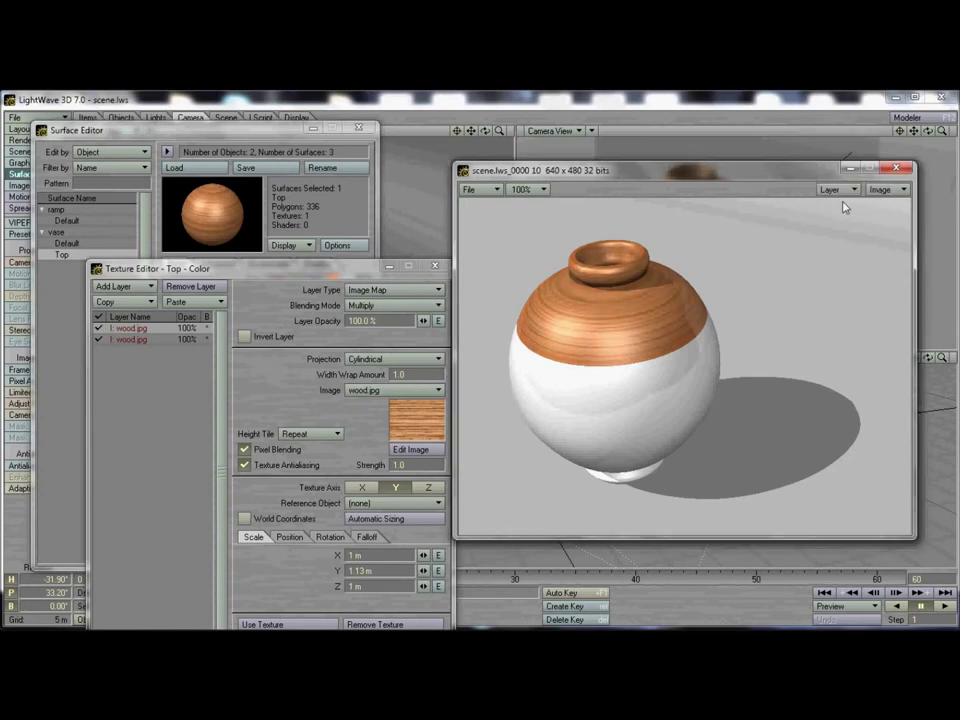
{"action": "mouse_move", "coordinate": [291, 274]}
{"action": "left_mouse_down"}
{"action": "mouse_move", "coordinate": [286, 259]}
{"action": "mouse_move", "coordinate": [289, 270]}
{"action": "left_mouse_up"}
{"action": "left_click", "coordinate": [262, 243]}
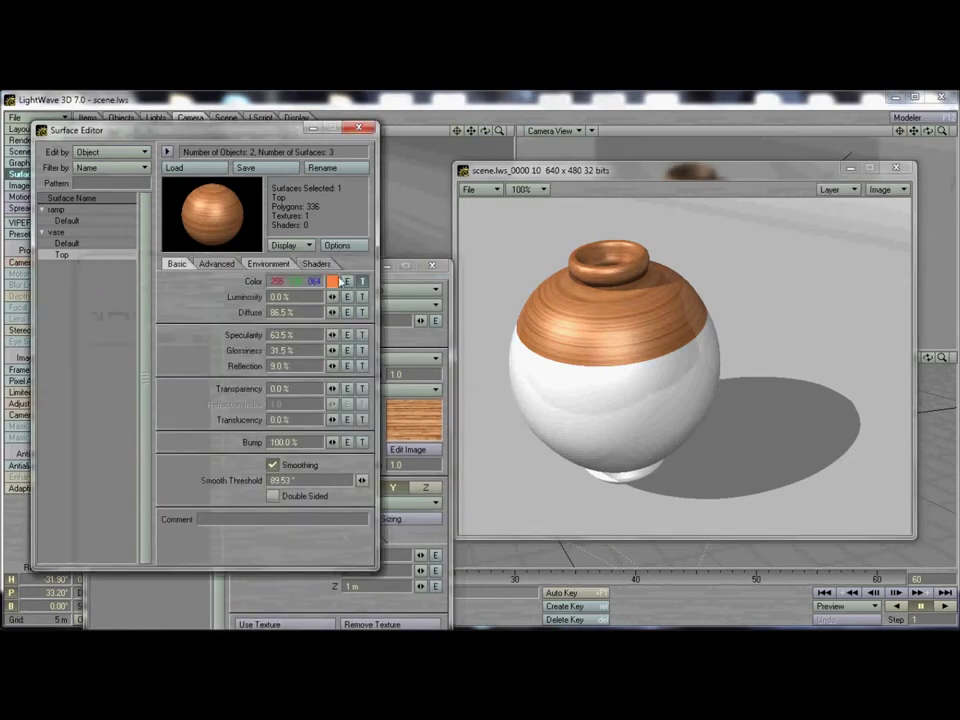
Set the lower wood.jpg layer's blending mode to Multiply in the Top surface's color texture
{"action": "left_click", "coordinate": [459, 281]}
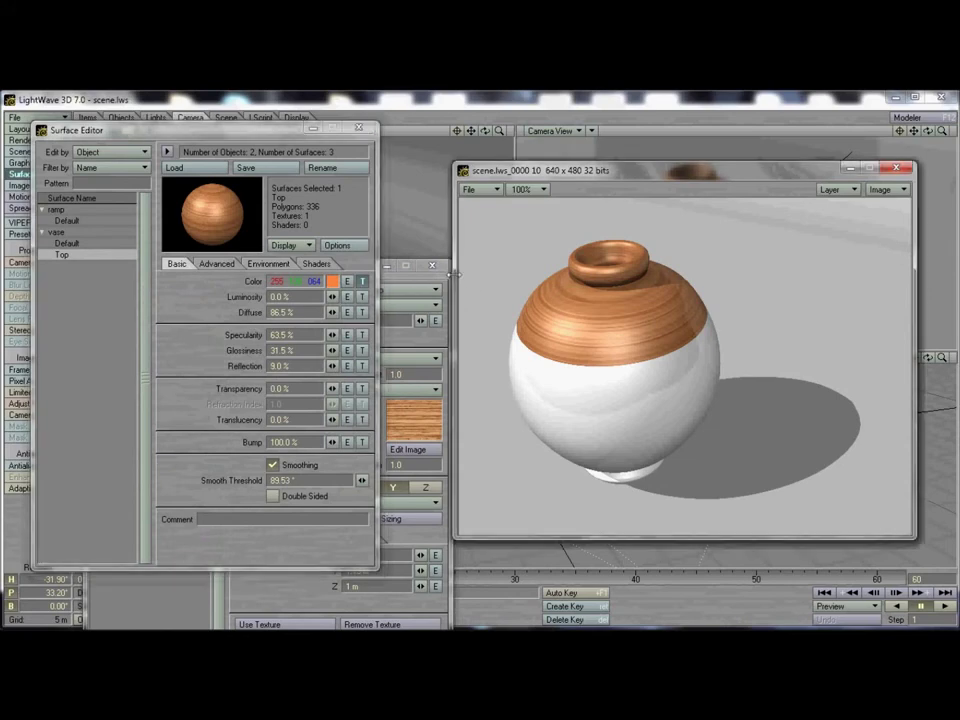
{"action": "left_click", "coordinate": [447, 278]}
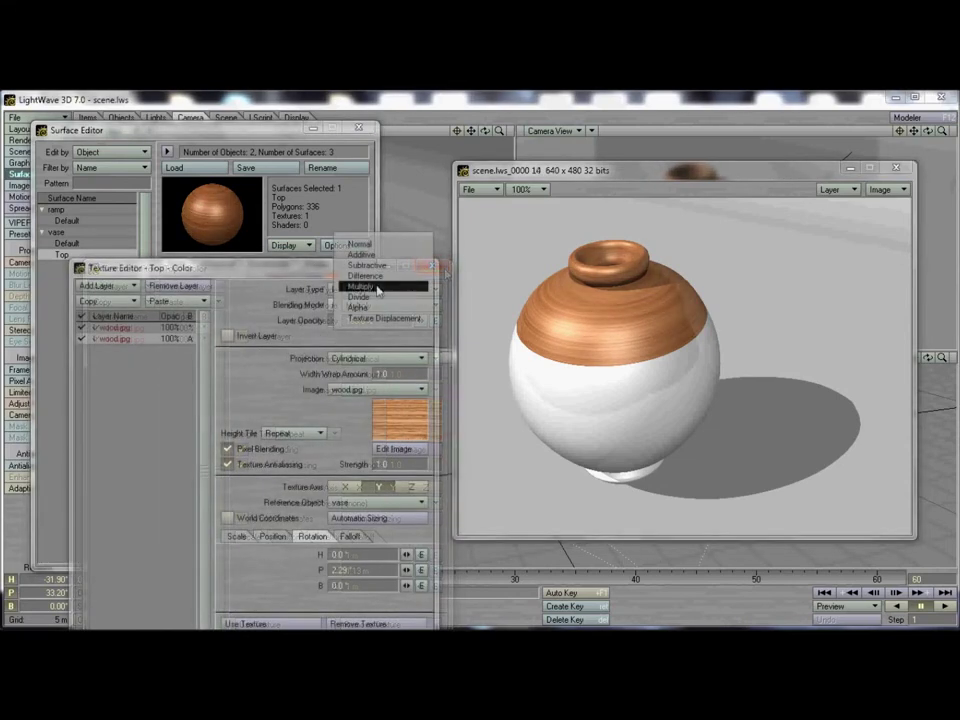
{"action": "left_click", "coordinate": [378, 288]}
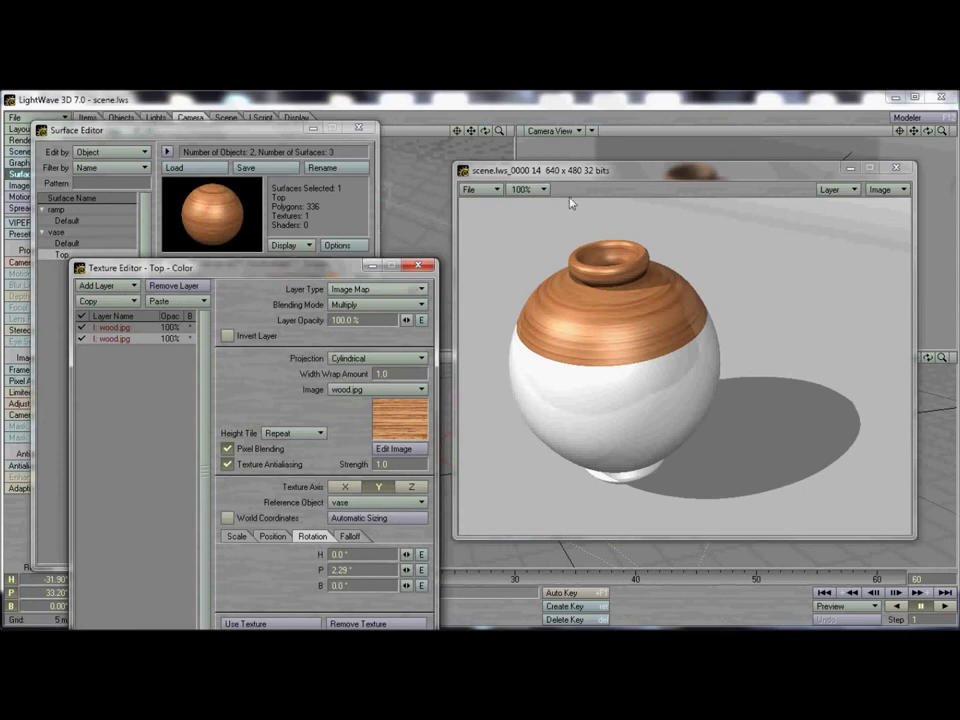
Accept the Top surface's layered wood texture and lighten its base color to RGB 255, 226, 213
{"action": "left_click_drag", "start_coordinate": [330, 268], "coordinate": [330, 211]}
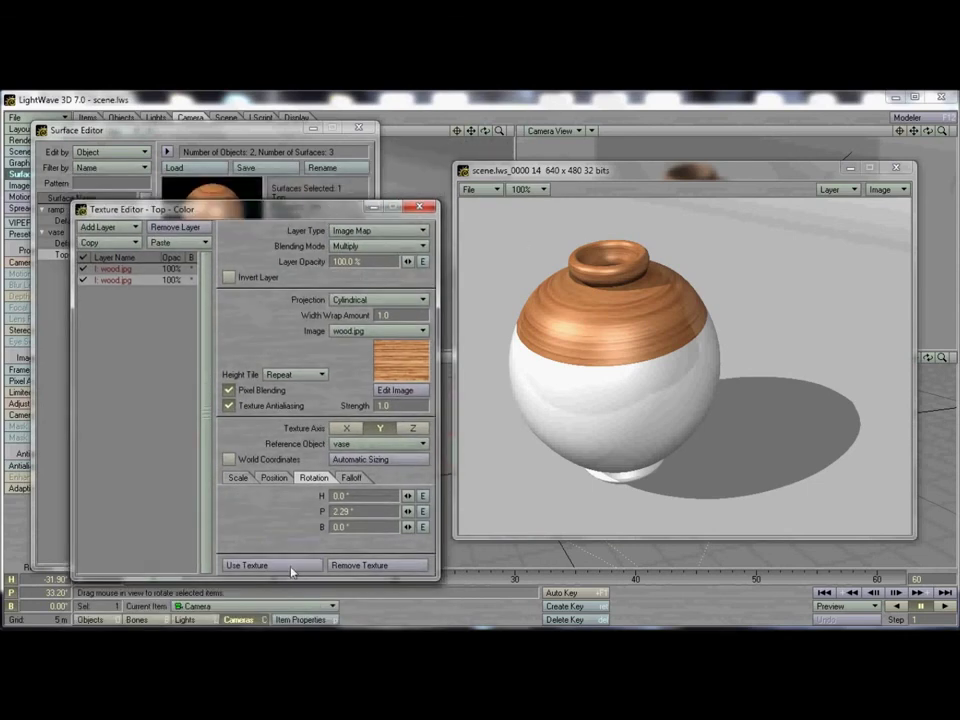
{"action": "left_click", "coordinate": [246, 565]}
{"action": "left_click", "coordinate": [332, 282]}
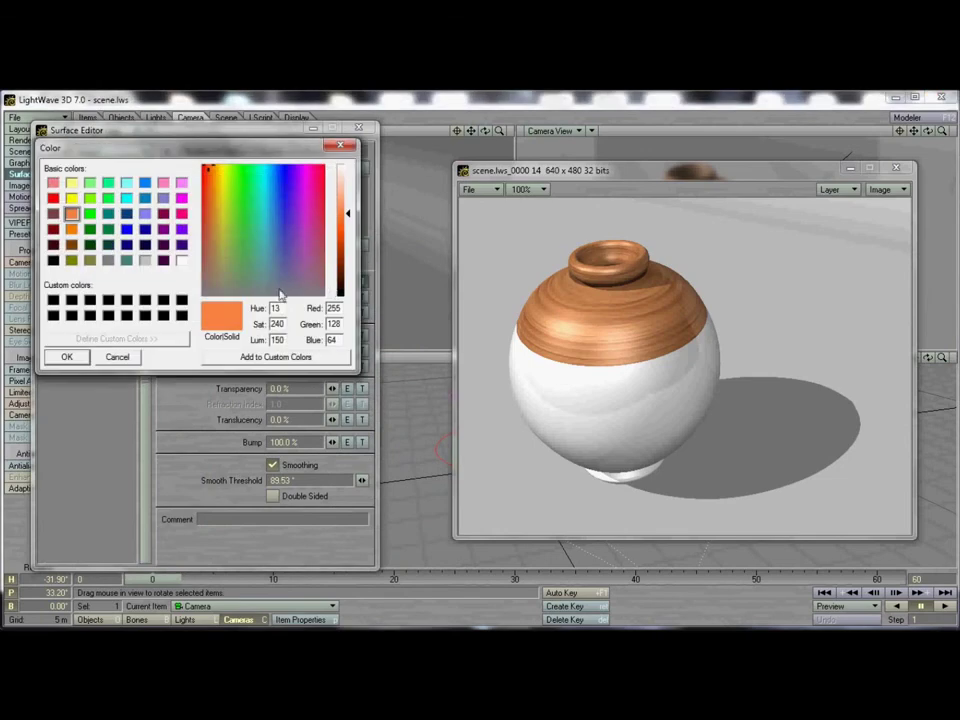
{"action": "left_click_drag", "start_coordinate": [350, 213], "coordinate": [349, 175]}
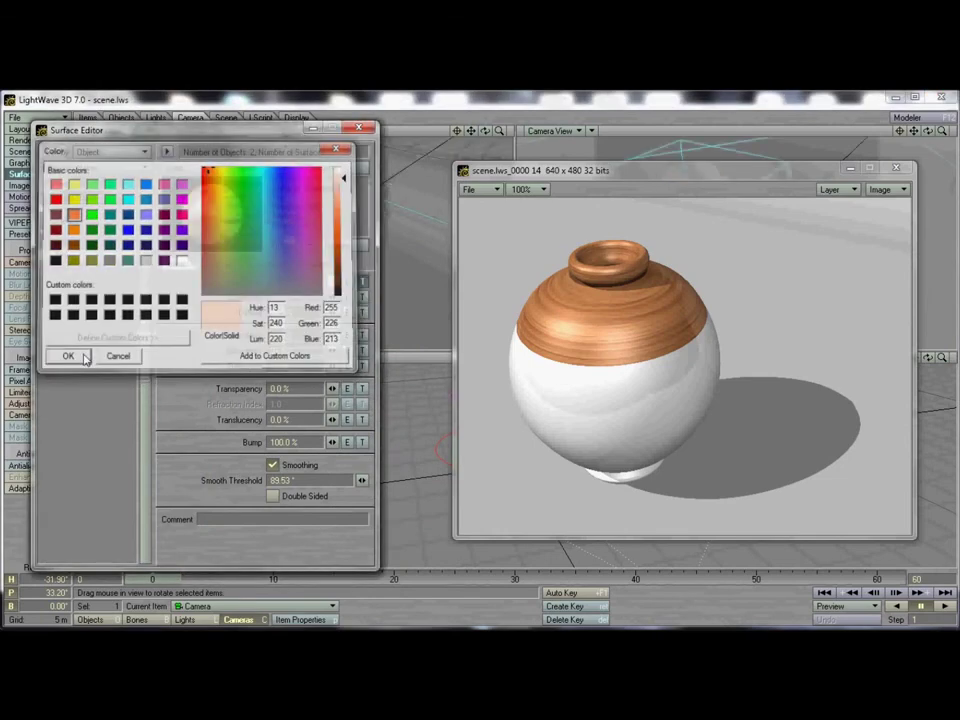
{"action": "left_click", "coordinate": [72, 357]}
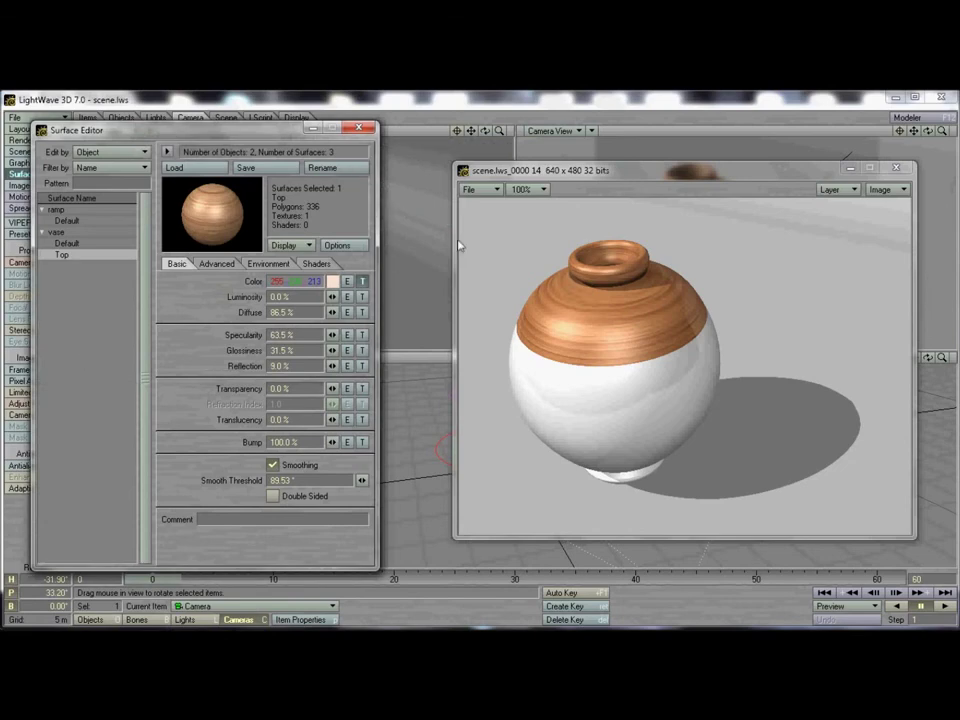
Recheck the Top surface's color texture and darken its base color slightly, to a peach with red 255 and blue 187
{"action": "left_click", "coordinate": [362, 281]}
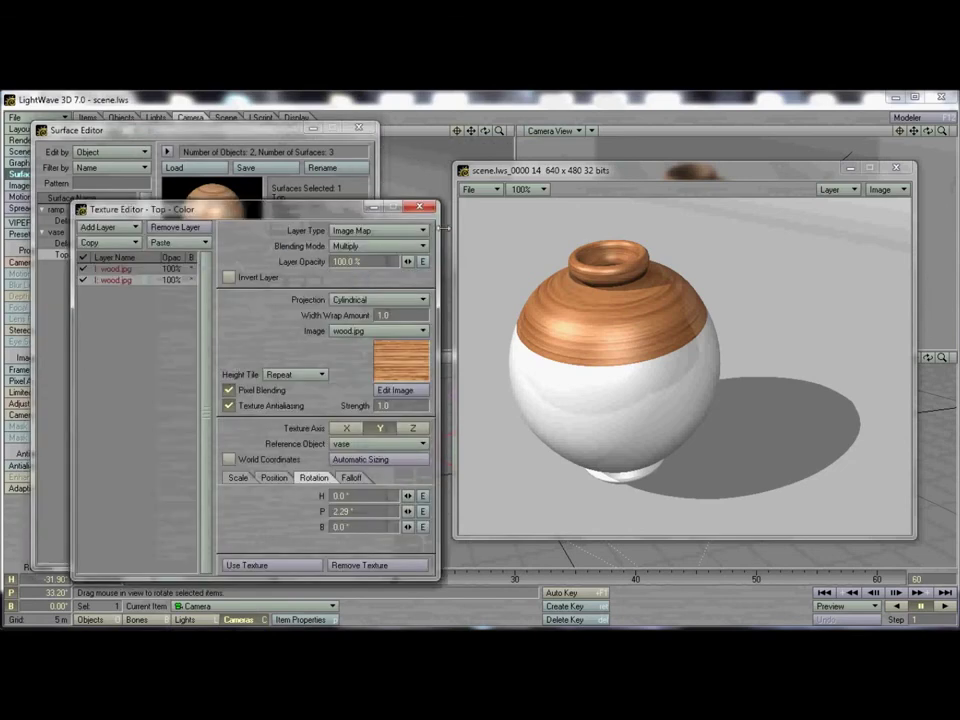
{"action": "left_click", "coordinate": [422, 210]}
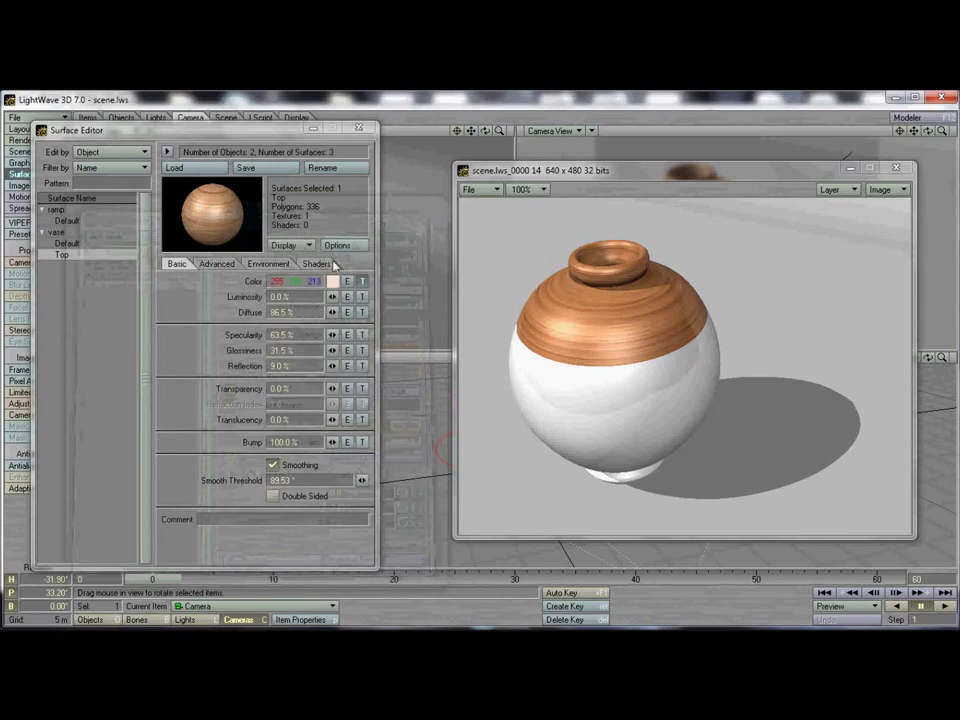
{"action": "left_click", "coordinate": [333, 281]}
{"action": "left_click_drag", "start_coordinate": [350, 178], "coordinate": [350, 182]}
{"action": "left_click", "coordinate": [67, 357]}
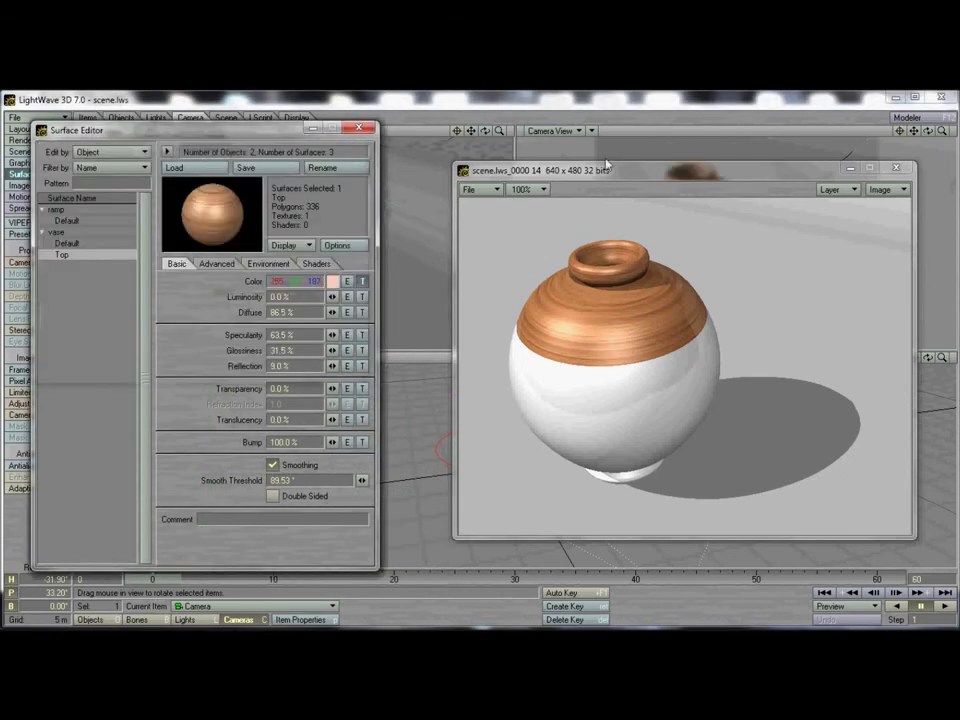
Render the current frame with the peach base color on the vase's Top surface
{"action": "left_click", "coordinate": [604, 172]}
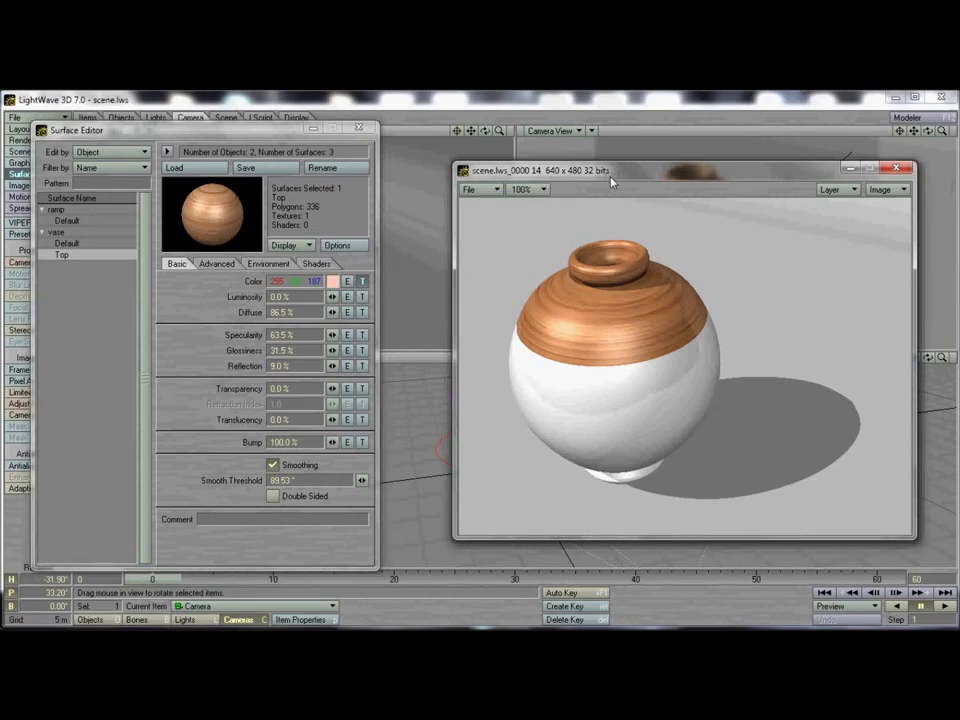
{"action": "key", "text": "F9"}
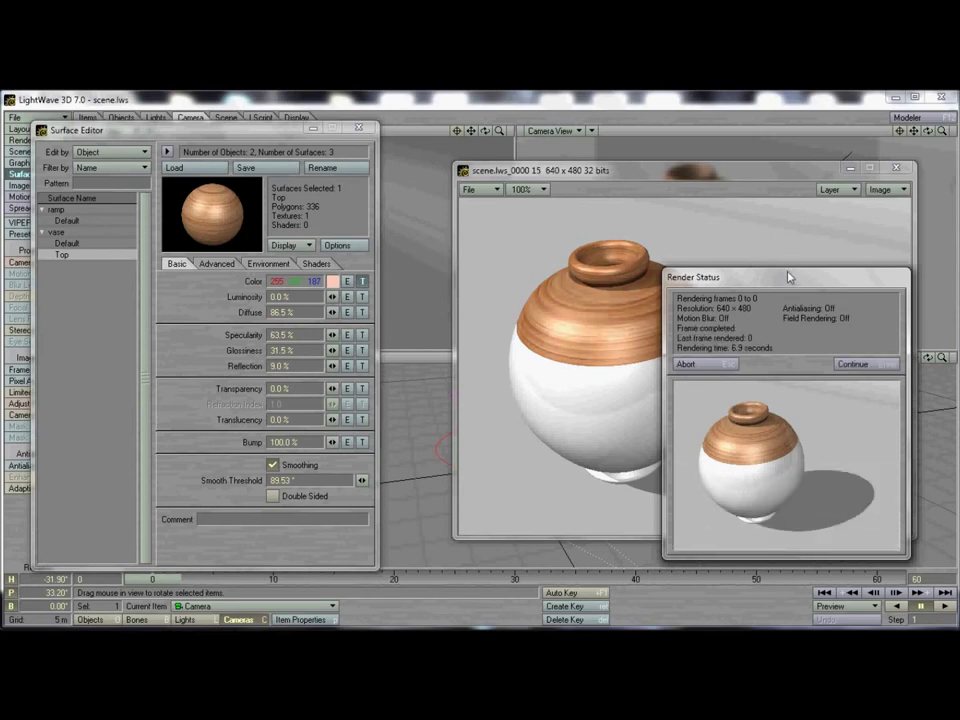
{"action": "left_click", "coordinate": [852, 364]}
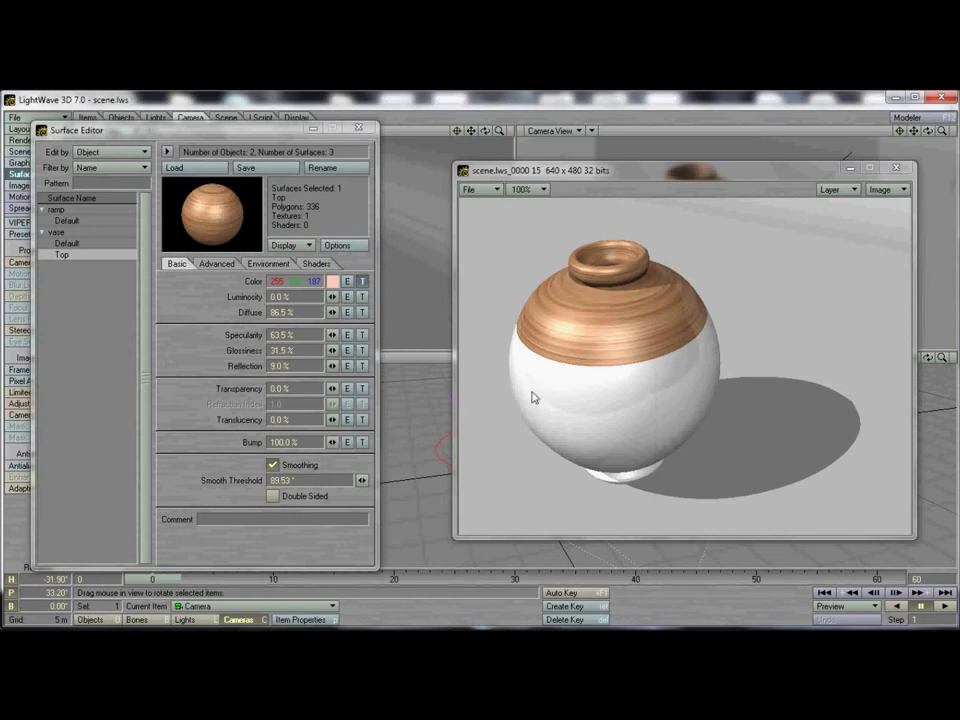
Close the Surface Editor, set the camera's antialiasing level to Medium and enable Adaptive Sampling
{"action": "left_click", "coordinate": [362, 131]}
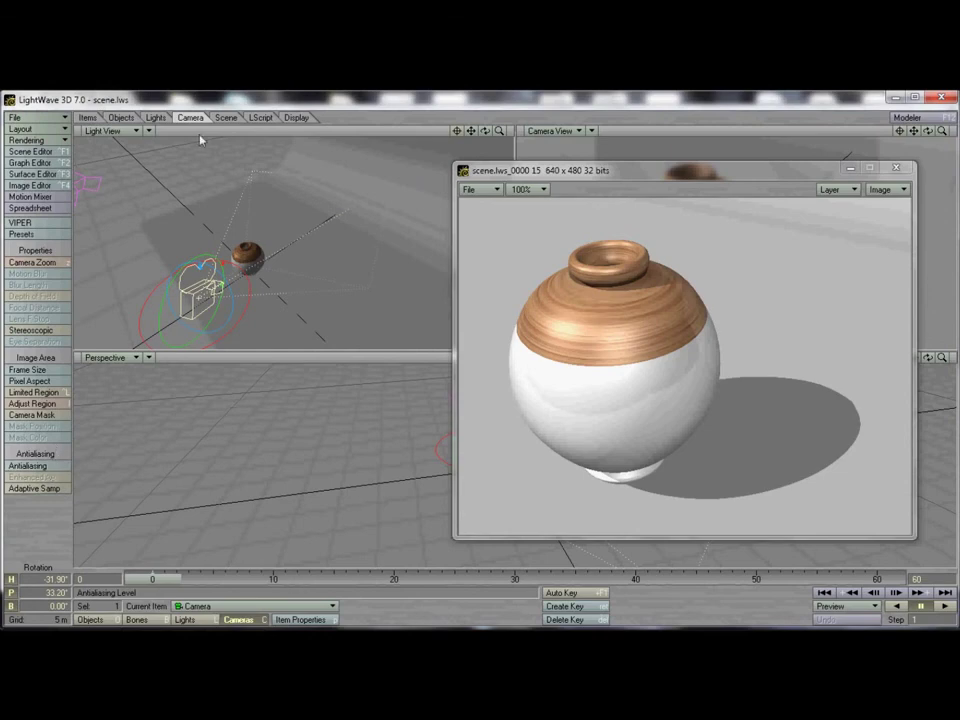
{"action": "left_click", "coordinate": [45, 467]}
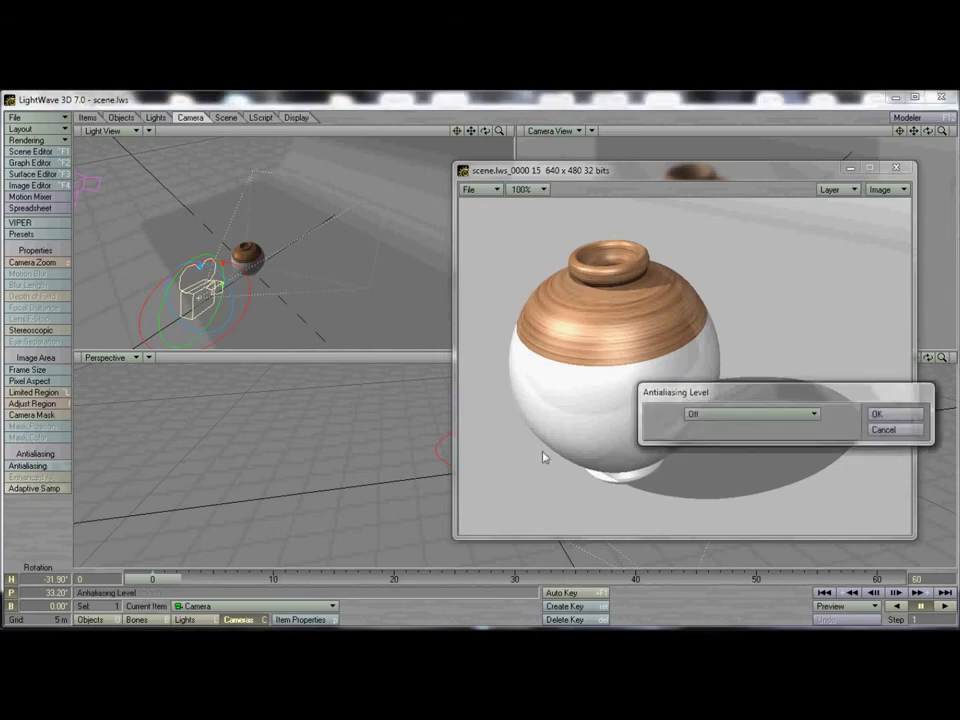
{"action": "left_click", "coordinate": [729, 414]}
{"action": "left_click", "coordinate": [738, 433]}
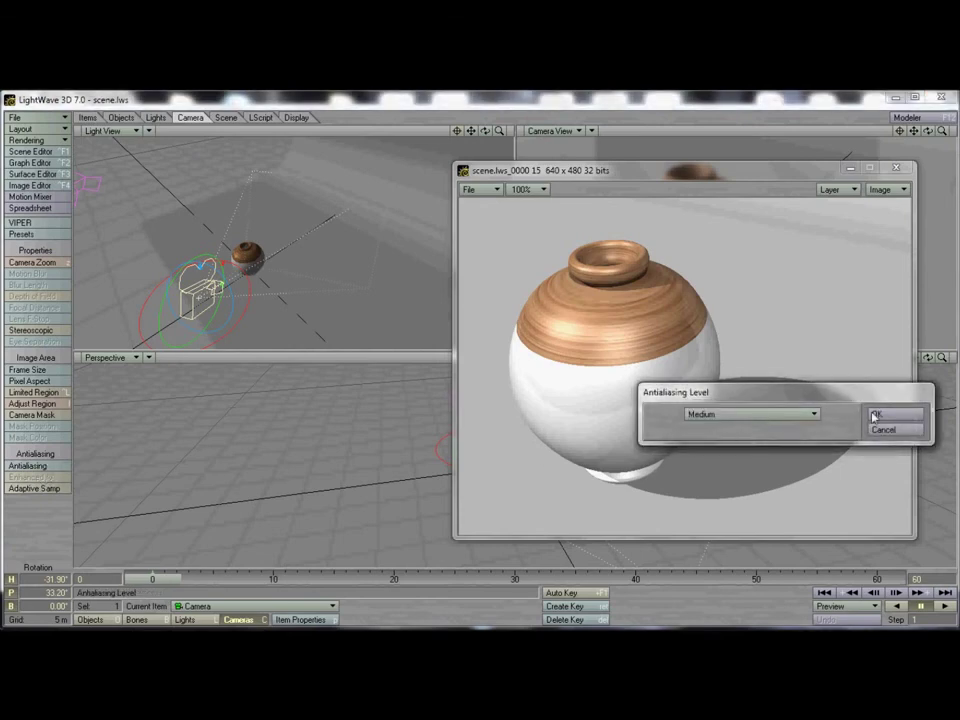
{"action": "left_click", "coordinate": [877, 415]}
{"action": "left_click", "coordinate": [28, 489]}
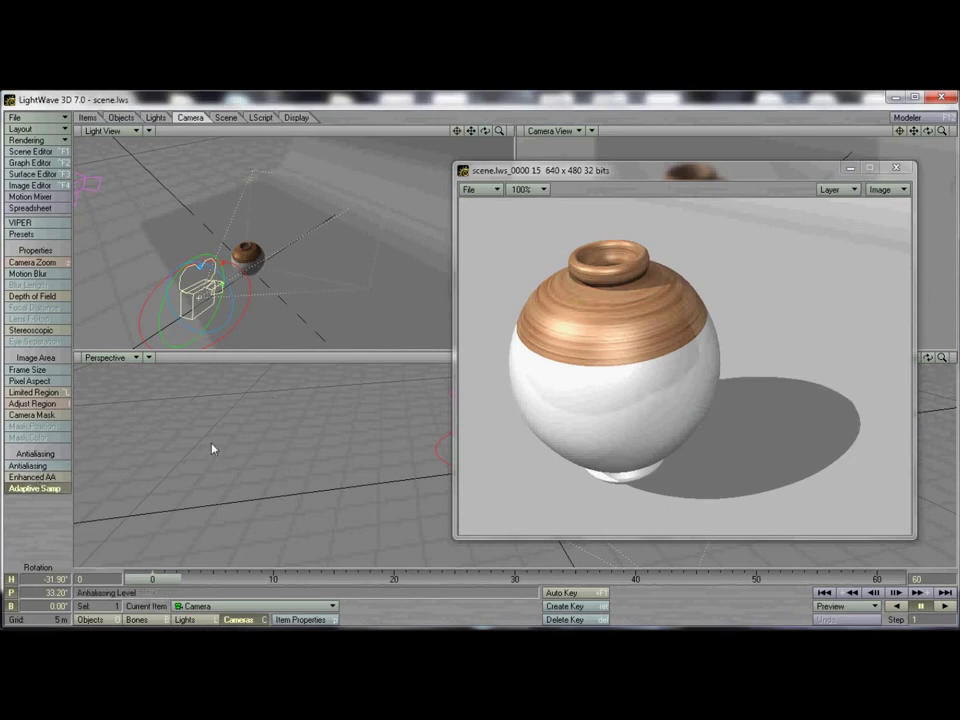
Render the frame with antialiasing, compare it with the earlier render scene.lws_0000 15, and close the render window
{"action": "key", "text": "F9"}
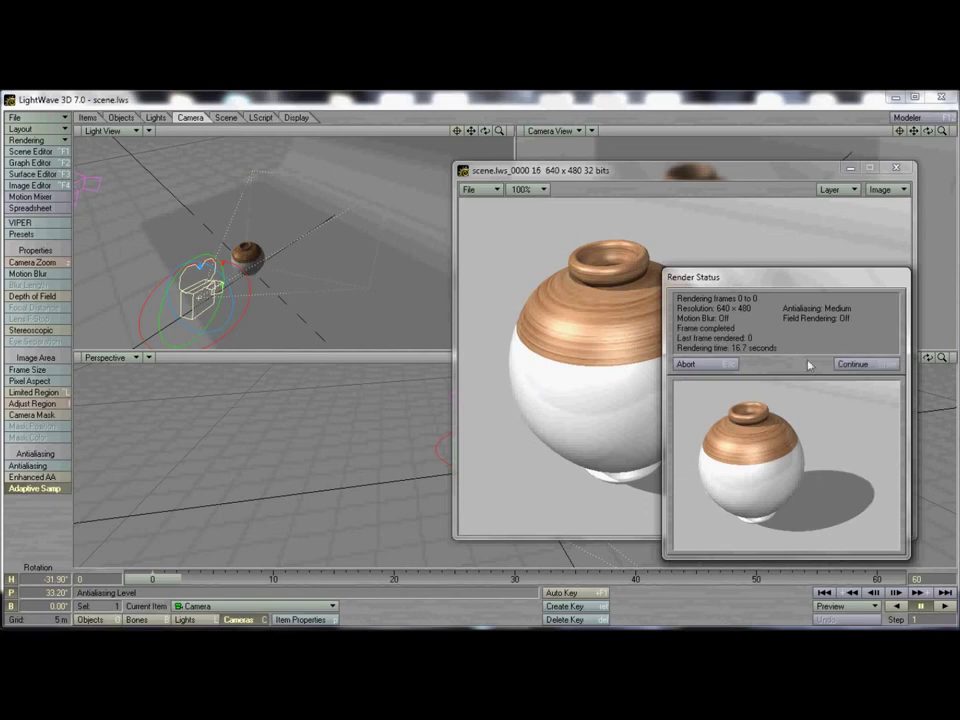
{"action": "left_click", "coordinate": [870, 366]}
{"action": "left_click", "coordinate": [835, 189]}
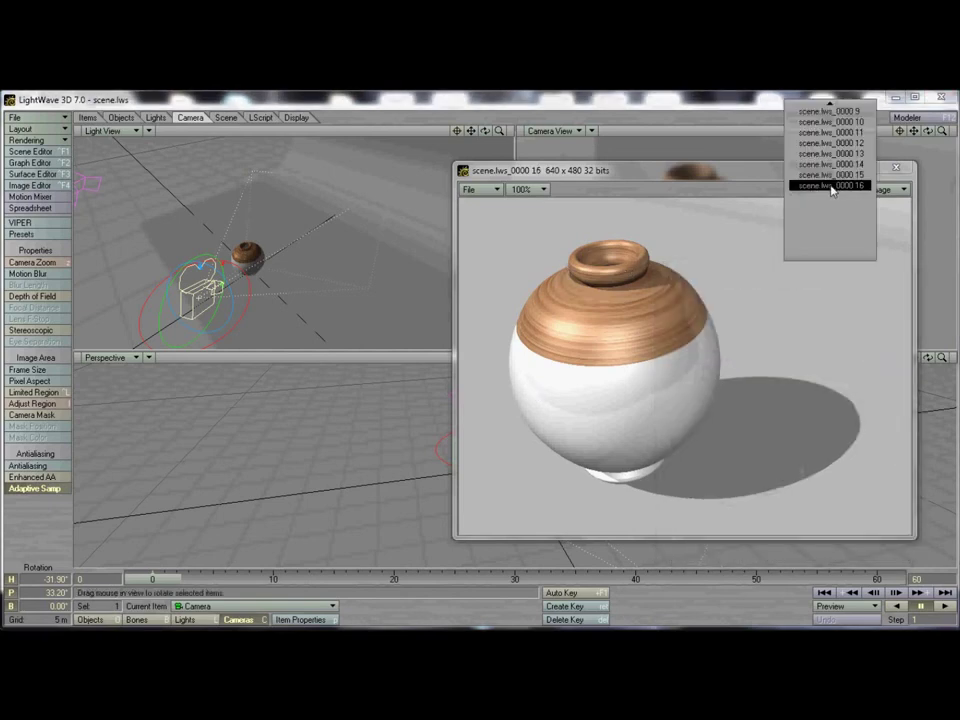
{"action": "left_click", "coordinate": [835, 175]}
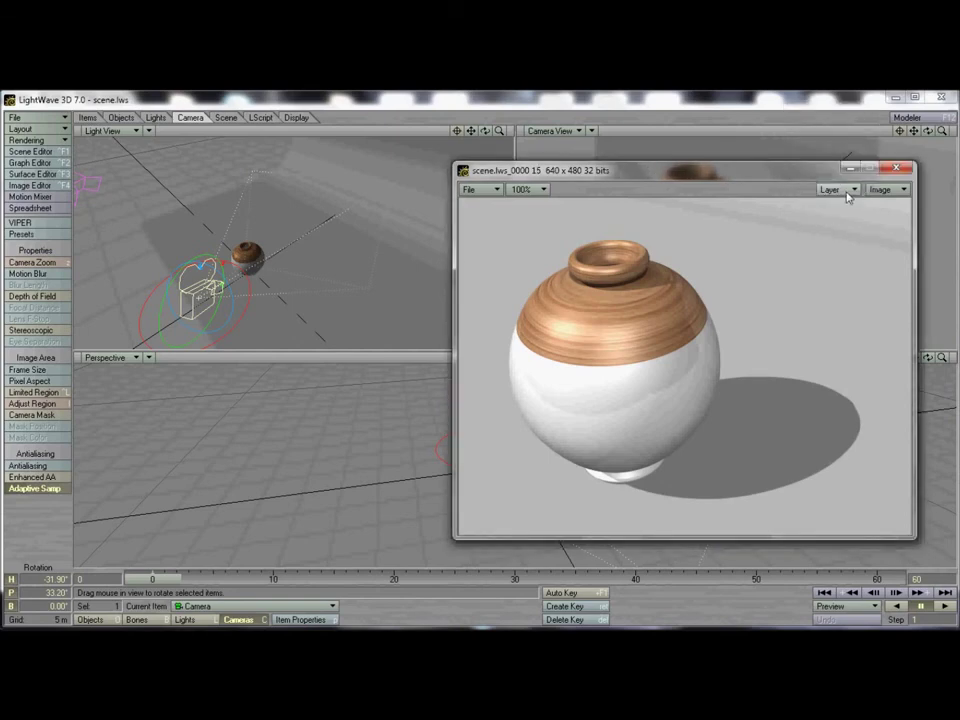
{"action": "left_click", "coordinate": [838, 189]}
{"action": "left_click", "coordinate": [849, 200]}
{"action": "left_click", "coordinate": [897, 168]}
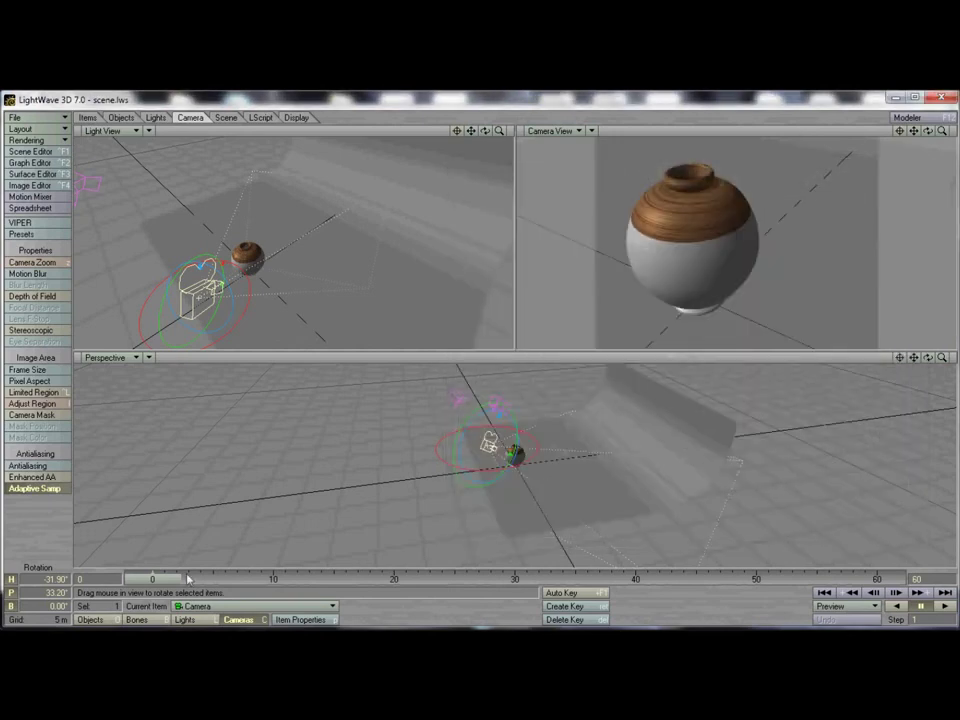
Reposition the camera and rotate it to about heading -15.40° and pitch 31.40°, keeping the vase framed, and create a motion key at frame 0
{"action": "left_click", "coordinate": [237, 621]}
{"action": "key", "text": "t"}
{"action": "mouse_move", "coordinate": [782, 270]}
{"action": "left_mouse_down"}
{"action": "mouse_move", "coordinate": [752, 268]}
{"action": "mouse_move", "coordinate": [792, 266]}
{"action": "left_mouse_up"}
{"action": "key", "text": "y"}
{"action": "key", "text": "Return"}
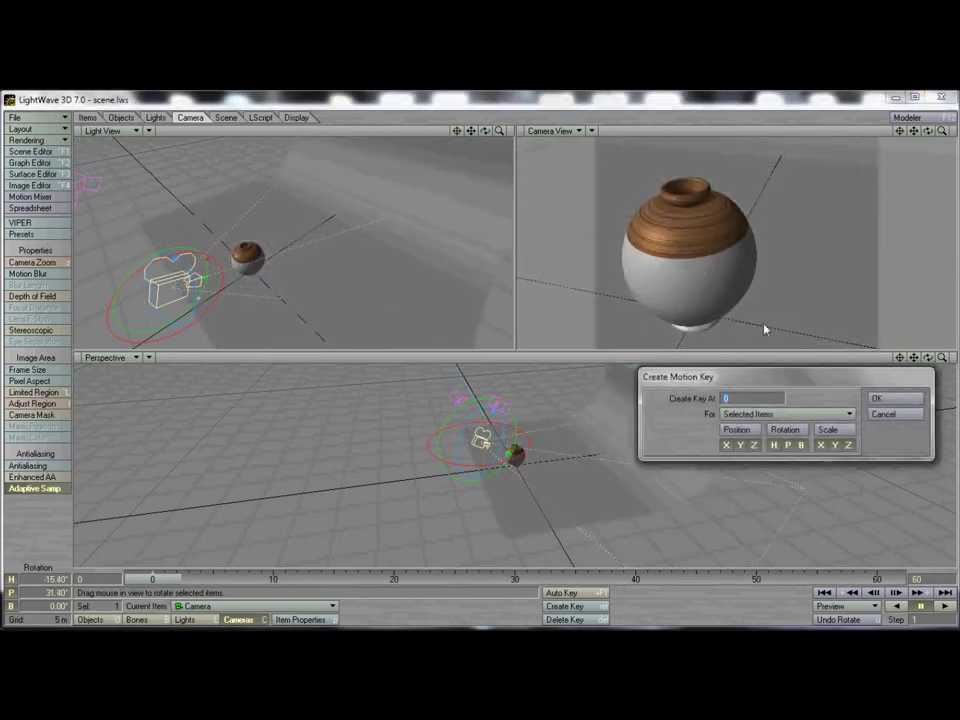
{"action": "key", "text": "Return"}
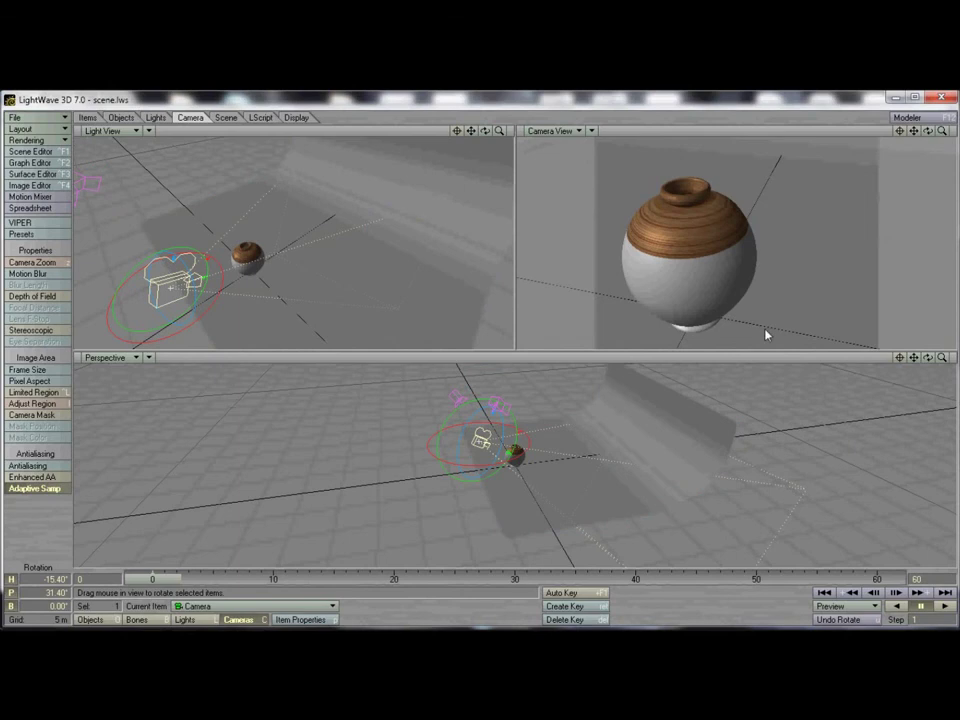
Render the frame from the new camera angle and move the finished image toward the middle of the workspace
{"action": "key", "text": "F9"}
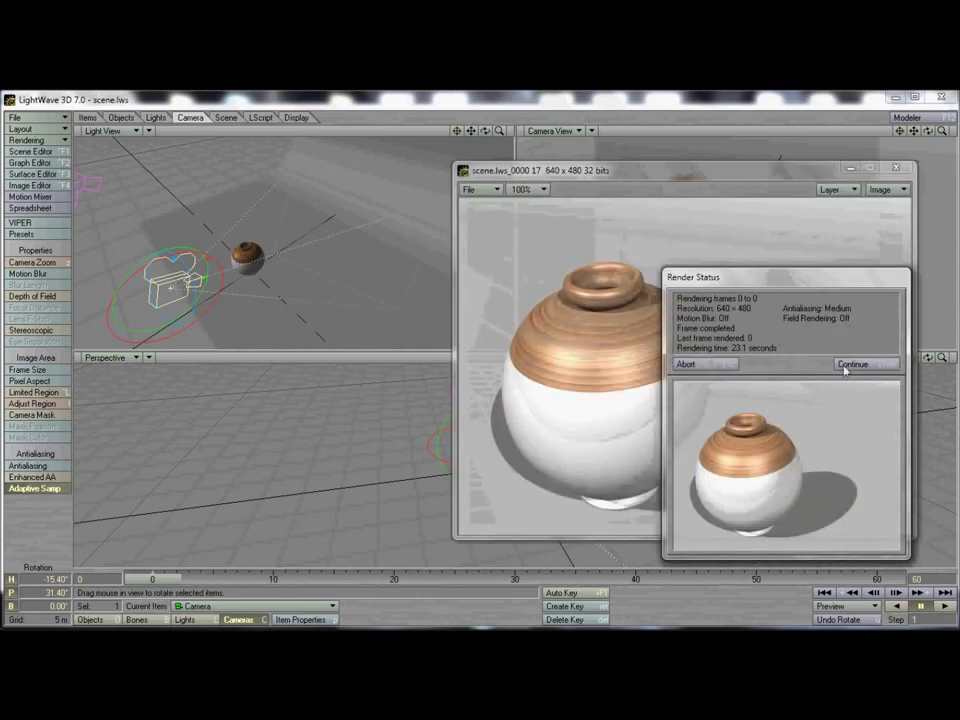
{"action": "left_click", "coordinate": [856, 366]}
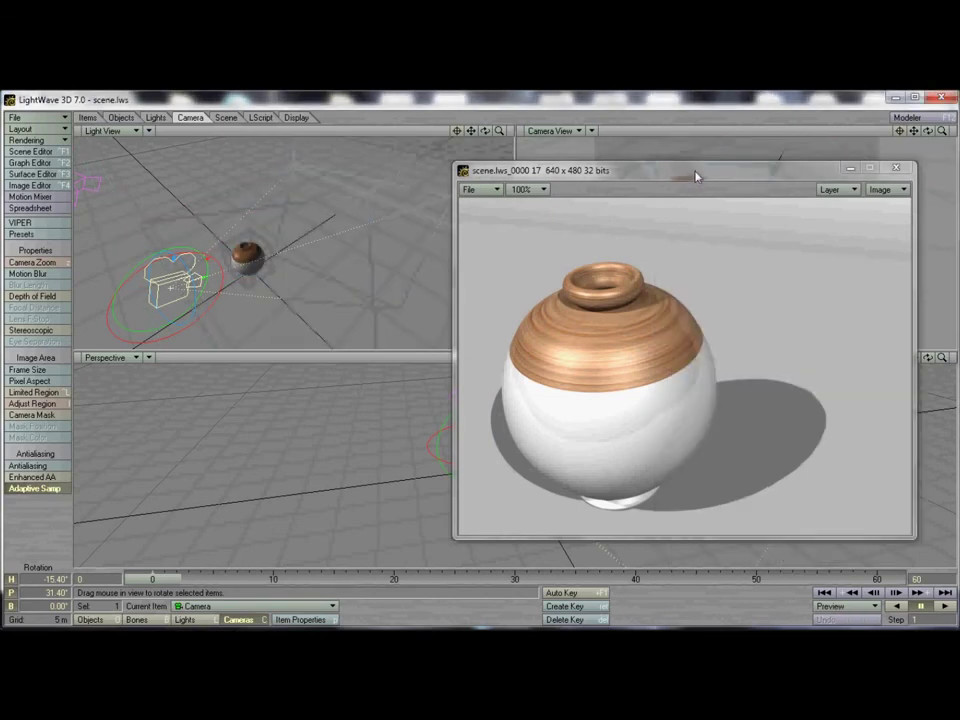
{"action": "left_click_drag", "start_coordinate": [697, 175], "coordinate": [537, 170]}
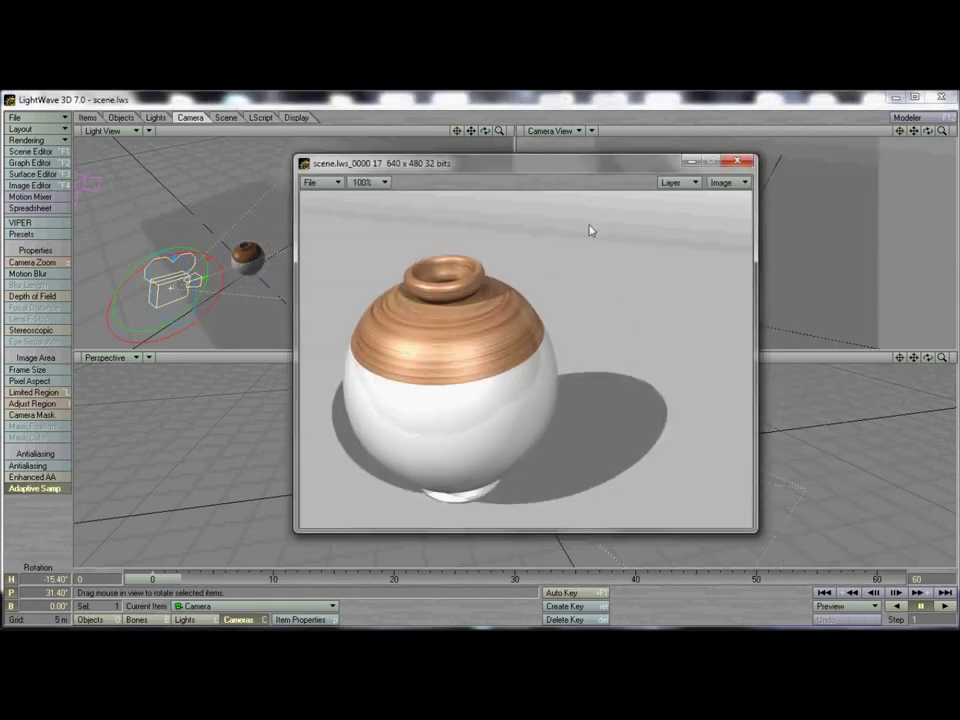